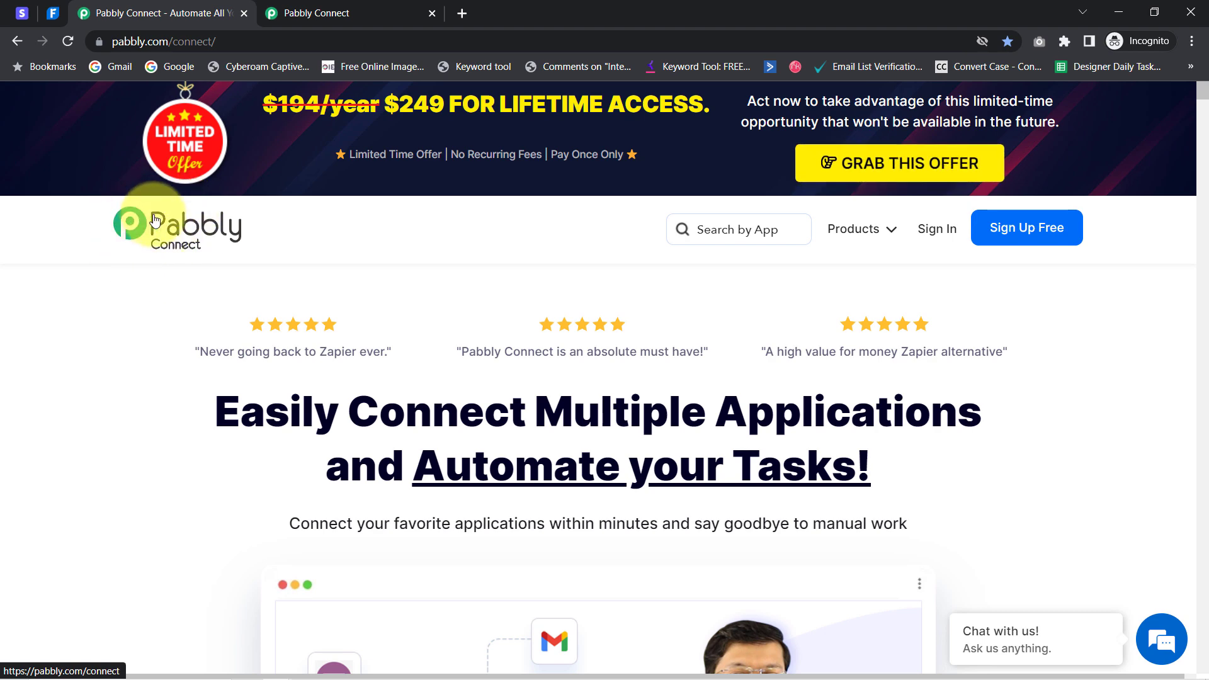
Go from the Pabbly landing page to the dashboard tab and start creating a new workflow
left_click(318, 12)
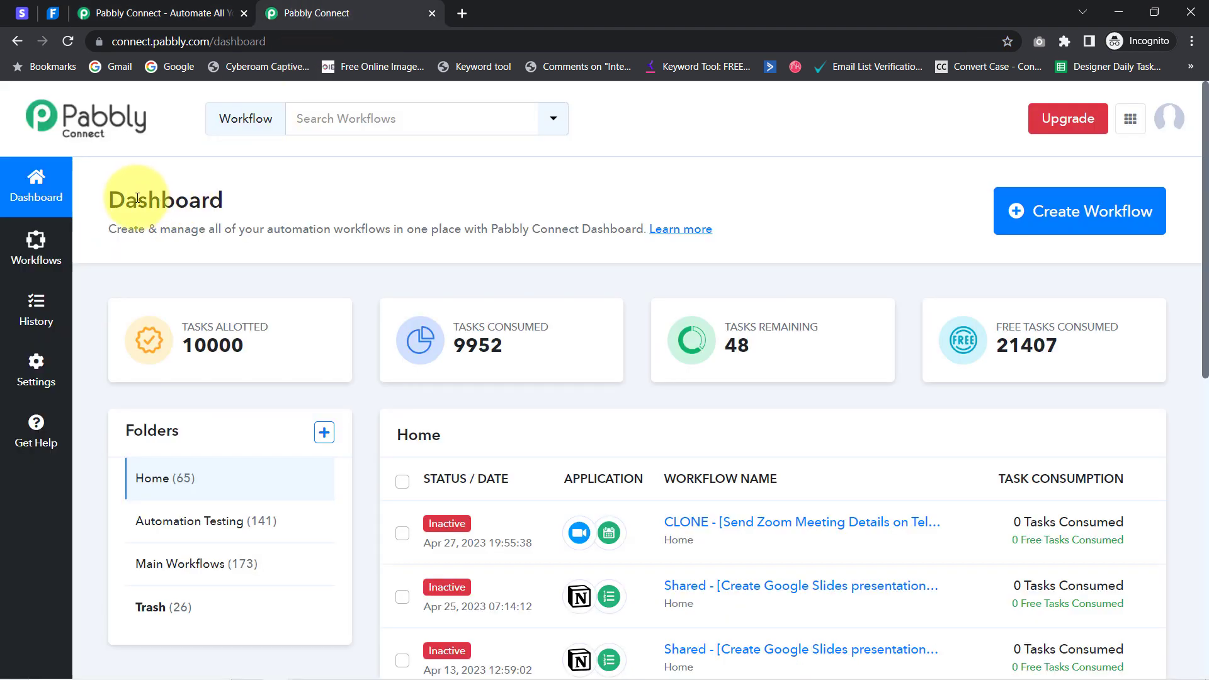
left_click_drag(137, 198, 569, 233)
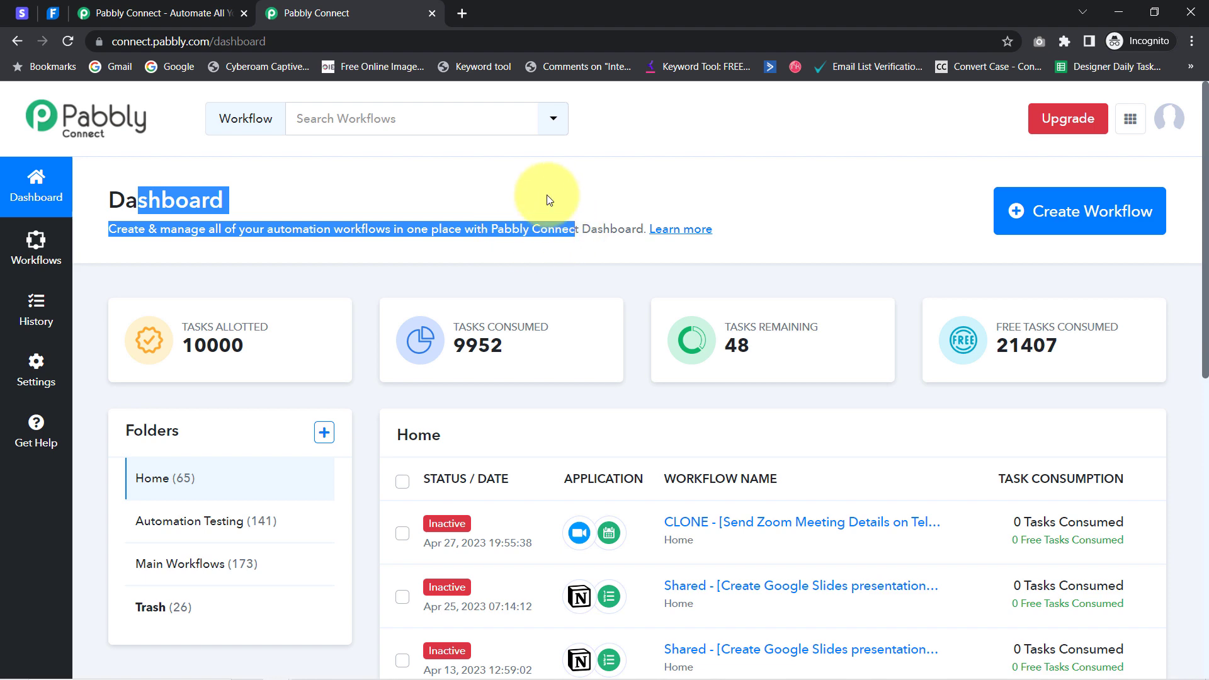
left_click(154, 13)
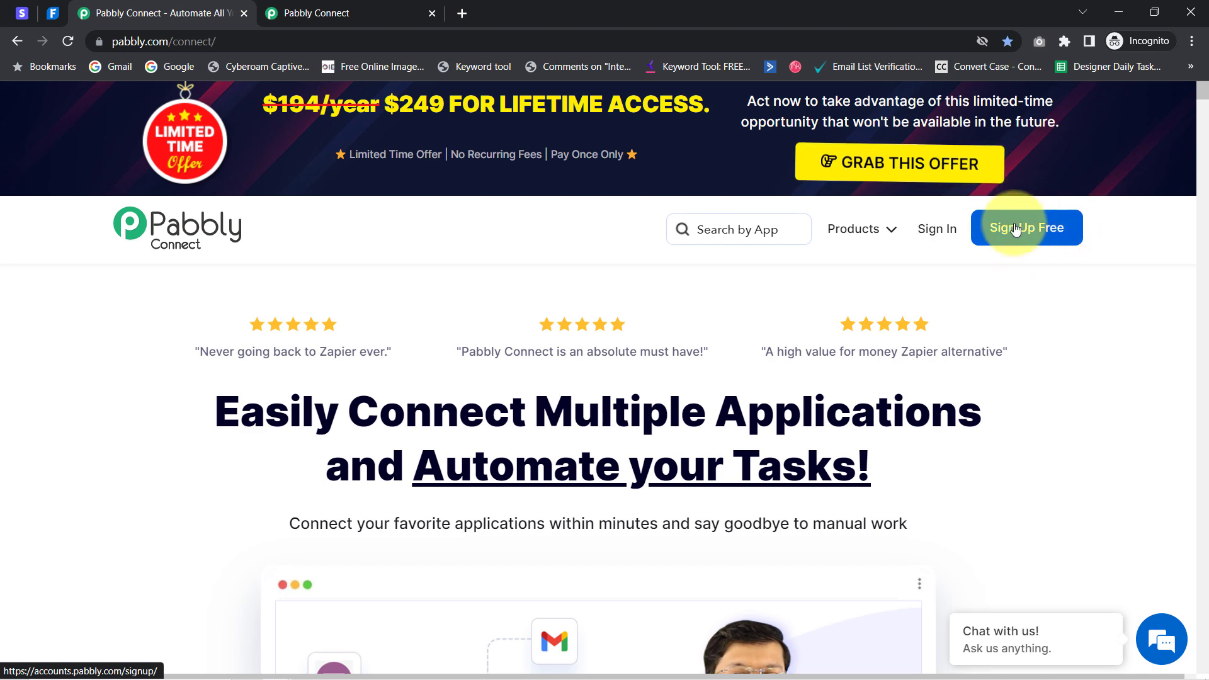
left_click(378, 9)
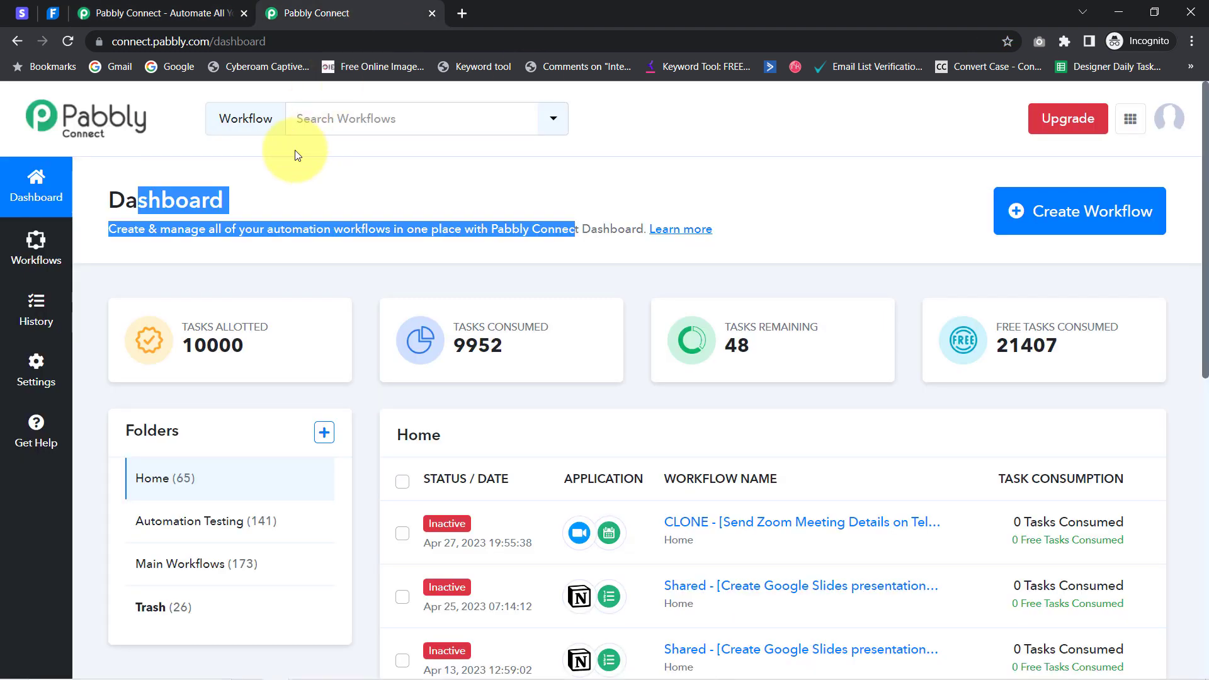
left_click(256, 206)
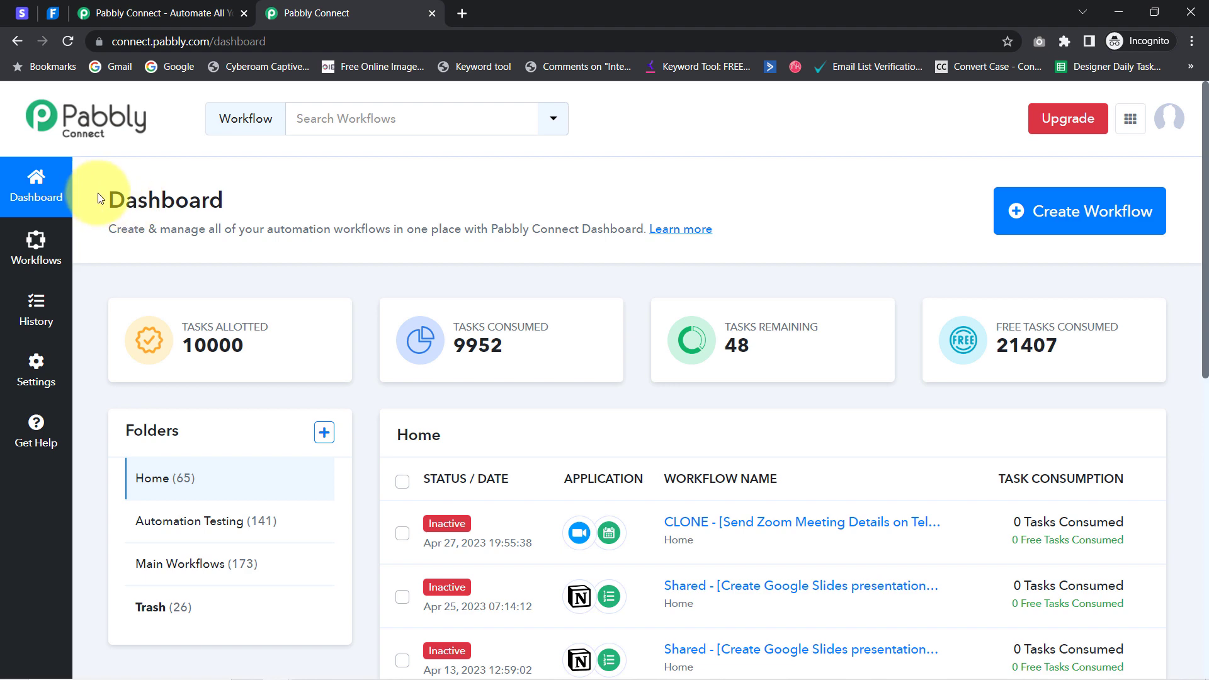
left_click_drag(112, 197, 342, 208)
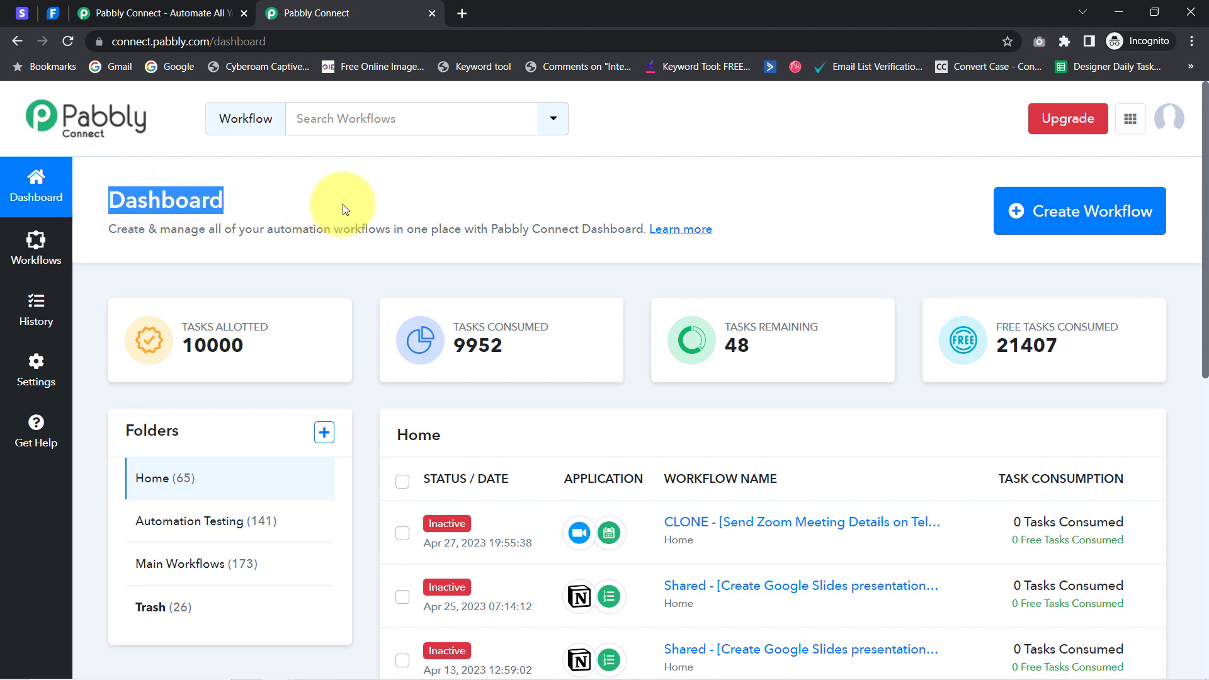
left_click(1088, 211)
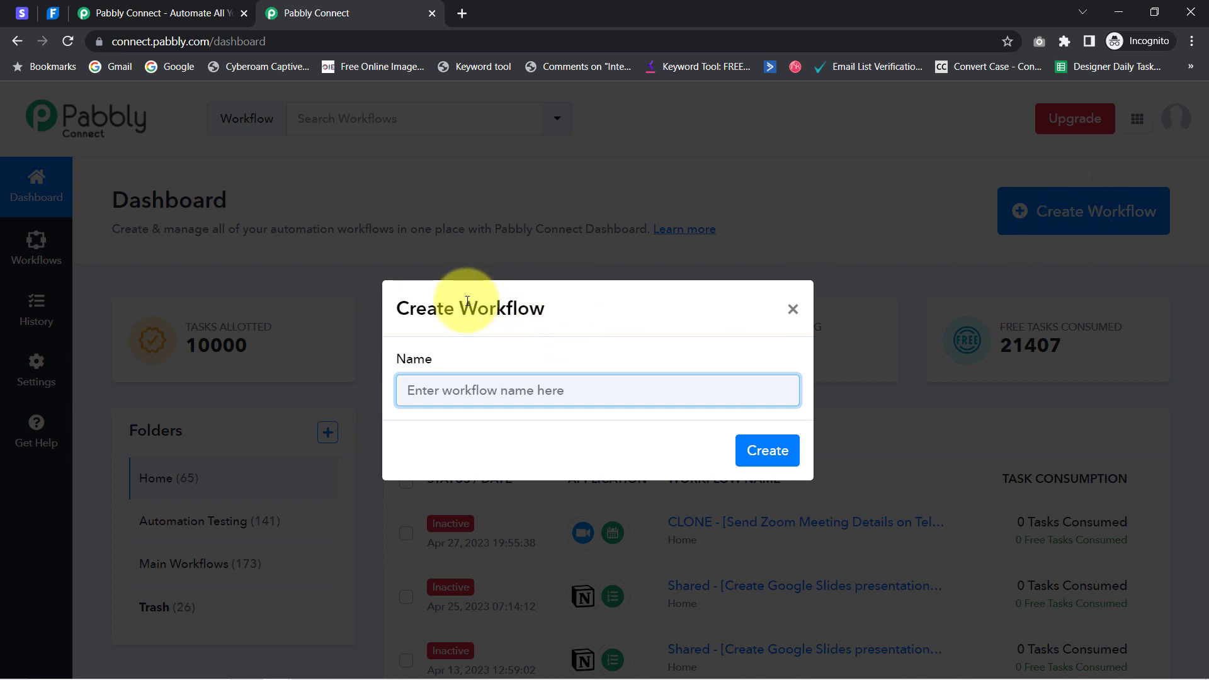
Name the workflow 'When Customer Make a Payment - Create Invoice Automatically', fixing 'Pyament', and create it
left_click_drag(427, 309, 604, 322)
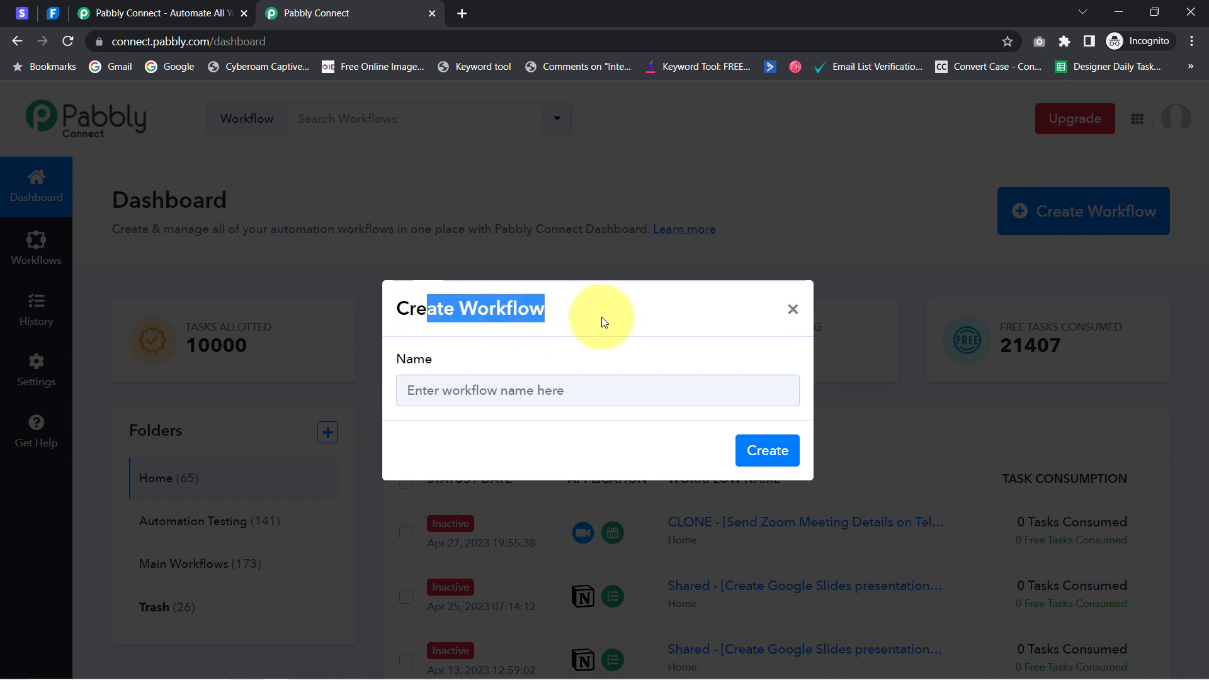
left_click(503, 389)
left_click_drag(503, 389, 305, 397)
right_click(574, 390)
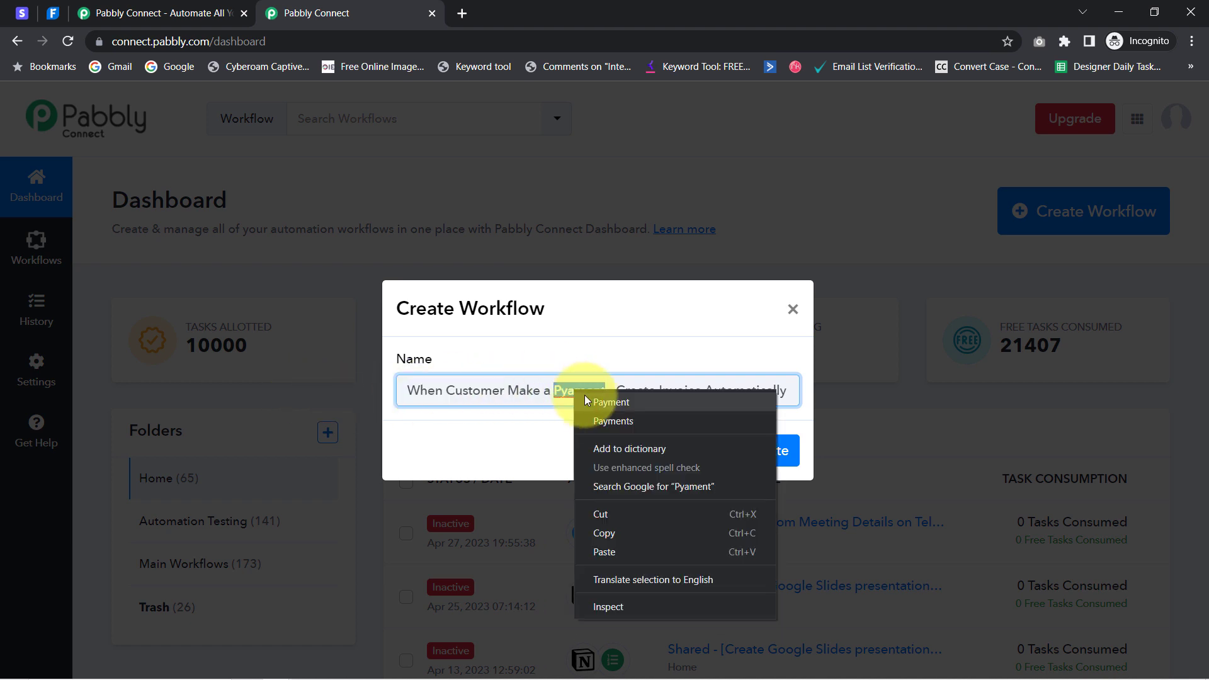
left_click(588, 397)
left_click_drag(420, 389, 754, 387)
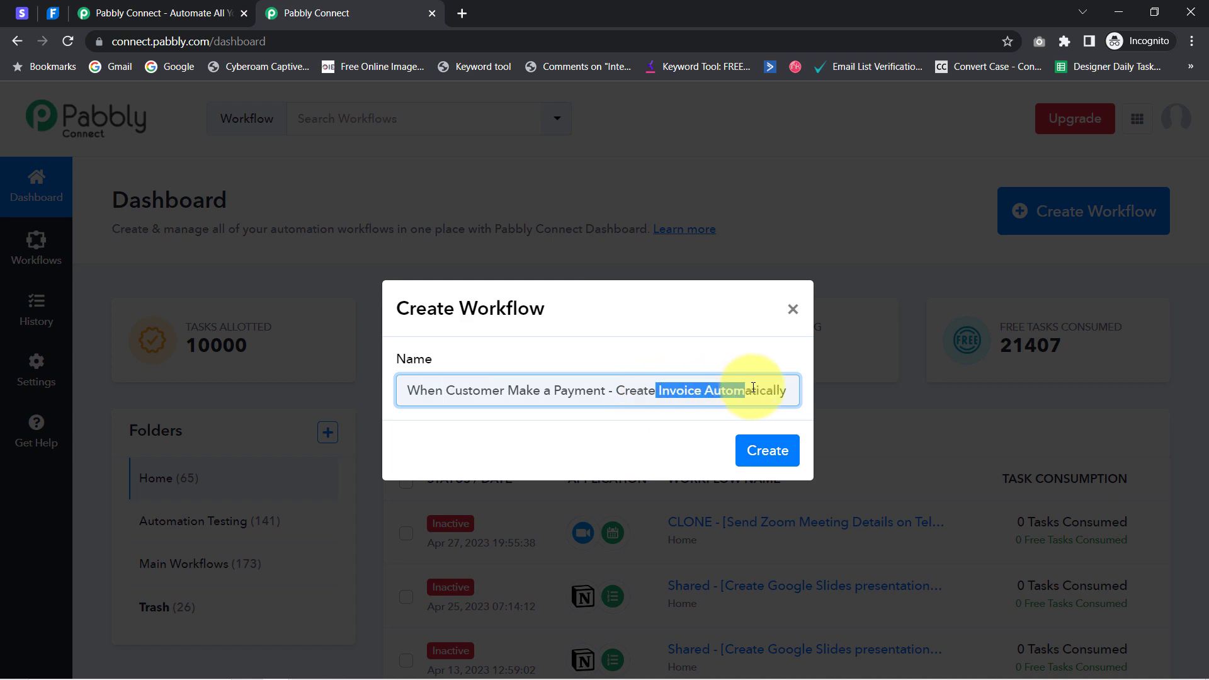
left_click(757, 451)
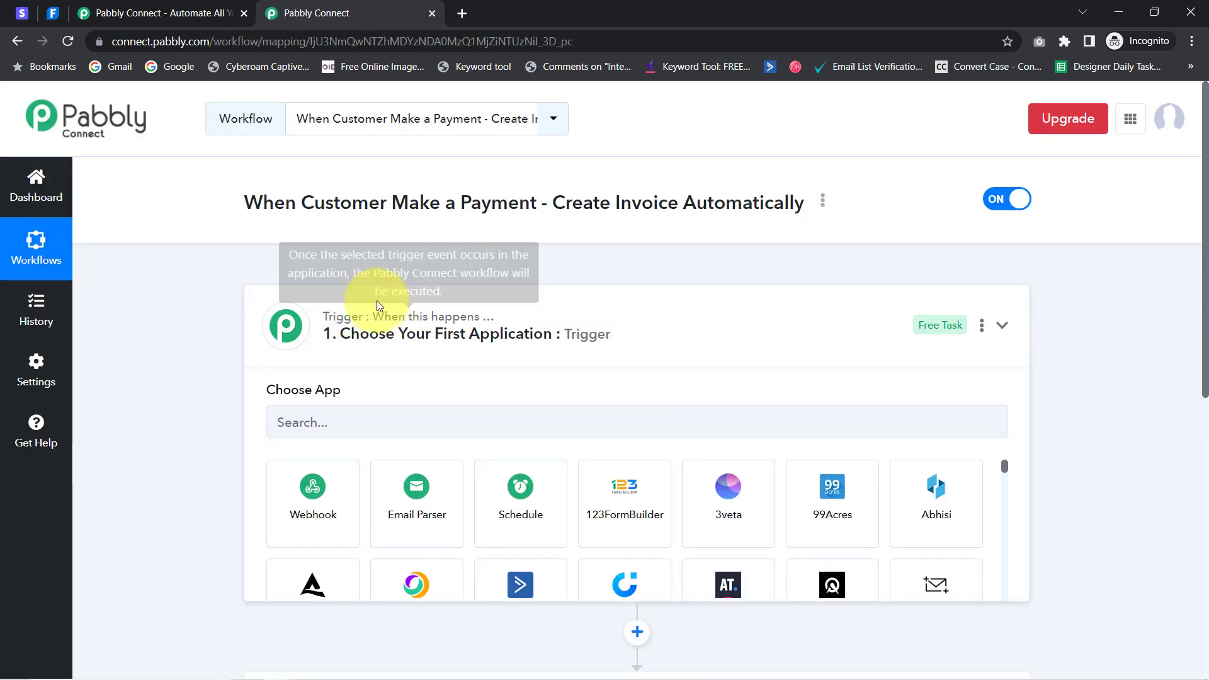
Search 'stripe' and choose Stripe as the trigger app
left_click(377, 308)
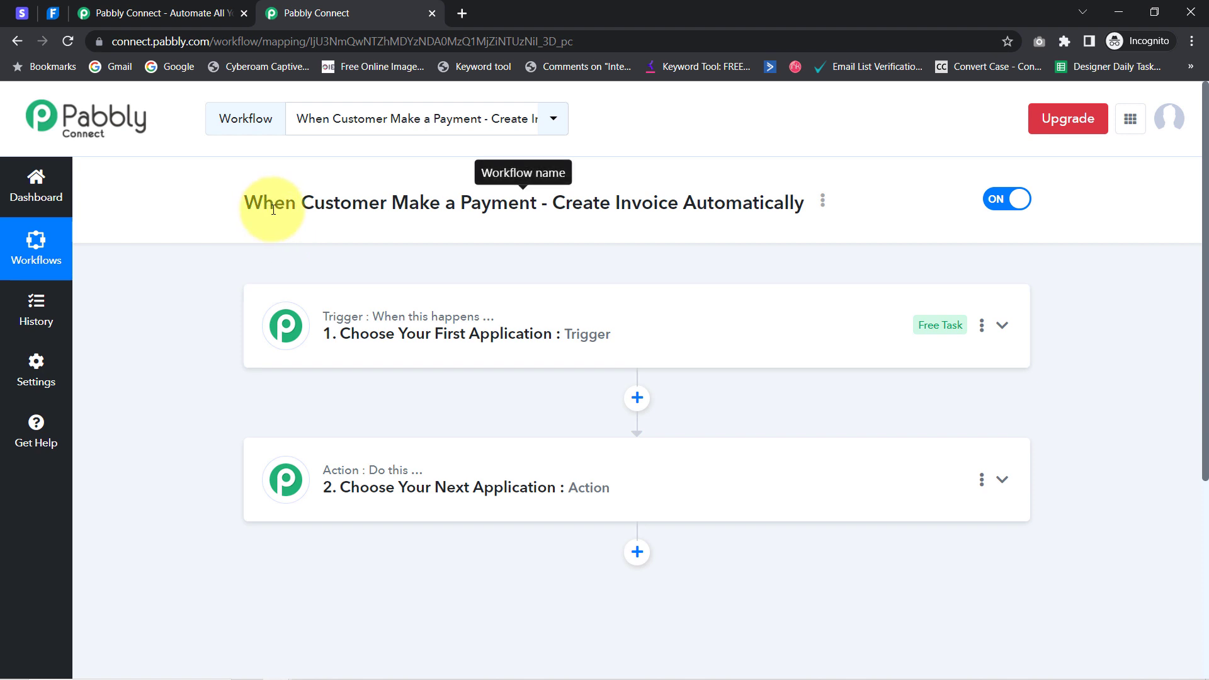
left_click_drag(263, 202, 763, 202)
left_click(540, 324)
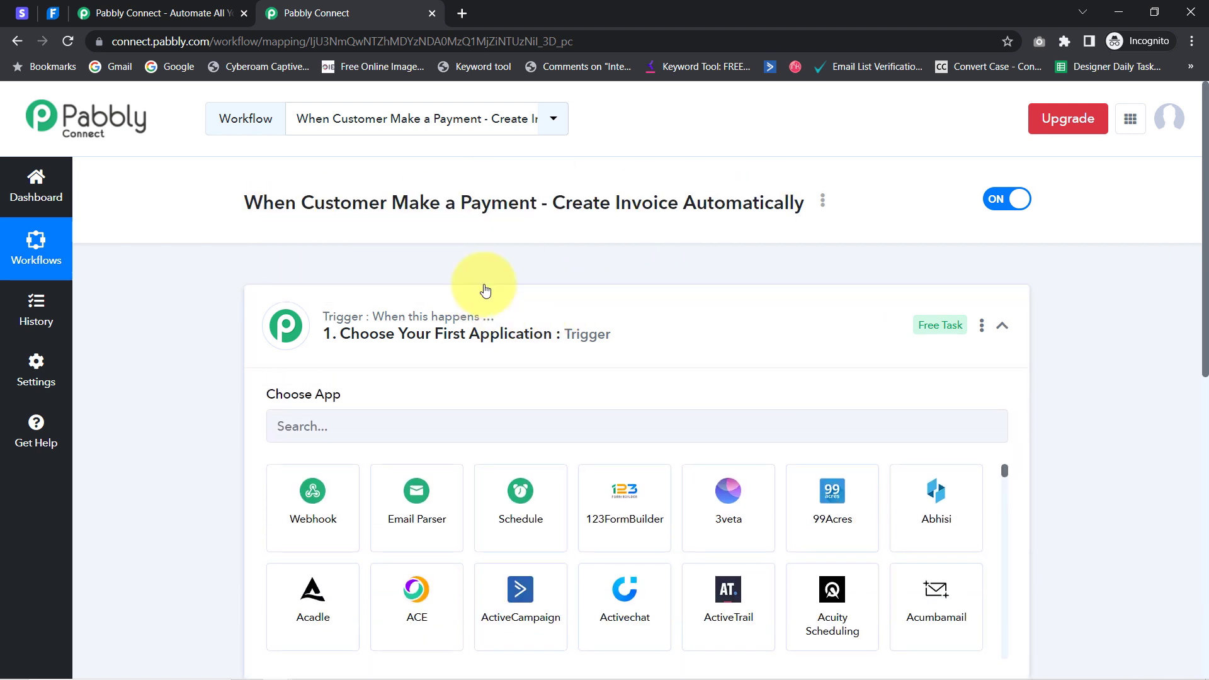
left_click(378, 428)
type("stripe")
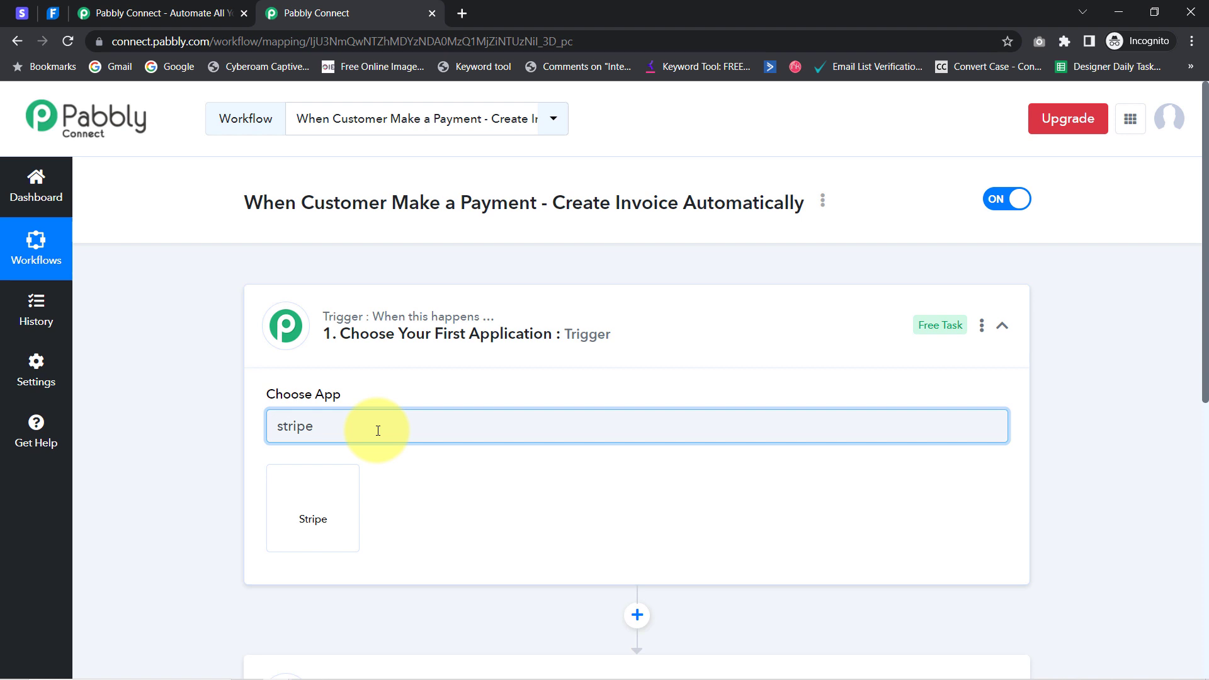
left_click(293, 501)
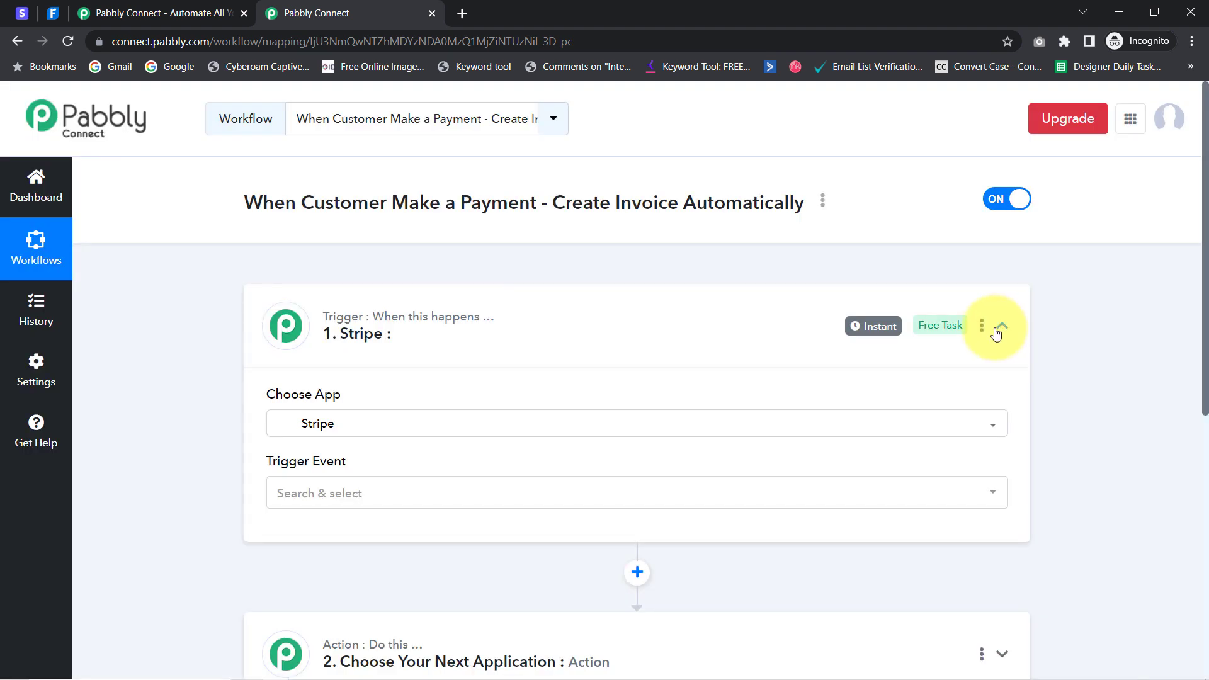
Search 'fresh' and choose FreshBooks as the action step's app
left_click_drag(1206, 304, 1205, 446)
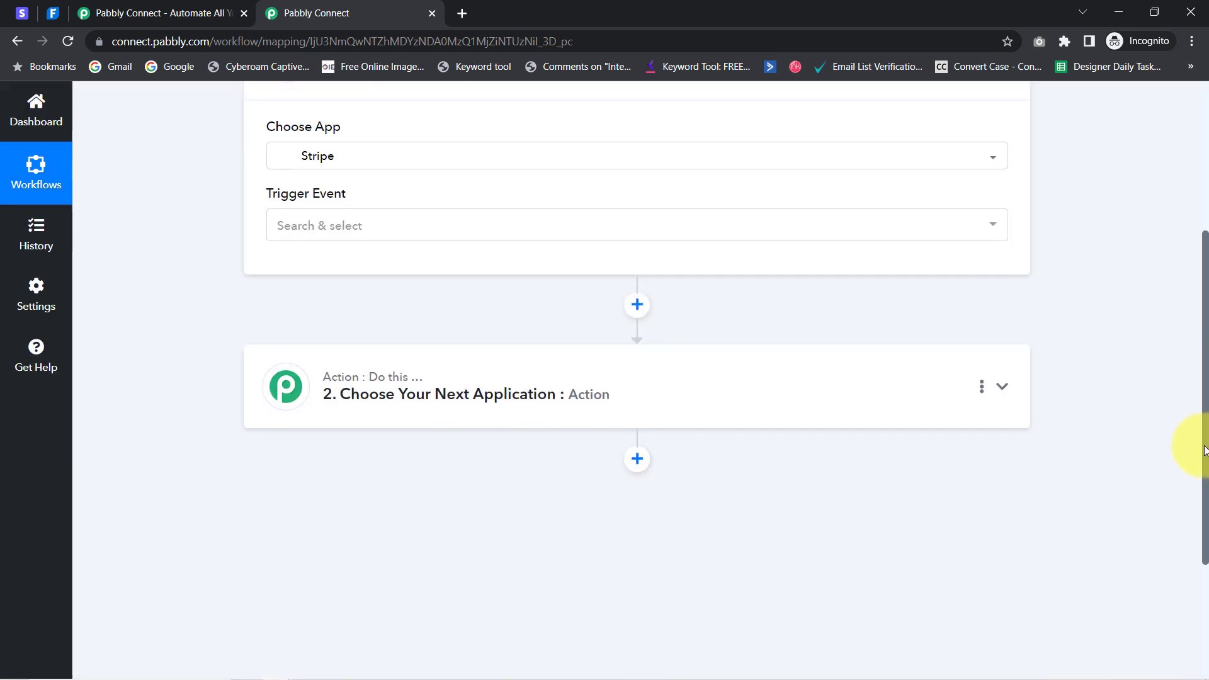
left_click(294, 398)
left_click(307, 497)
type("f")
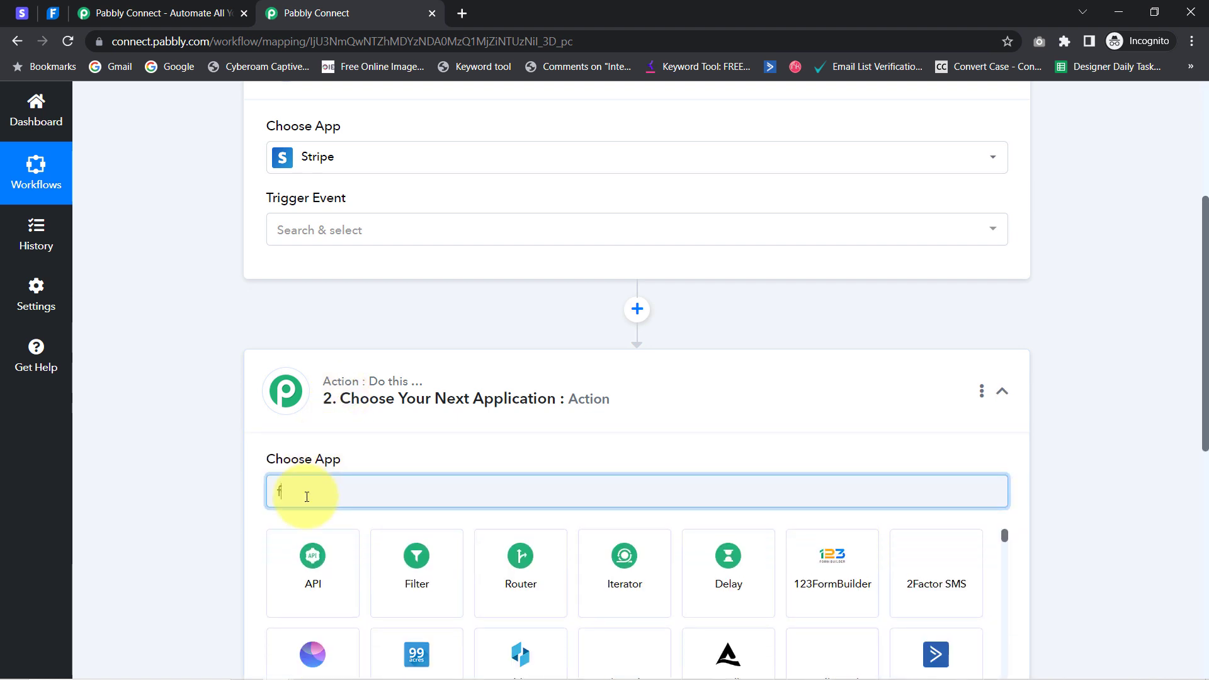
type("resh")
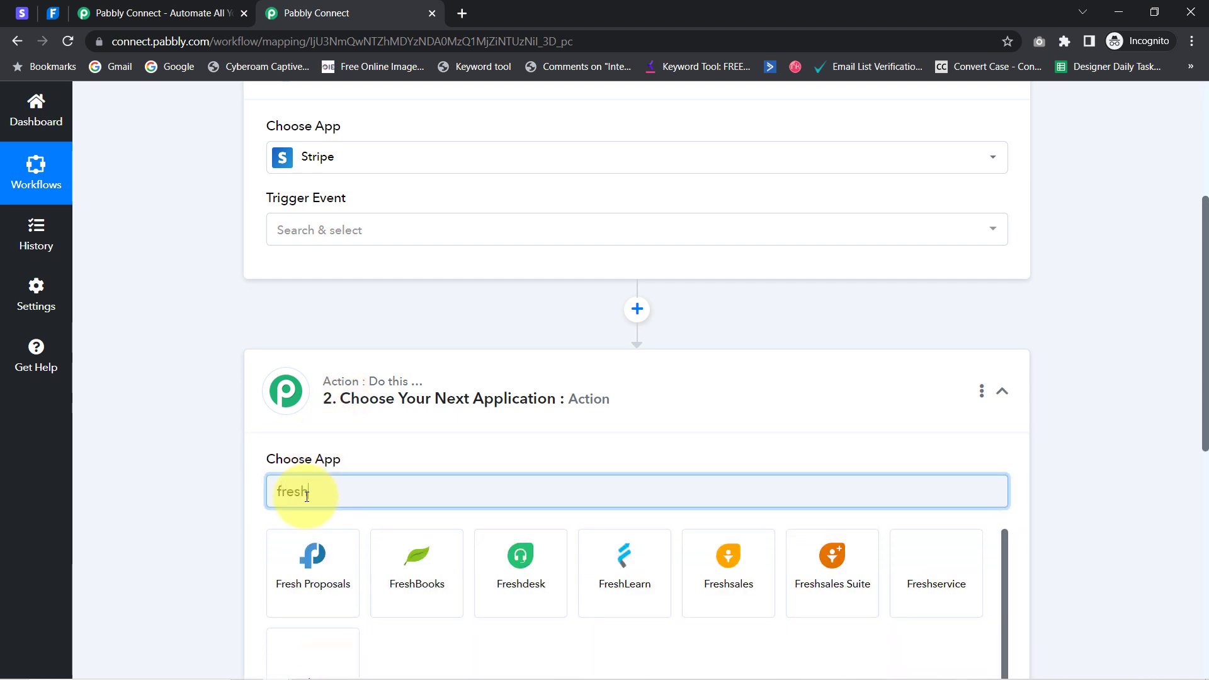
left_click(412, 558)
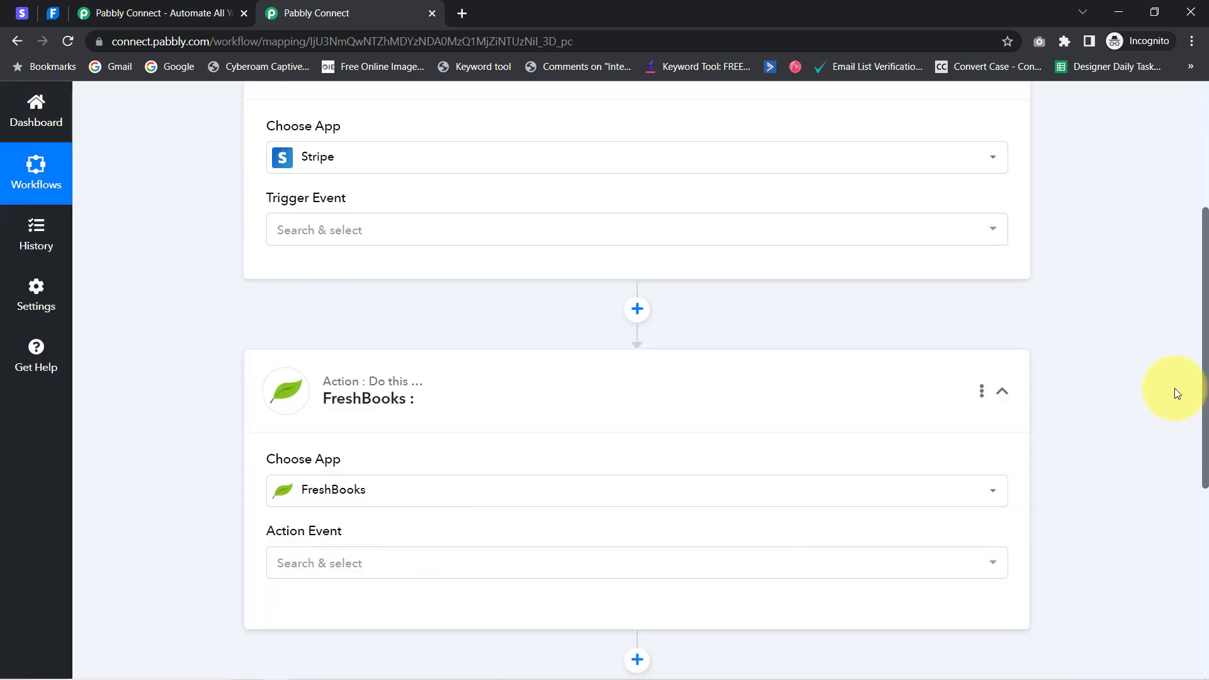
left_click_drag(1206, 406, 1206, 280)
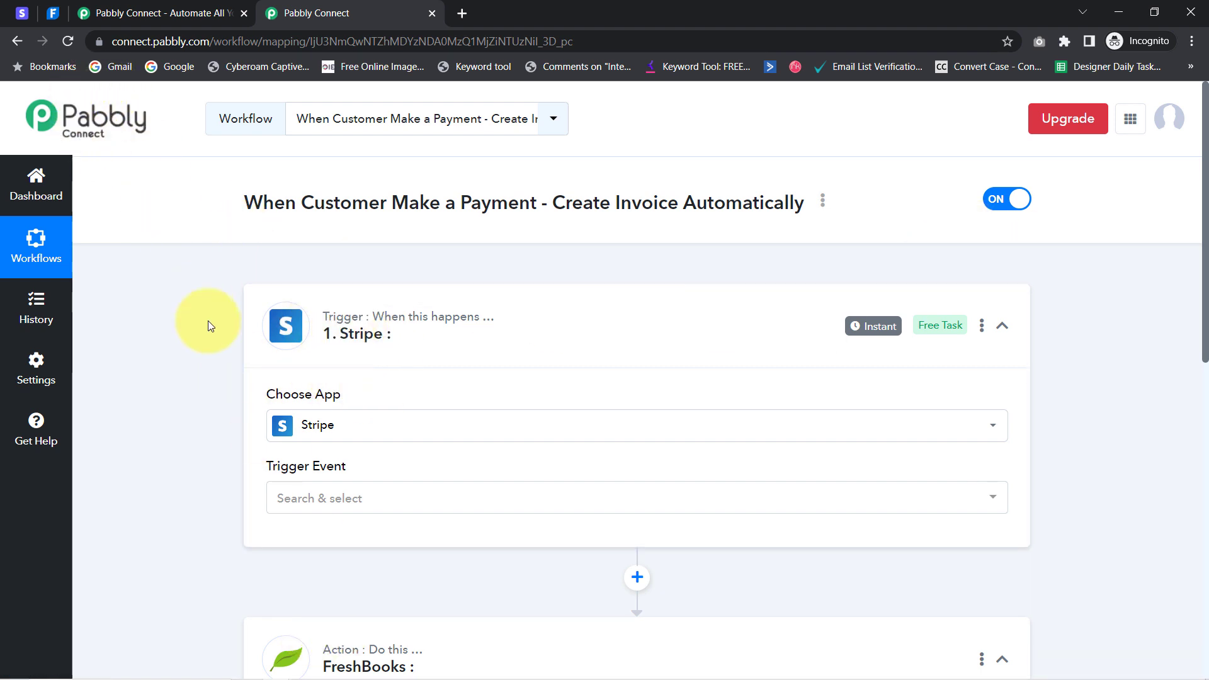
Set the Stripe trigger event to New Charge
left_click(303, 499)
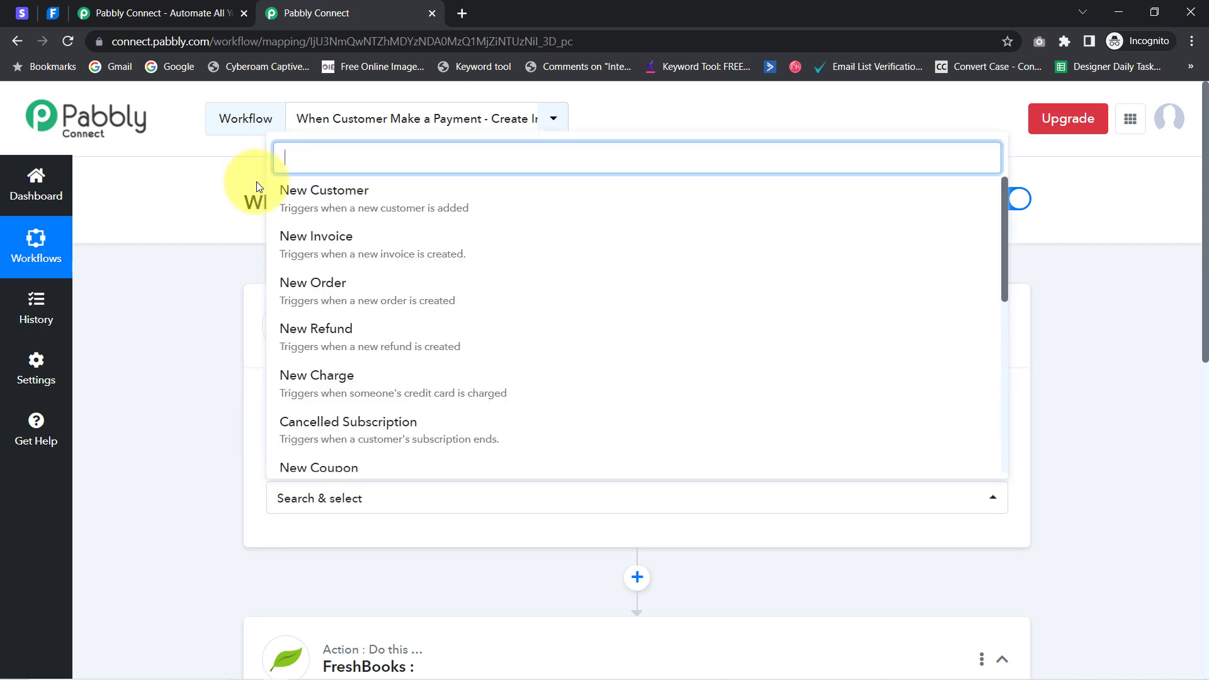
type("new")
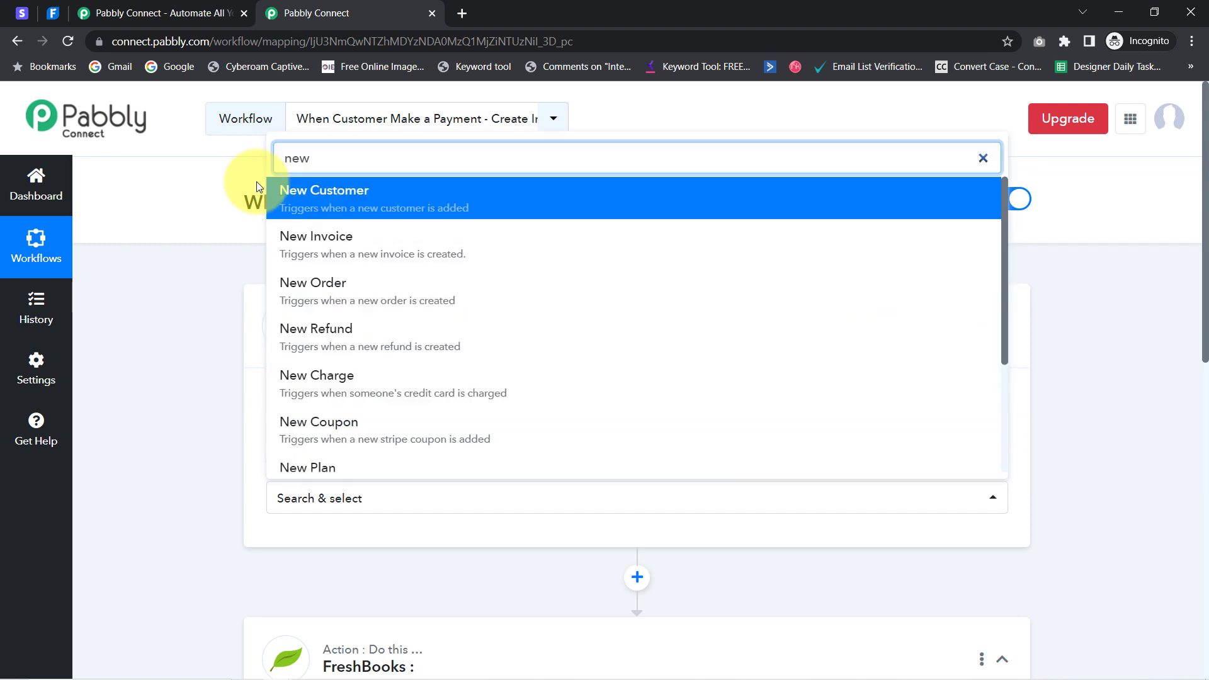
key("BackSpace")
key("BackSpace")
key("BackSpace")
key("BackSpace")
type("e")
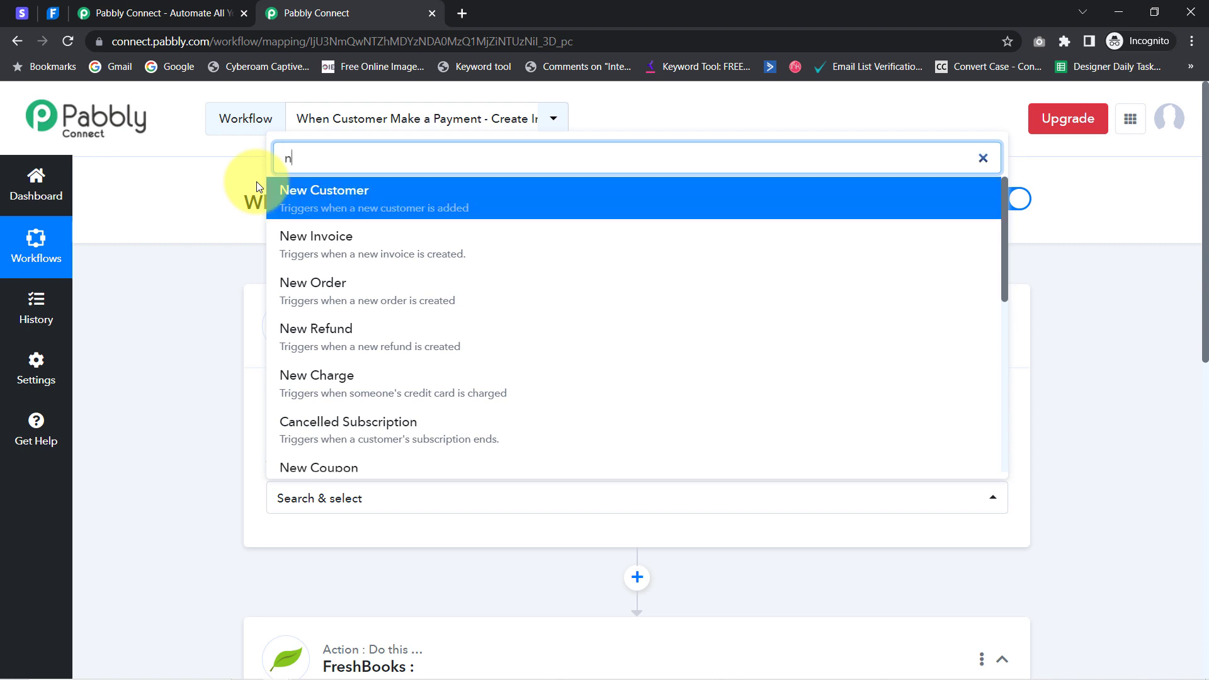
key("BackSpace")
type("charge")
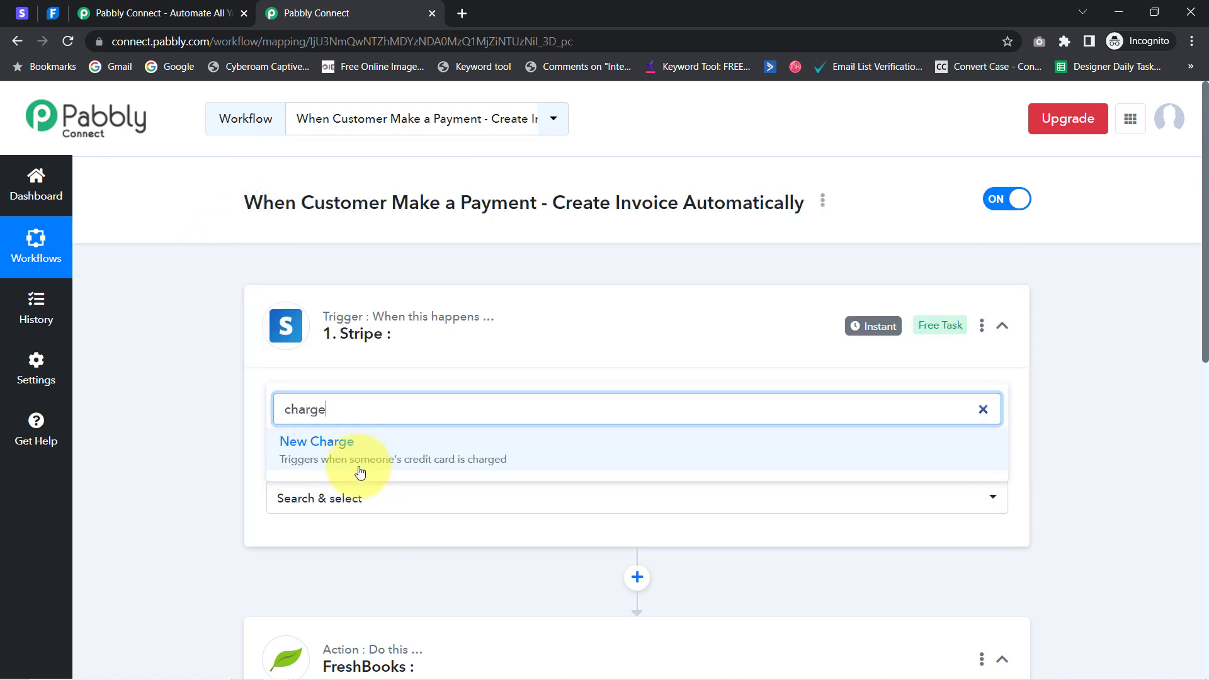
left_click(444, 465)
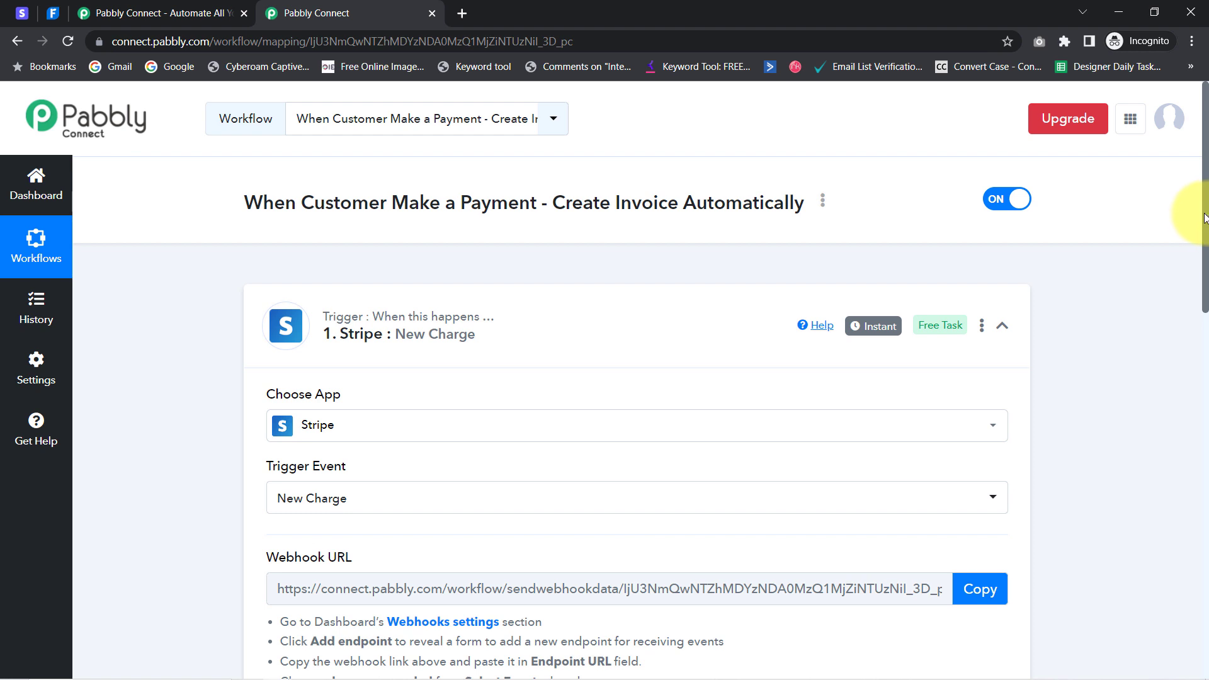
Read the webhook setup instructions and copy the trigger's webhook URL
left_click_drag(1205, 217, 1203, 284)
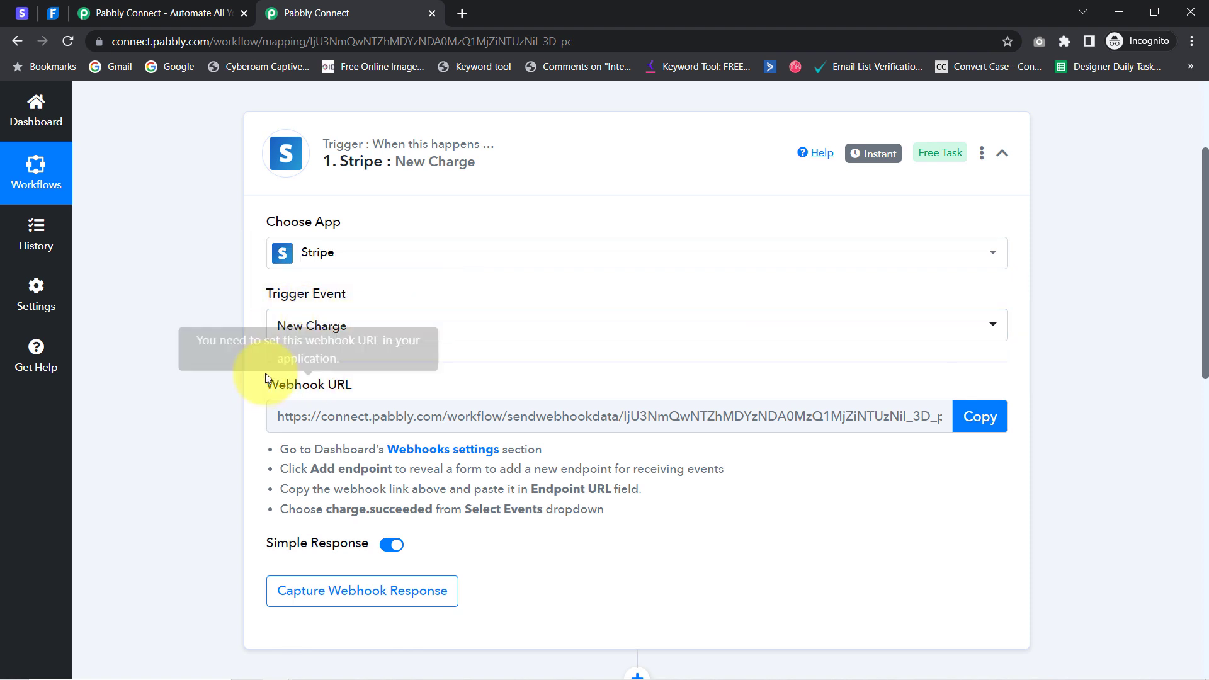
left_click_drag(268, 385, 328, 386)
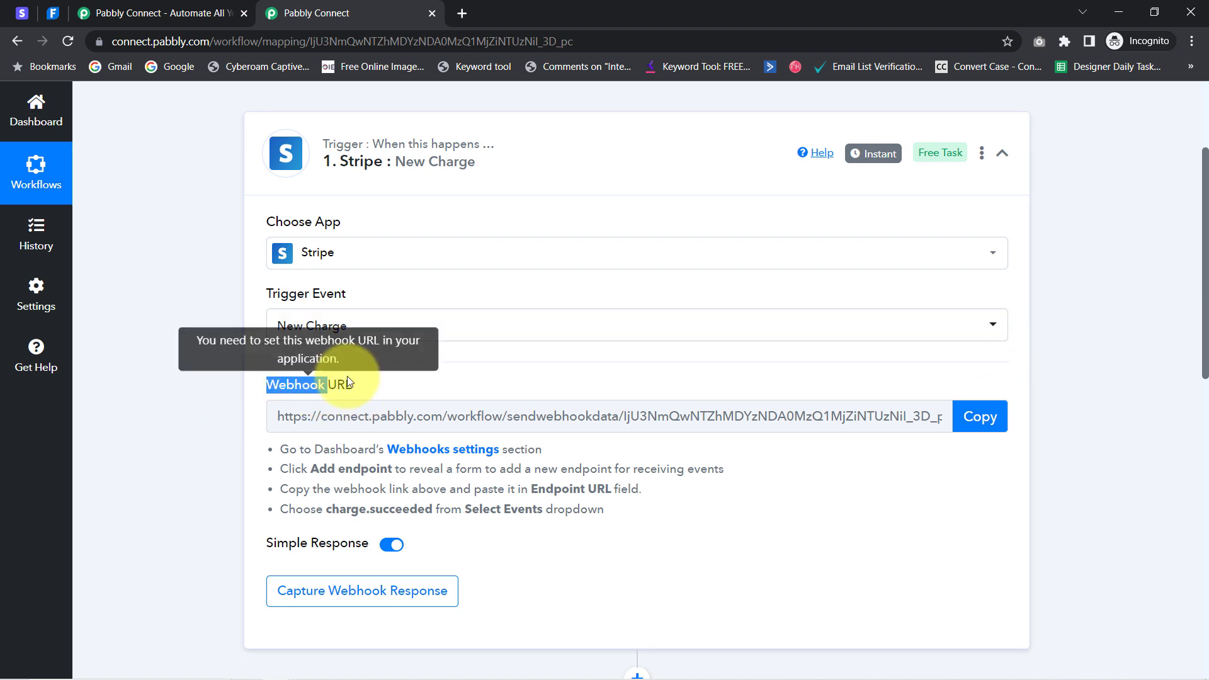
left_click(312, 466)
left_click_drag(289, 449, 584, 506)
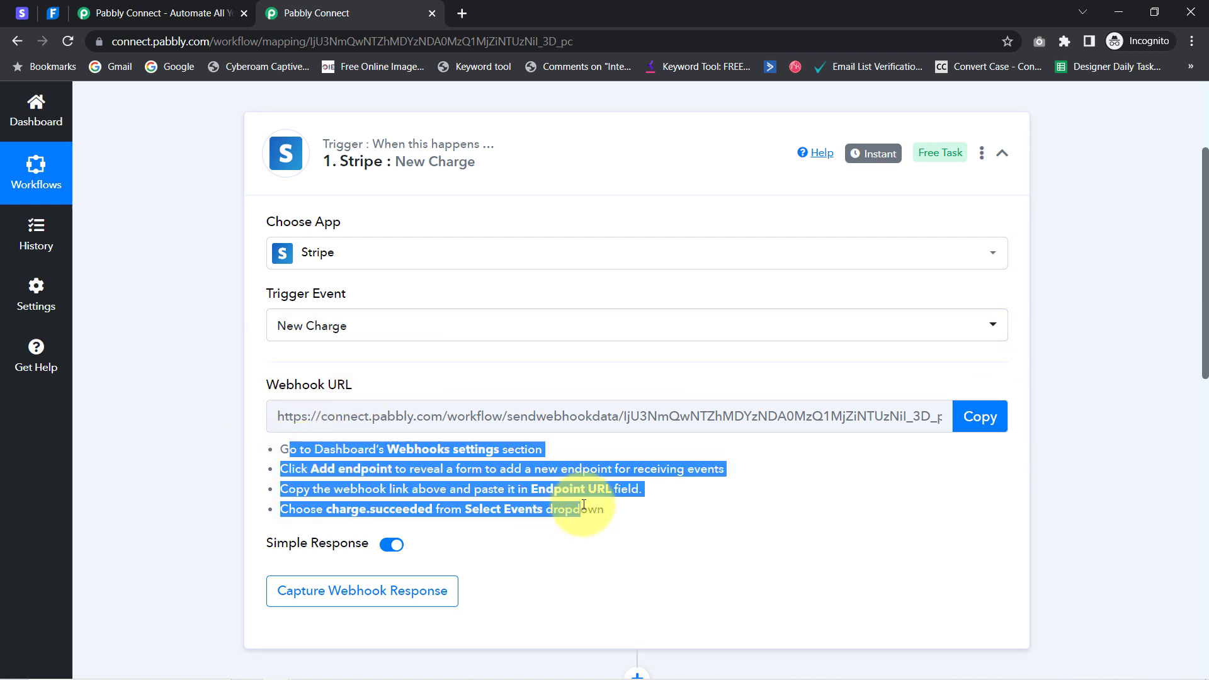
left_click(588, 505)
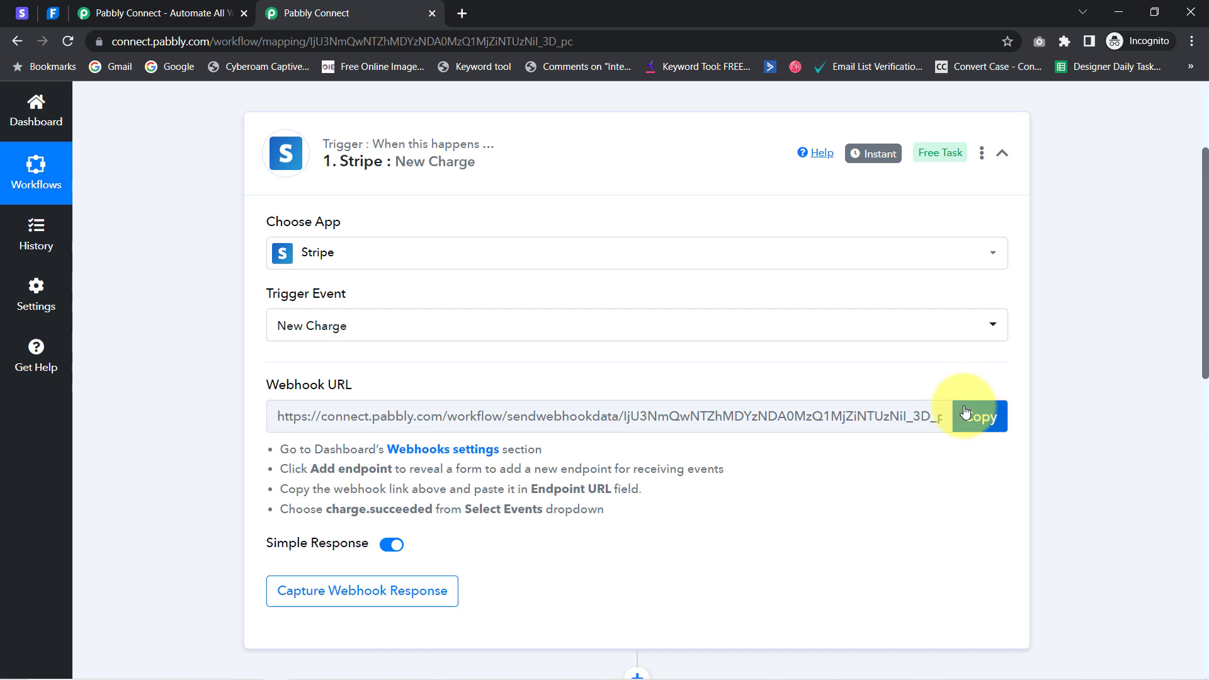
left_click(973, 416)
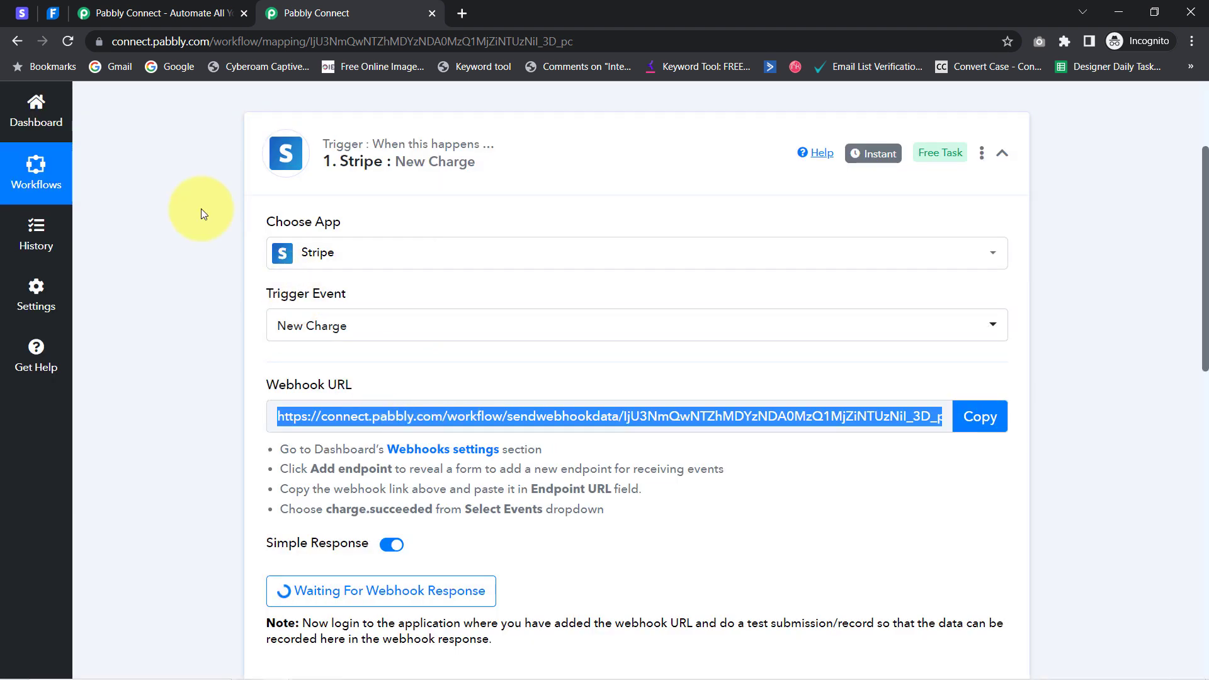
In Stripe Developers > Webhooks, add an endpoint with the pasted Pabbly URL and open event selection
left_click(24, 11)
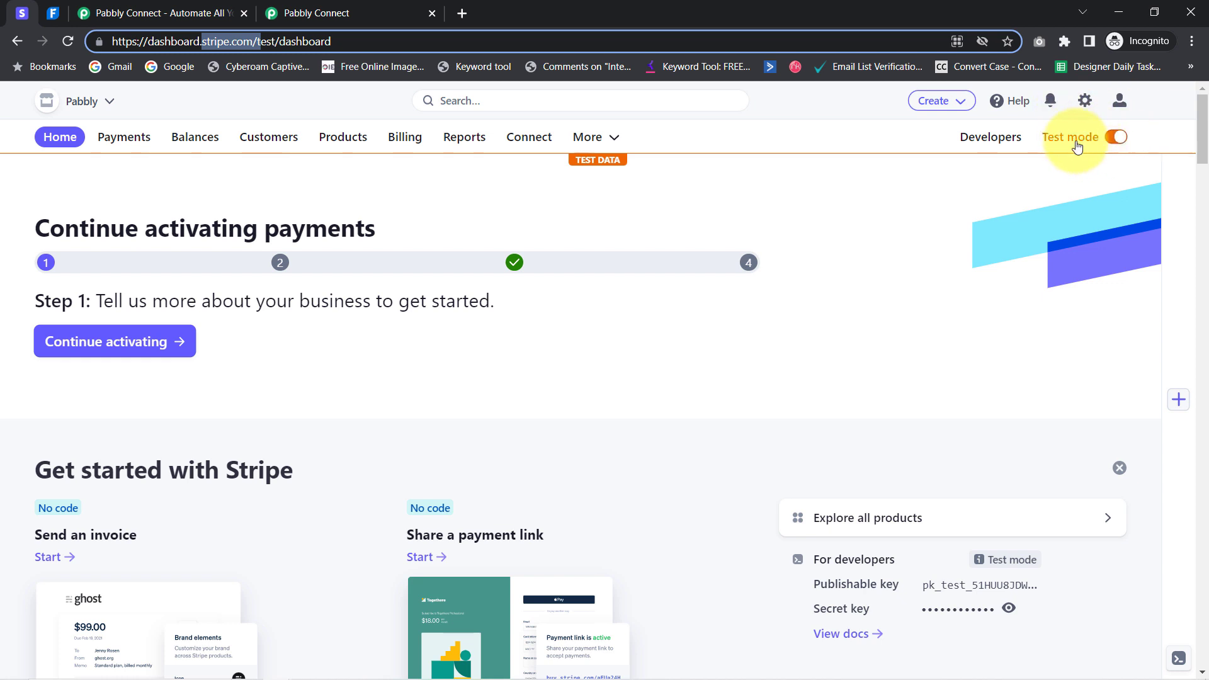
left_click(998, 146)
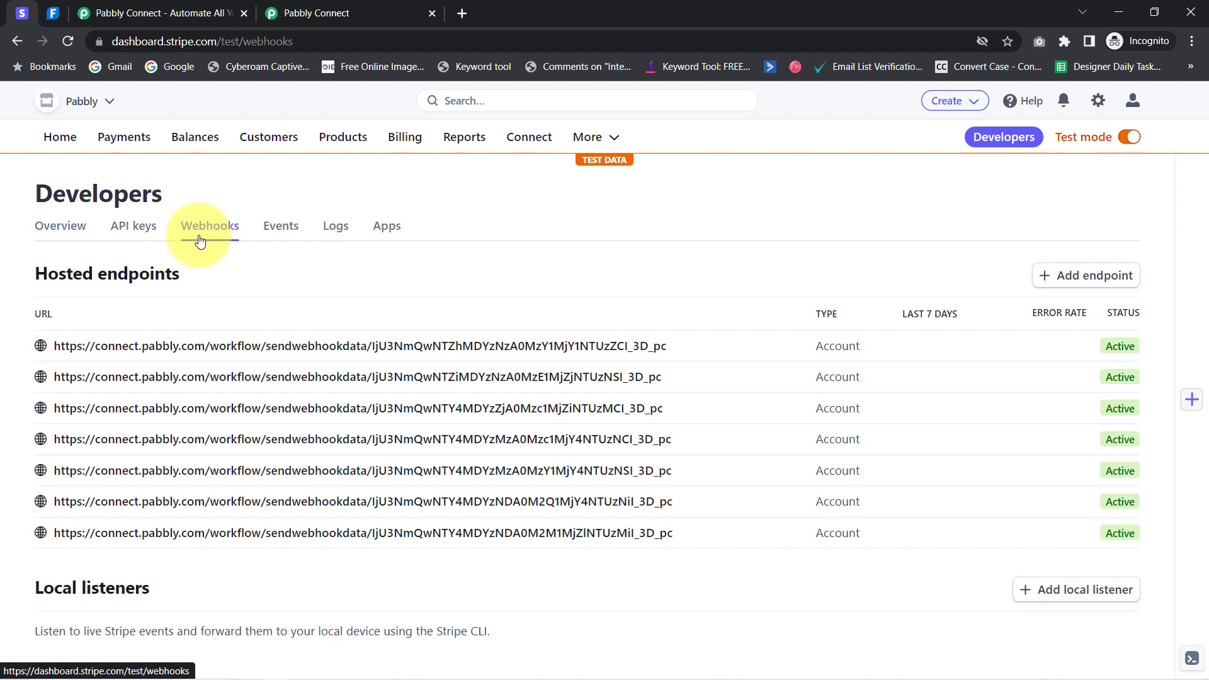
left_click(1068, 287)
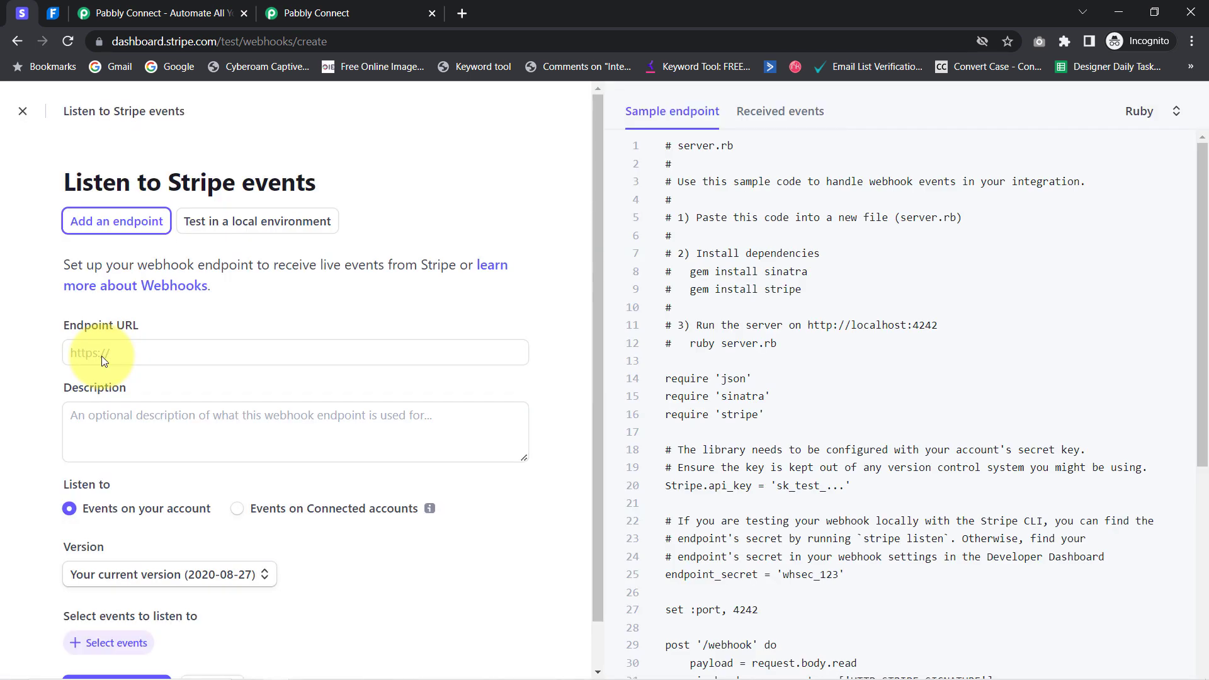
left_click(87, 355)
key("ctrl+v")
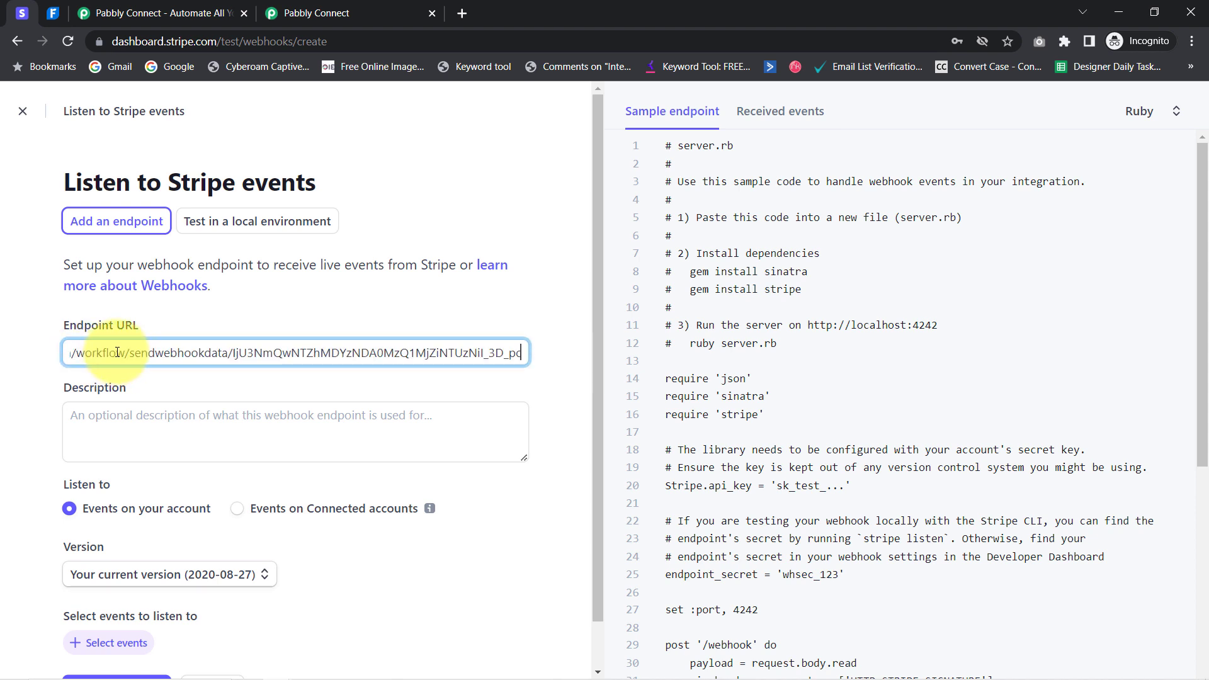
scroll(252, 356, "down", 1)
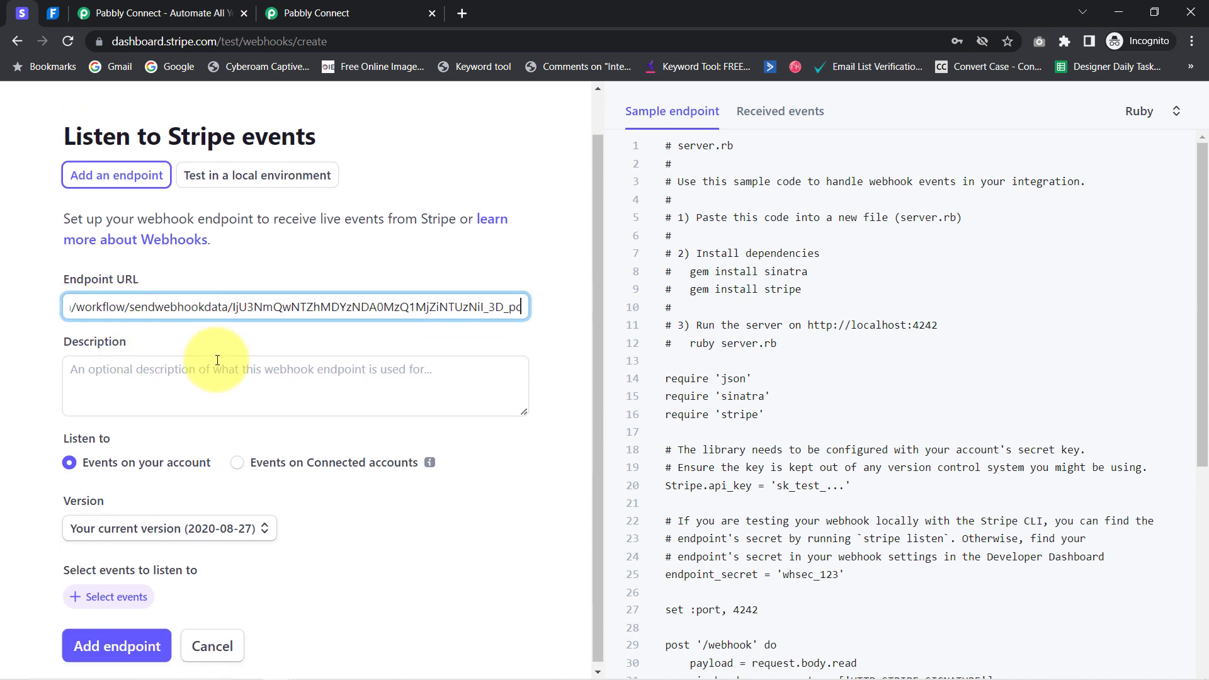
left_click(98, 593)
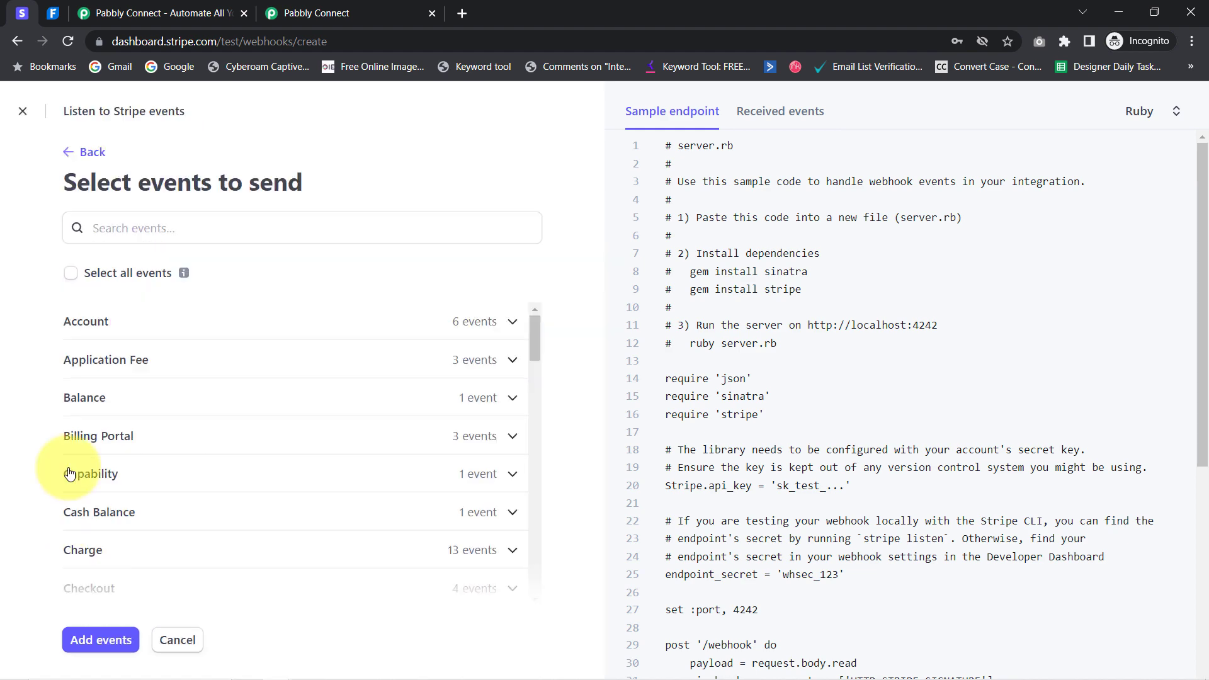
Search 'charge.s' and add the charge.succeeded event to the endpoint
left_click(104, 234)
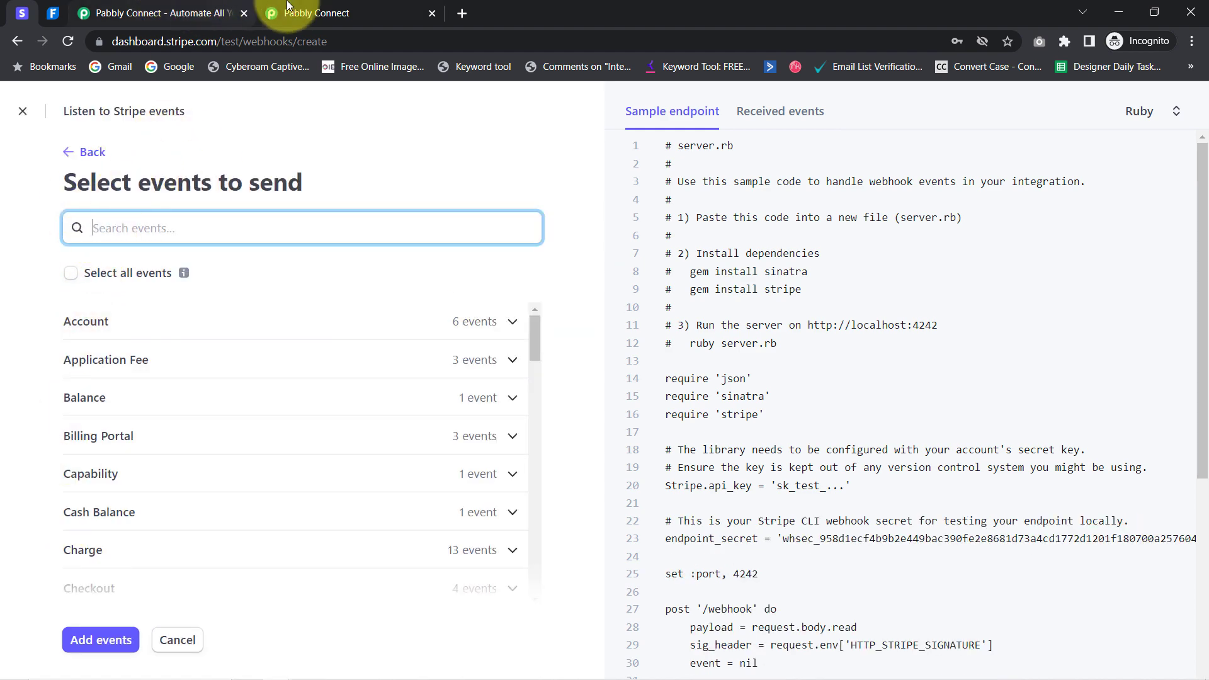
left_click(311, 13)
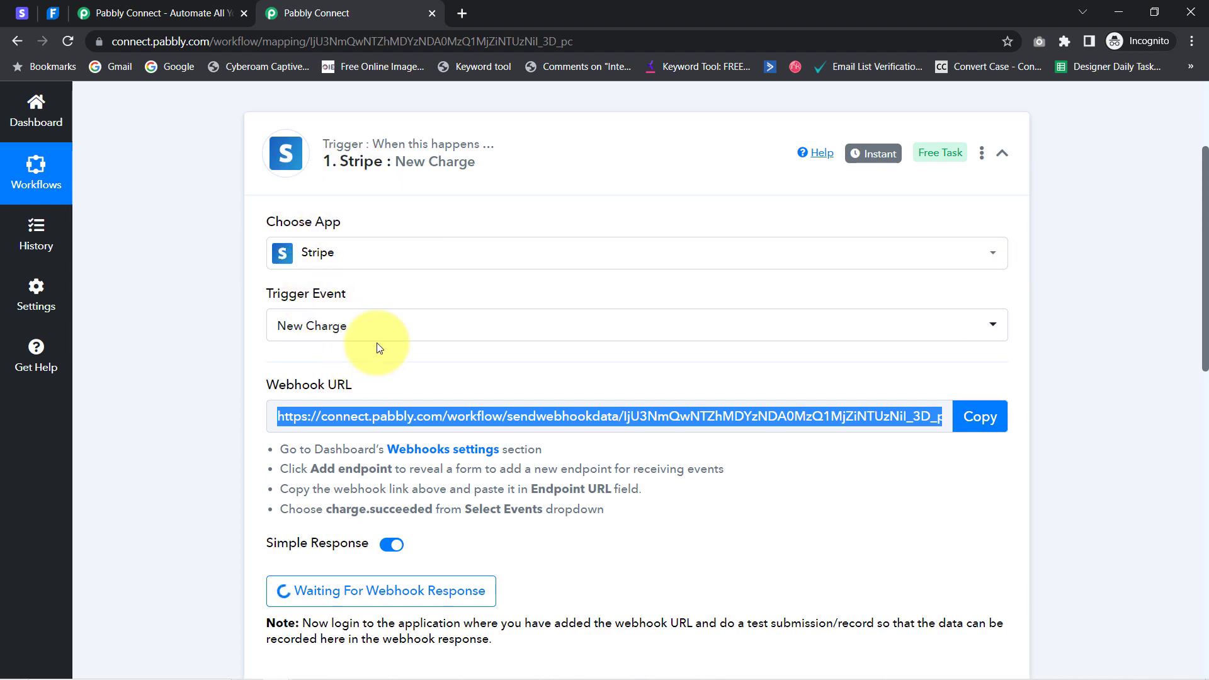
left_click(22, 12)
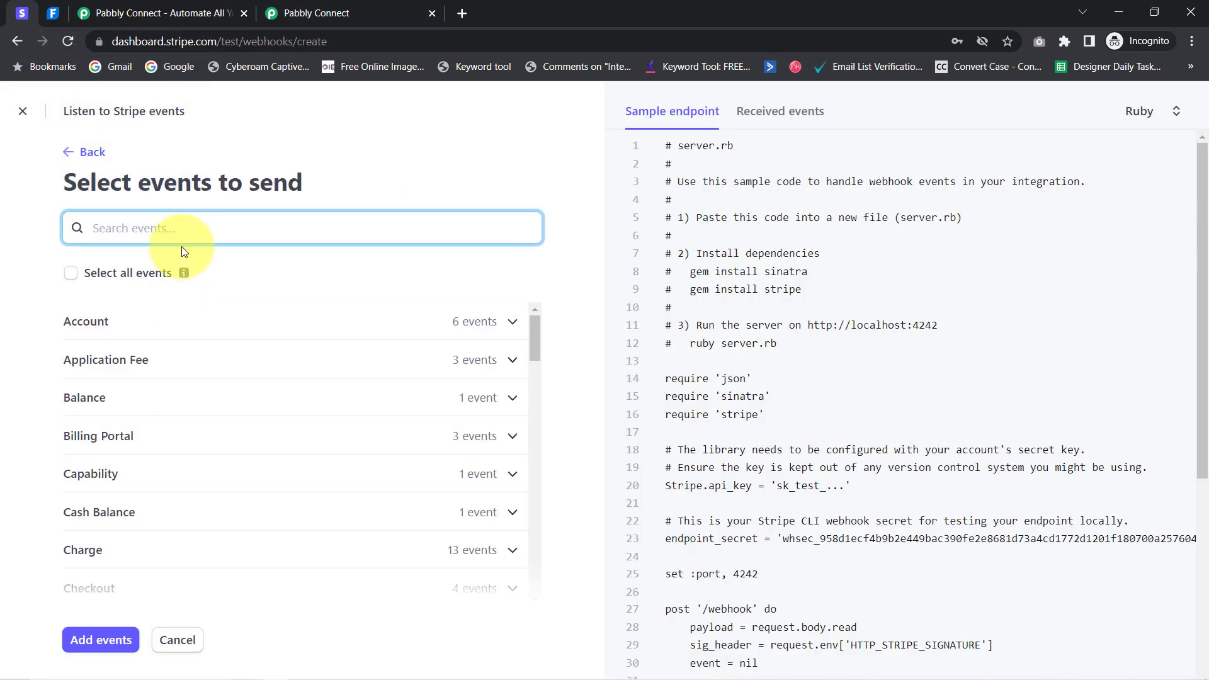
type("charge")
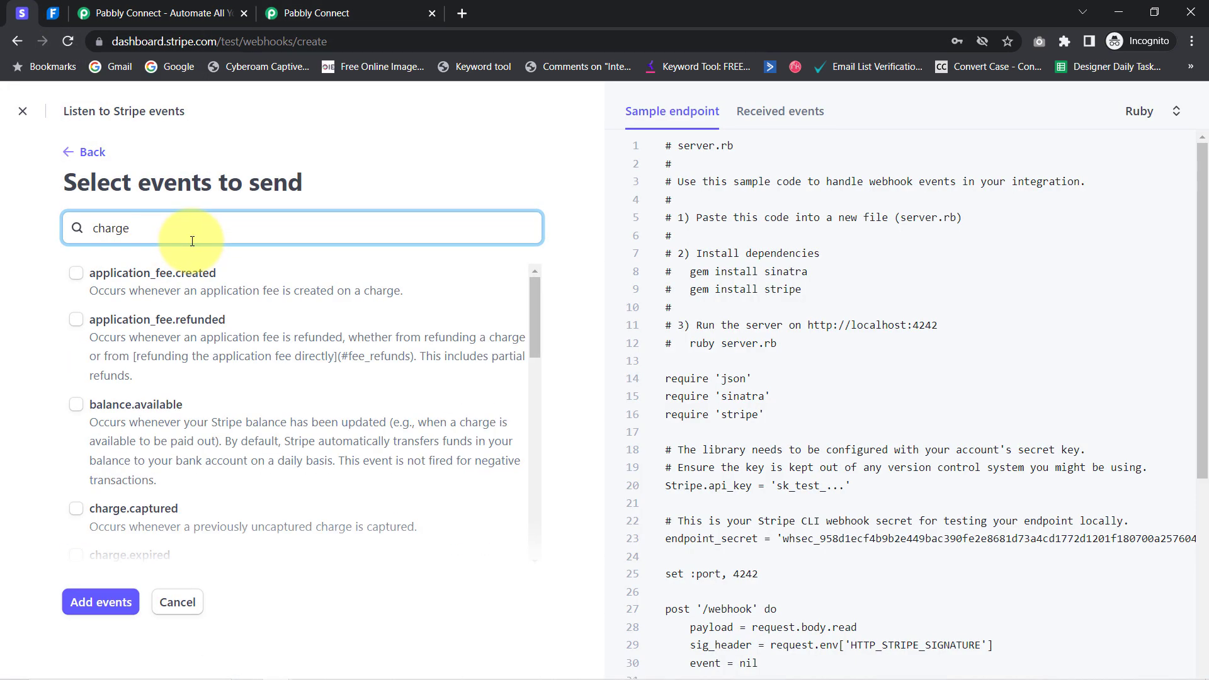
type(",")
key("BackSpace")
type(".s")
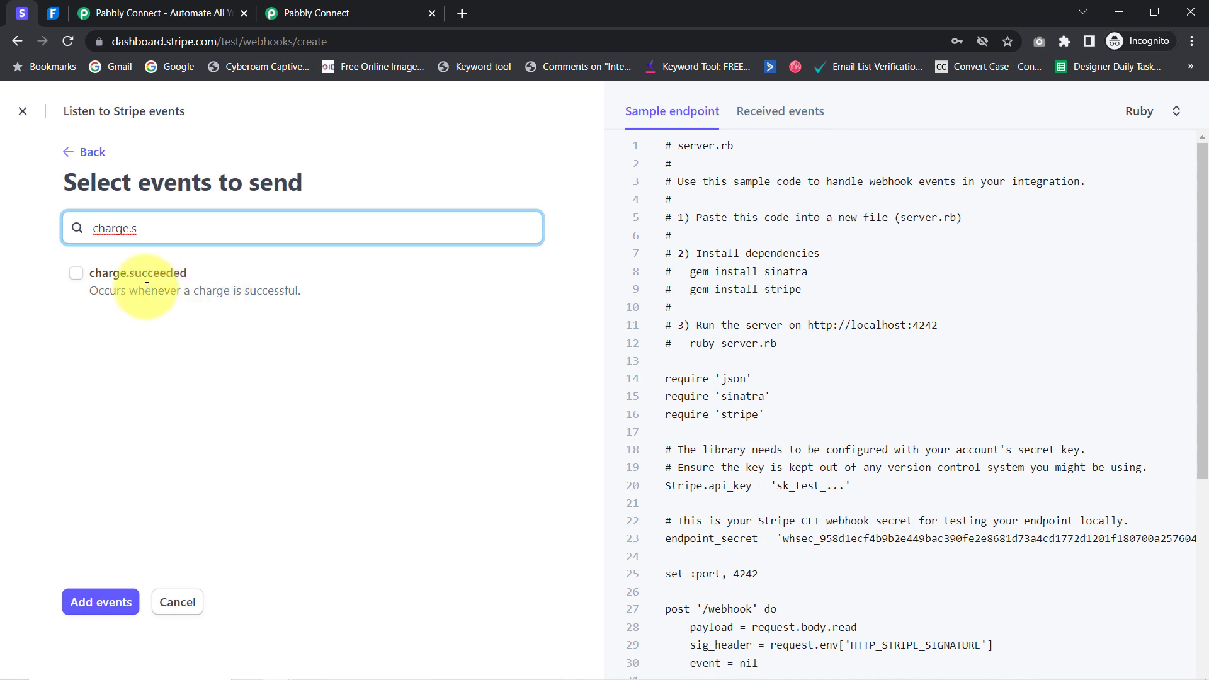
left_click(72, 275)
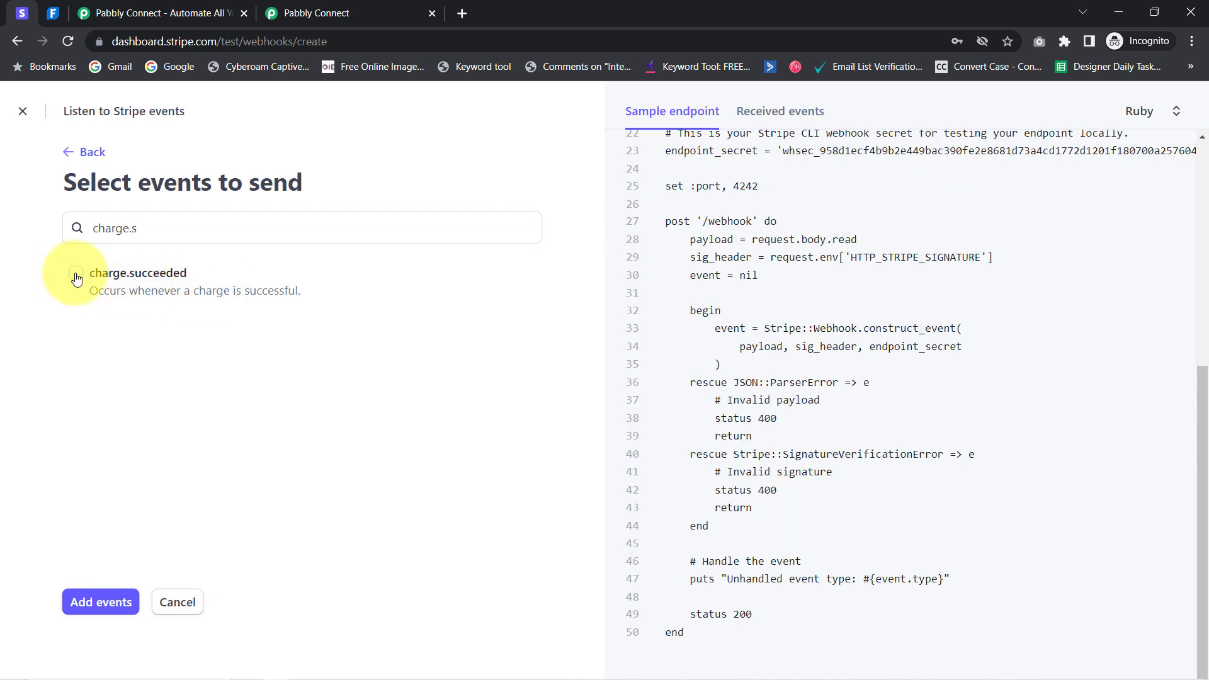
left_click(77, 278)
left_click(89, 609)
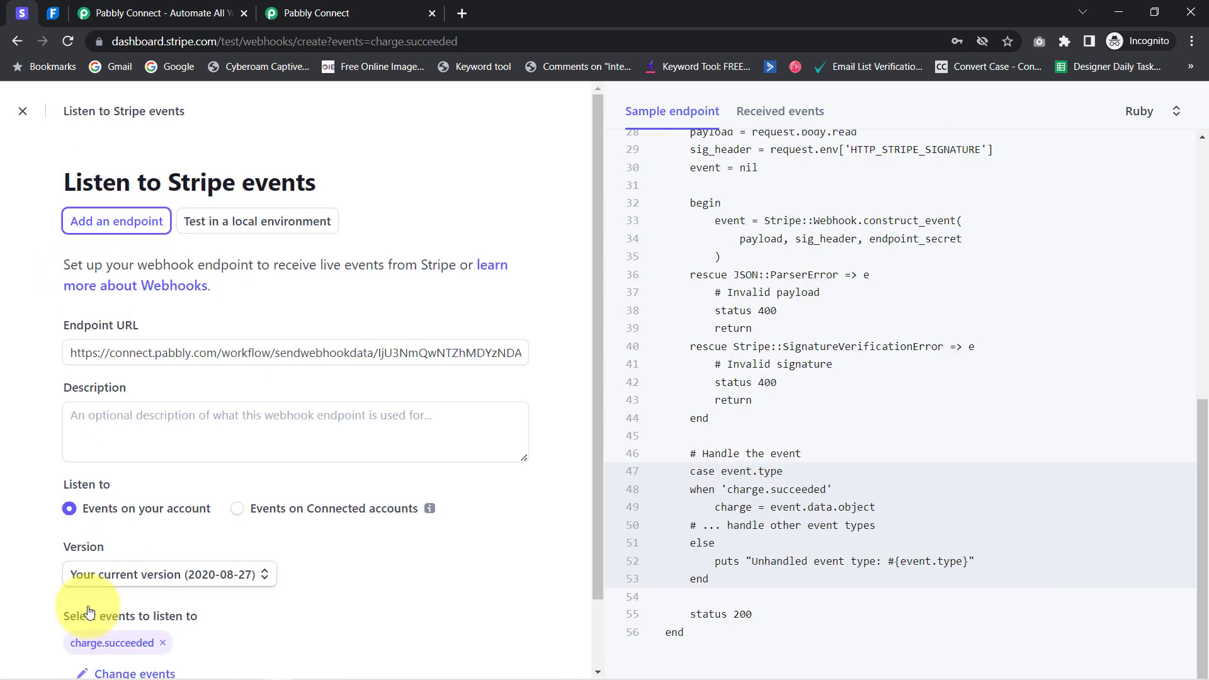
Save the new webhook endpoint
scroll(118, 542, "down", 1)
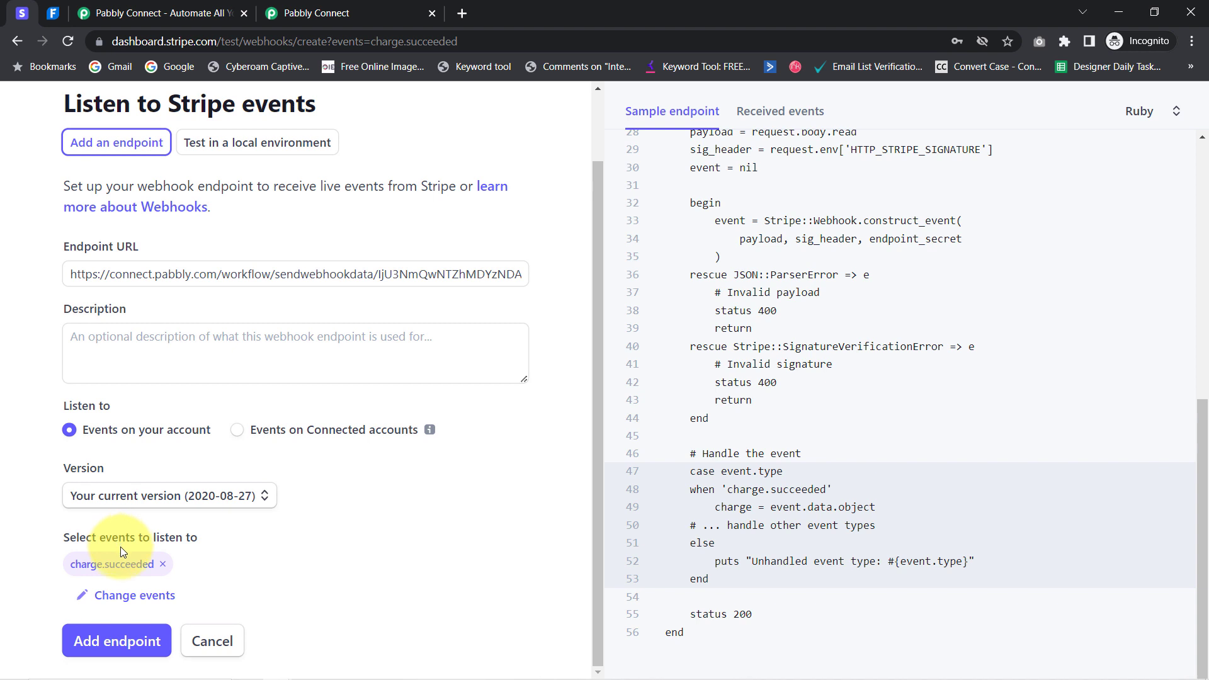
left_click(82, 646)
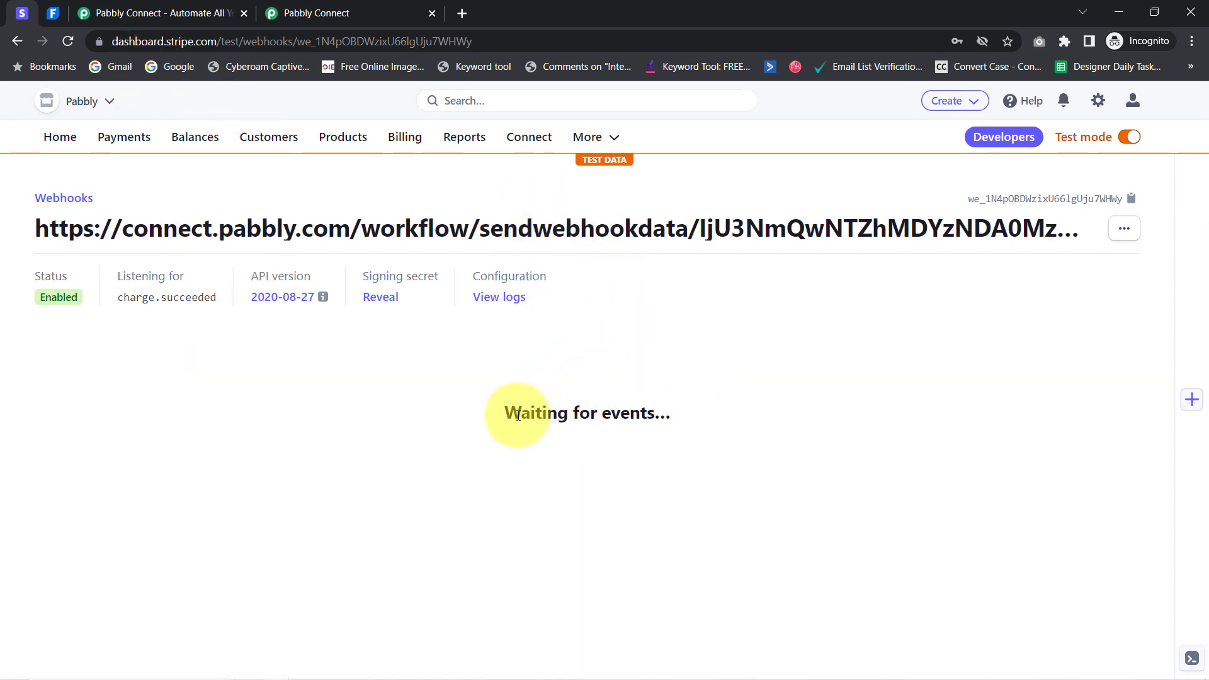
left_click_drag(521, 413, 654, 413)
left_click(343, 8)
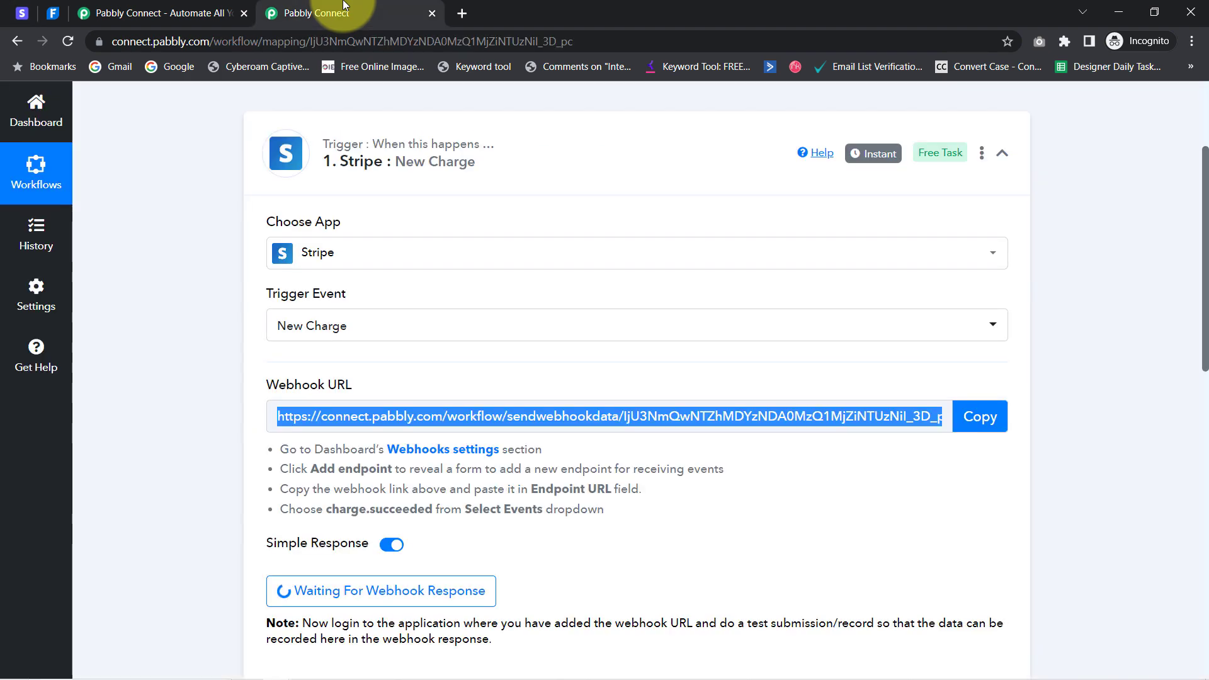
scroll(131, 496, "down", 3)
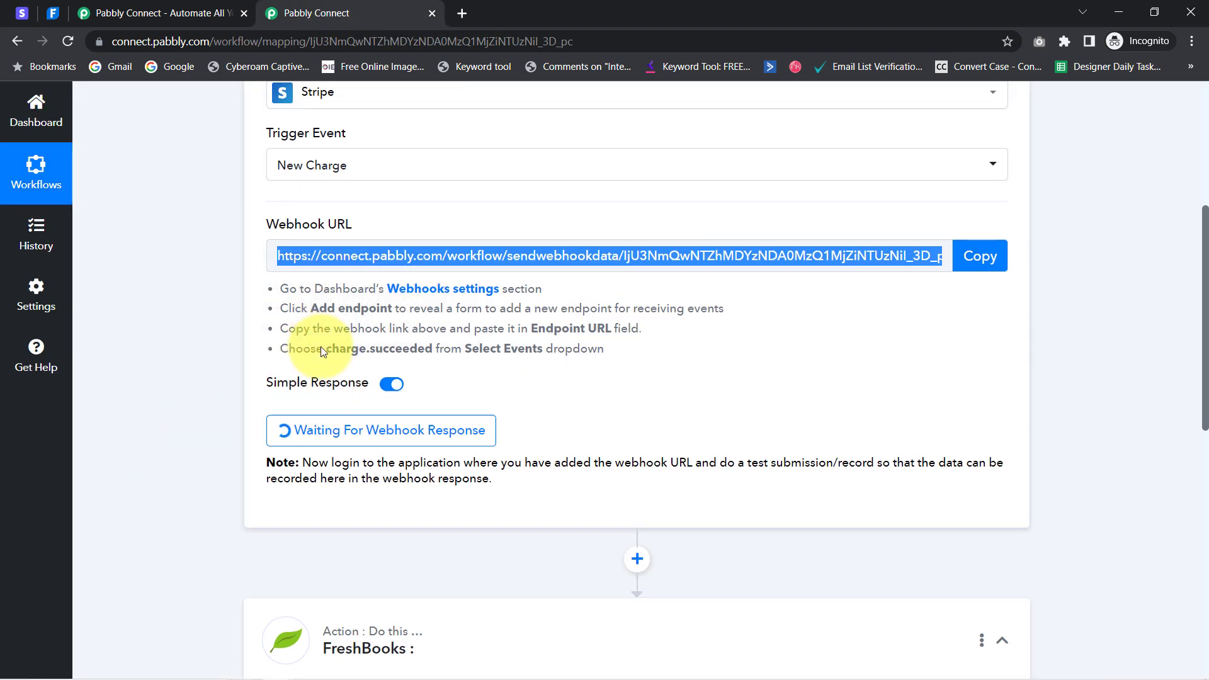
scroll(321, 403, "down", 4)
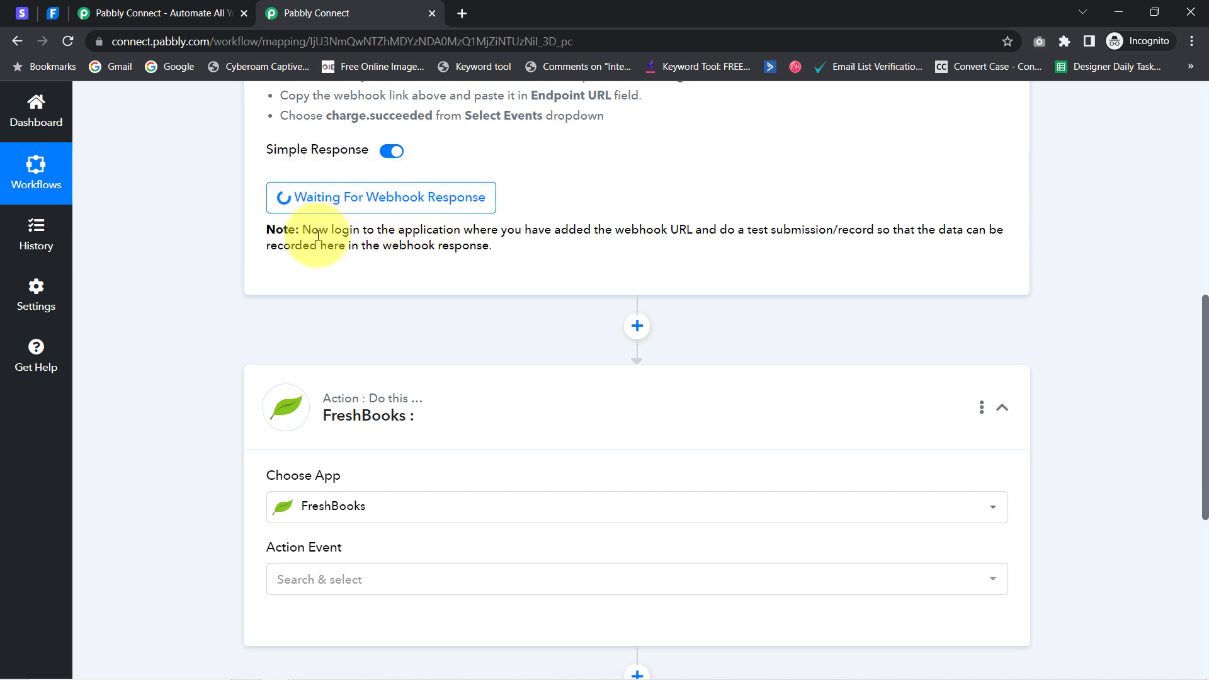
left_click_drag(329, 236, 441, 234)
left_click_drag(513, 227, 438, 247)
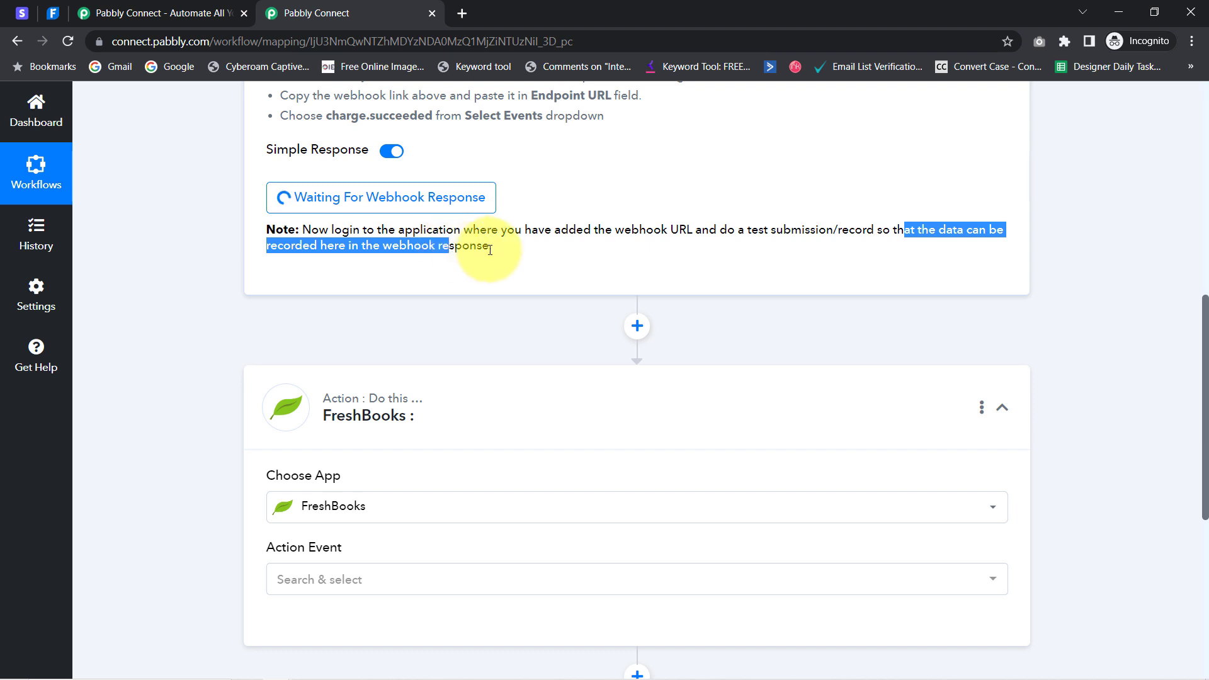
left_click_drag(291, 246, 421, 245)
left_click_drag(783, 230, 905, 233)
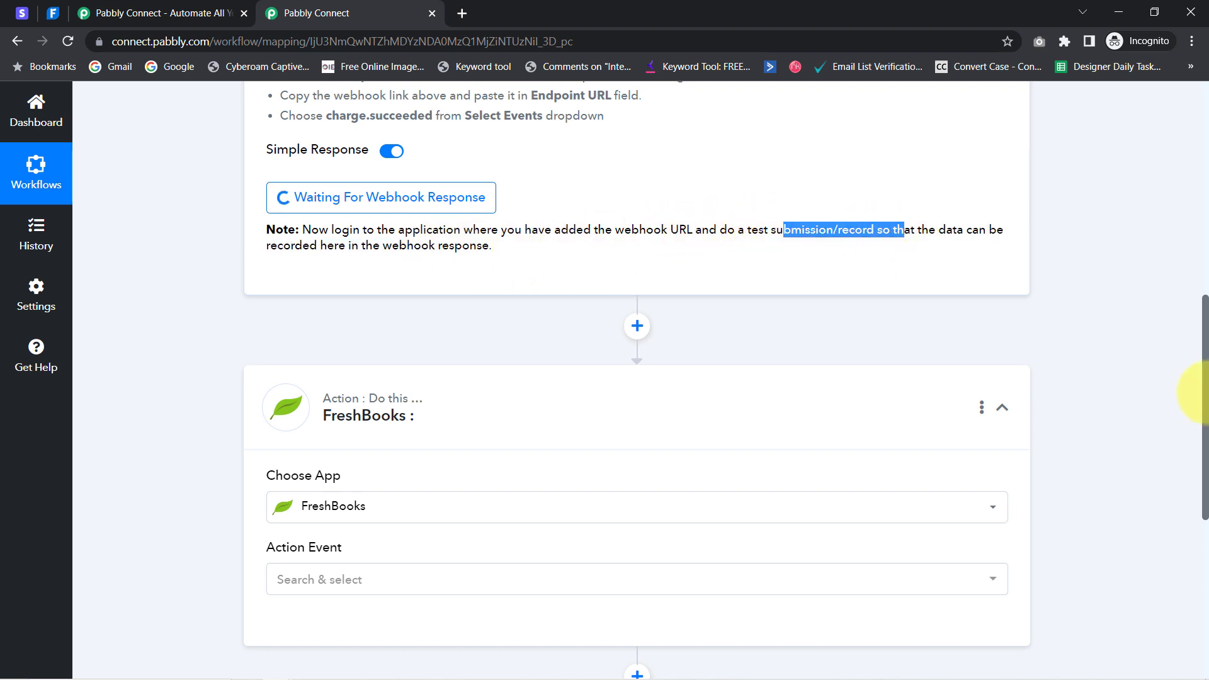
left_click_drag(1197, 413, 1179, 257)
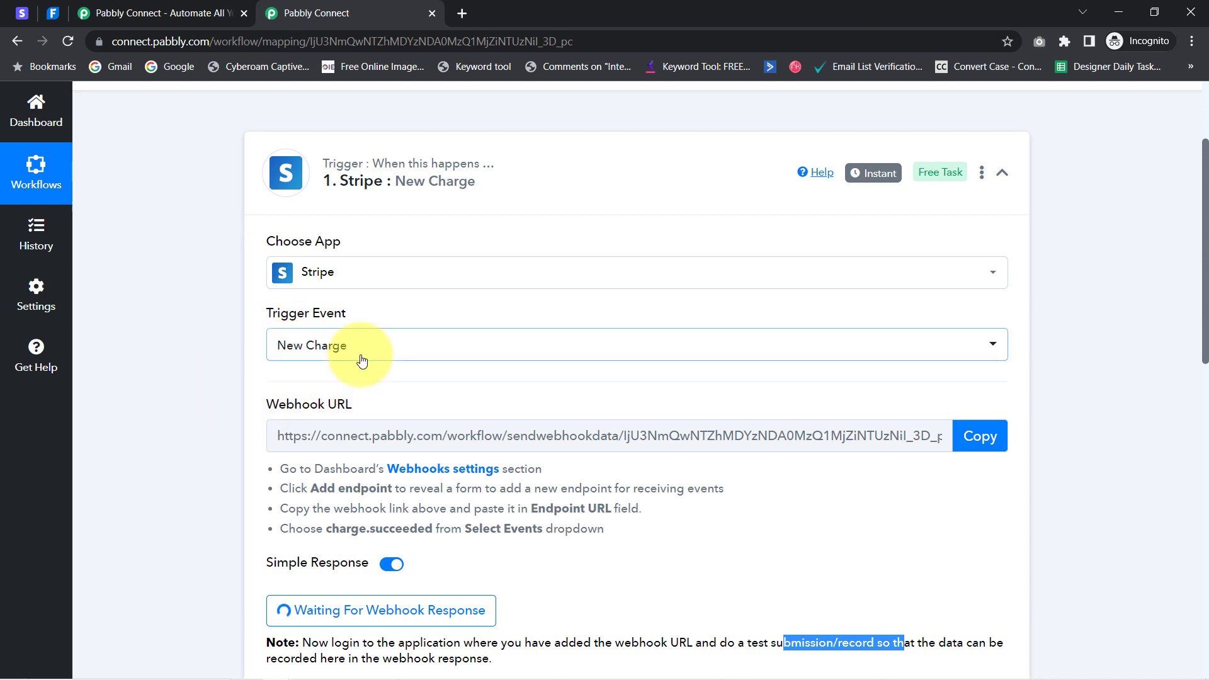
left_click(22, 13)
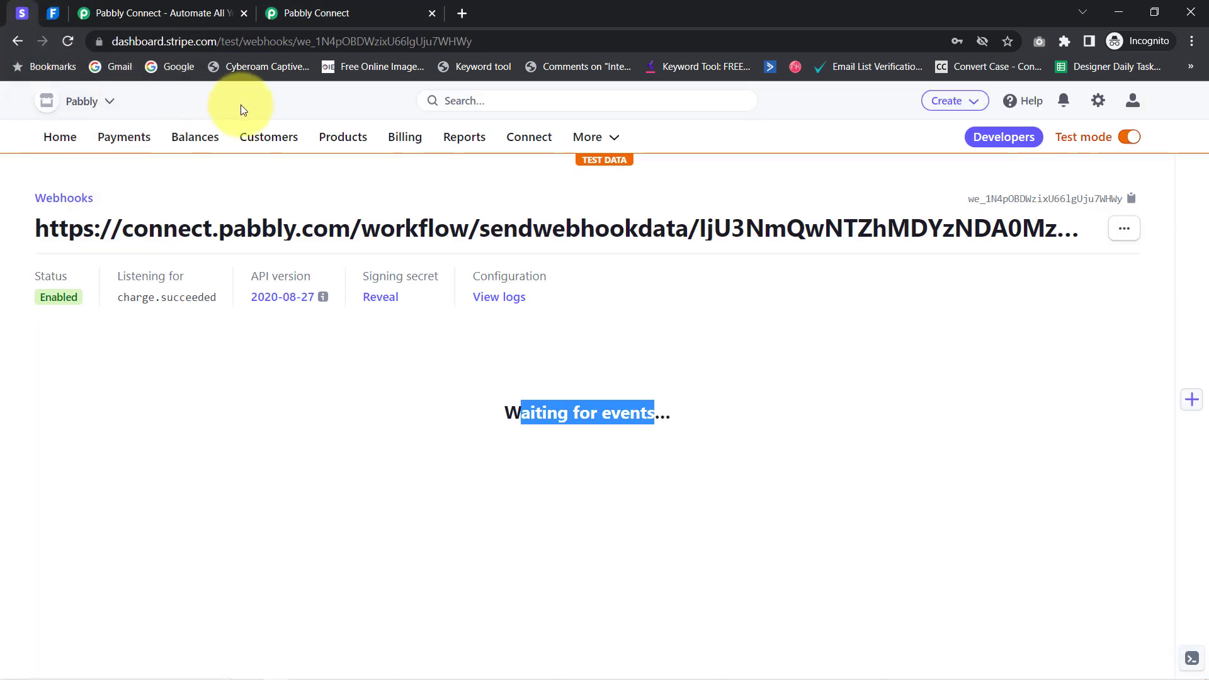
Open the Spoken English Notes product from the All products catalogue
left_click(326, 147)
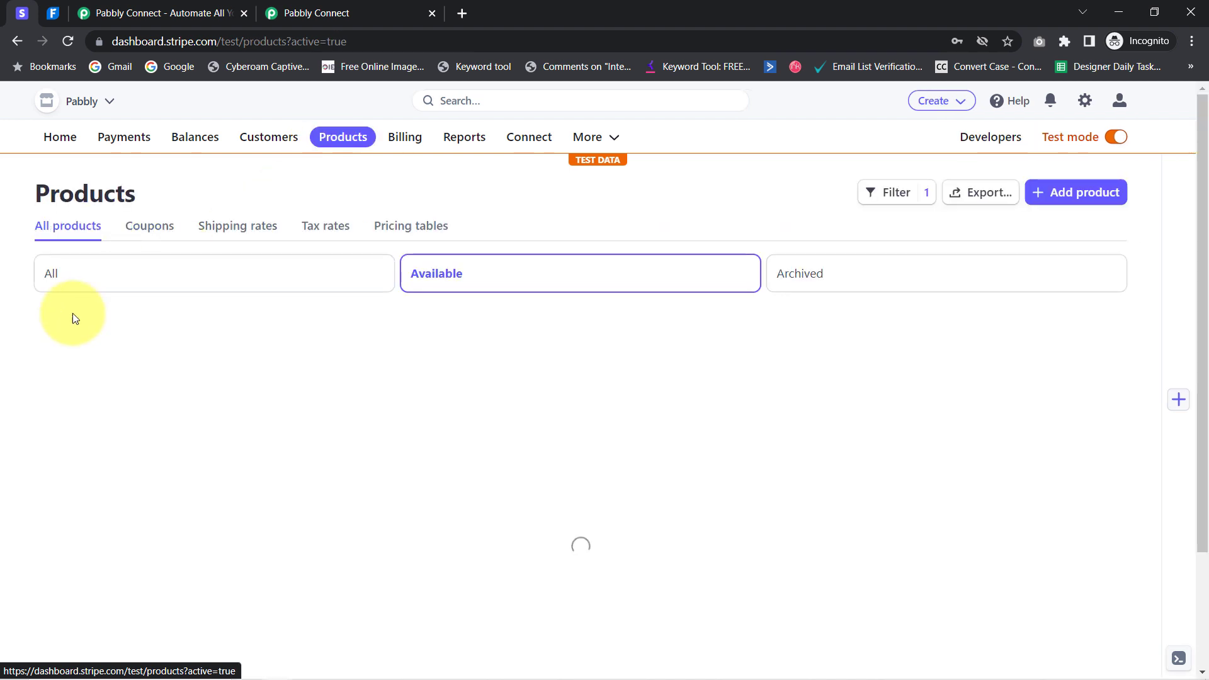
left_click(71, 274)
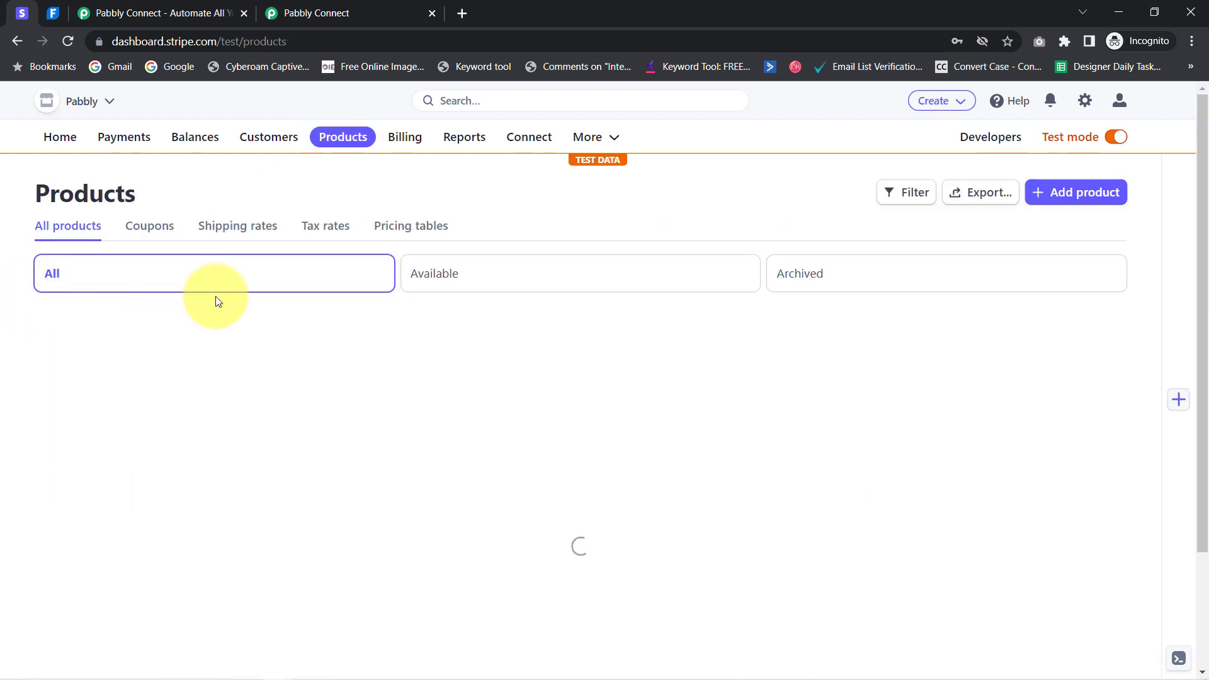
scroll(289, 372, "down", 3)
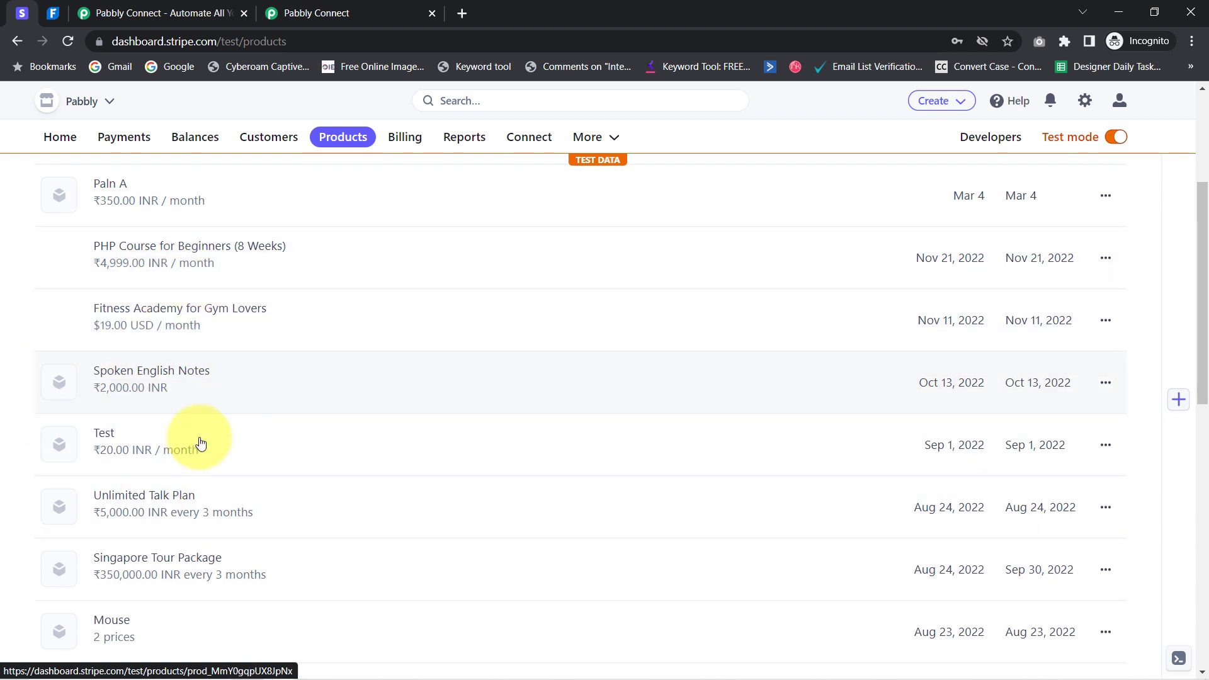
left_click(145, 378)
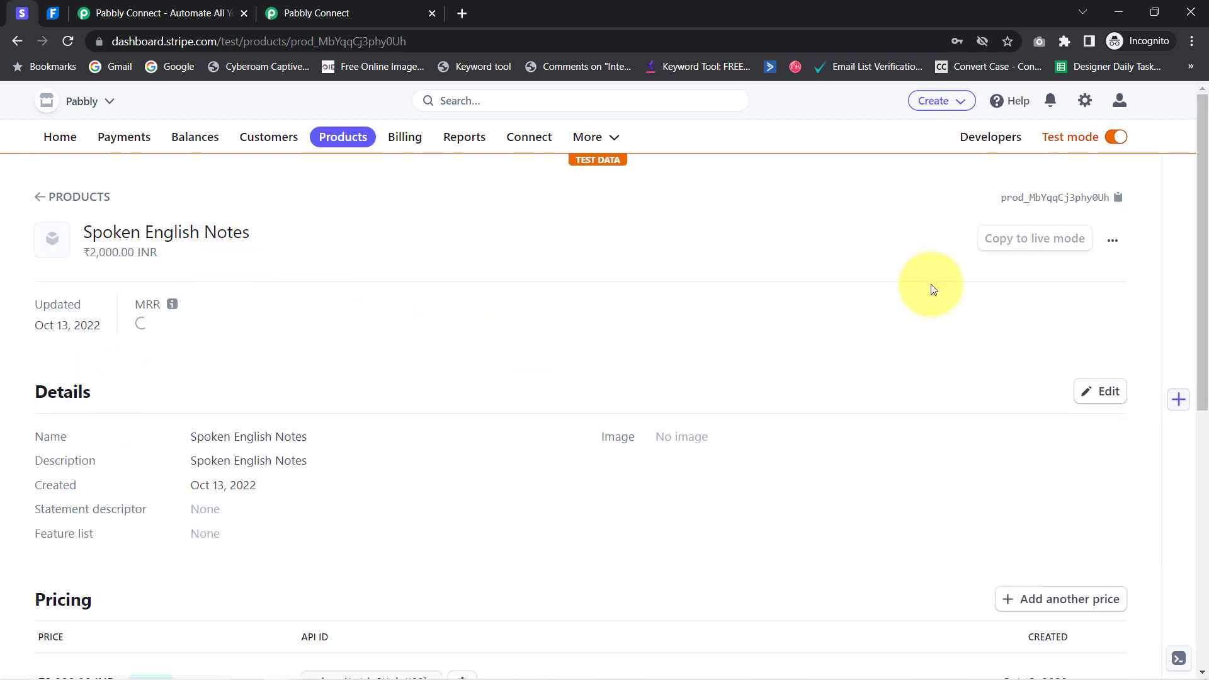
scroll(964, 412, "down", 5)
scroll(970, 440, "down", 3)
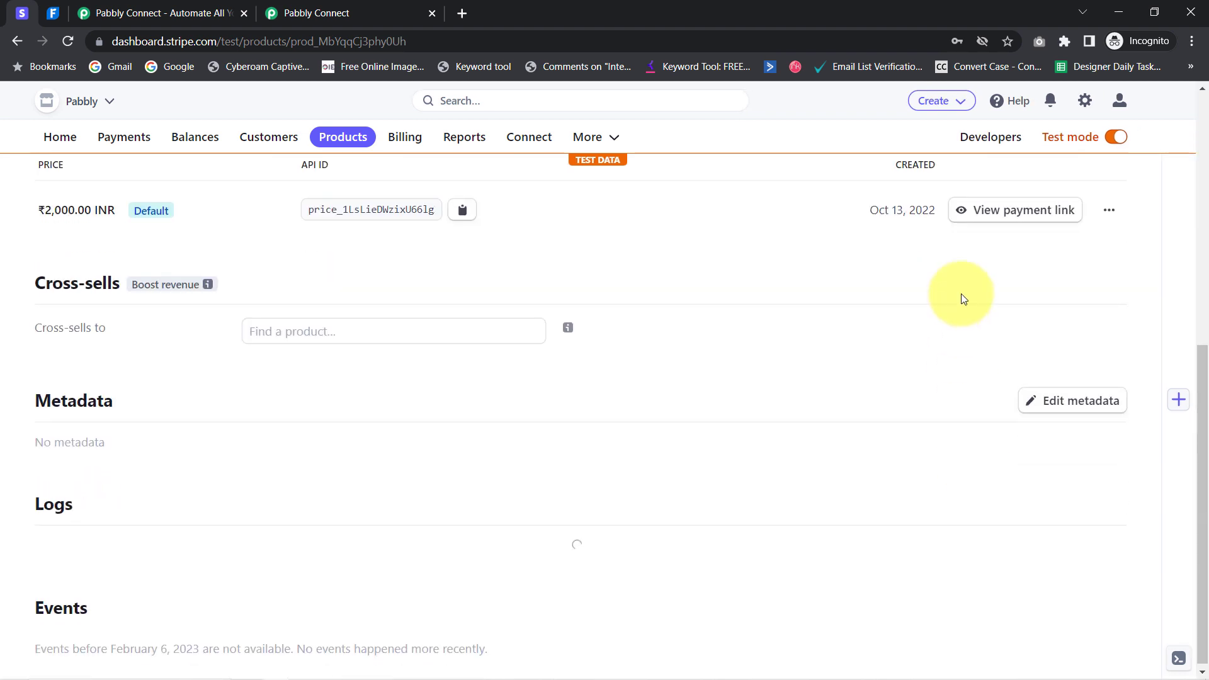
Copy the product's payment link and load its checkout page in a new tab
left_click(1004, 214)
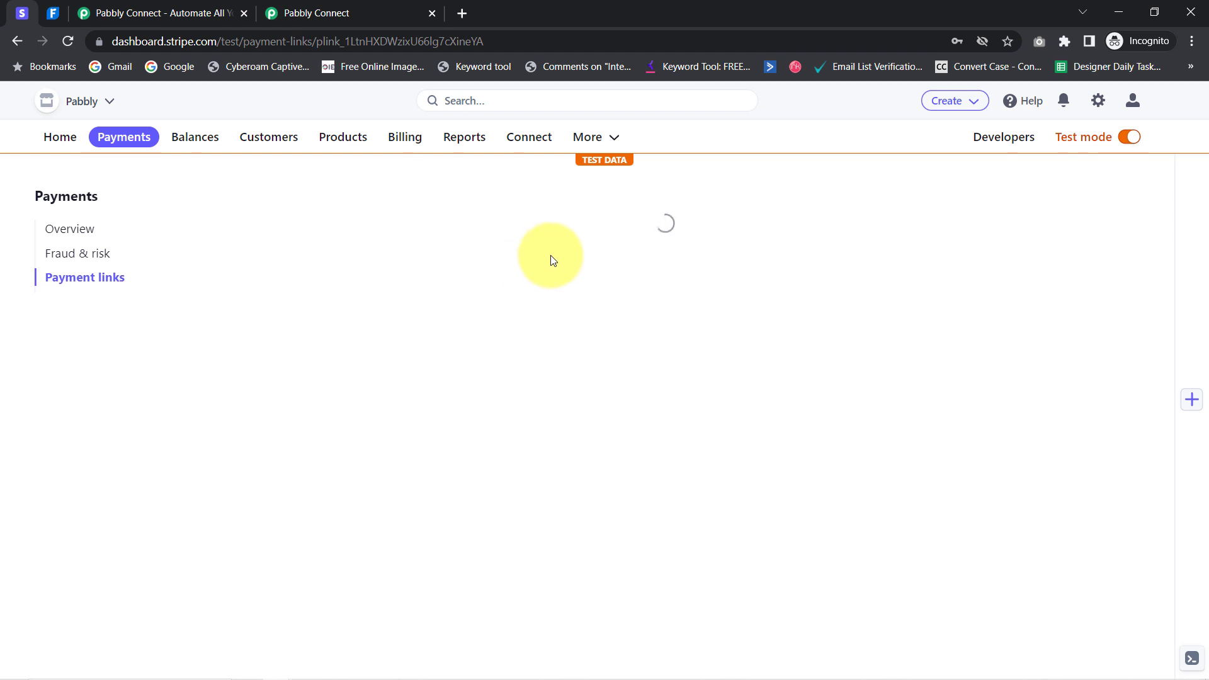
left_click(541, 287)
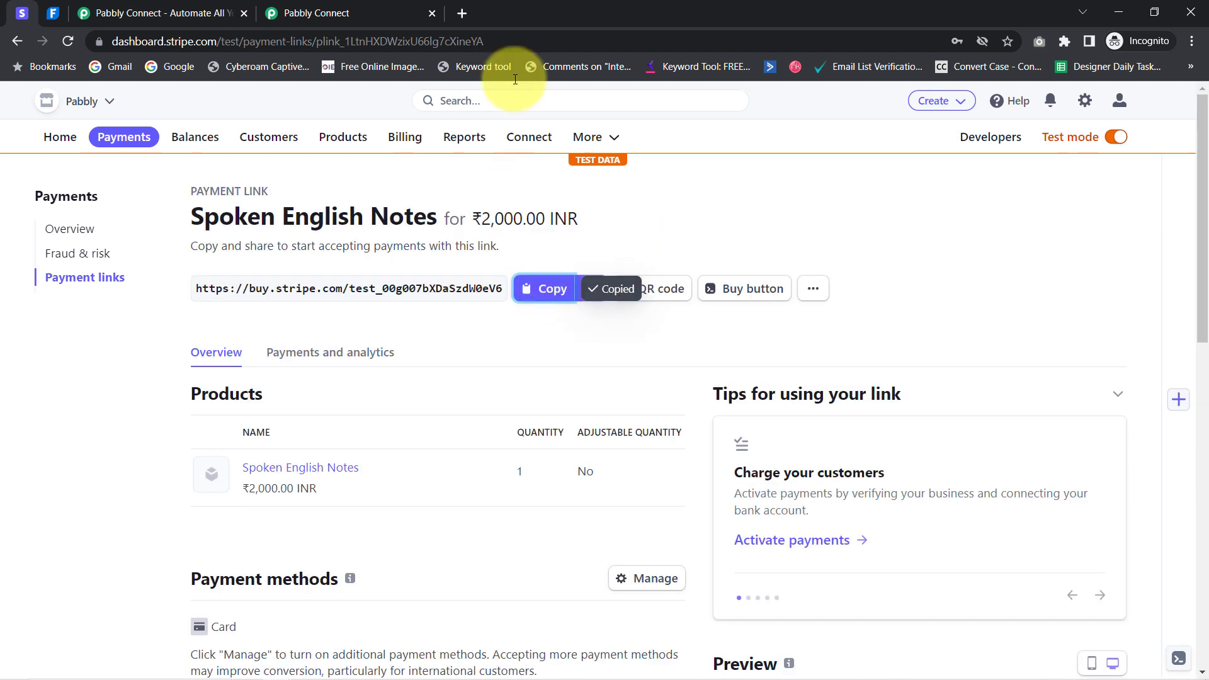
left_click(461, 13)
type("https://buy.stripe.com/test_00g007bXDaSzdW0eV6")
key("Return")
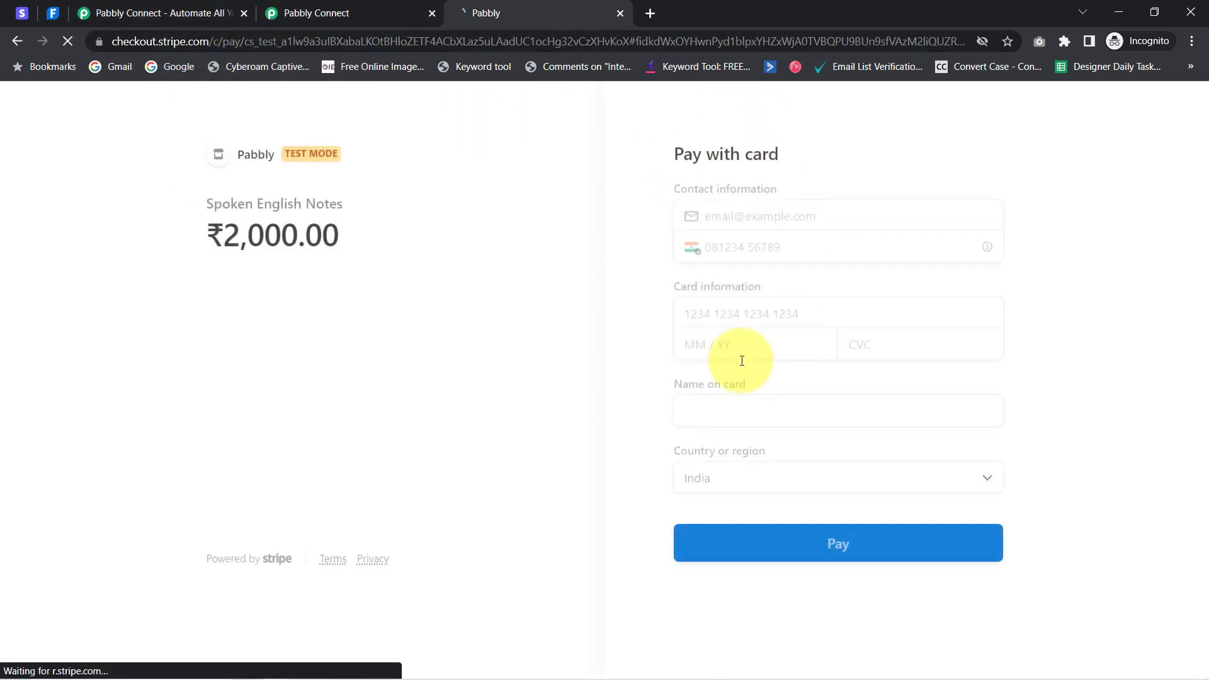
Enter the customer's e-mail and phone number on the checkout form
left_click(730, 216)
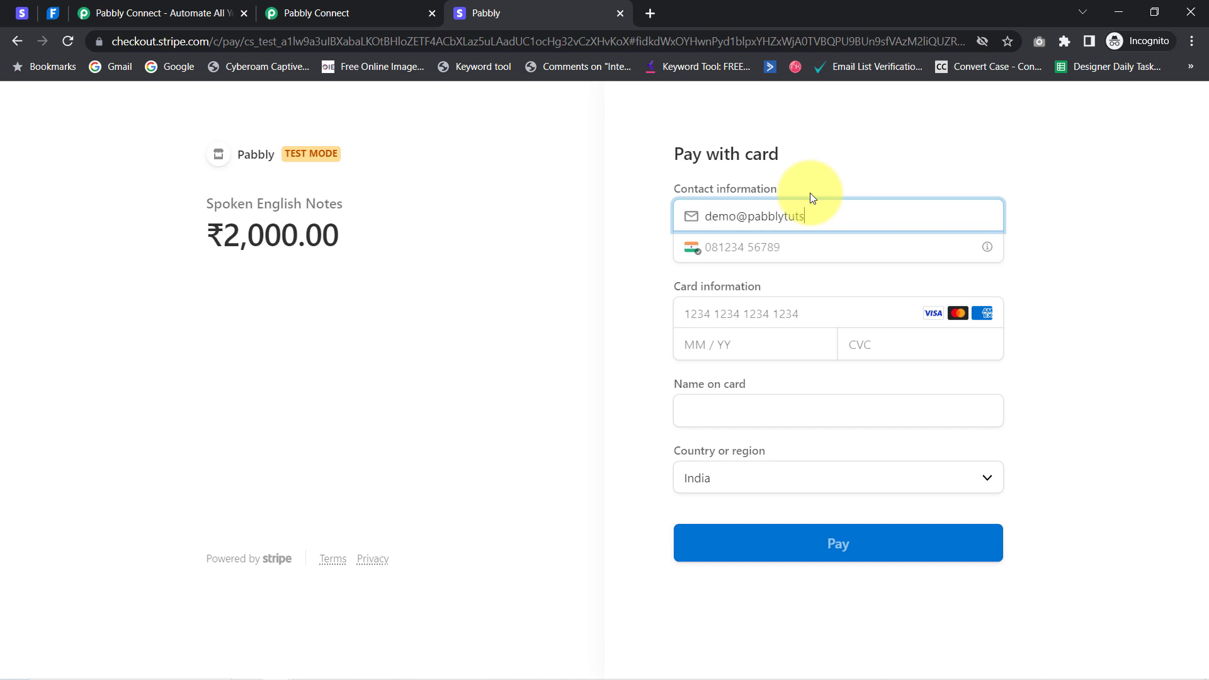
key("Tab")
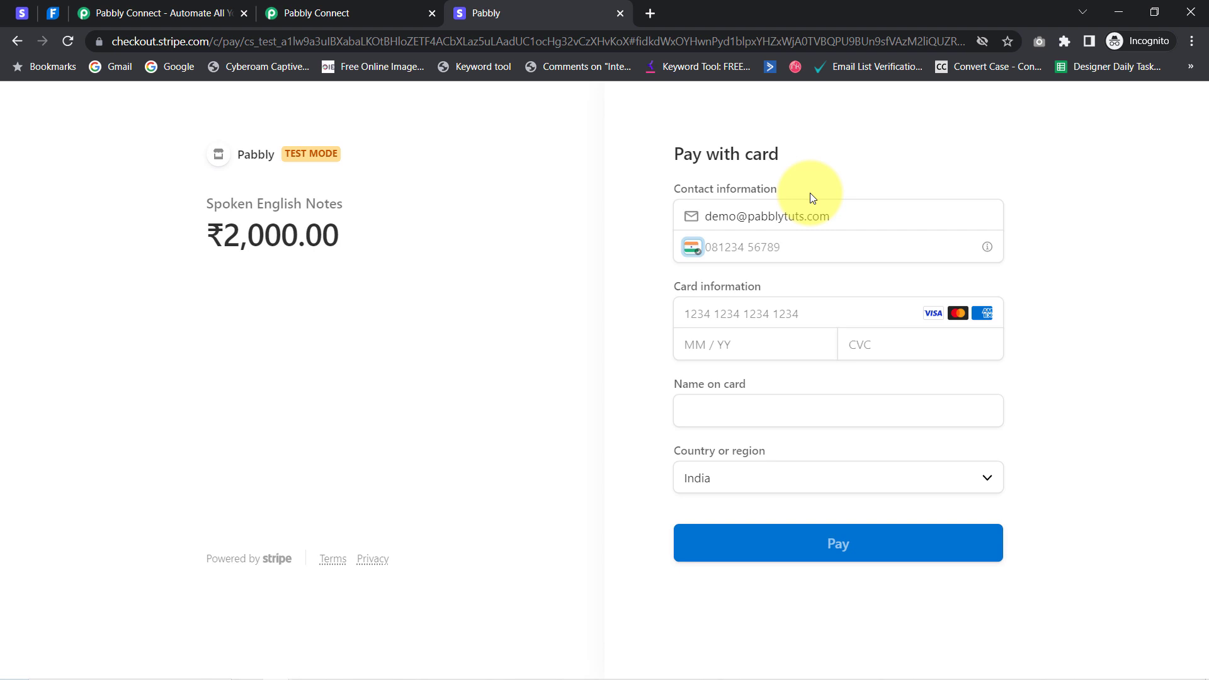
key("Tab")
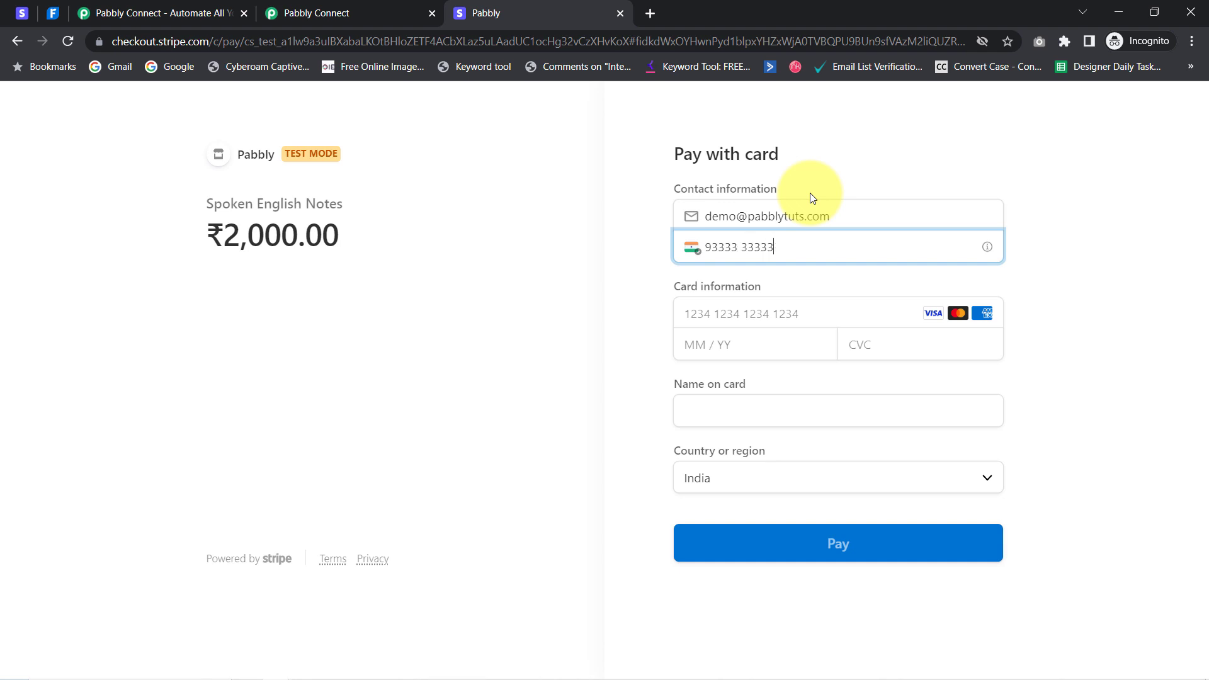
key("Tab")
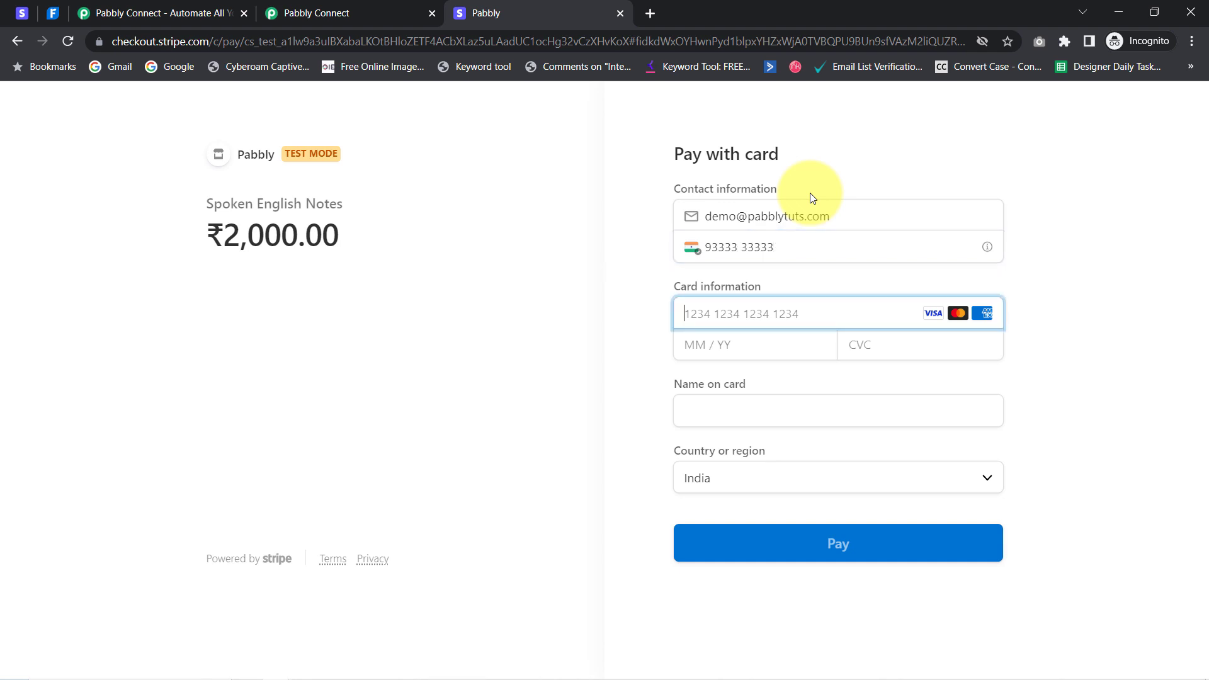
Fill the saved Visa test card with its CVC and pay ₹2,000.00, then return to Pabbly
left_click(707, 315)
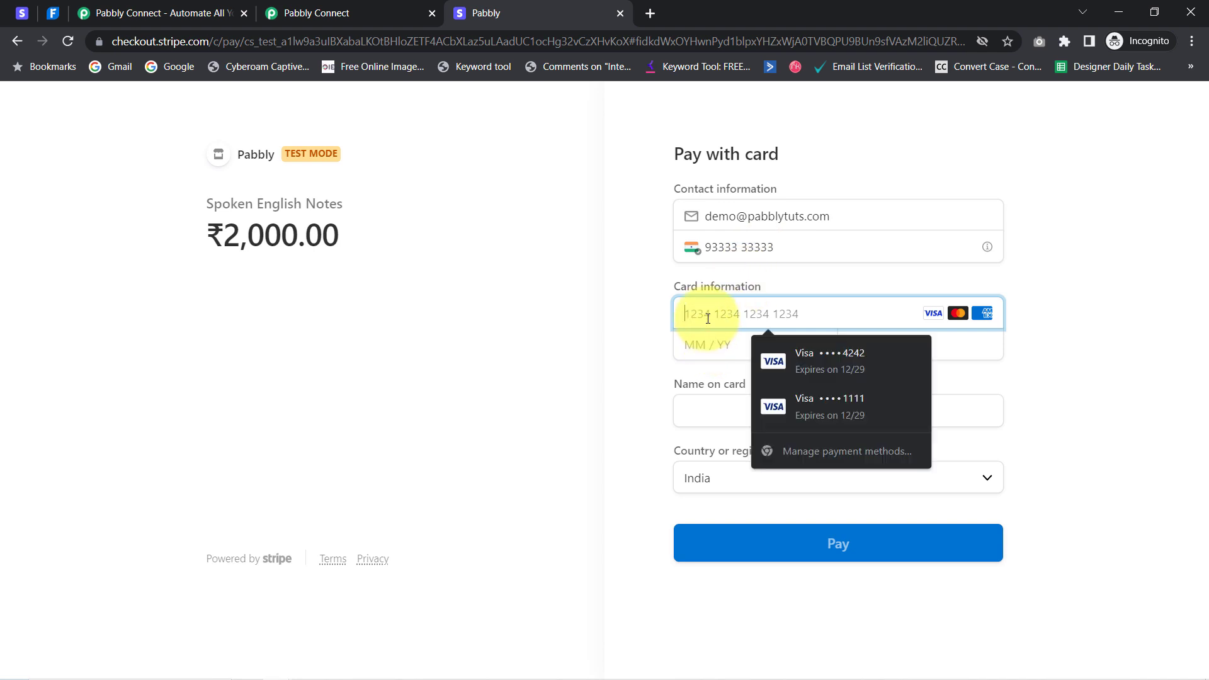
left_click(796, 355)
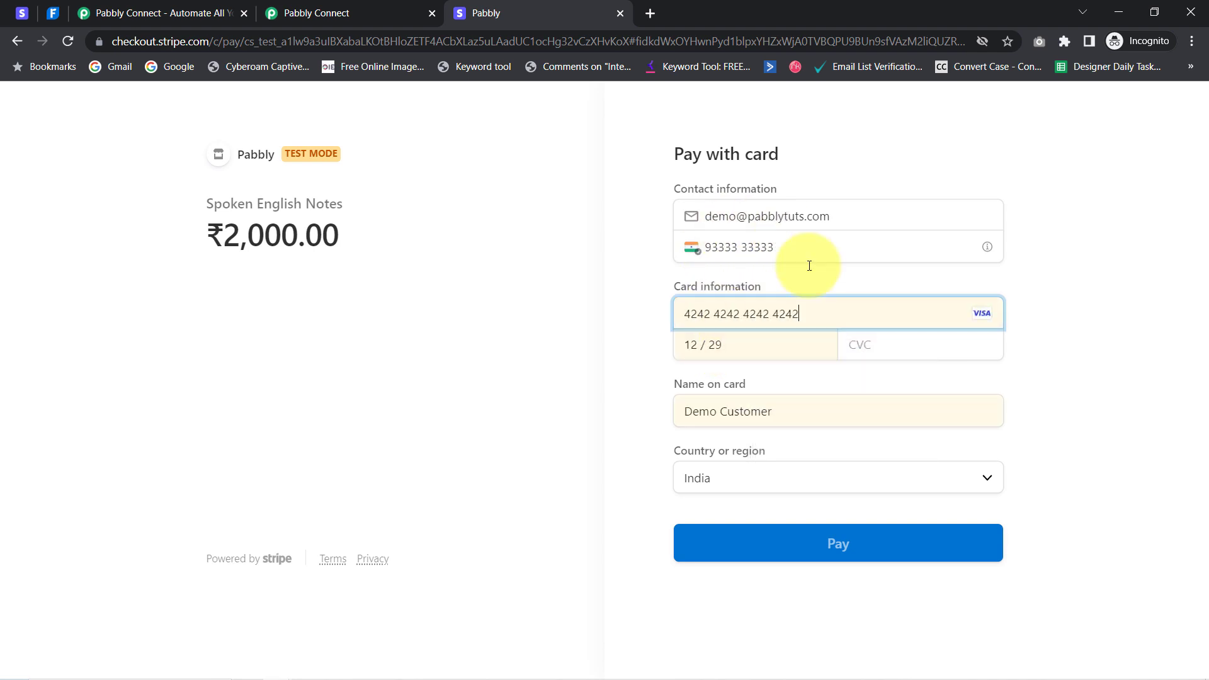
left_click(852, 354)
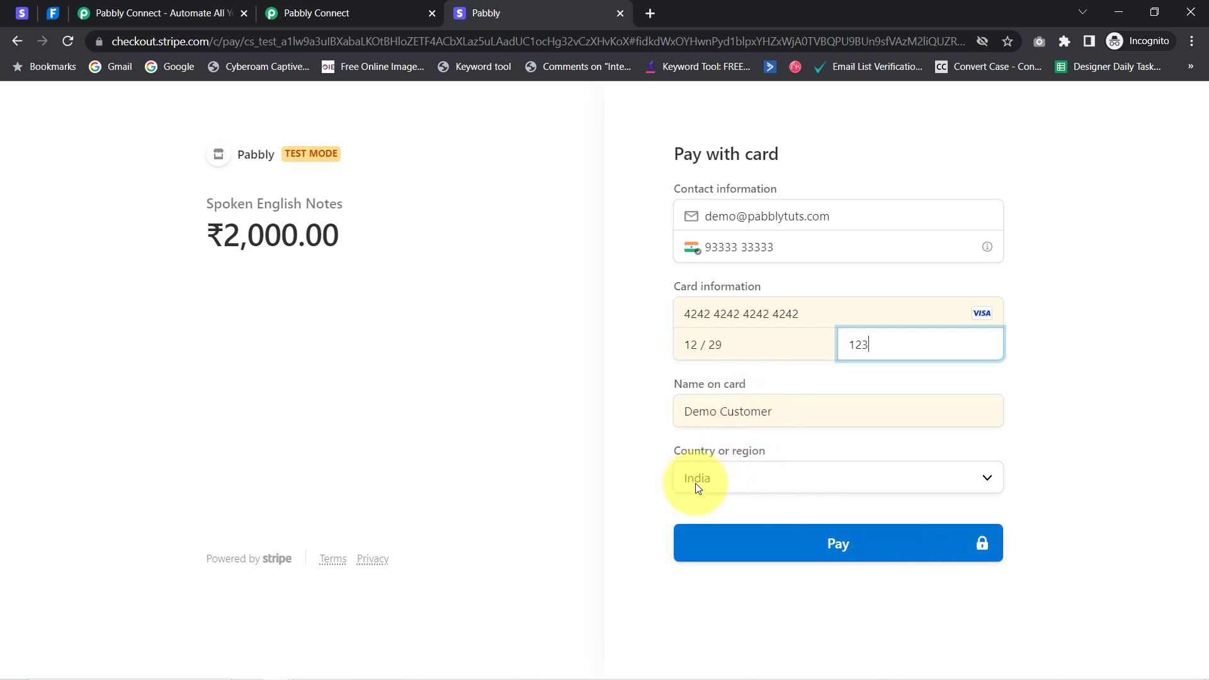
left_click(844, 546)
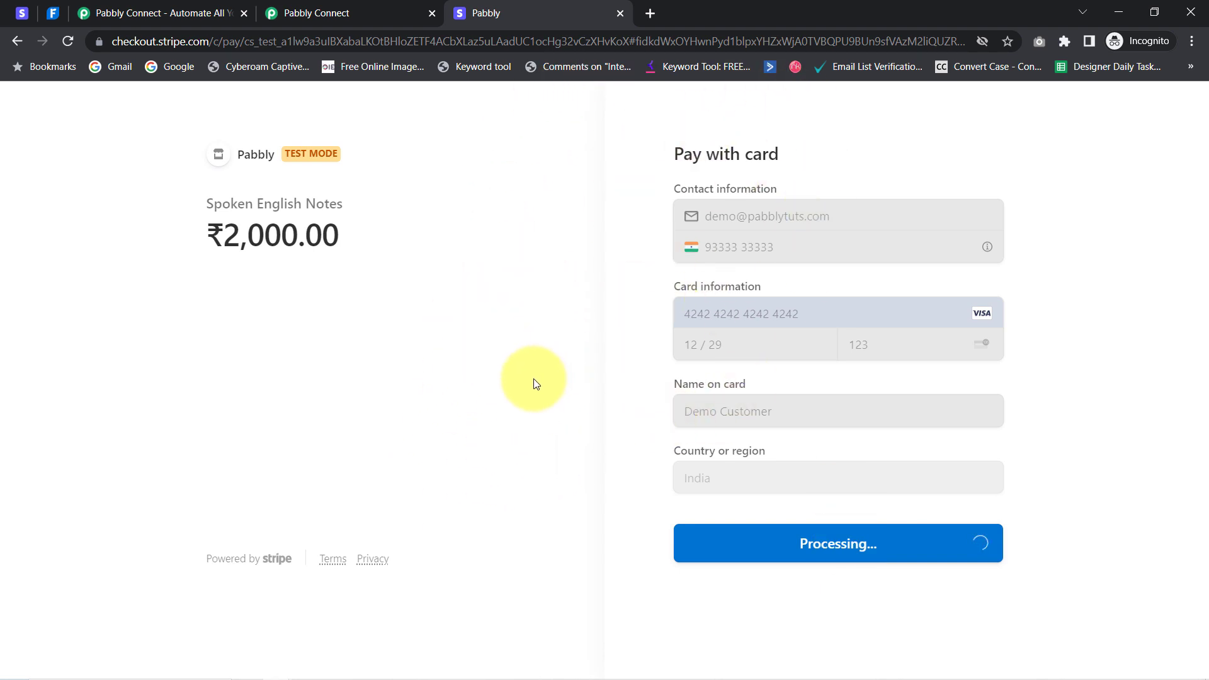
left_click(332, 11)
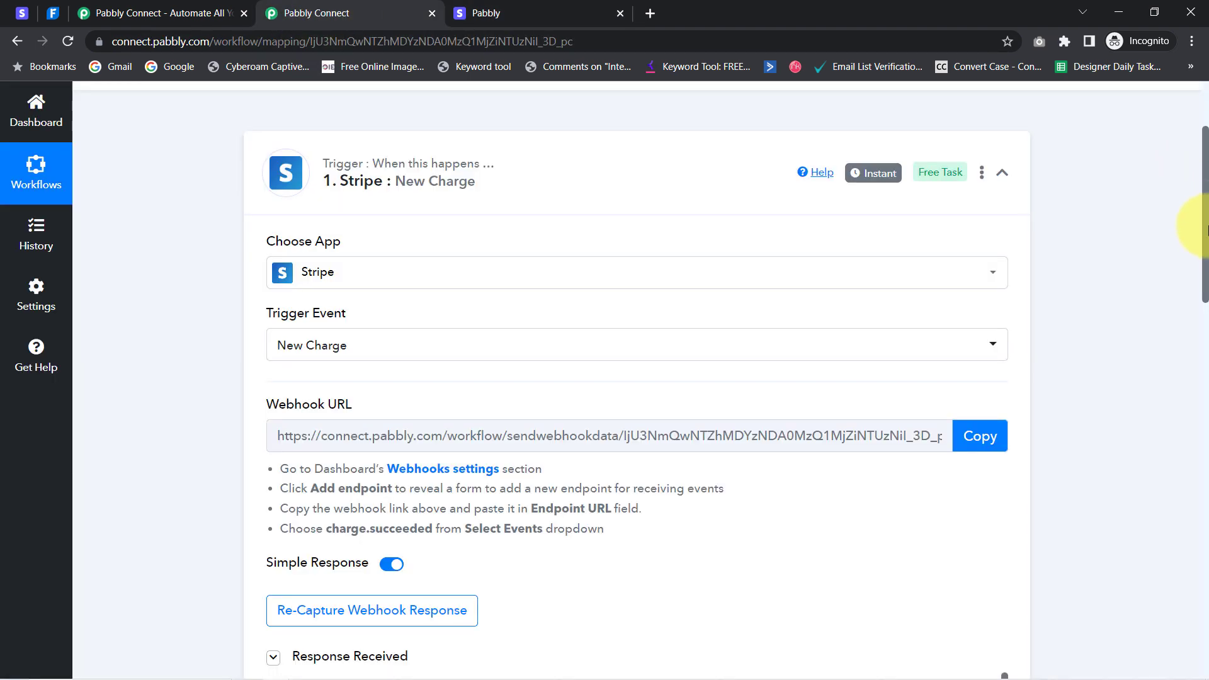
Inspect the captured response's amount 200000 and billing country IN, then go back to the Stripe tab
left_click_drag(1208, 228, 1192, 335)
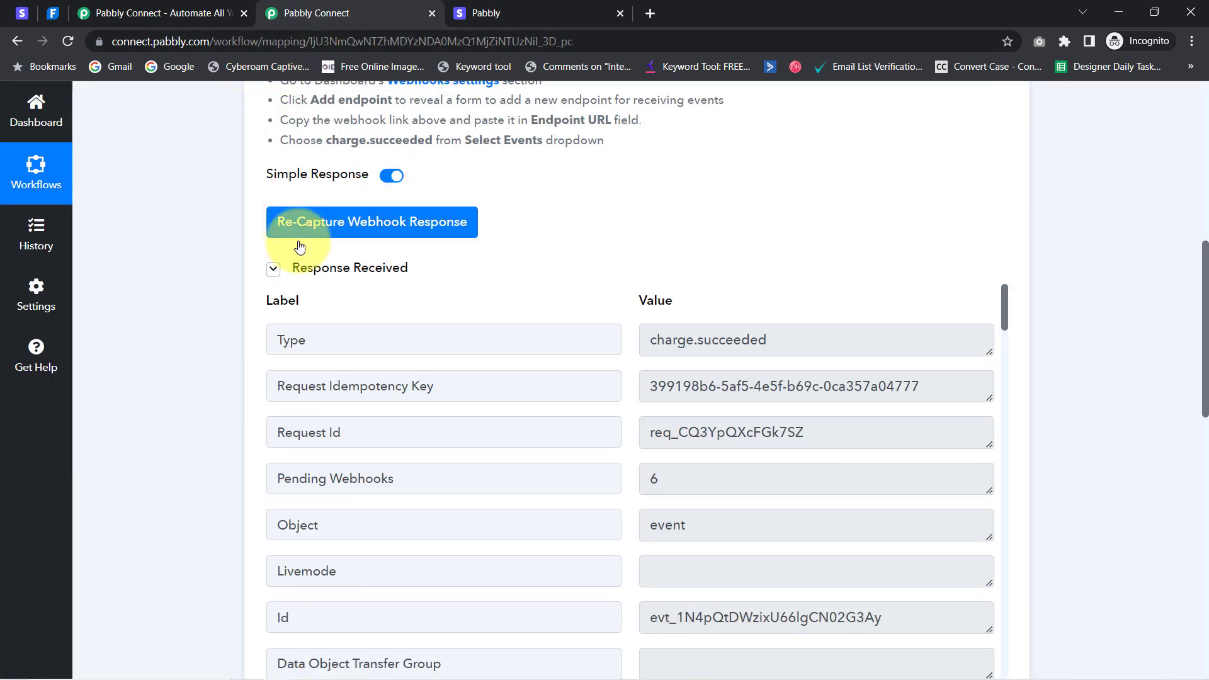
mouse_move(334, 280)
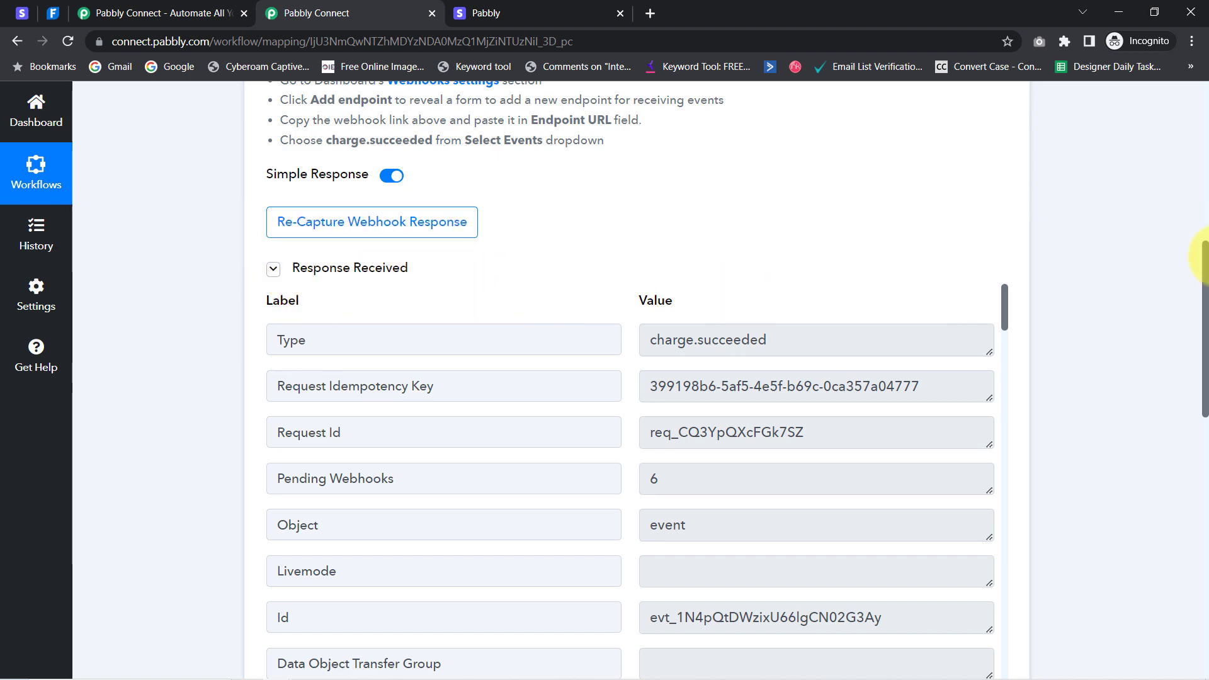
left_click_drag(1206, 270, 1206, 154)
mouse_move(871, 154)
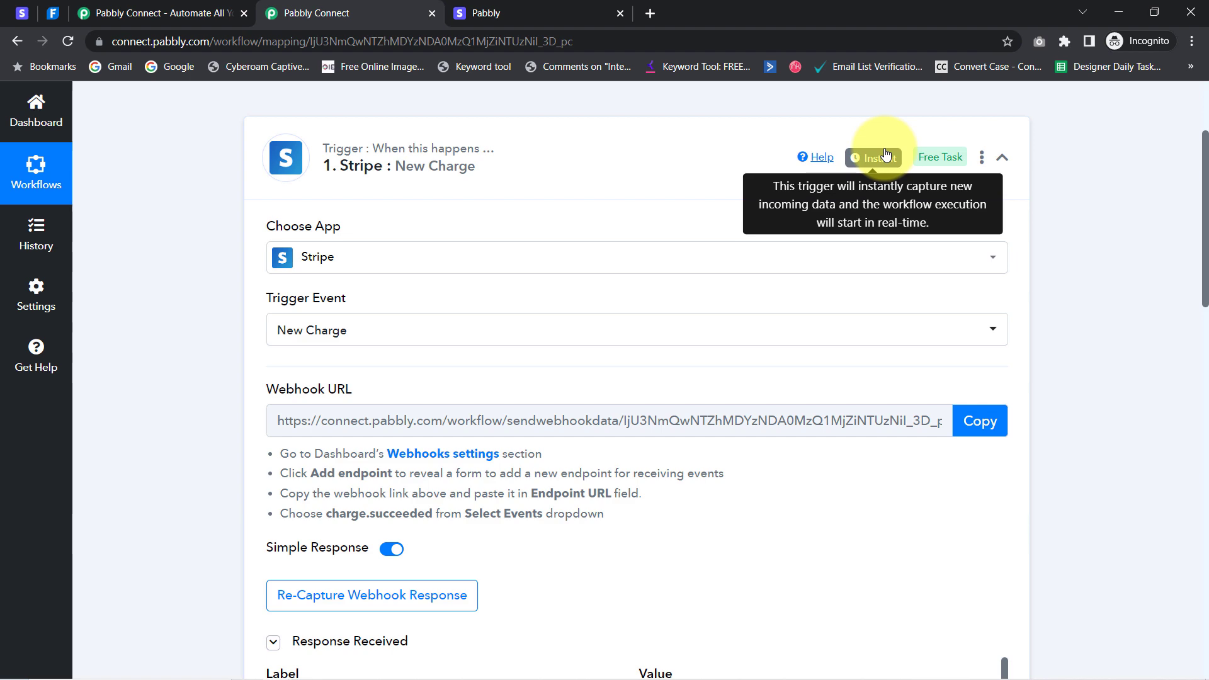
left_click_drag(1206, 186, 1187, 319)
left_click_drag(1005, 181, 978, 559)
scroll(978, 559, "up", 1)
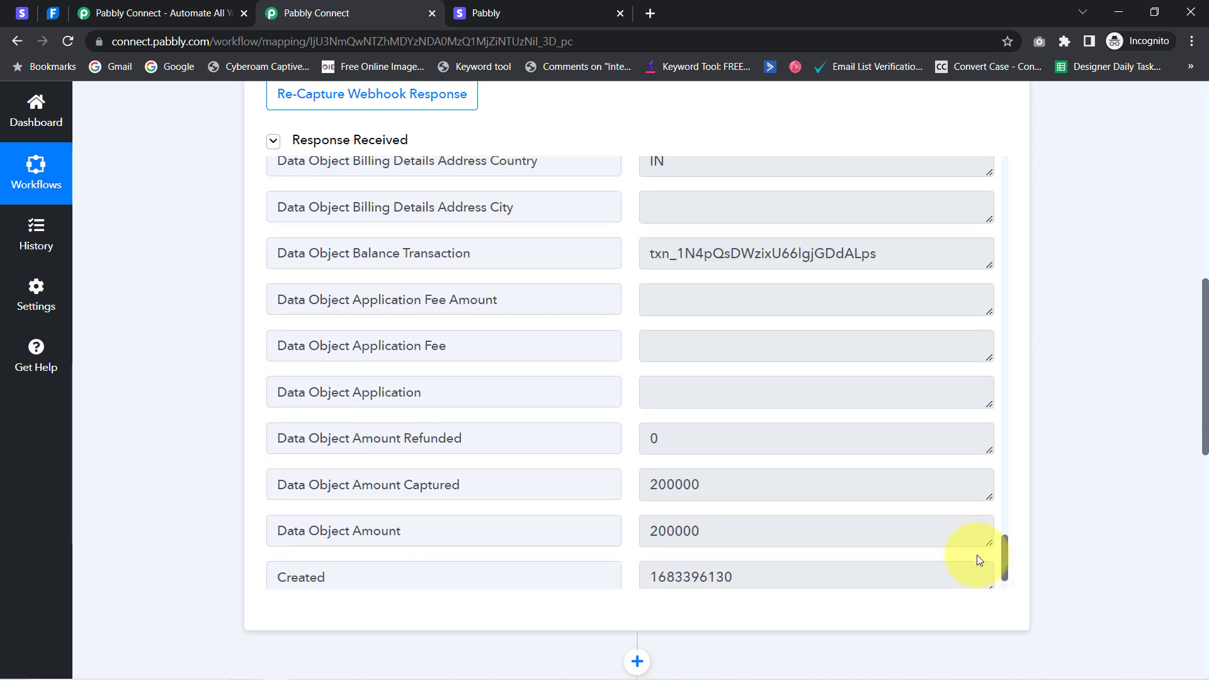
left_click(699, 492)
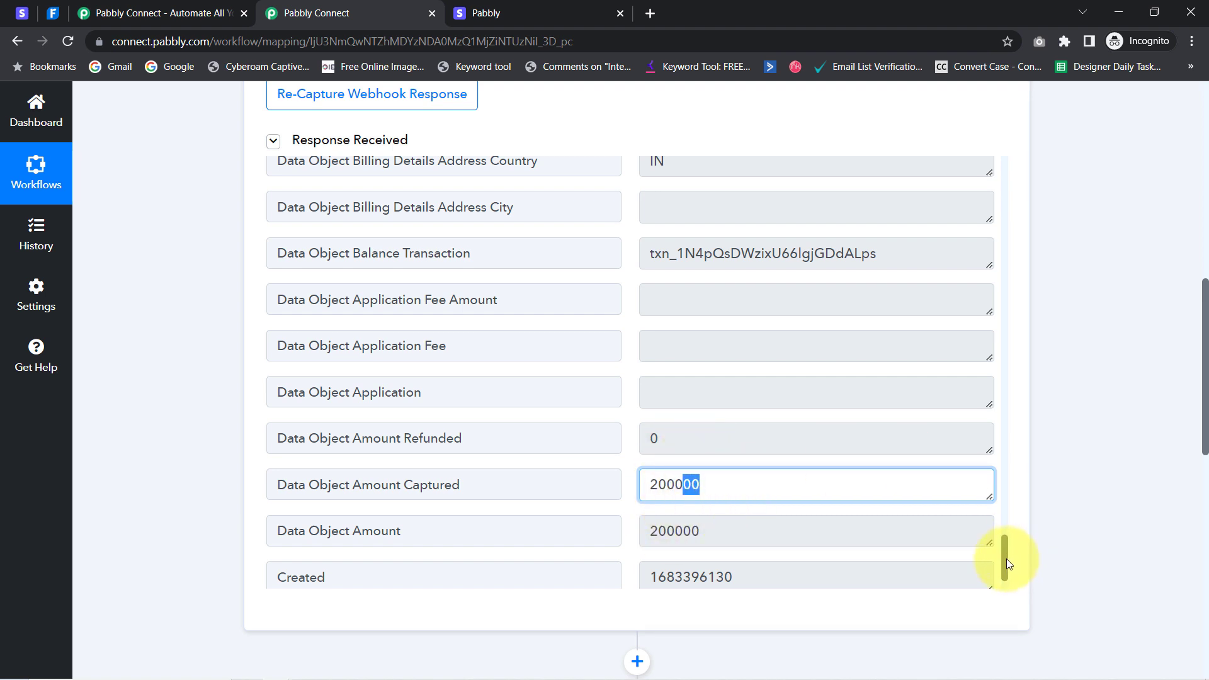
left_click_drag(1006, 558, 1001, 526)
double_click(655, 459)
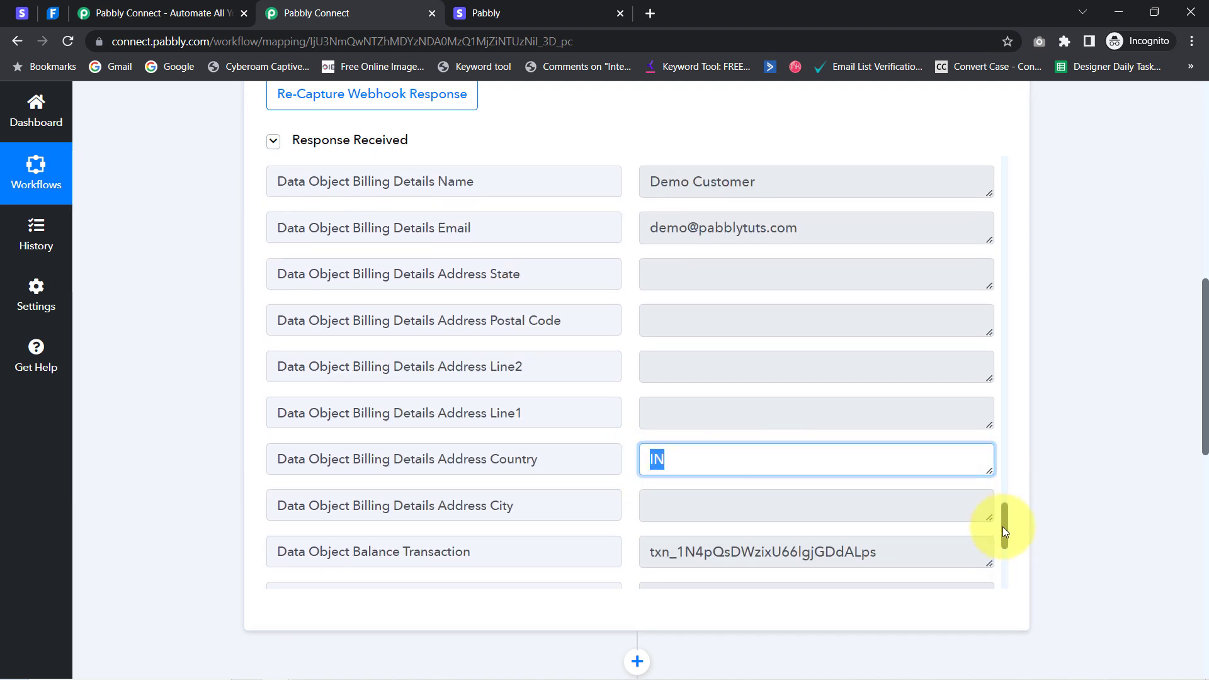
mouse_move(1004, 526)
left_mouse_down()
mouse_move(995, 340)
mouse_move(1002, 511)
left_mouse_up()
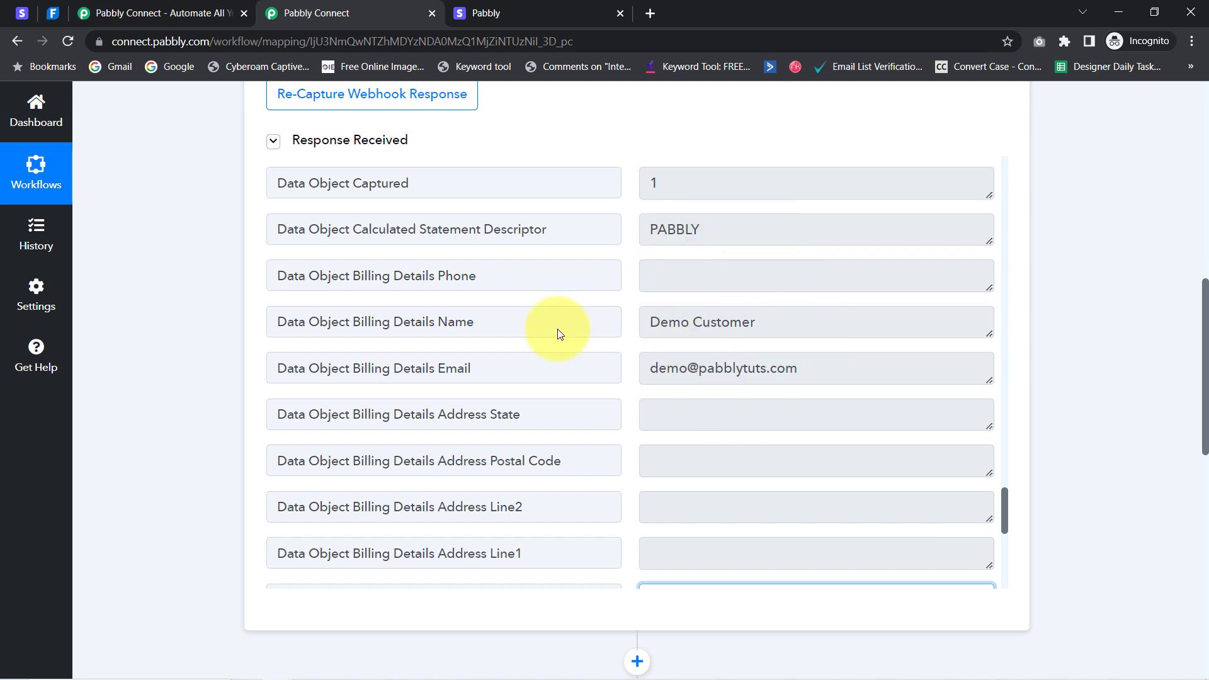
left_click(21, 17)
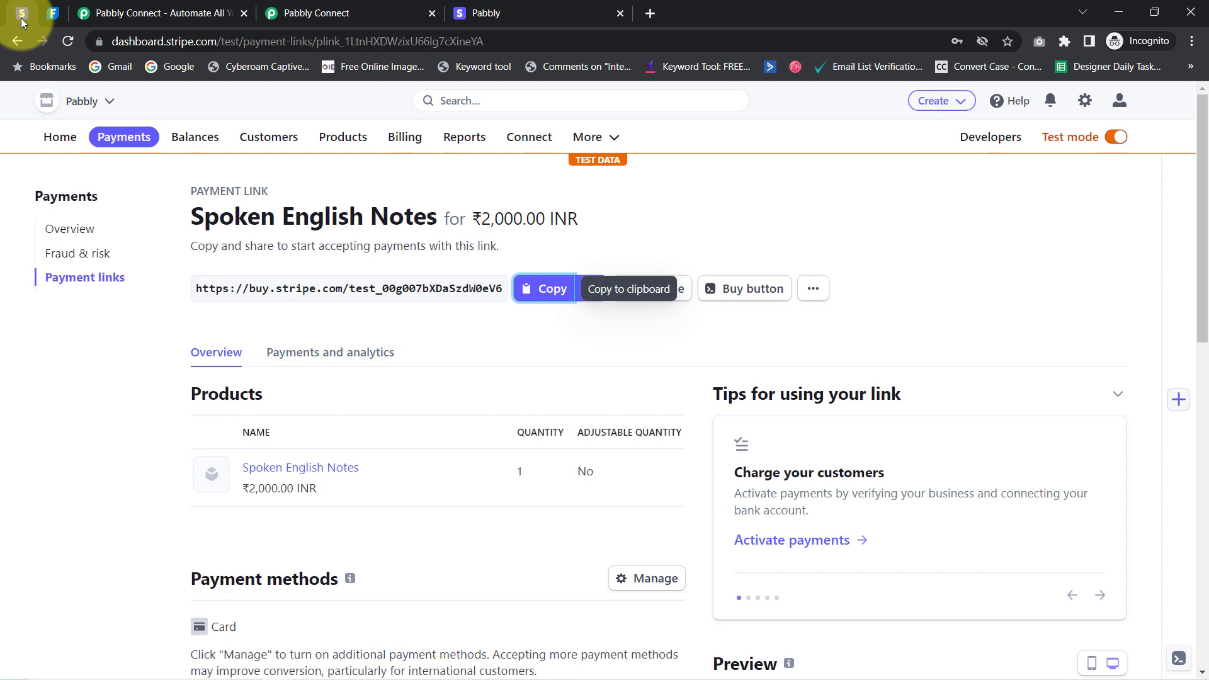
Close the extra pabbly.com landing page tab
left_click(315, 13)
left_click(238, 11)
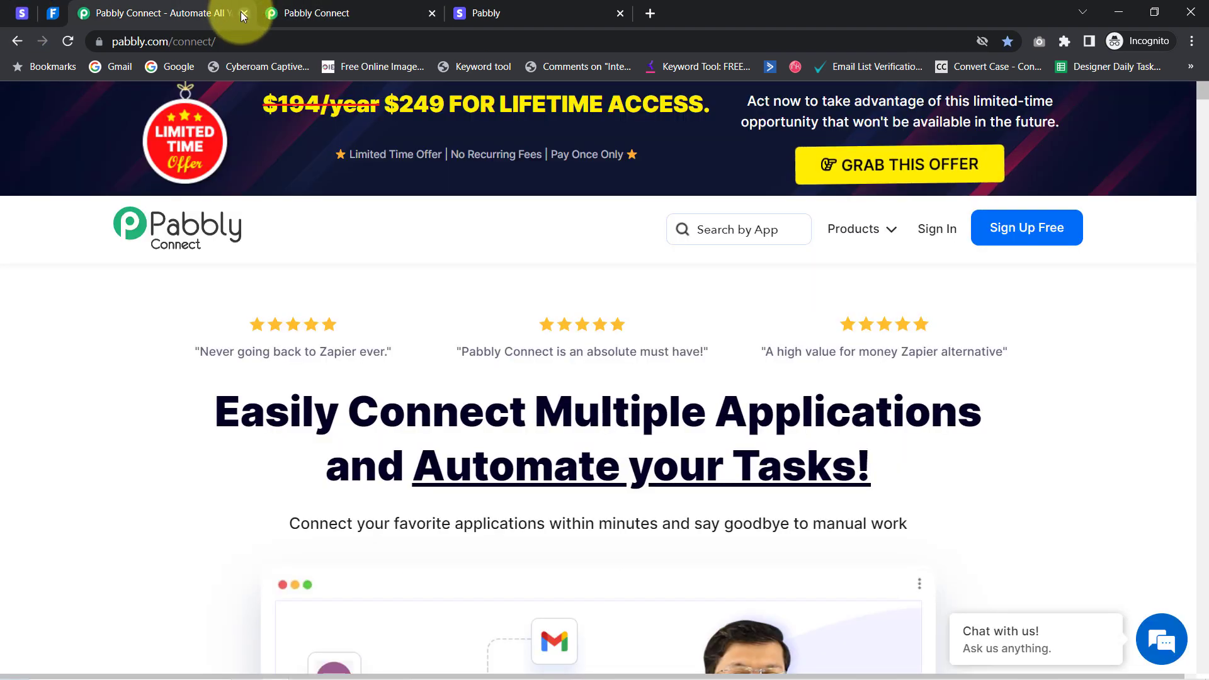
left_click(243, 12)
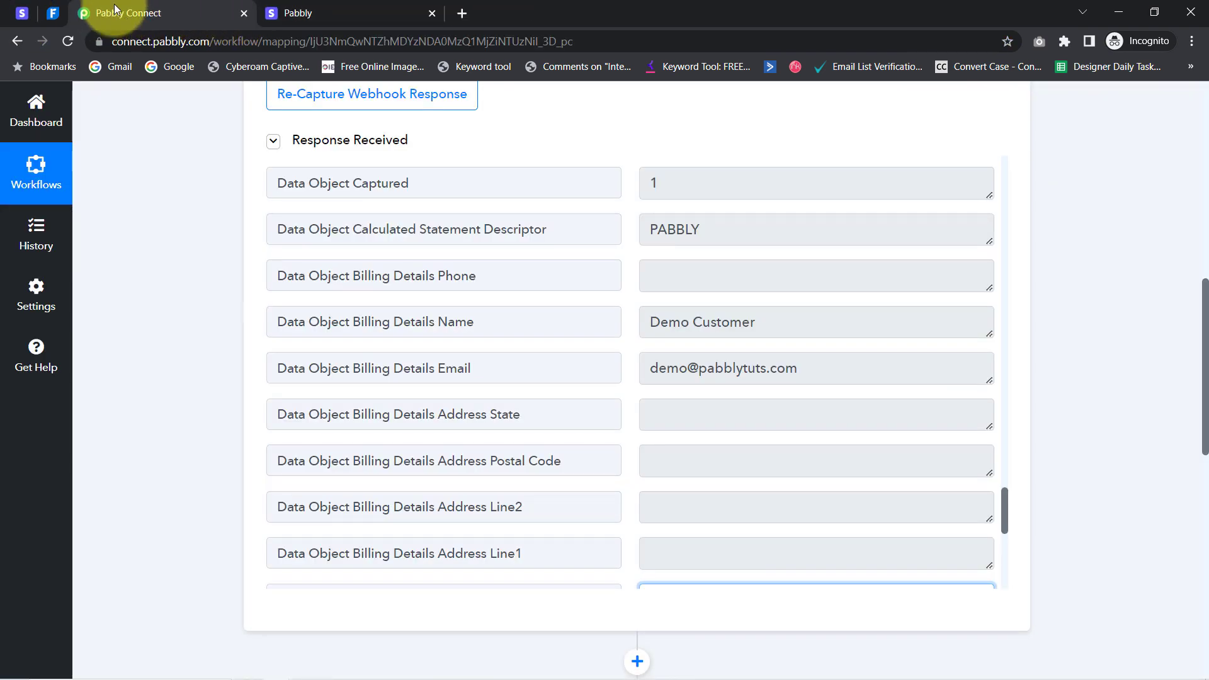
Check the price on the Stripe payment link, then review the billing e-mail in Pabbly's captured data
left_click(22, 12)
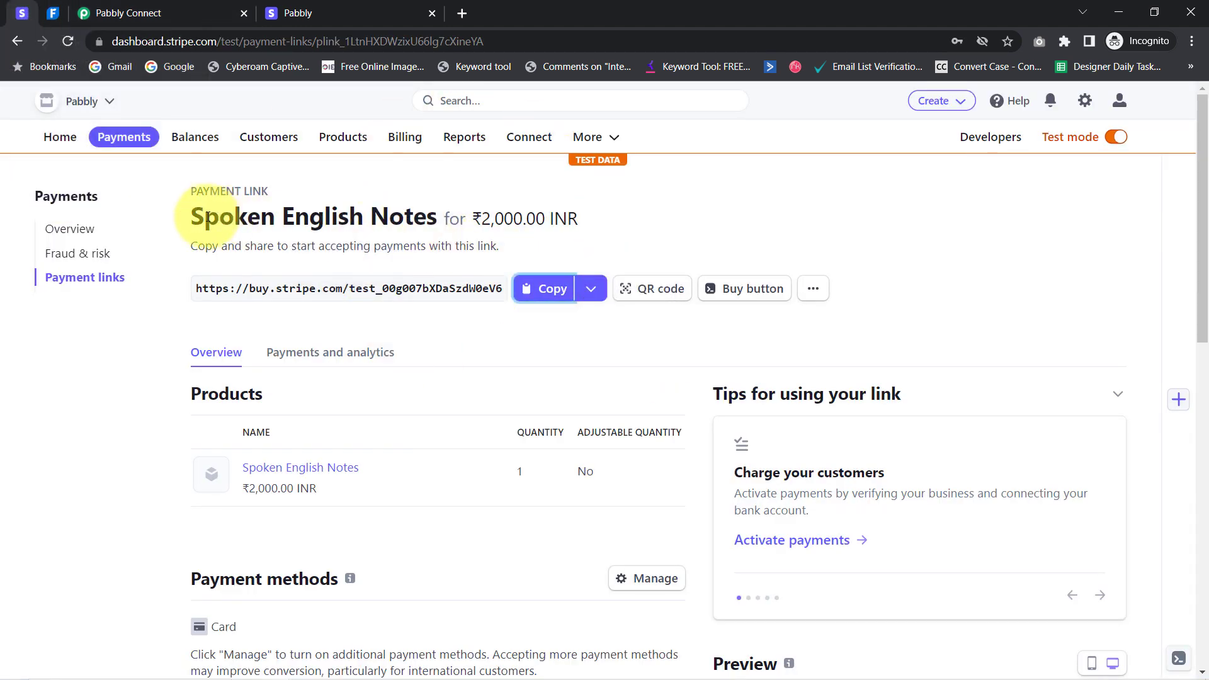
left_click_drag(208, 218, 537, 218)
left_click(126, 13)
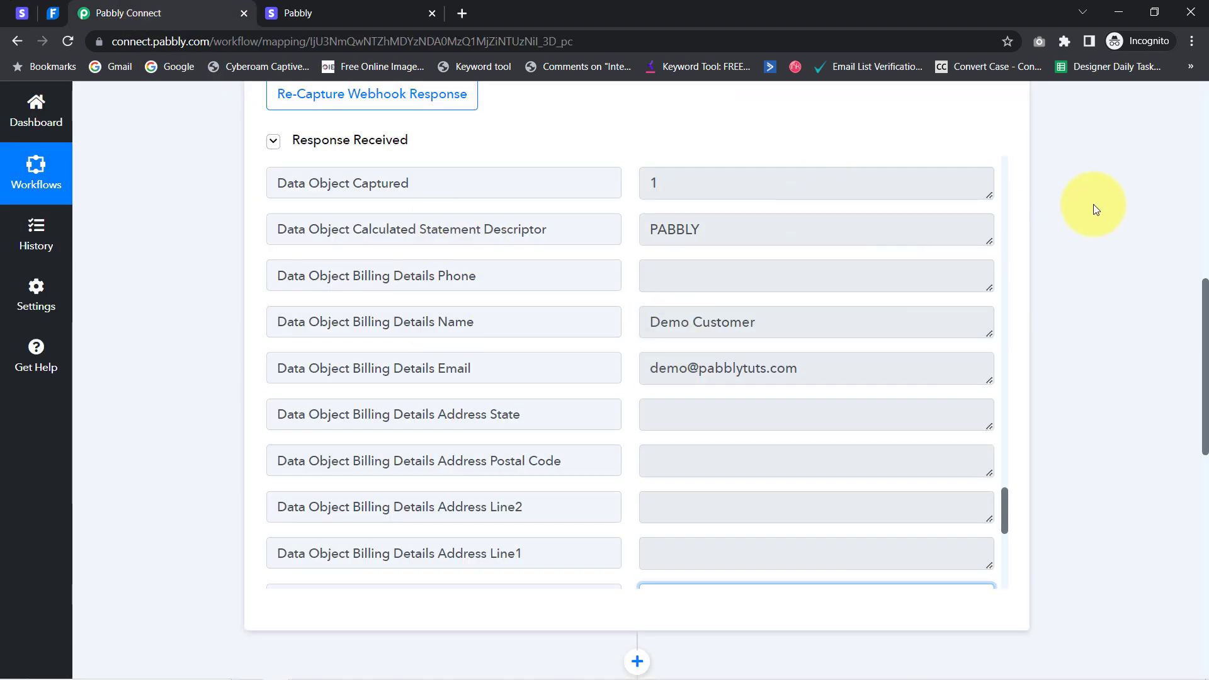
left_click_drag(1206, 296, 1206, 314)
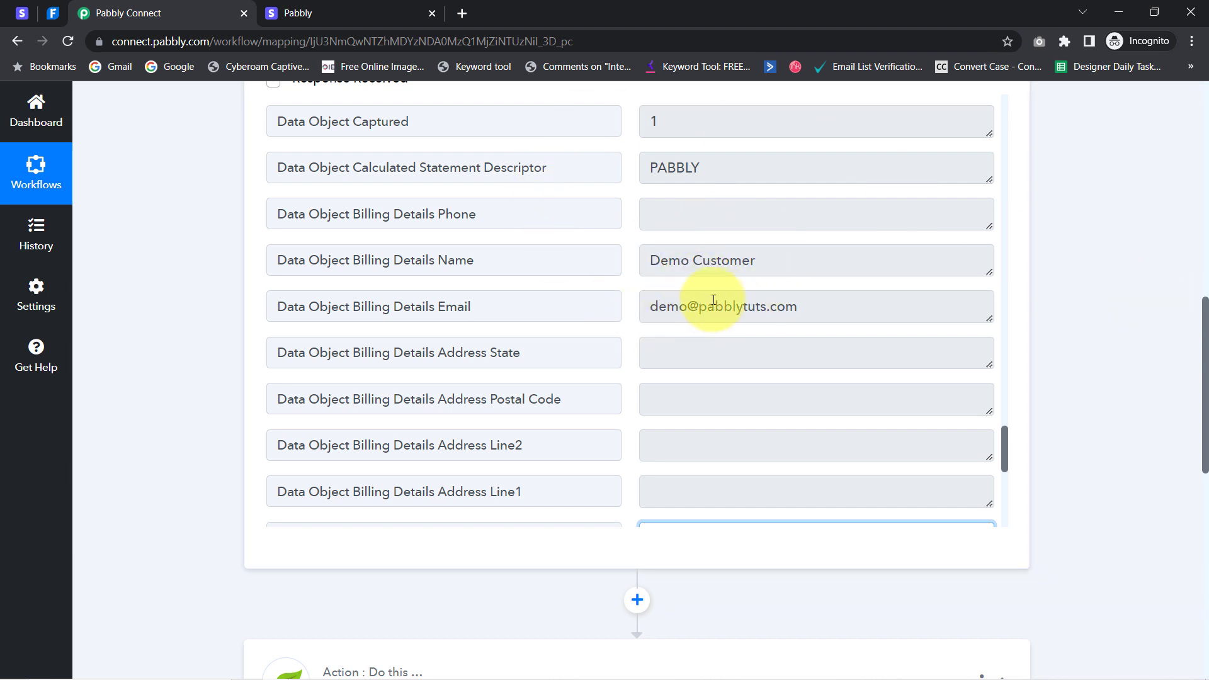
mouse_move(1203, 406)
left_mouse_down()
mouse_move(1203, 378)
mouse_move(1204, 404)
left_mouse_up()
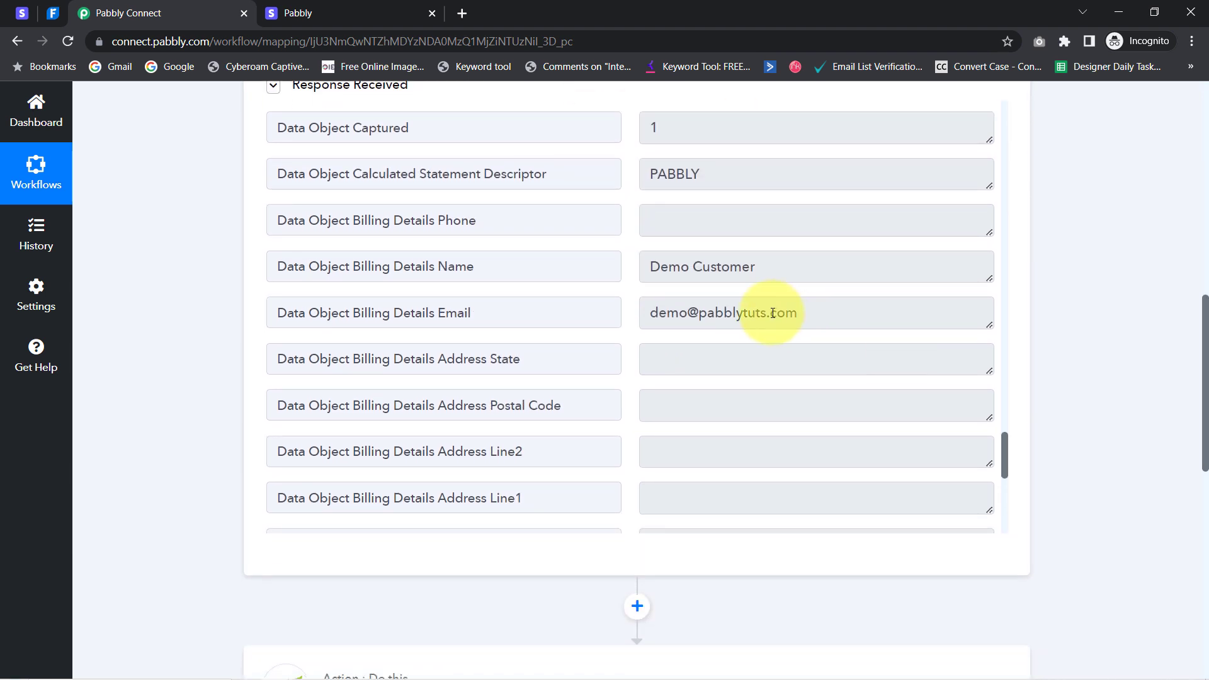
left_click_drag(707, 315, 769, 315)
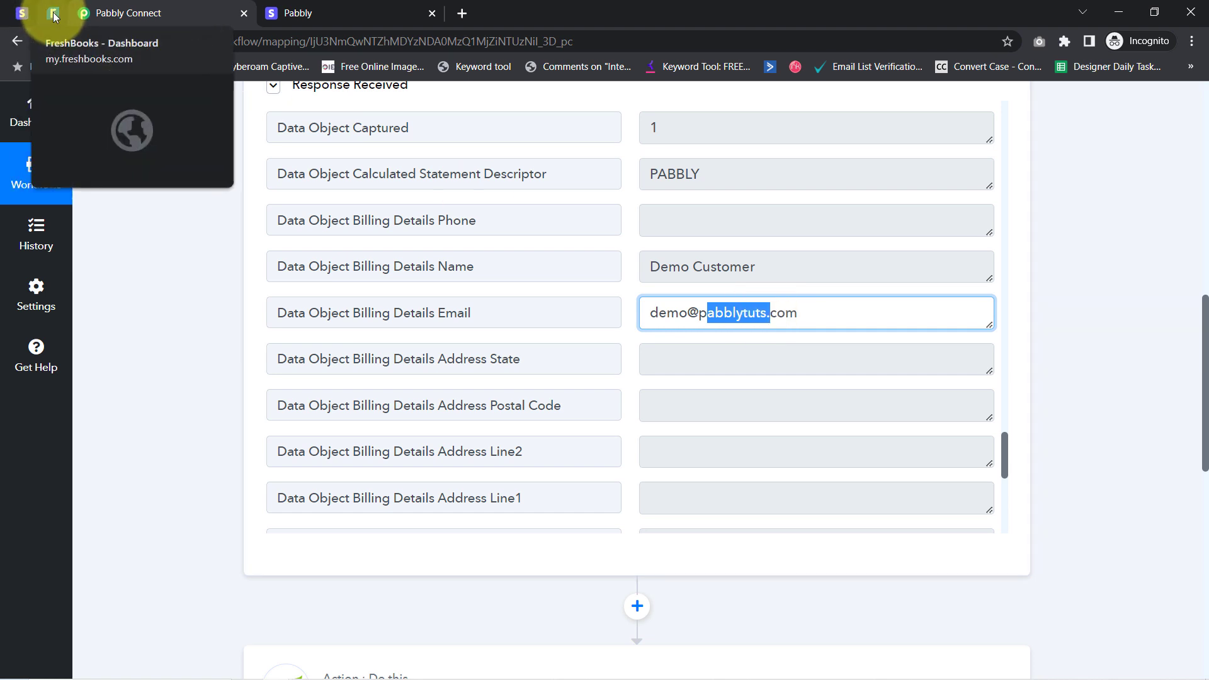
Switch between the Pabbly Connect and FreshBooks tabs, ending on the FreshBooks Dashboard with 26 trial days left
left_click(53, 12)
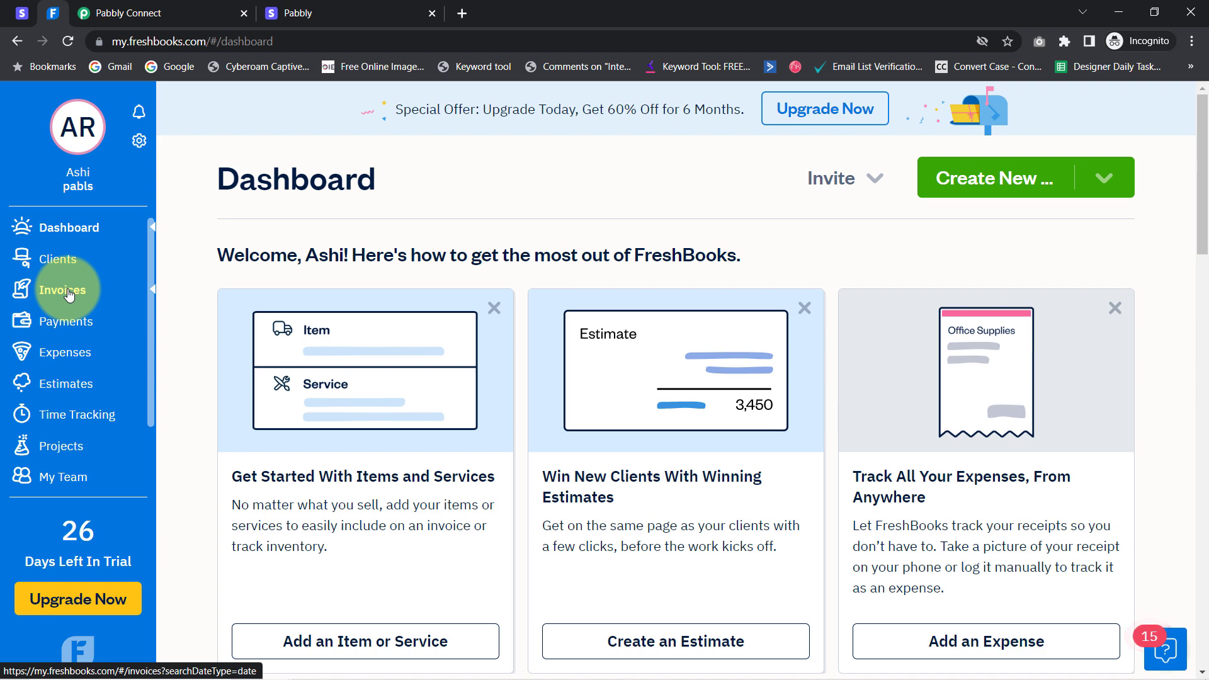
left_click(117, 12)
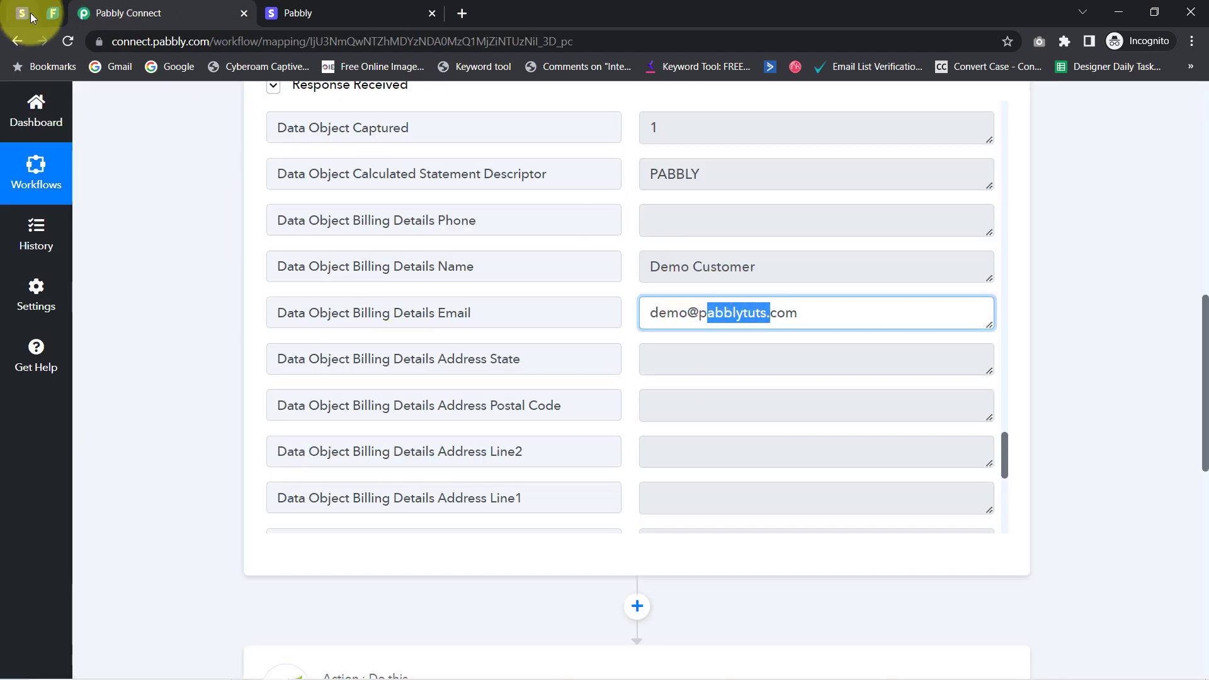
left_click(53, 13)
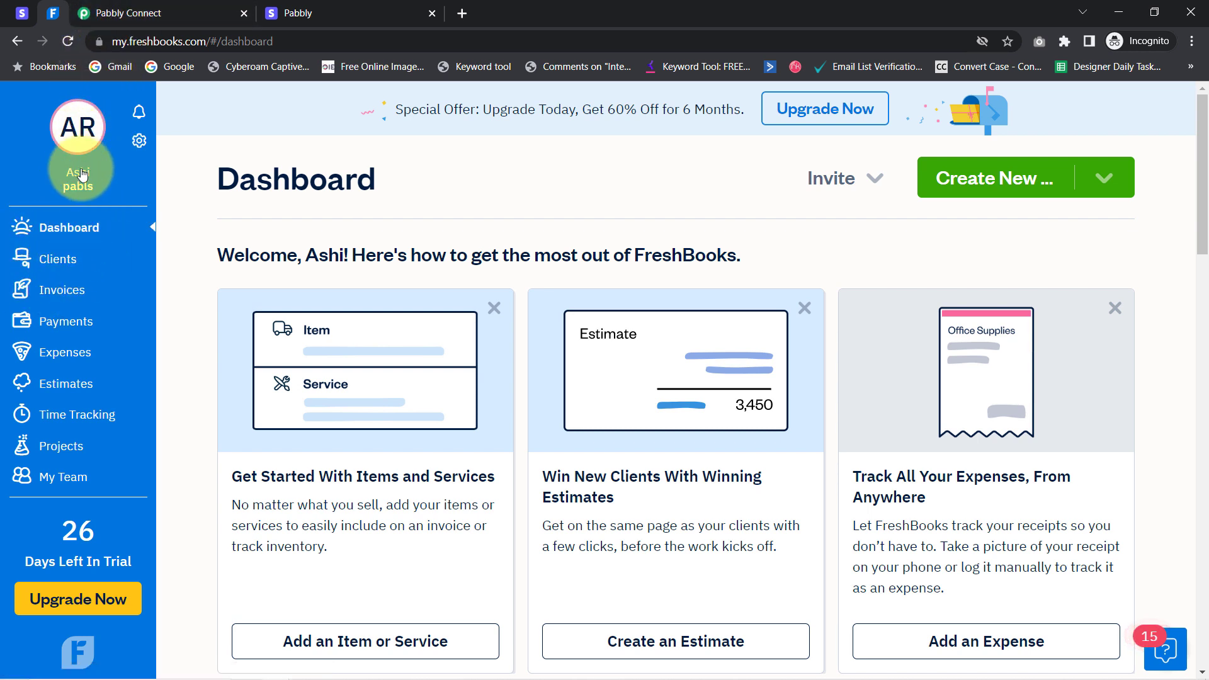
mouse_move(123, 13)
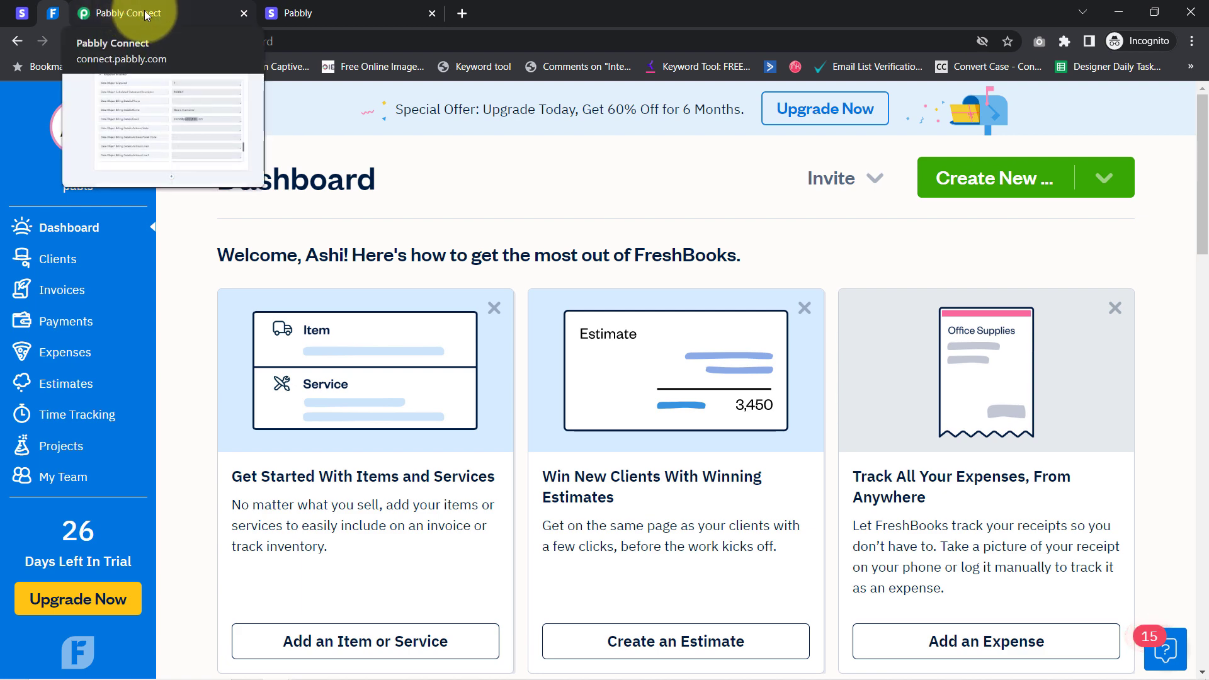
left_click(145, 15)
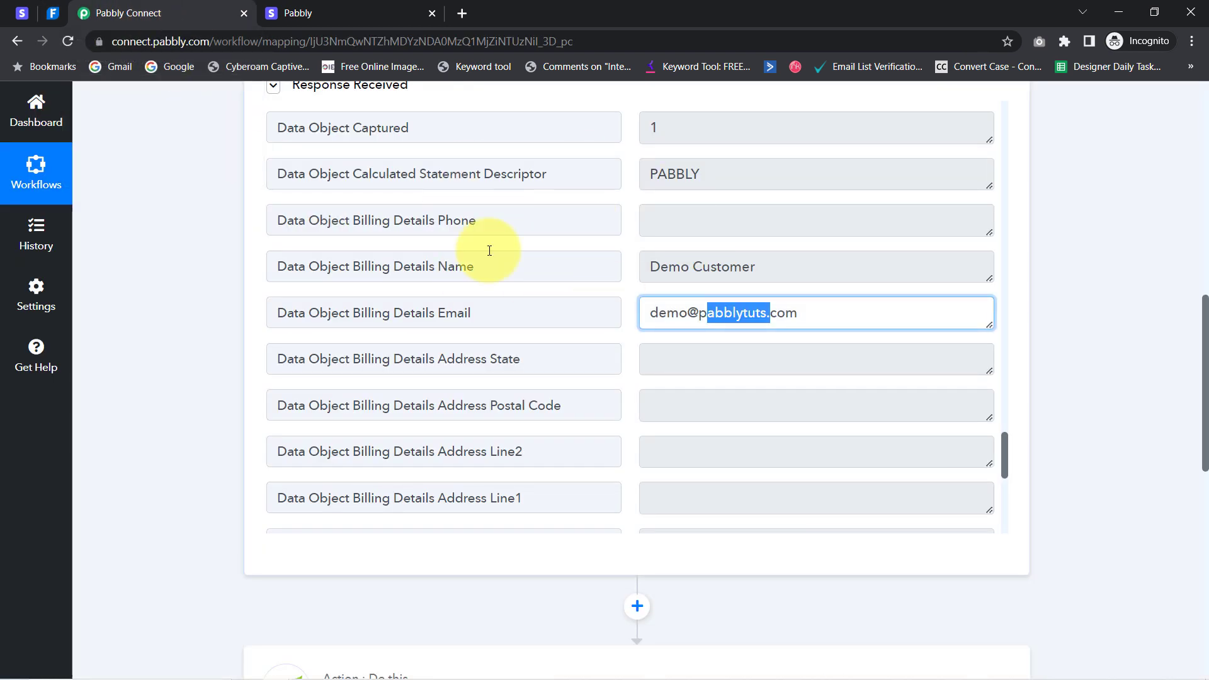
left_click(48, 22)
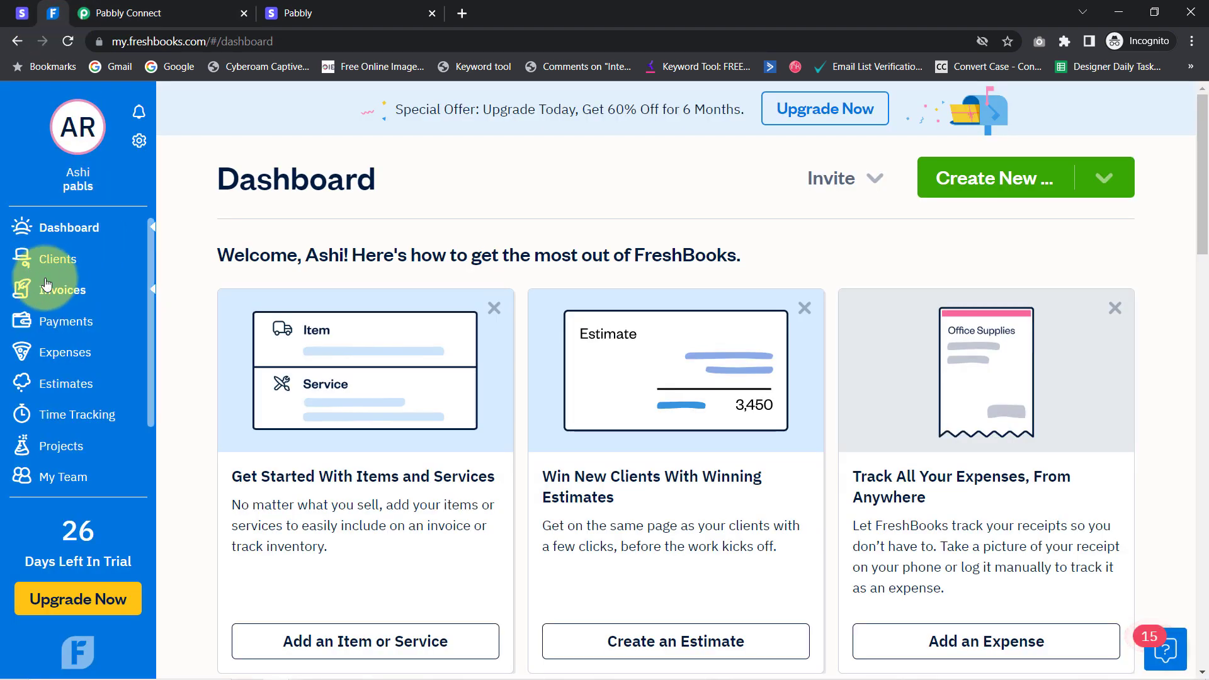
Open the MB client from the FreshBooks client list and select its saved email address
left_click(64, 294)
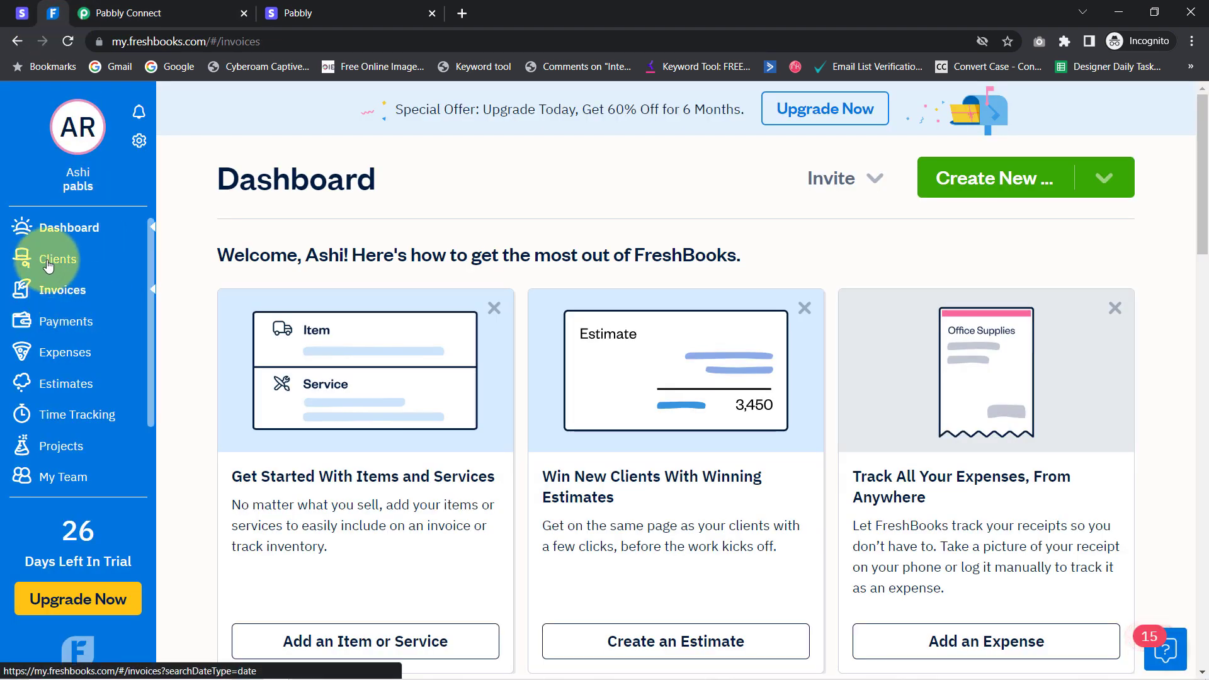
left_click(60, 270)
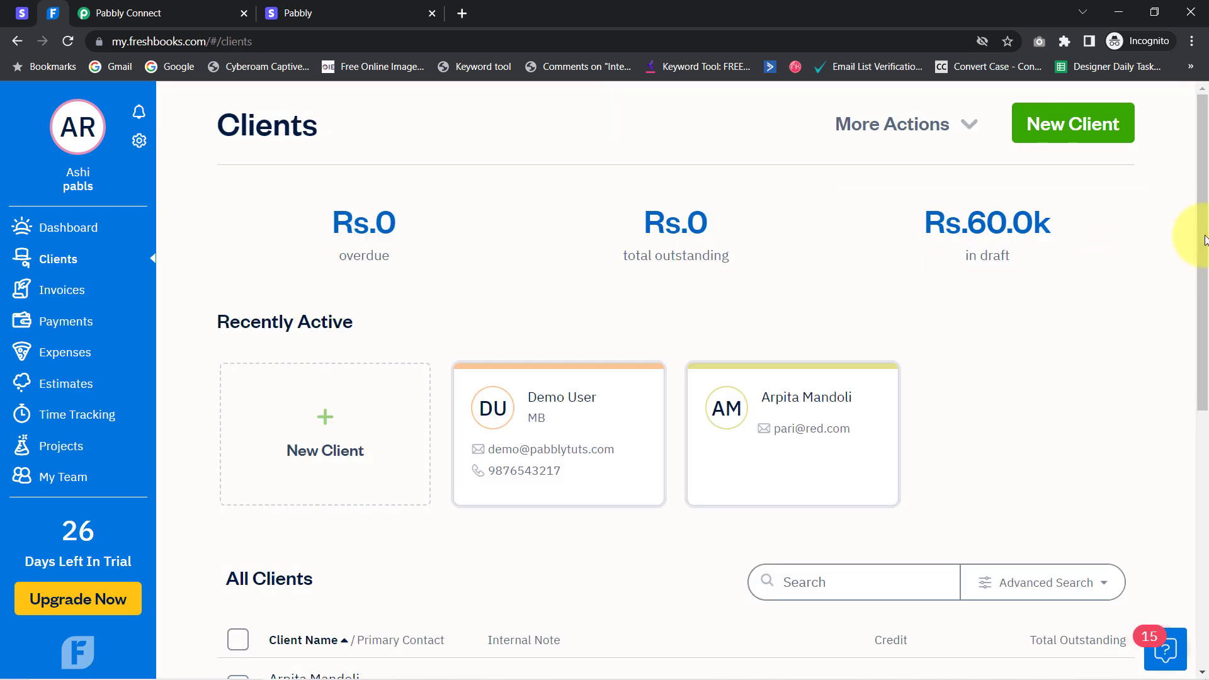
left_click_drag(1203, 237, 1205, 410)
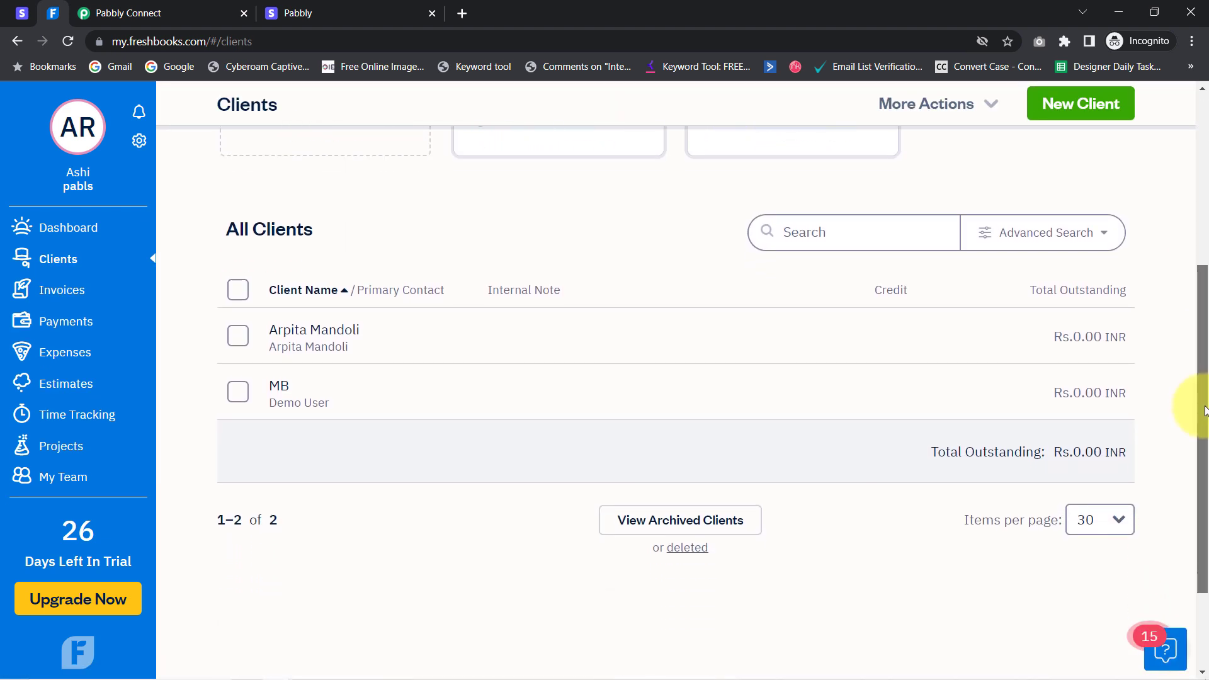
left_click(279, 387)
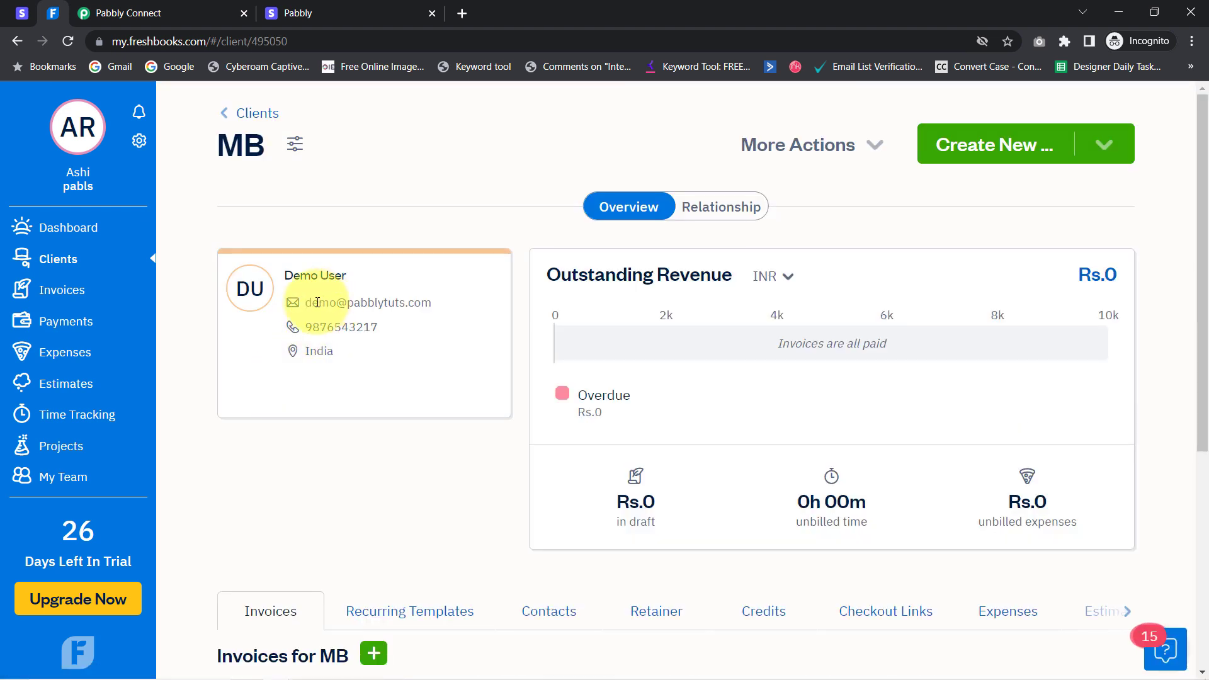
left_click_drag(308, 304, 431, 304)
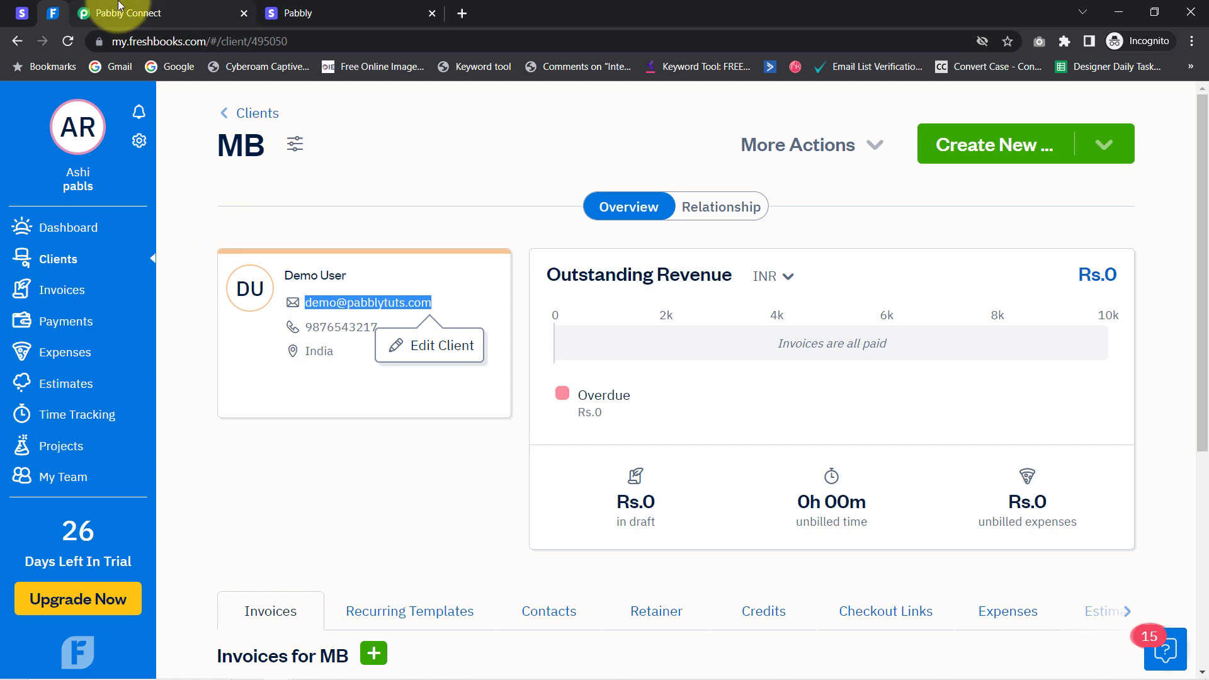
left_click(119, 7)
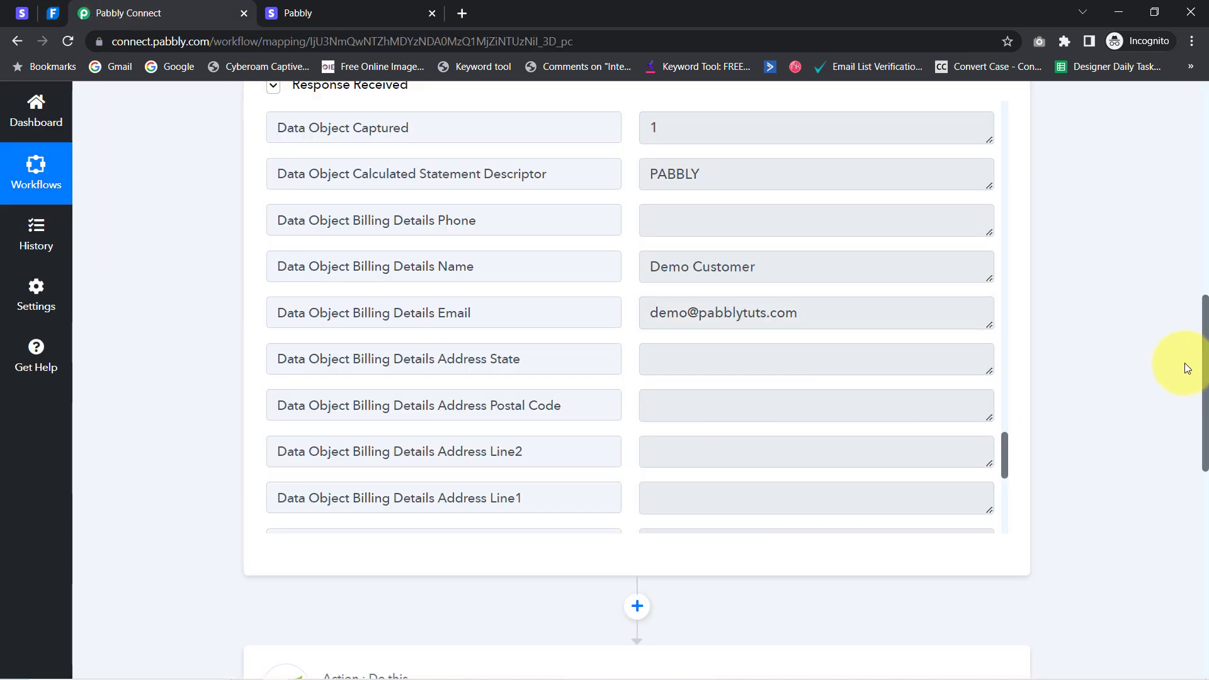
Scroll the Pabbly Connect workflow down to the FreshBooks action step with no action event
left_click_drag(1206, 354, 1190, 533)
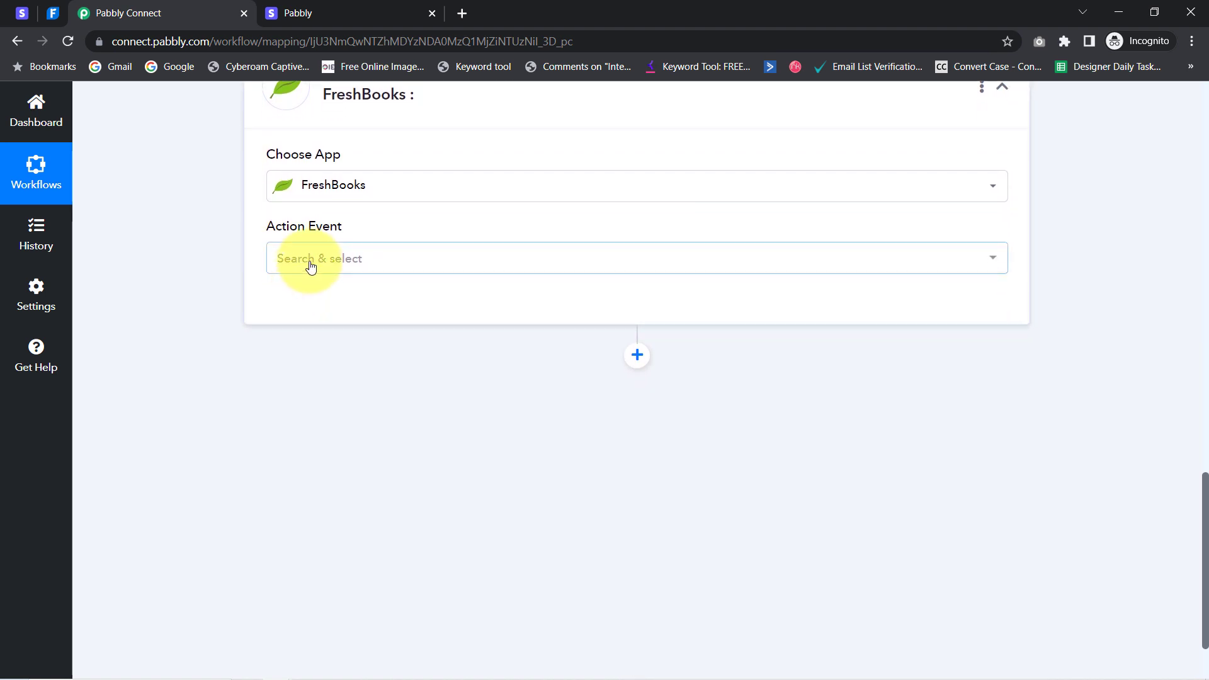
Set the action event to 'Search Client by Email(Customer)' and connect a new FreshBooks account
left_click(311, 261)
type("sear")
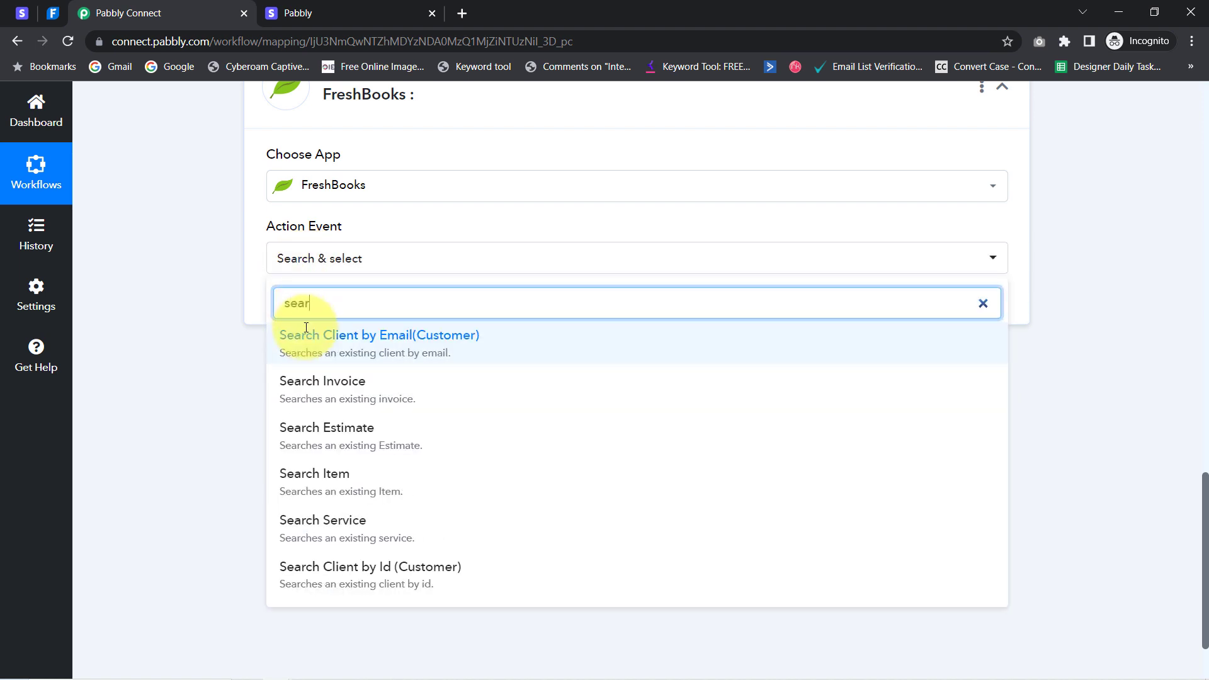
left_click(427, 353)
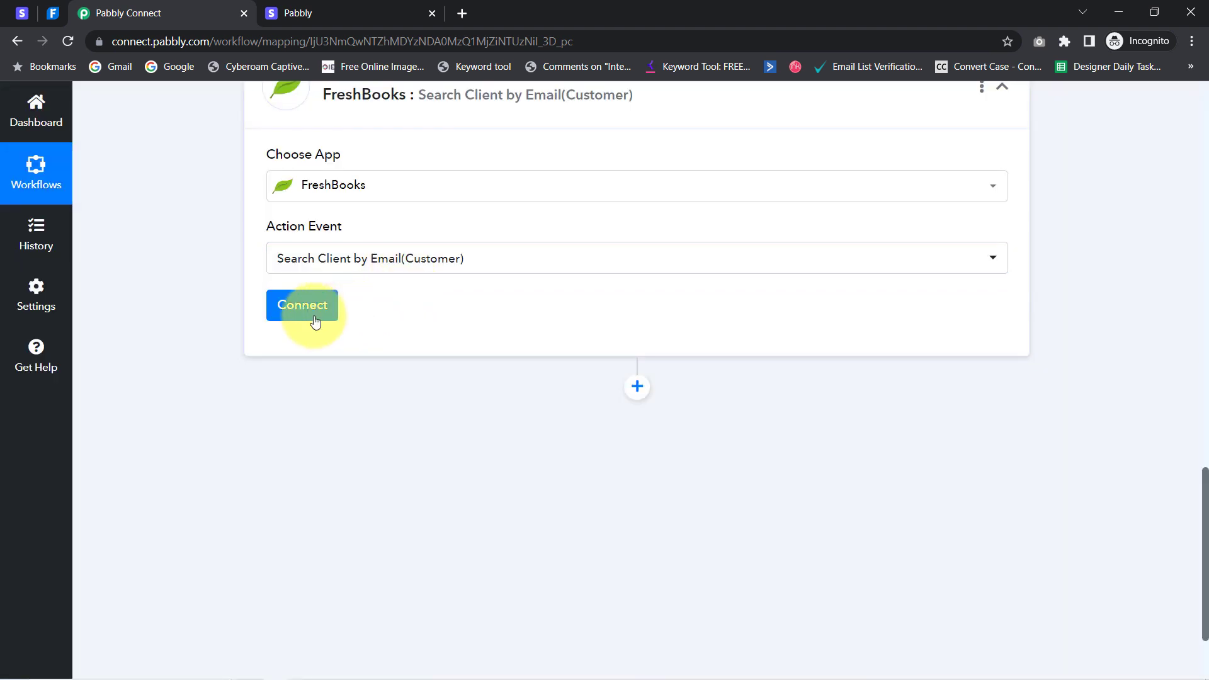
left_click(297, 307)
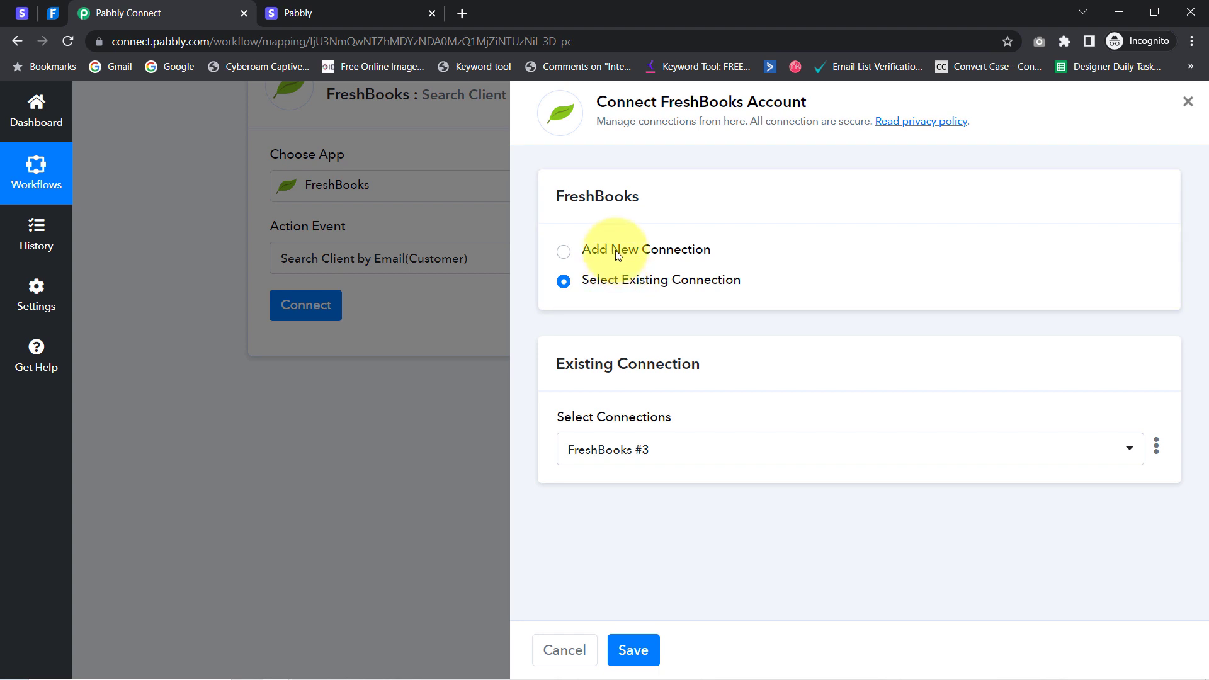
left_click(616, 253)
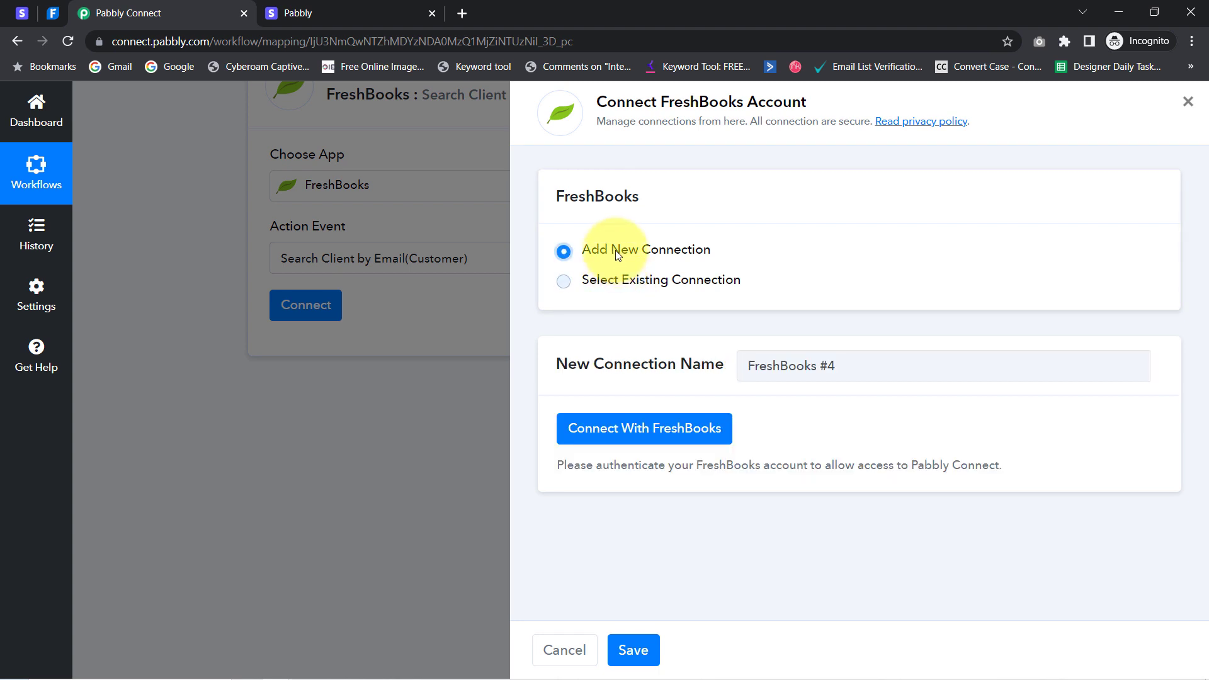
left_click(611, 432)
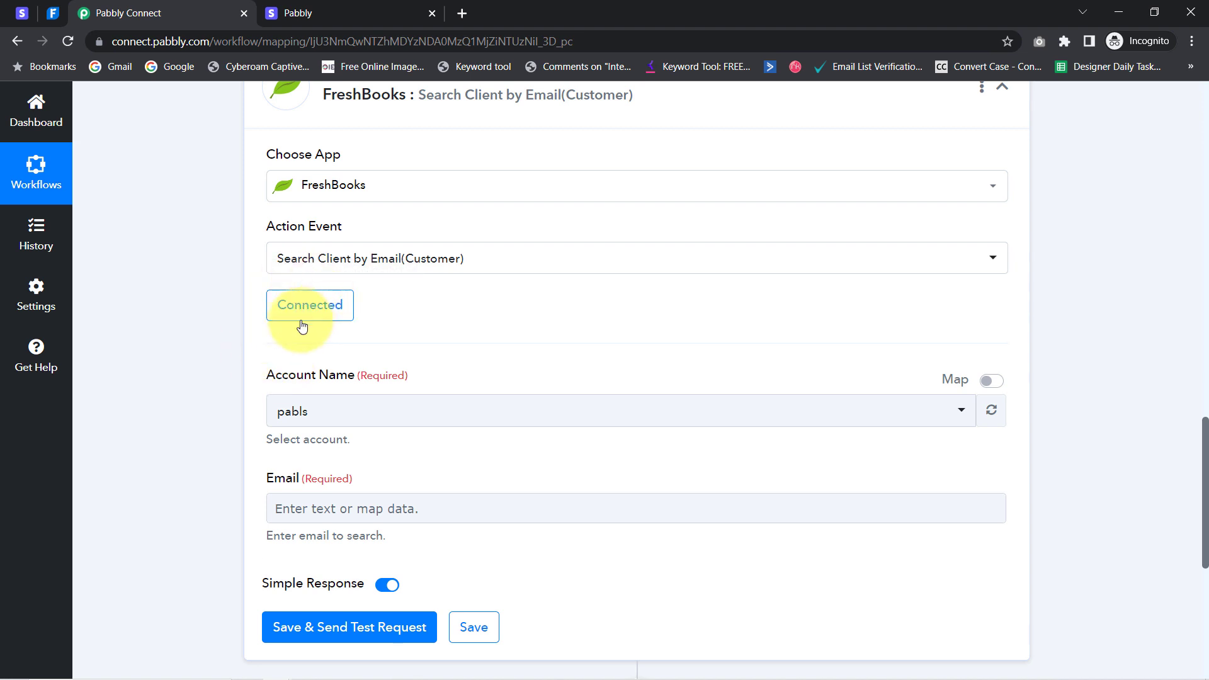
Check the connected FreshBooks account and locate the required Email field
left_click_drag(279, 386, 319, 413)
left_click(300, 419)
left_click(168, 395)
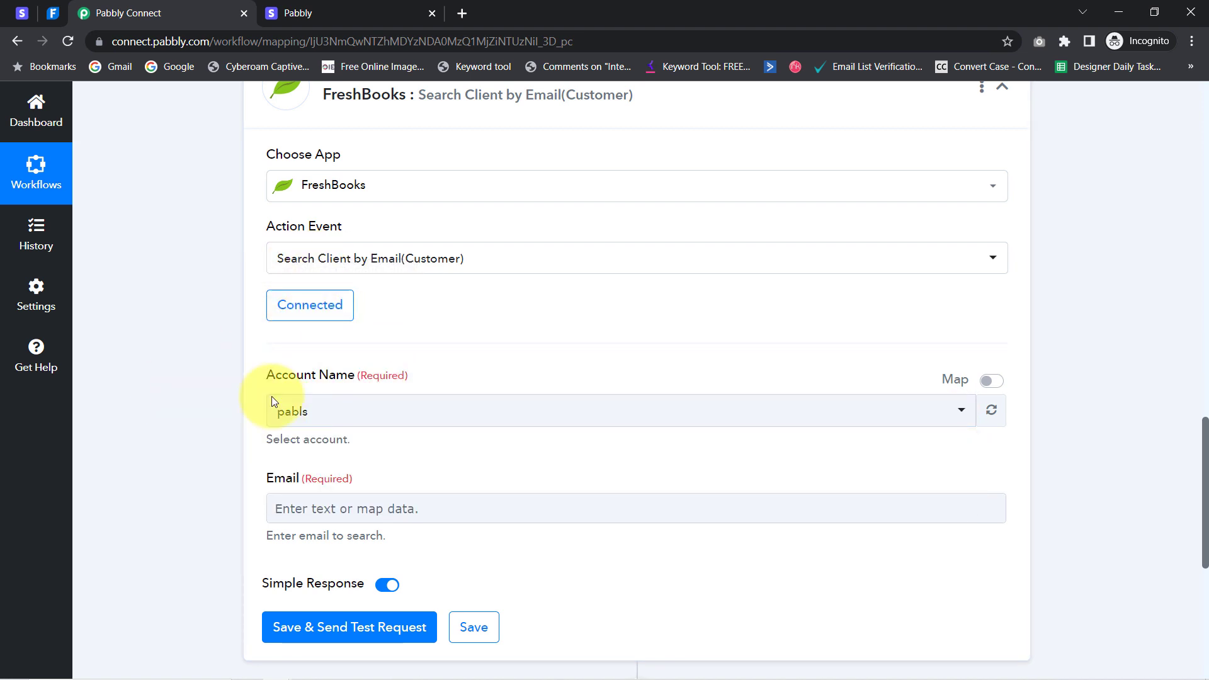
left_click_drag(1206, 433, 1206, 477)
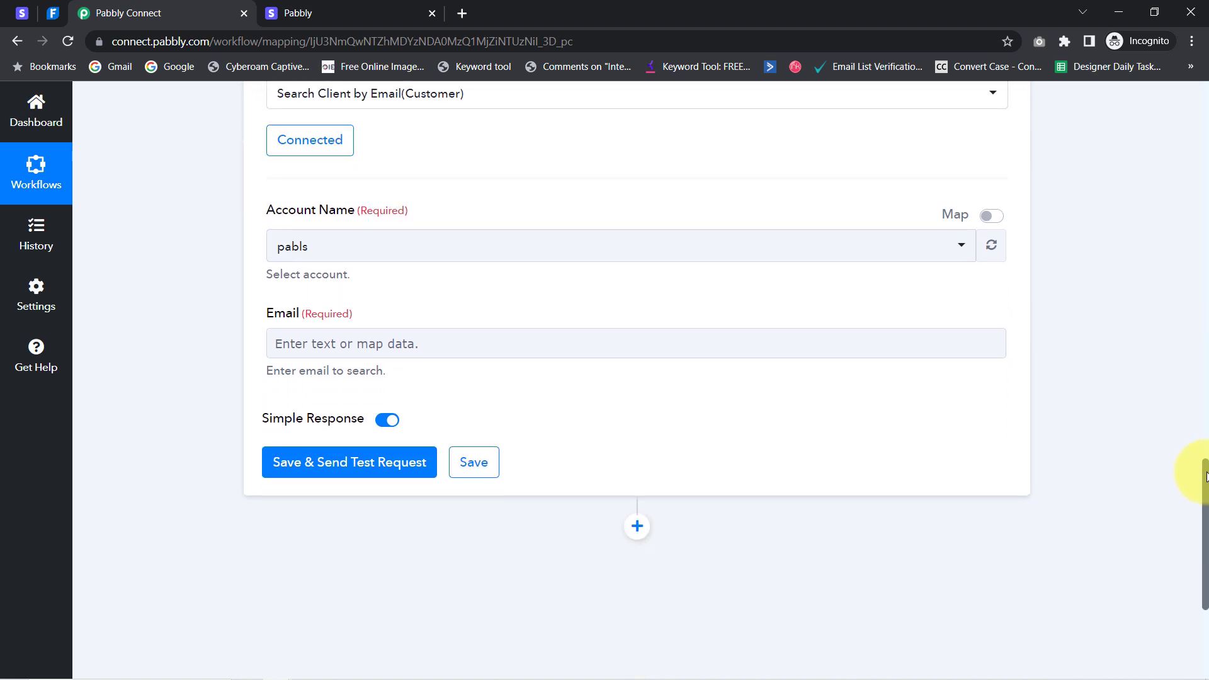
double_click(280, 314)
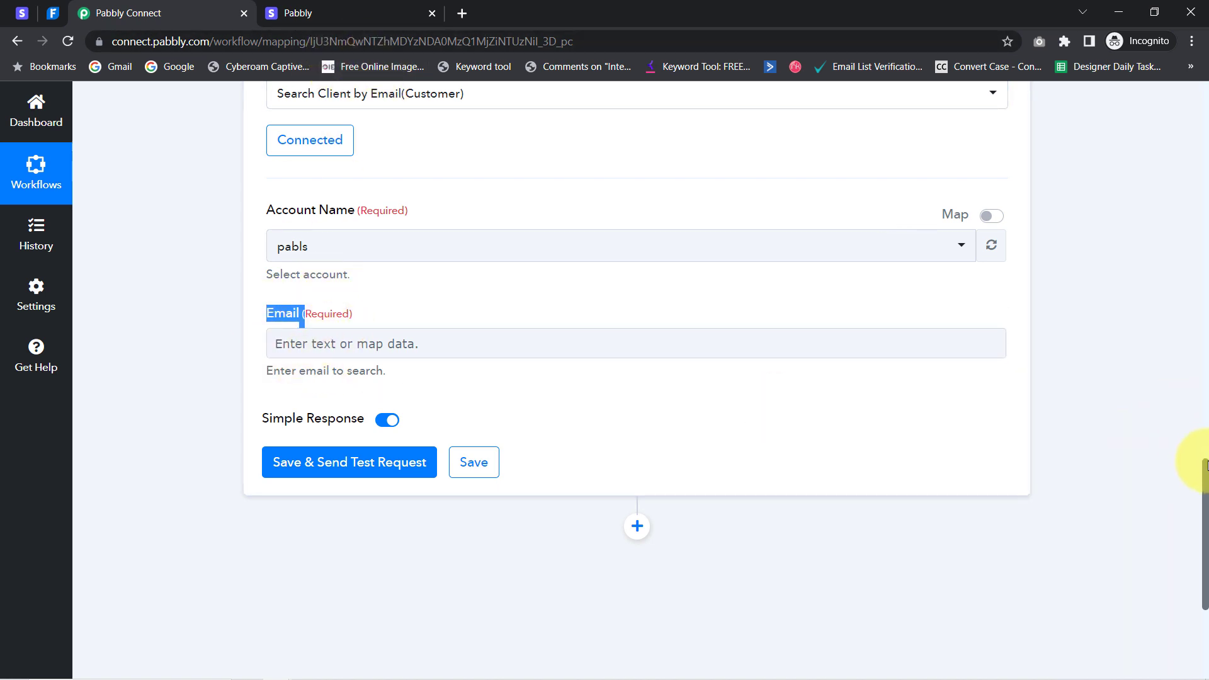
left_click_drag(1206, 466, 1198, 294)
scroll(1199, 294, "down", 9)
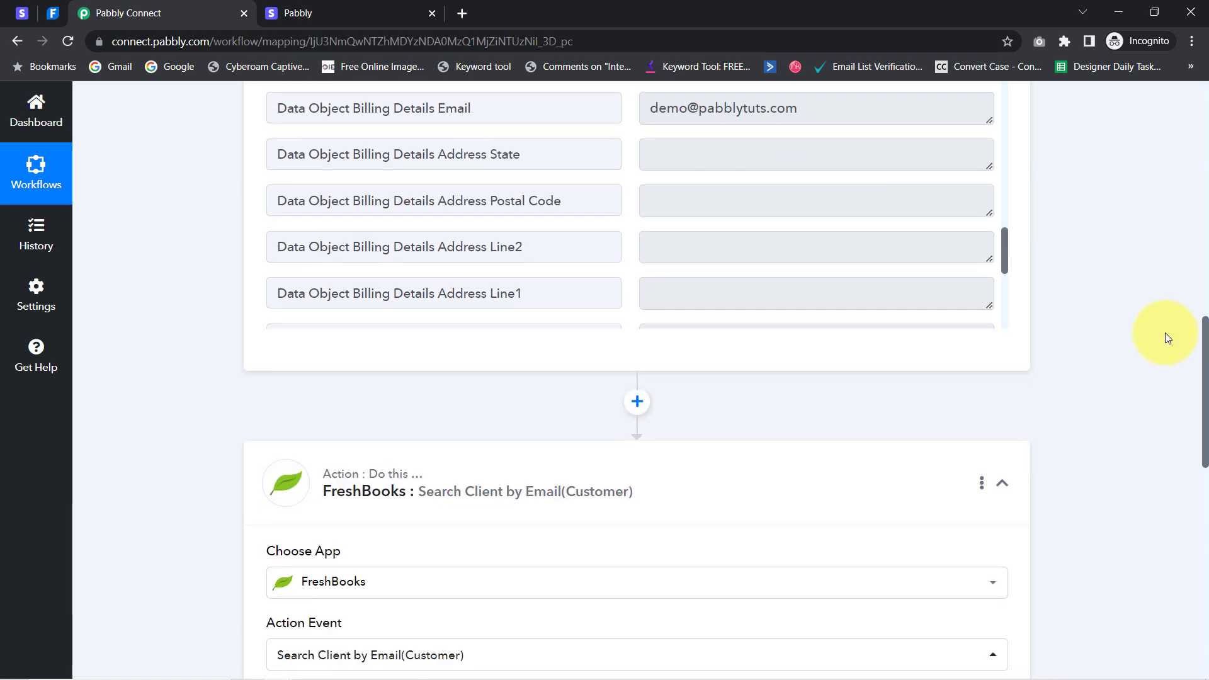
scroll(1148, 457, "down", 1)
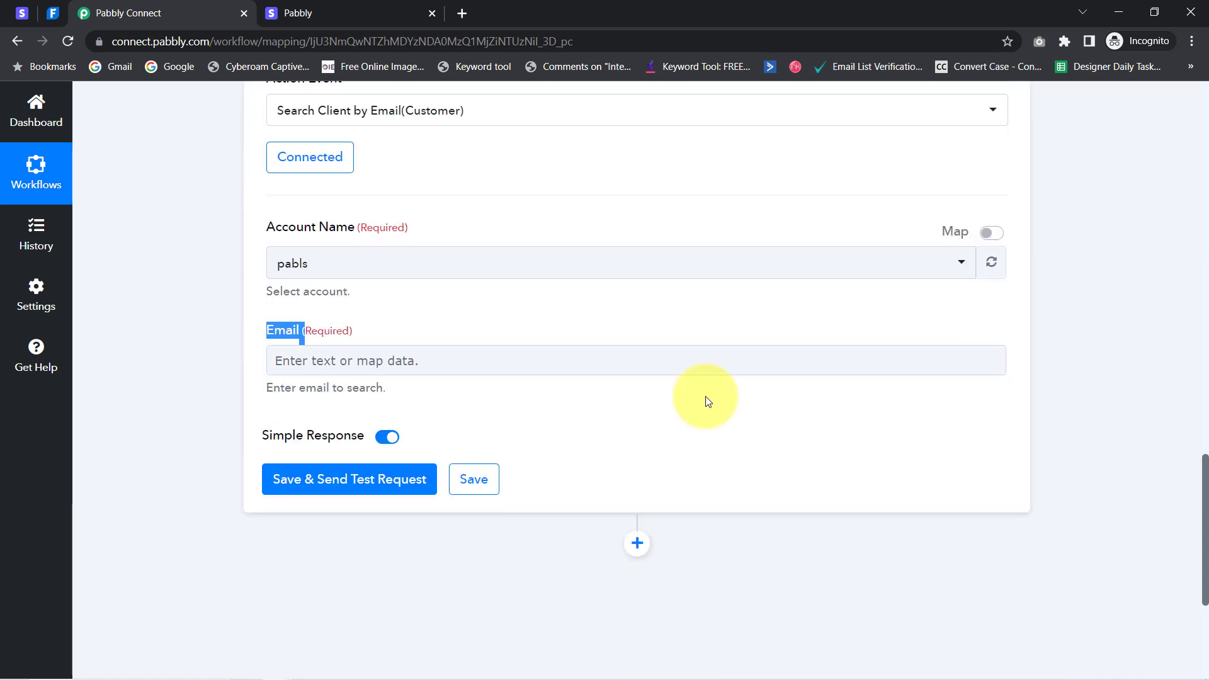
Map Email to '1. Stripe: New Charge' Data Object Billing Details Email, found by searching '@'
left_click(288, 364)
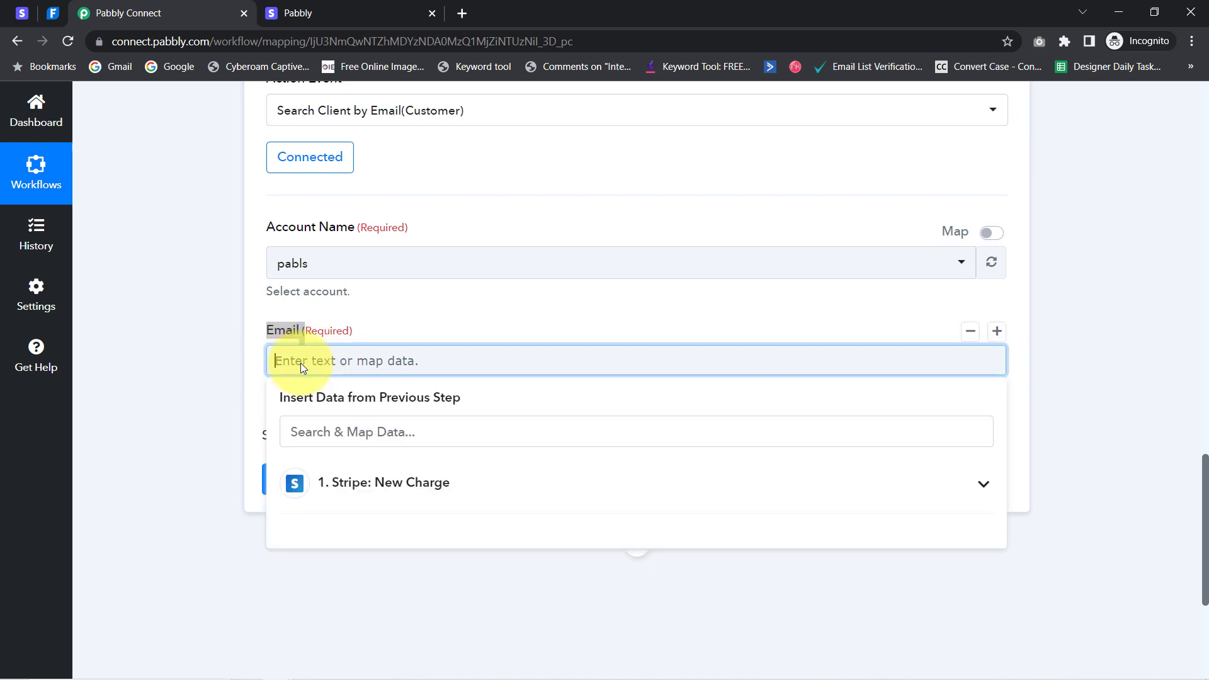
left_click(402, 481)
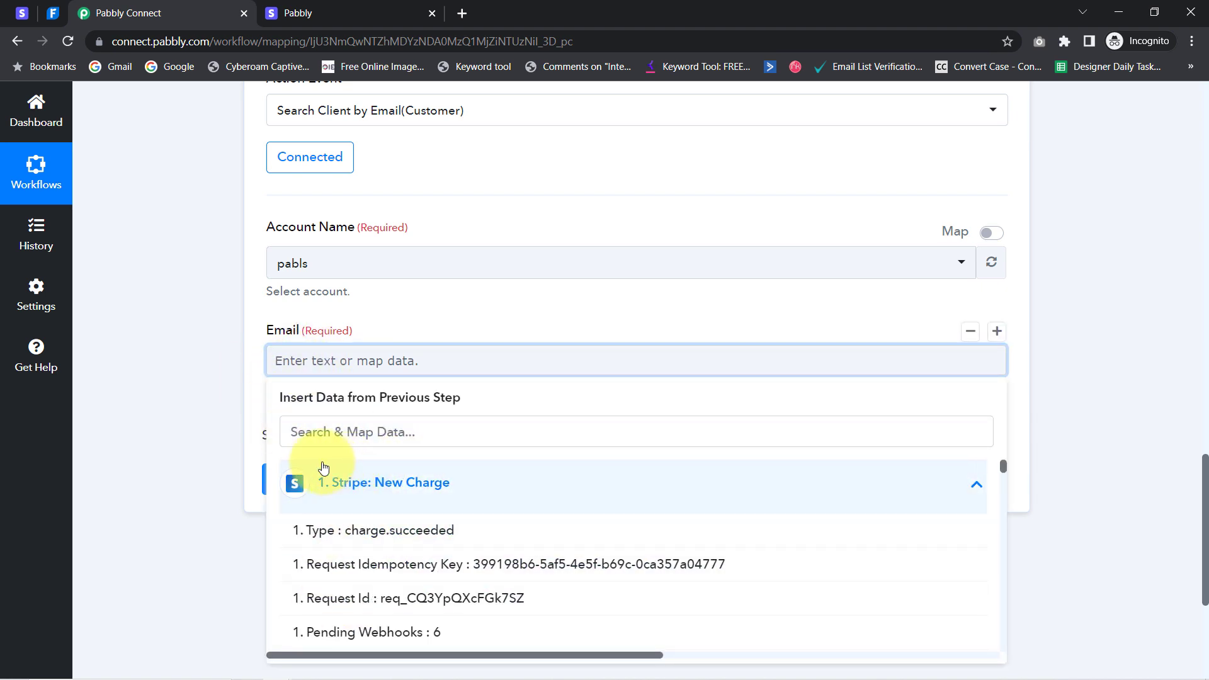
left_click(302, 432)
type("@")
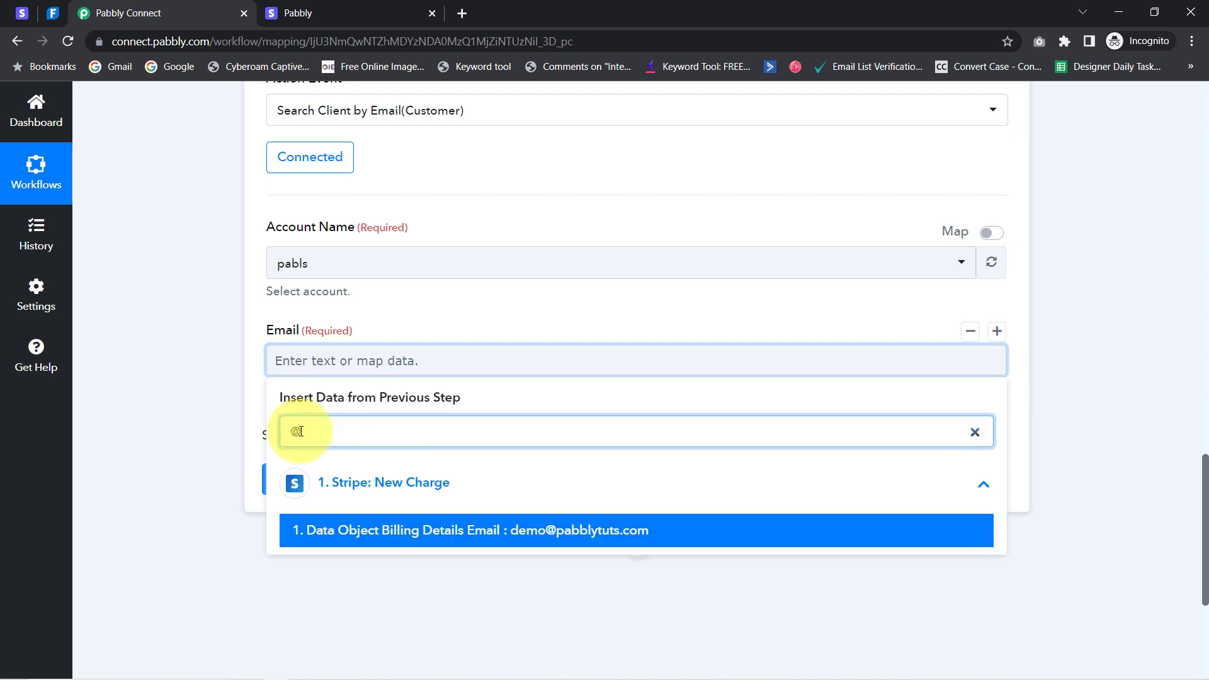
left_click(538, 531)
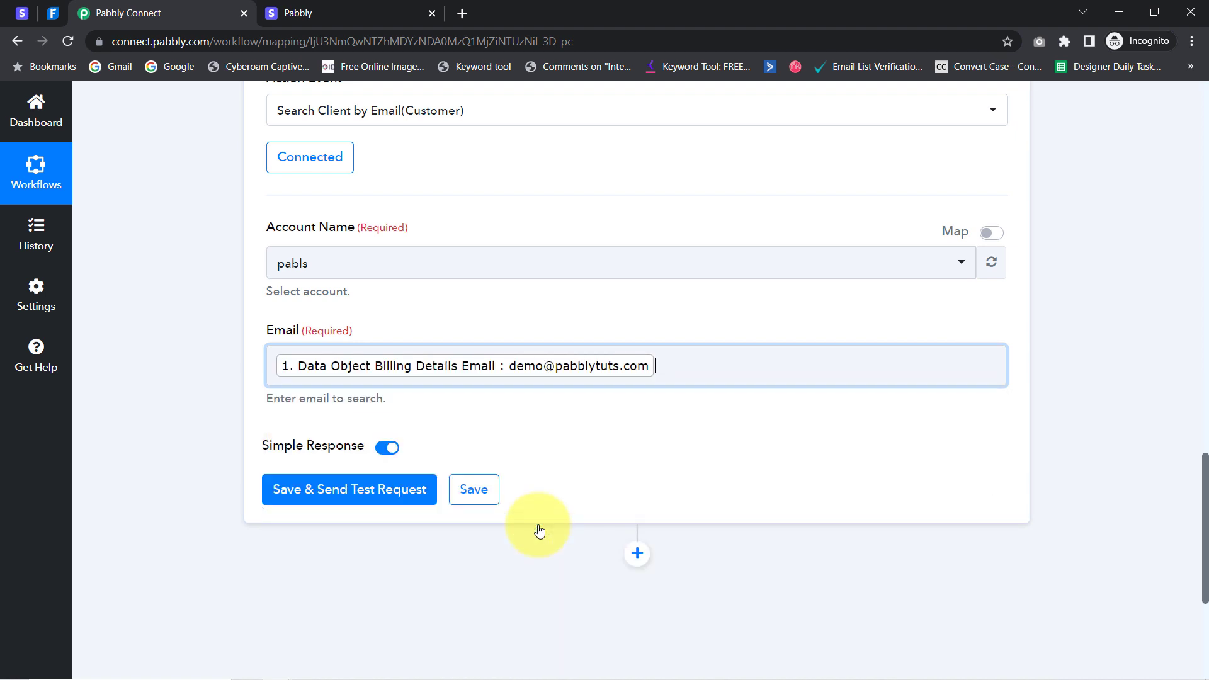
left_click(181, 395)
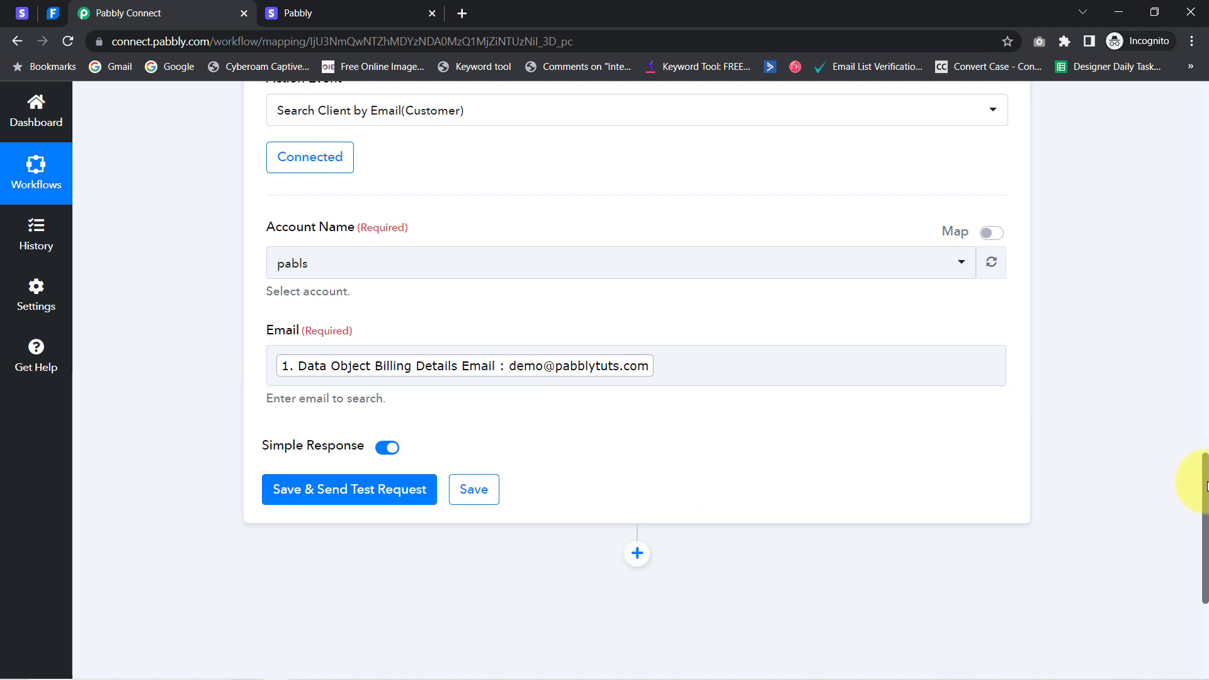
left_click_drag(1207, 486, 1208, 510)
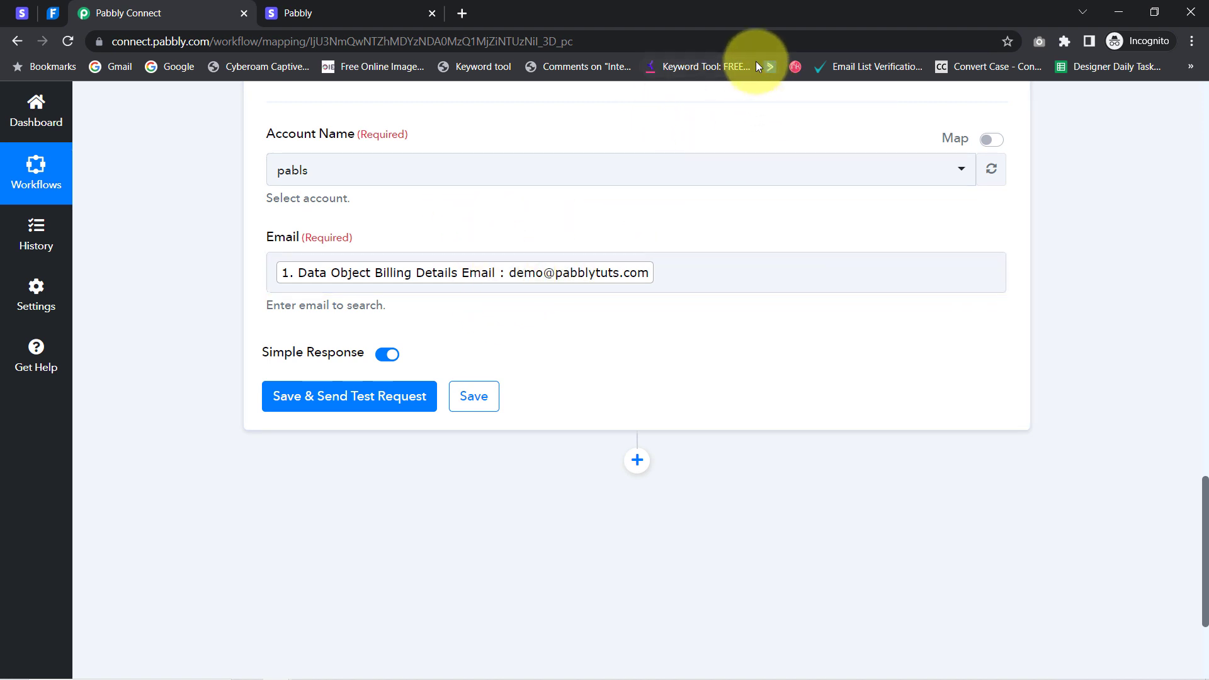
Save and send a test search, then highlight the matched client's email in the response
left_click(353, 404)
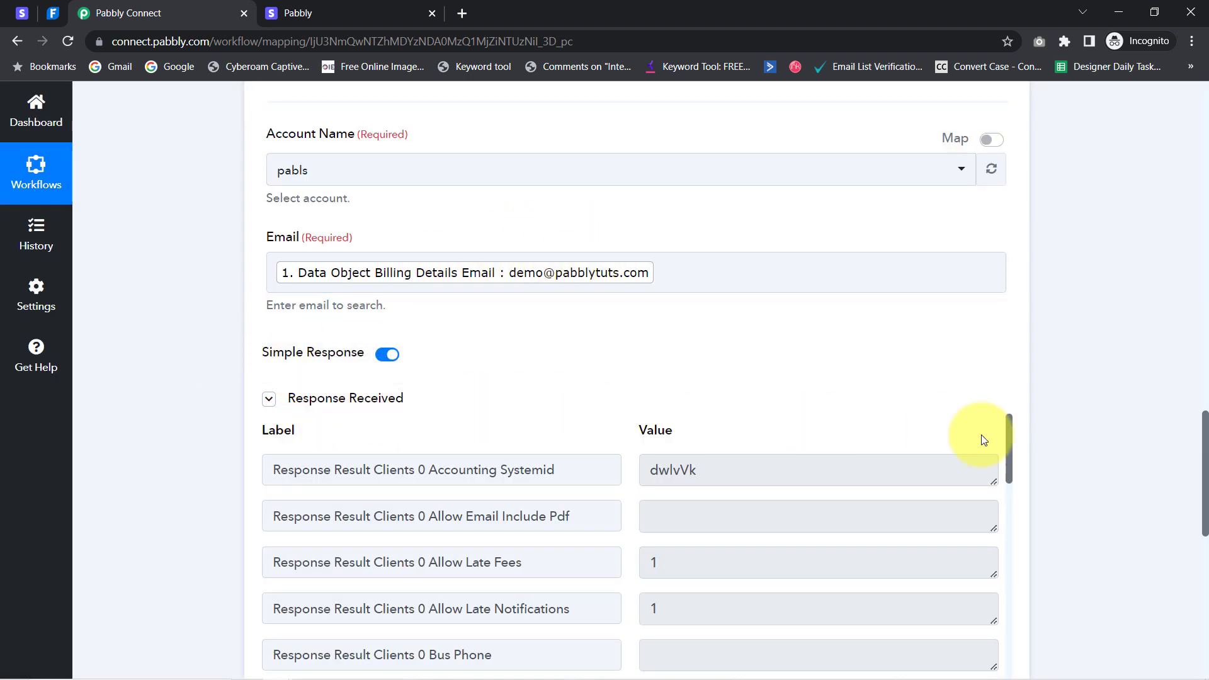
left_click_drag(1206, 433, 1206, 483)
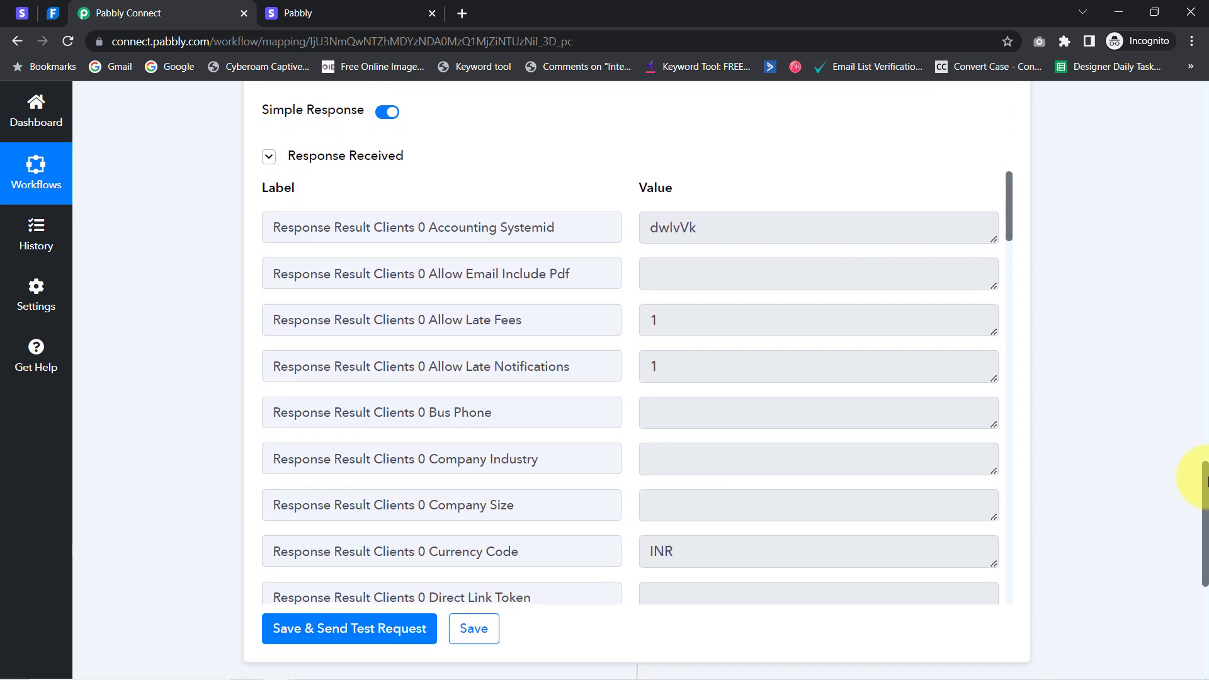
left_click_drag(1011, 219, 1006, 270)
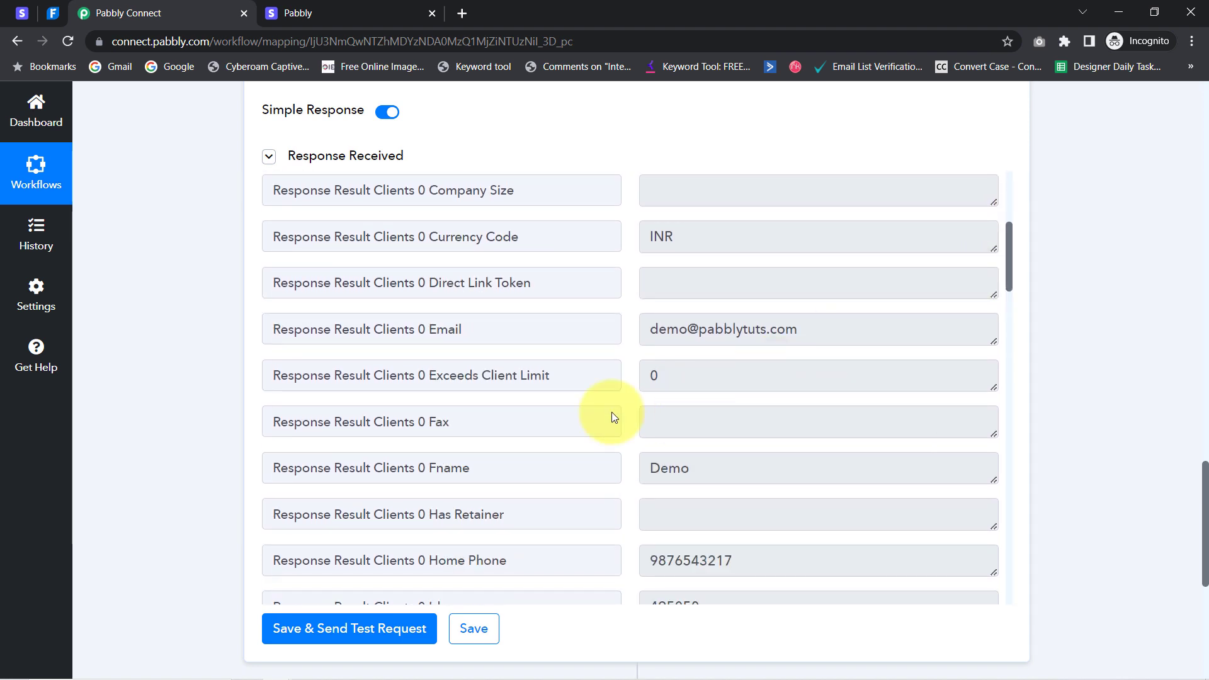
left_click_drag(785, 330, 659, 330)
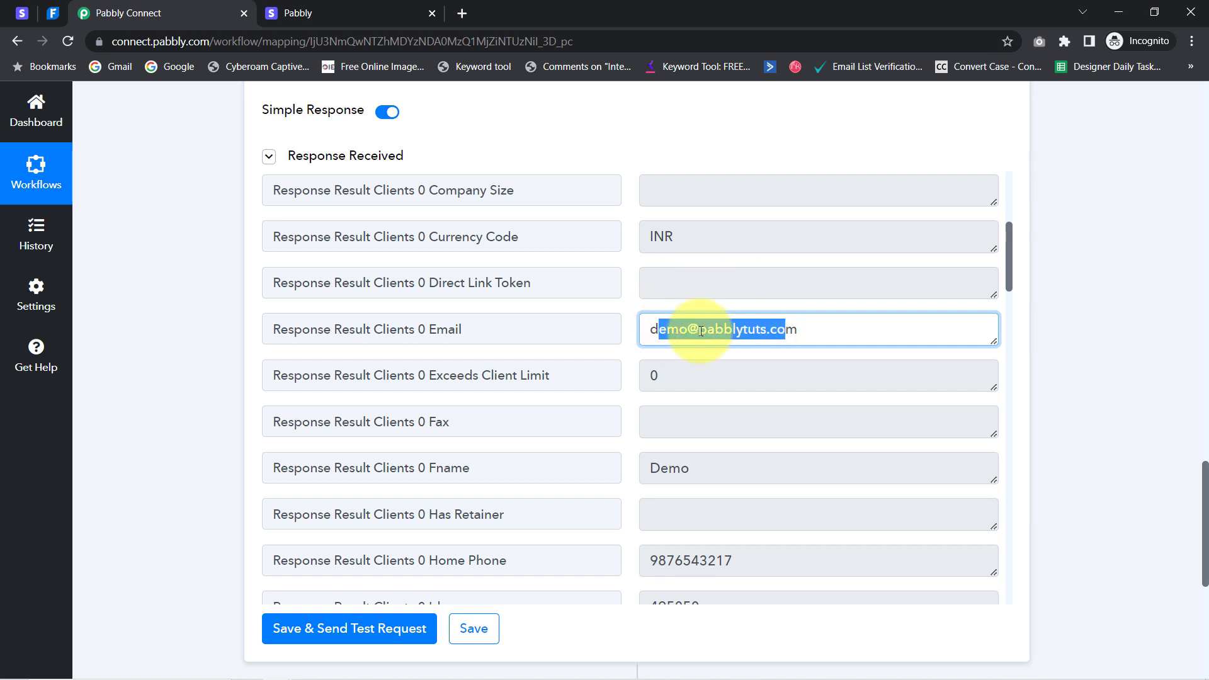
double_click(732, 330)
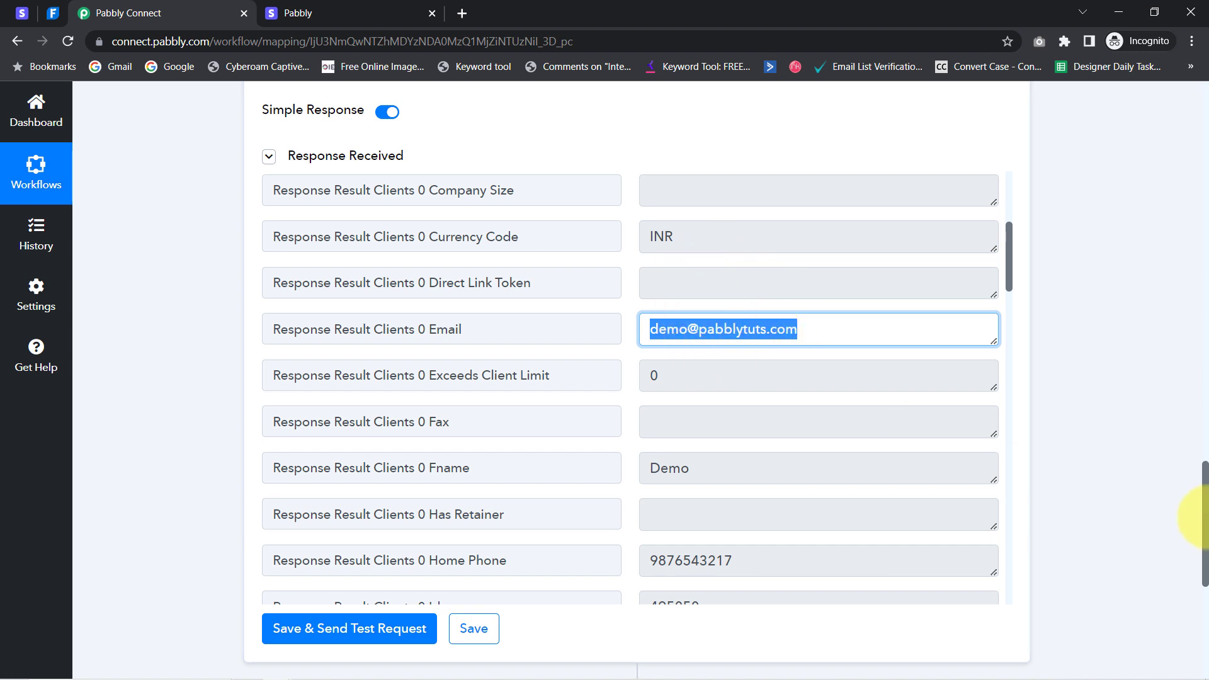
left_click_drag(1206, 520, 1200, 423)
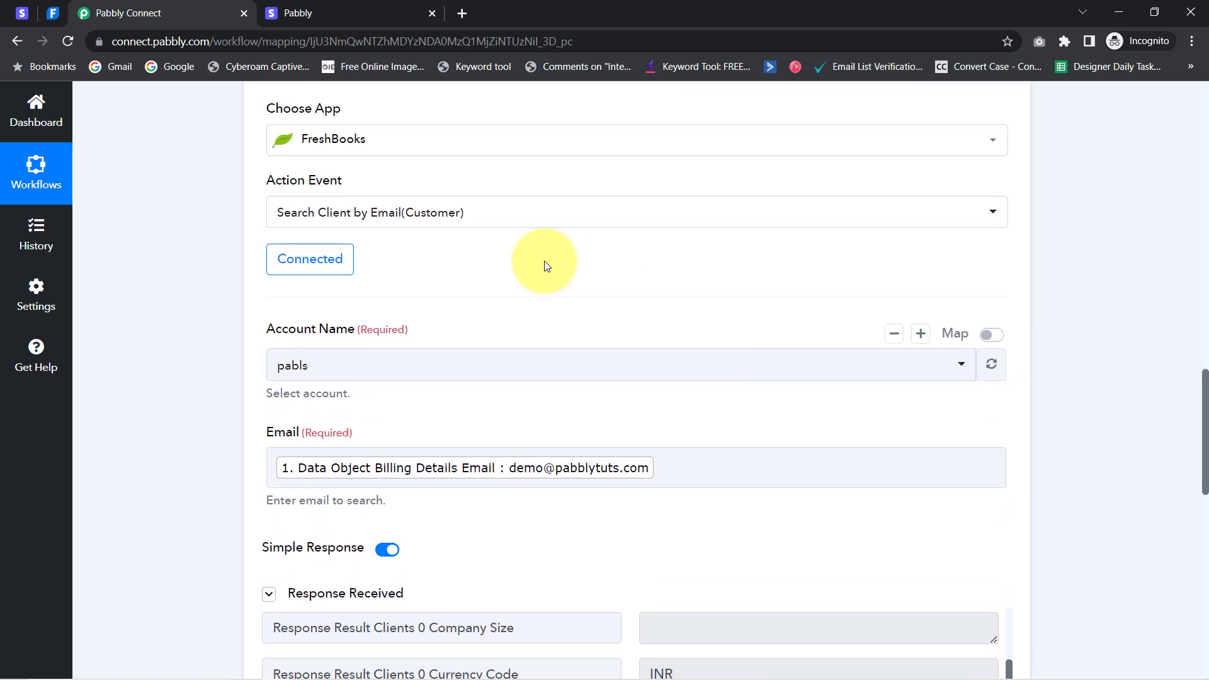
Keep Search Client by Email(Customer) as the action event and scroll through the response fields
left_click(331, 214)
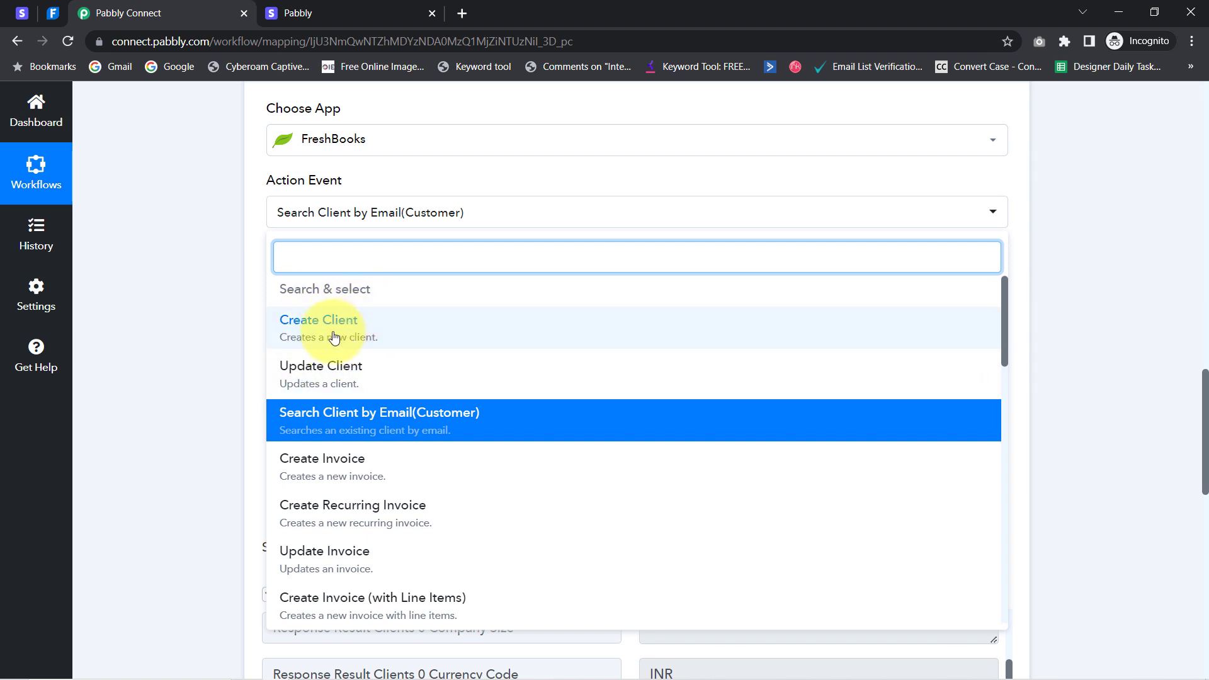
left_click(248, 350)
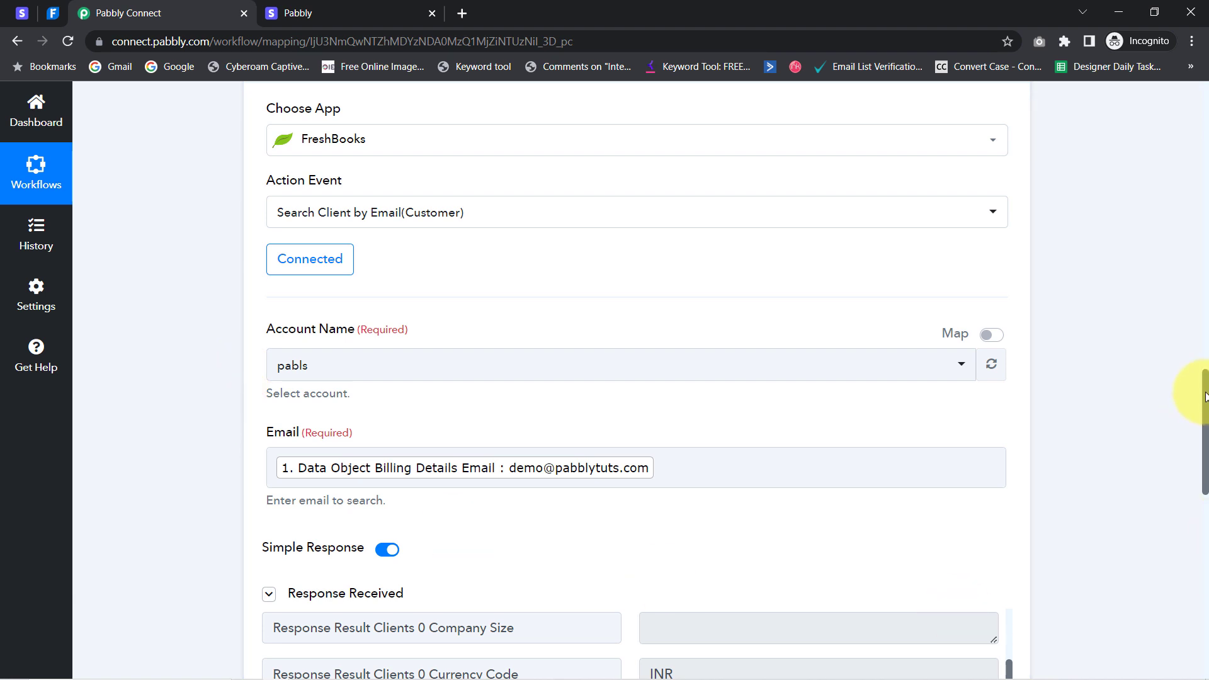
left_click_drag(1206, 406, 1183, 489)
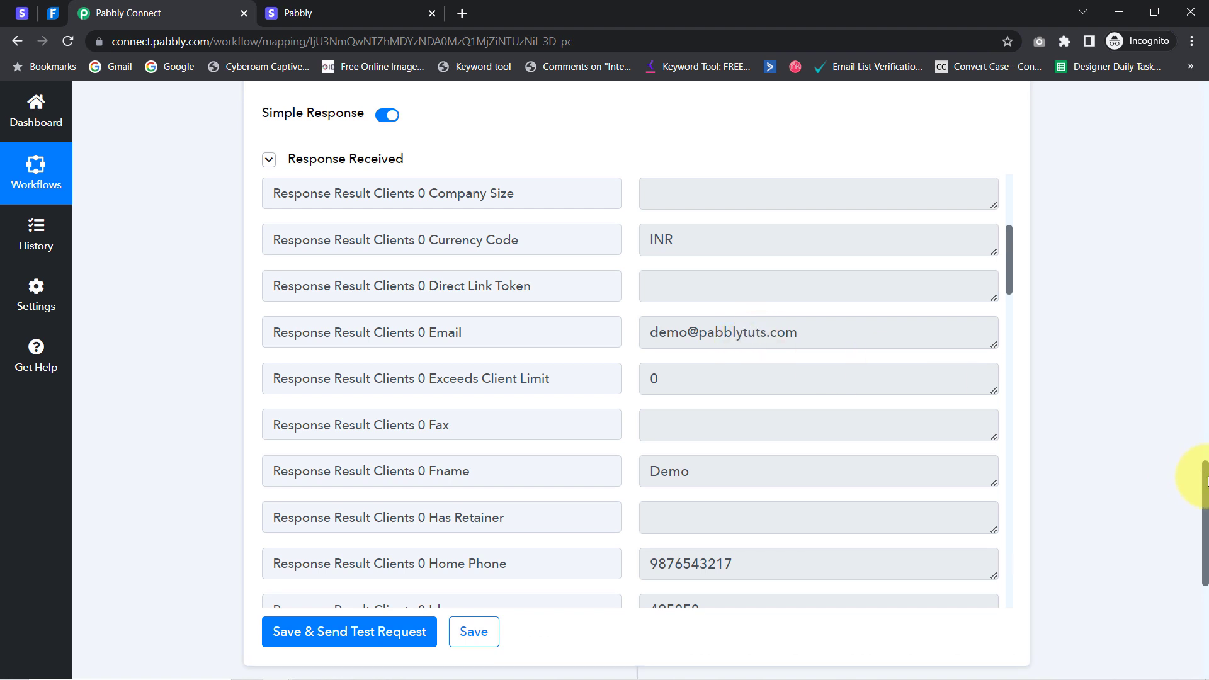
left_click_drag(1205, 480, 1195, 570)
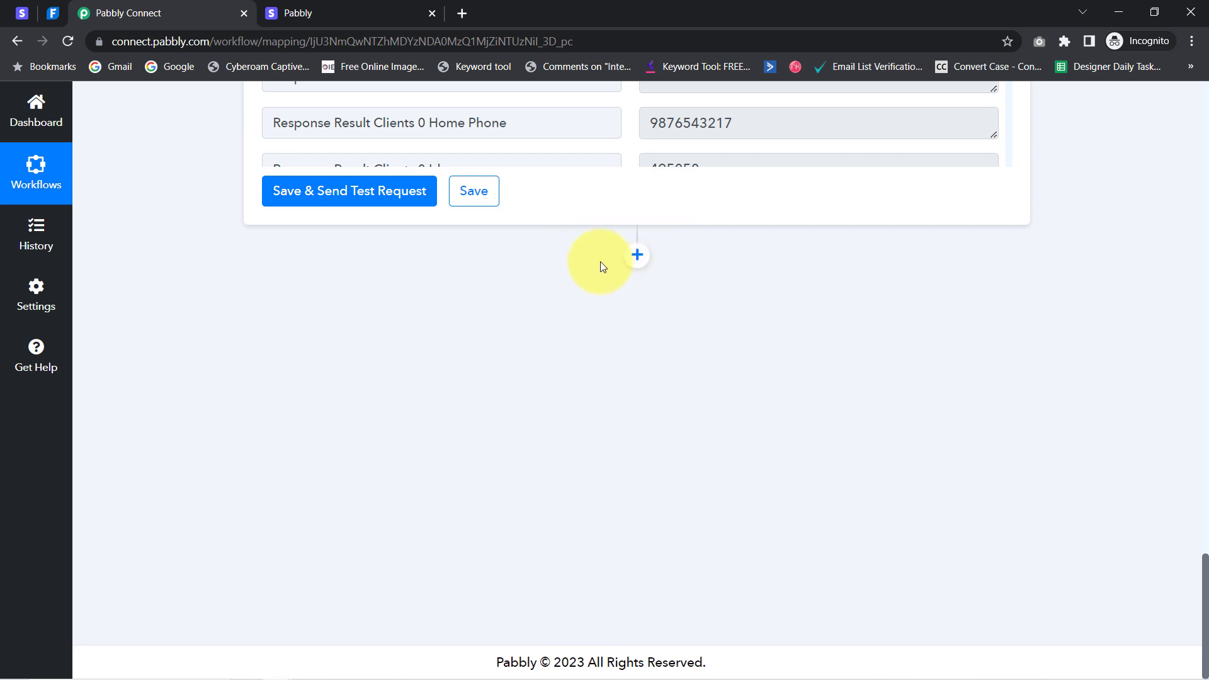
Add a new action step below the FreshBooks search and choose the Filter app
left_click(633, 257)
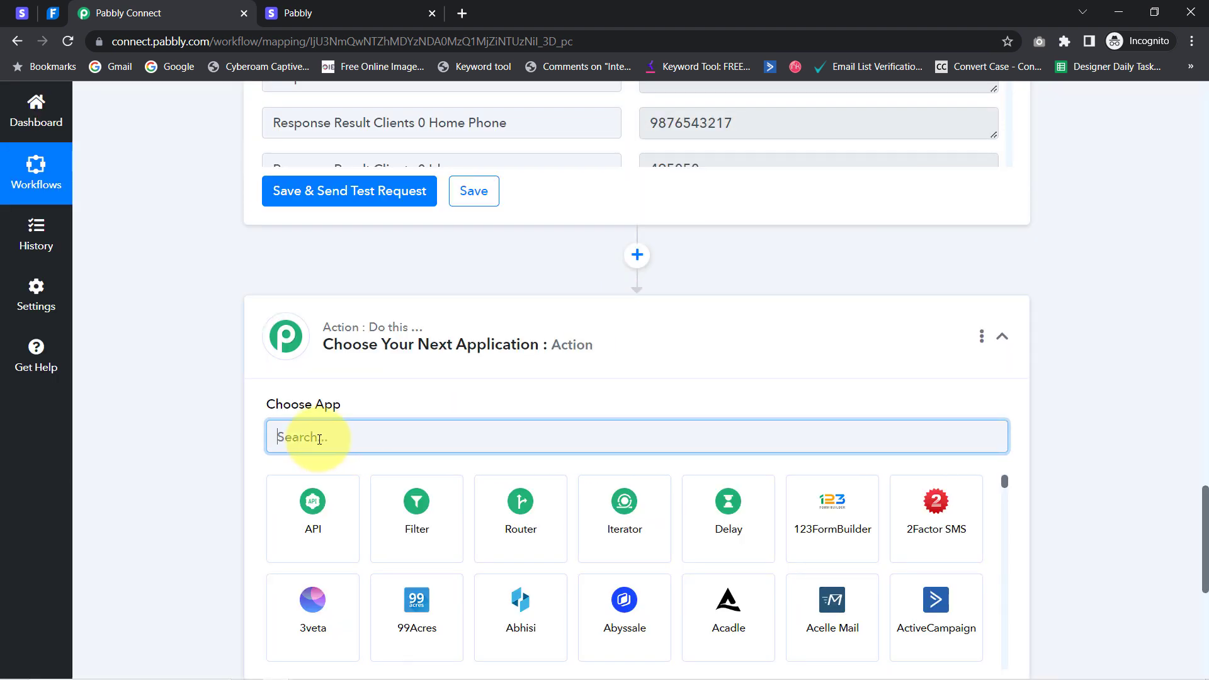
left_click(412, 501)
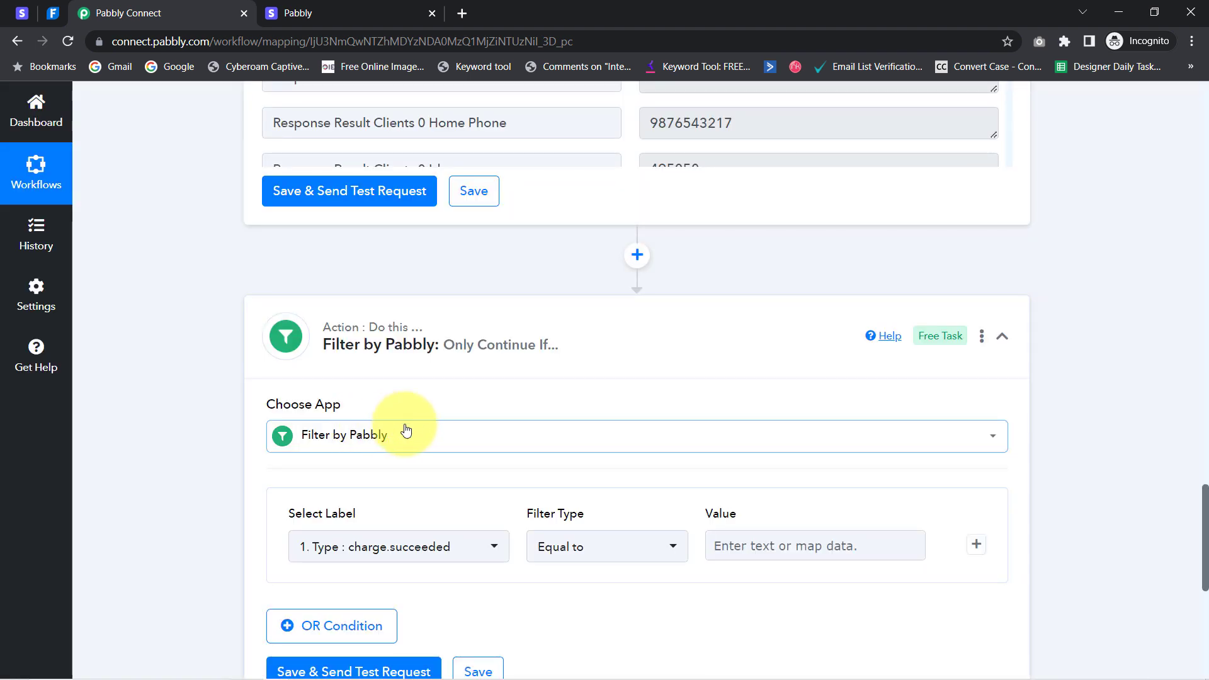
left_click_drag(1206, 495, 1205, 519)
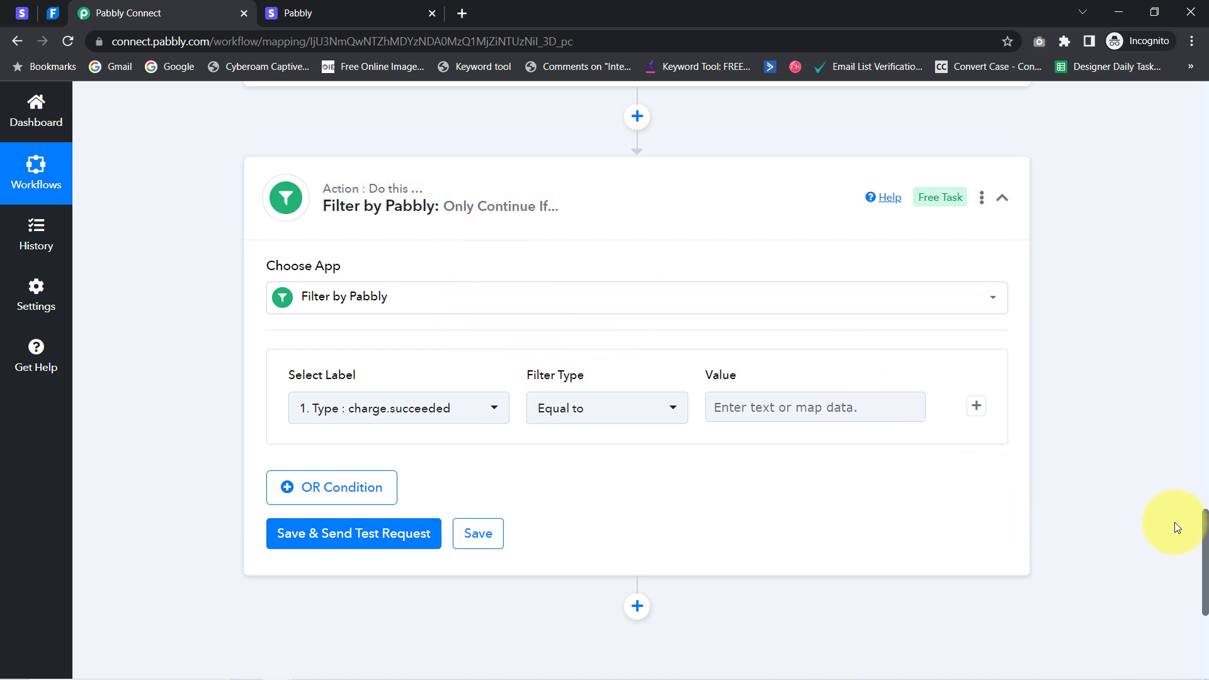
left_click_drag(1201, 530, 1168, 464)
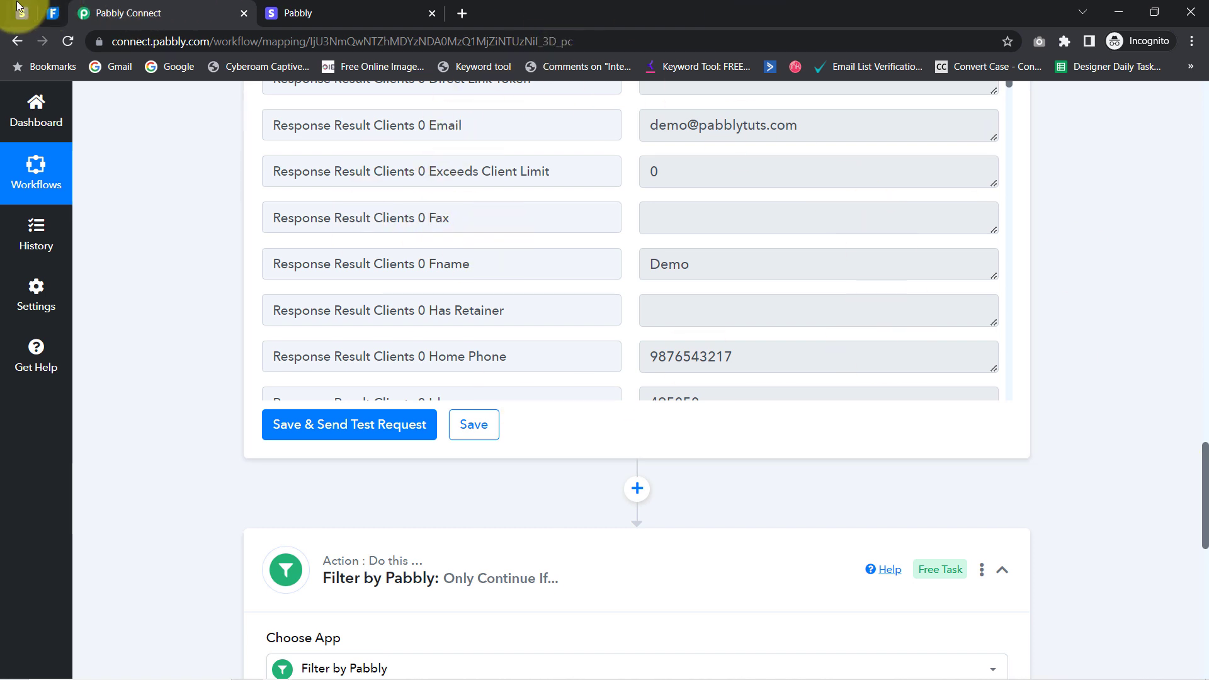
left_click(53, 12)
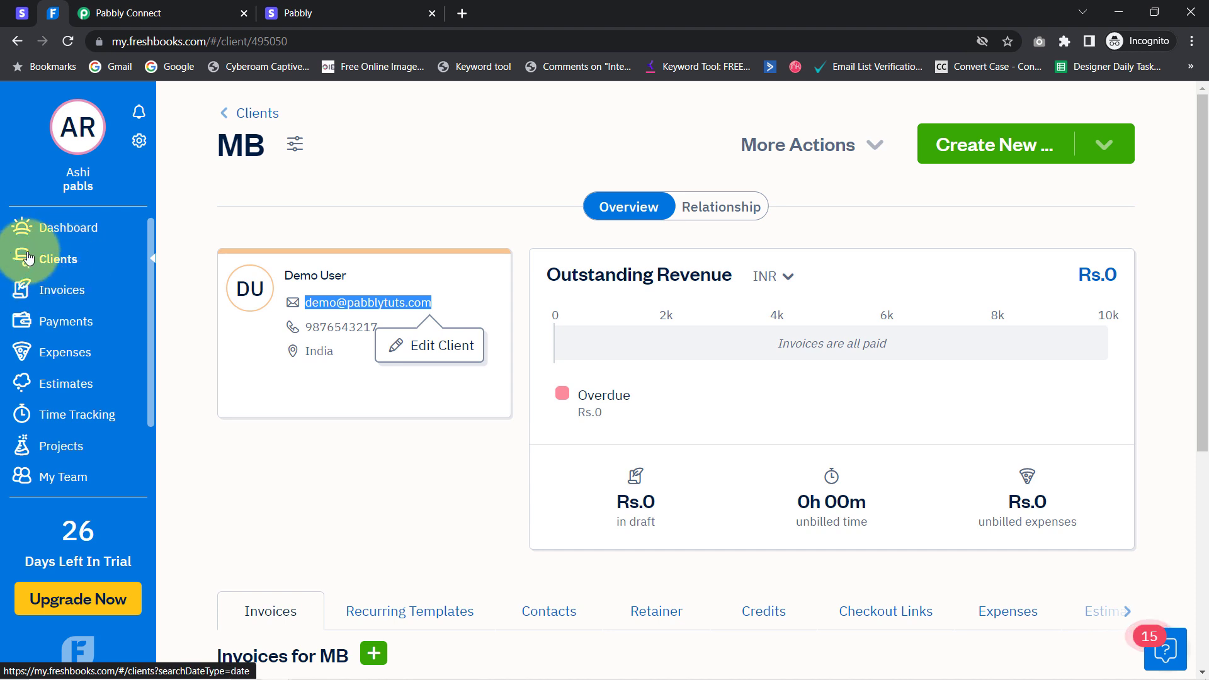
left_click(161, 6)
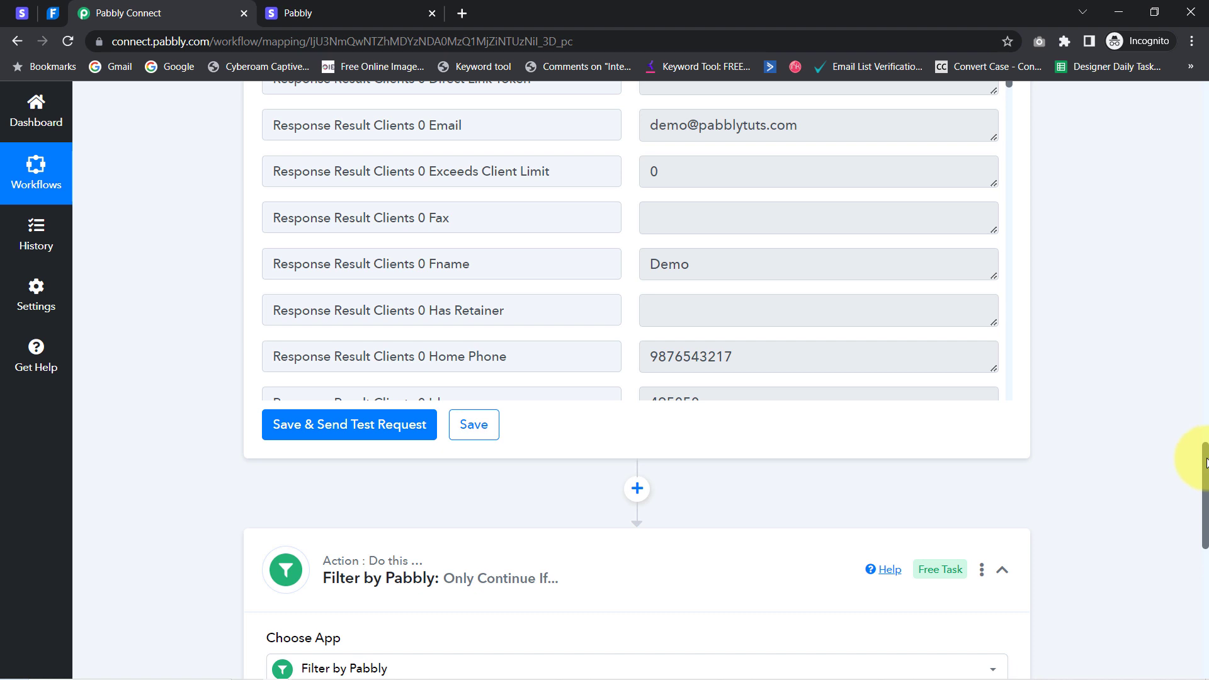
Set the filter label to 2. Response Result Clients 0 Email with filter type Exists
left_click_drag(1206, 463, 1197, 511)
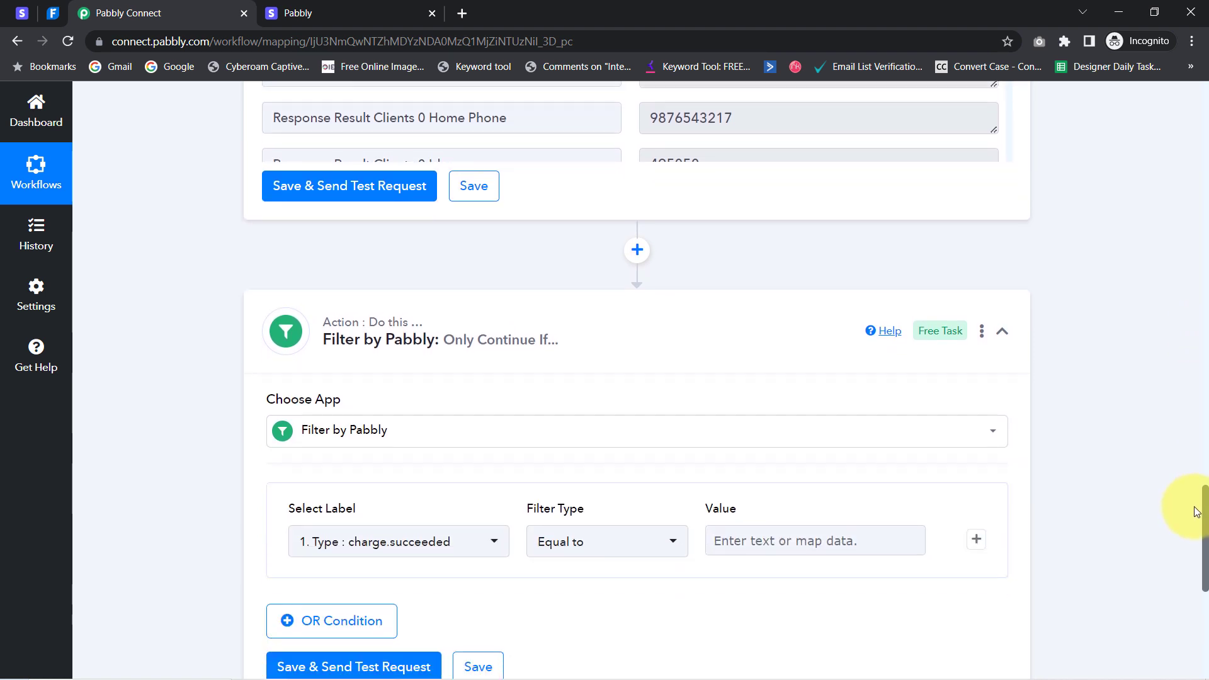
scroll(1196, 512, "down", 2)
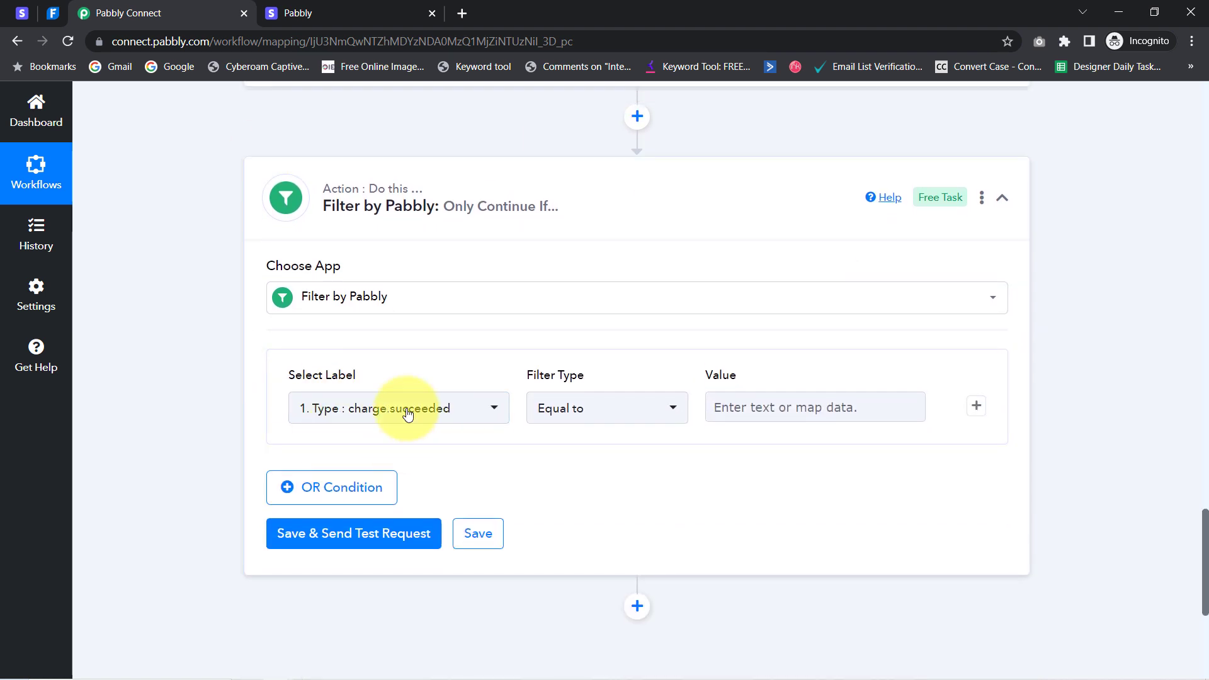
left_click(441, 417)
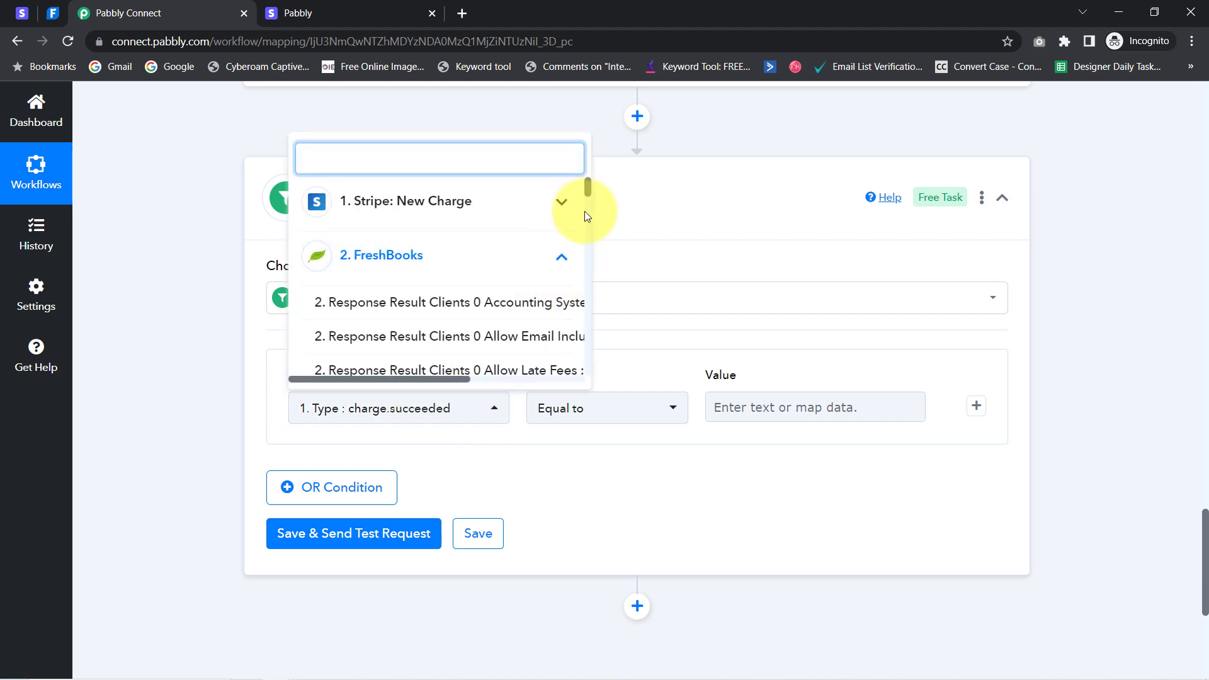
left_click_drag(587, 189, 587, 221)
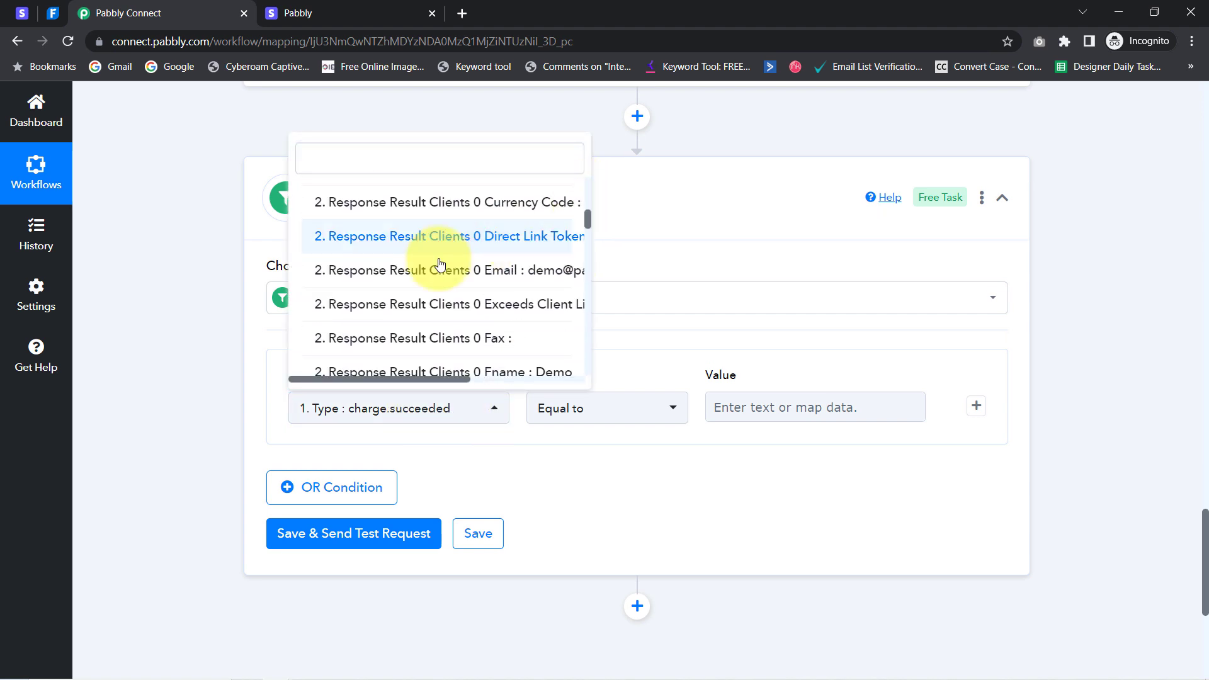
left_click(510, 281)
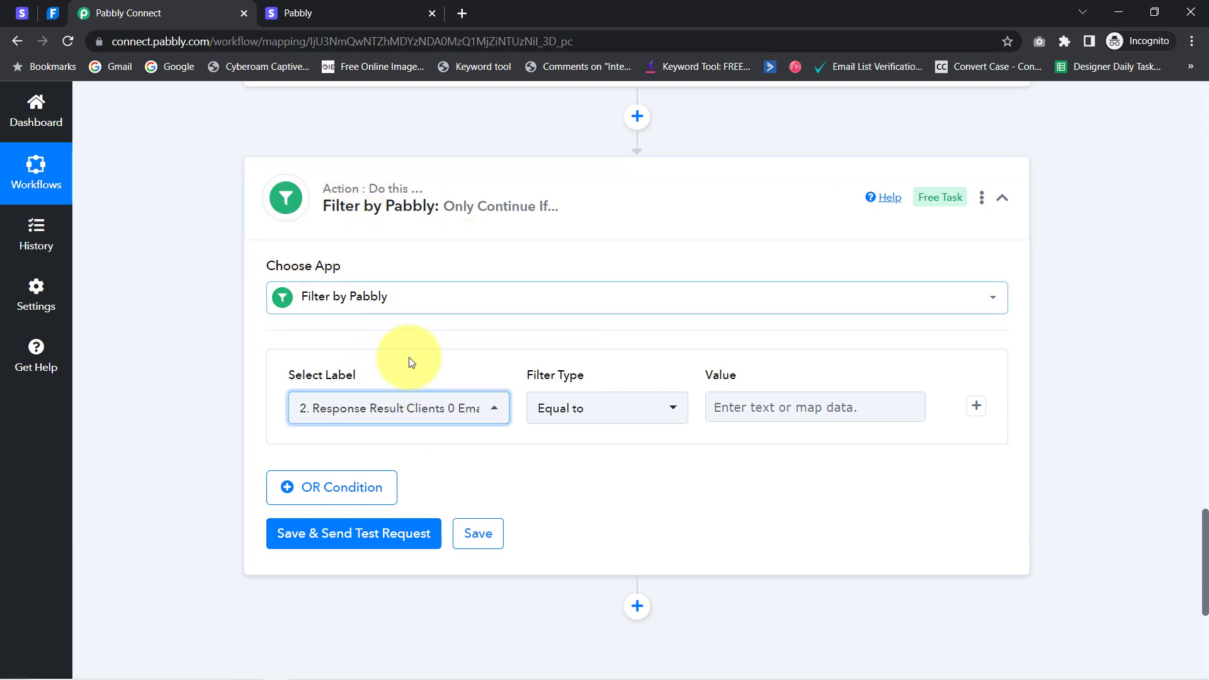
key("Tab")
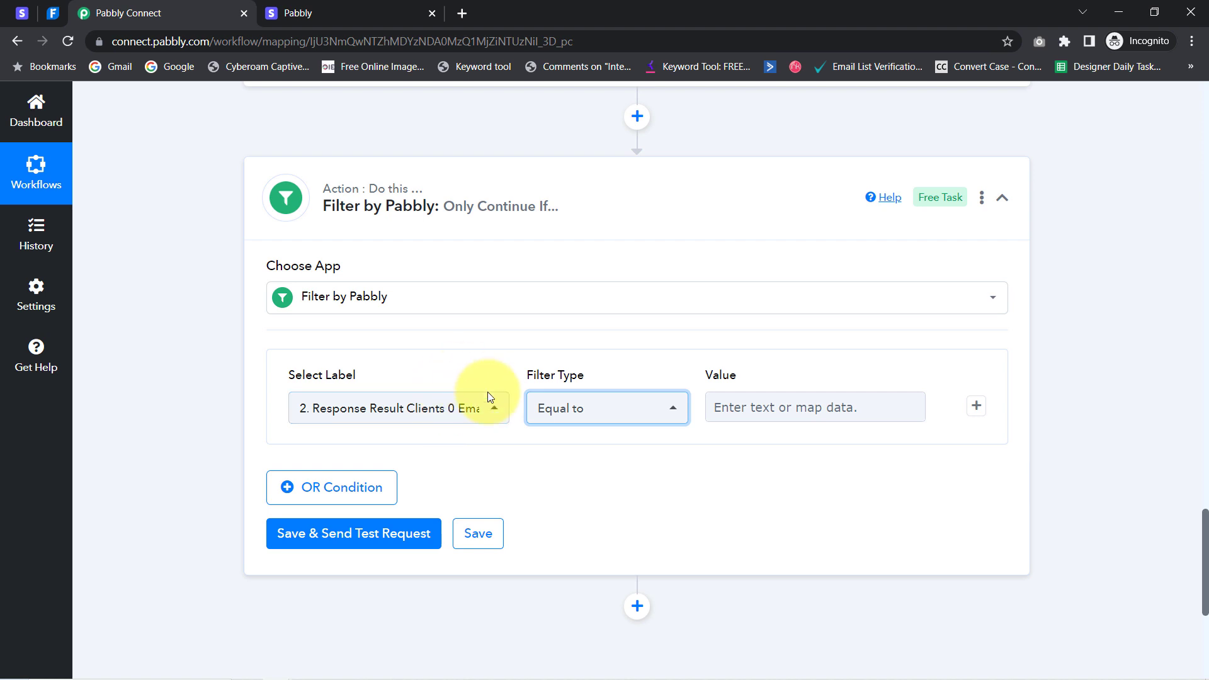
left_click(553, 414)
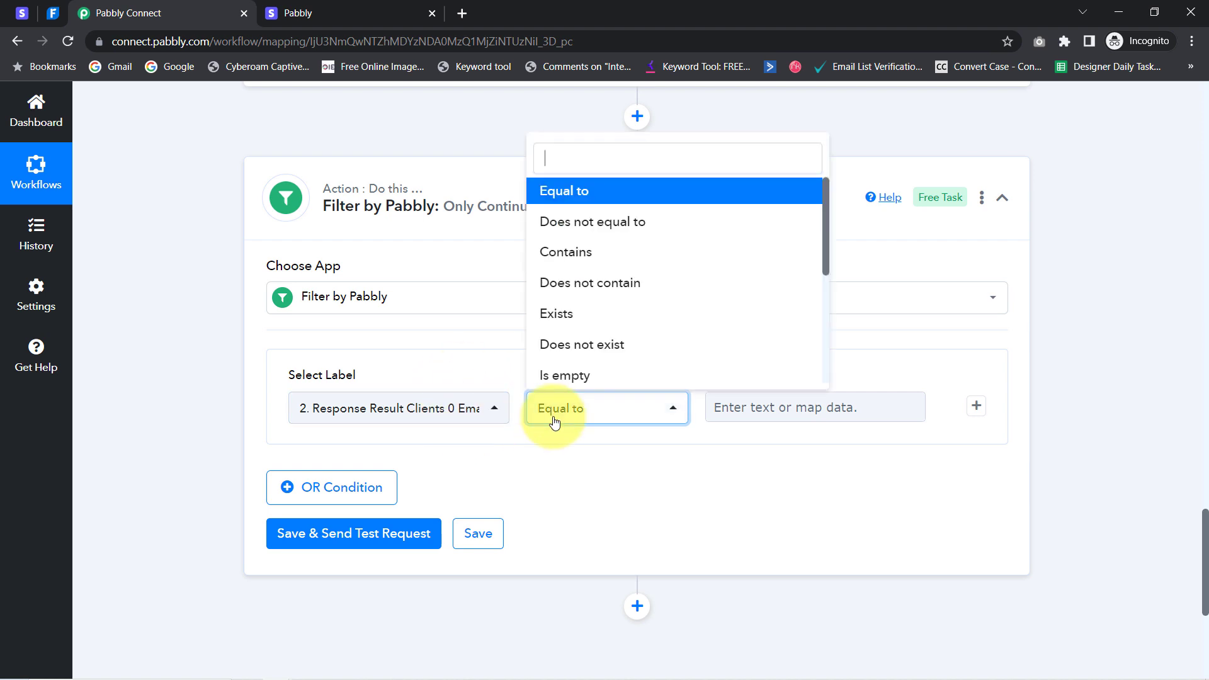
left_click(555, 314)
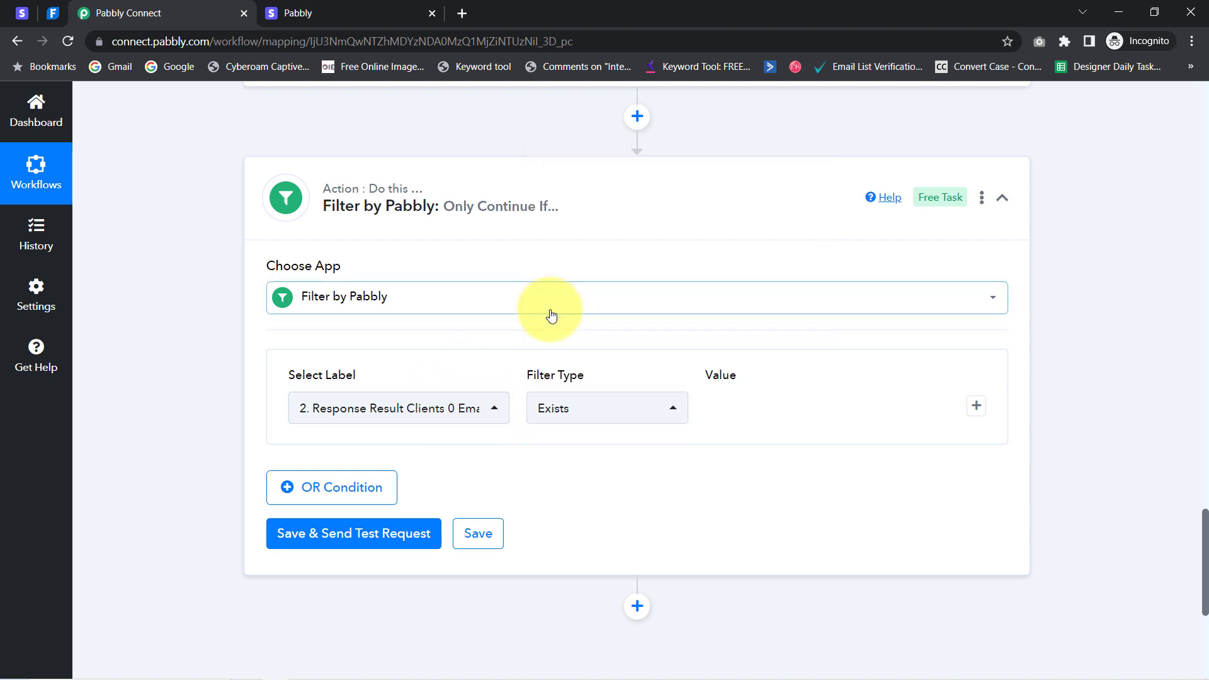
Save and test the filter, confirming the response reads 'Condition is true.'
left_click(345, 540)
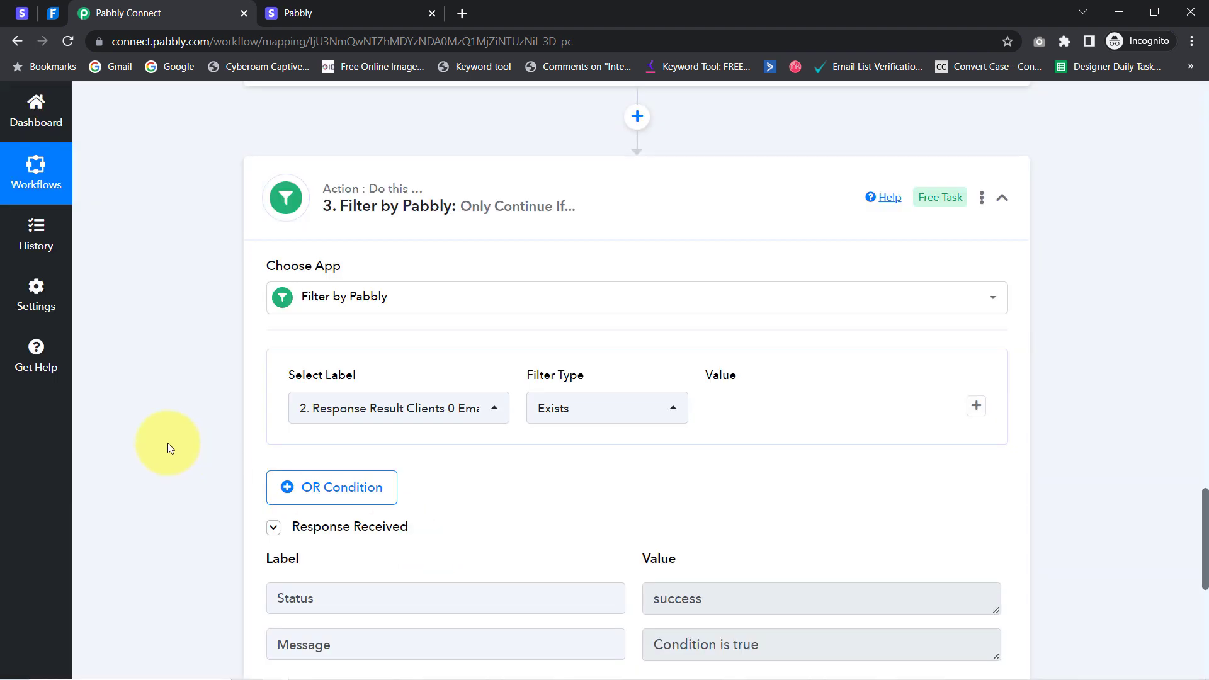
scroll(168, 443, "down", 3)
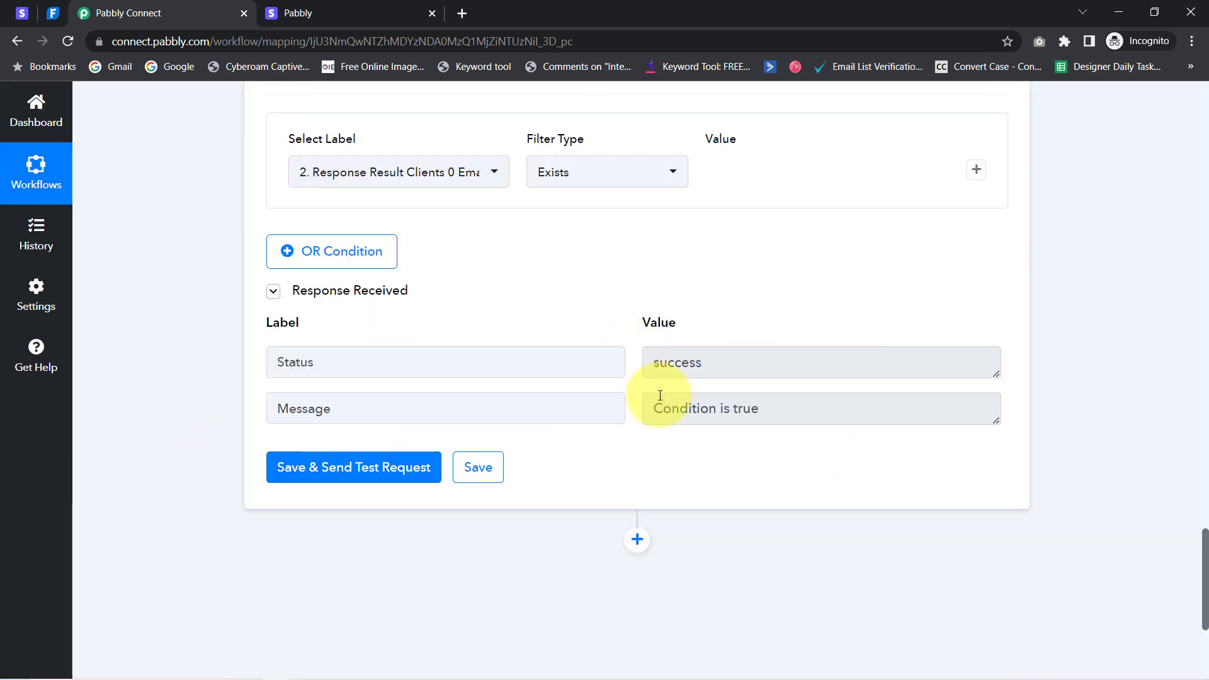
left_click_drag(672, 410, 822, 410)
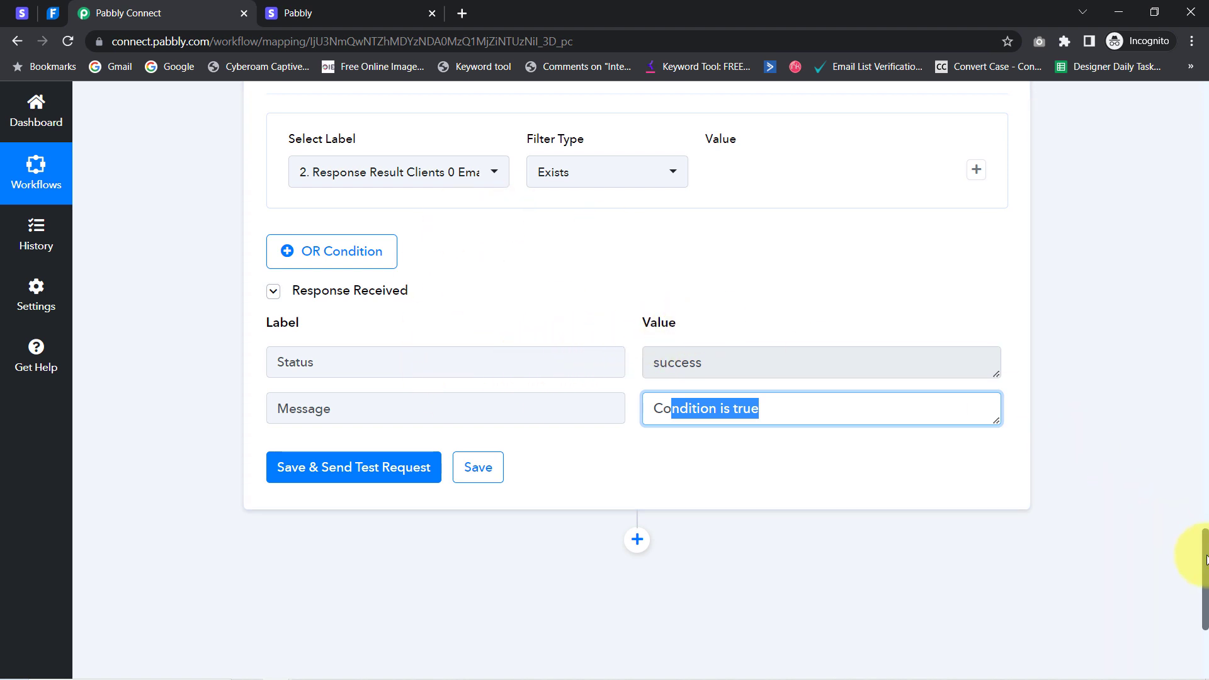
left_click_drag(1207, 560, 1203, 599)
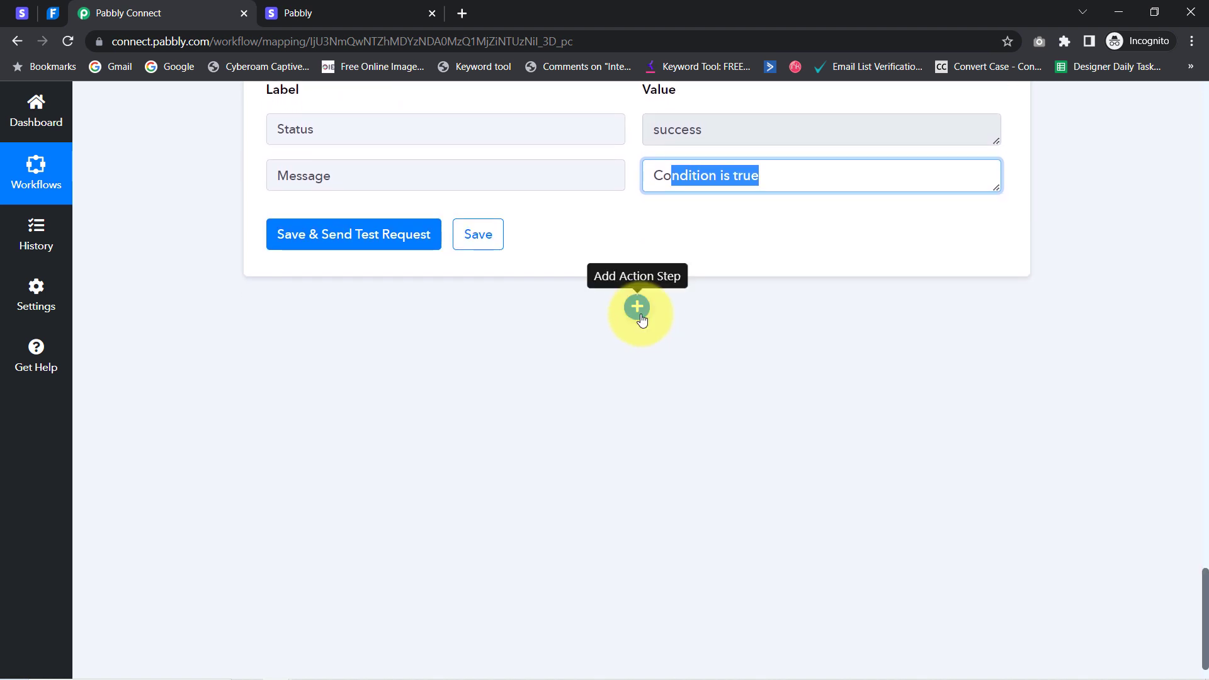
Add another action step after the filter using the FreshBooks app, found by searching 'fresh'
left_click(637, 308)
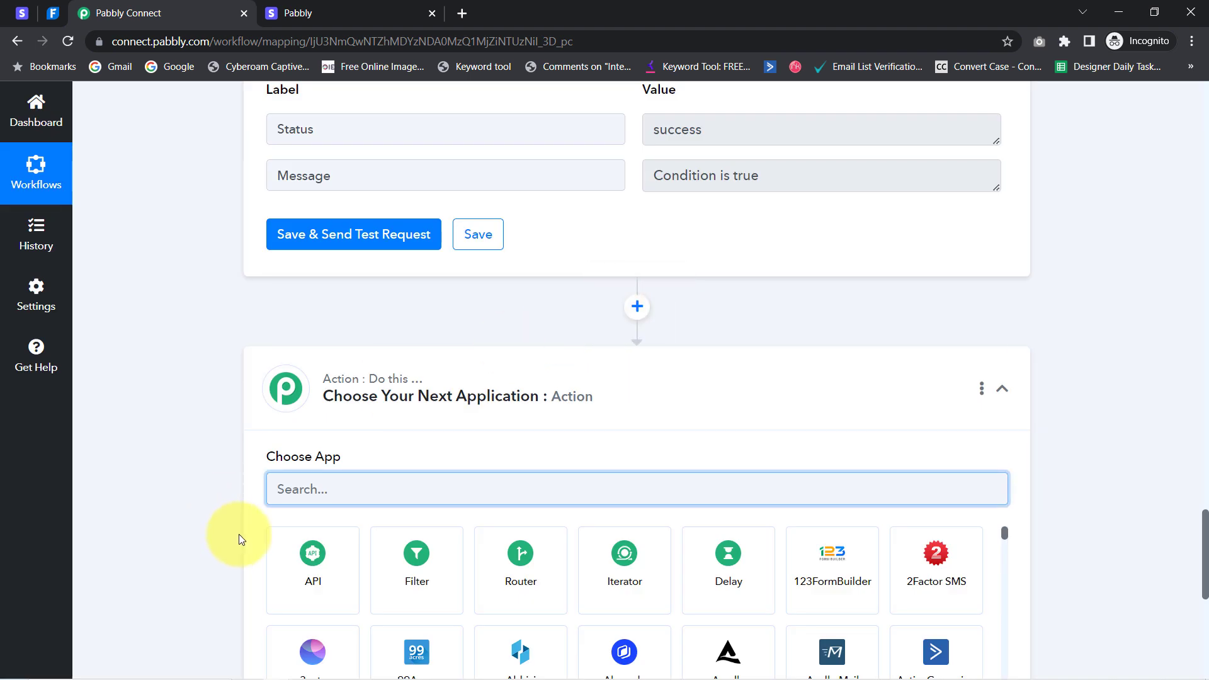
left_click(277, 488)
type("fr")
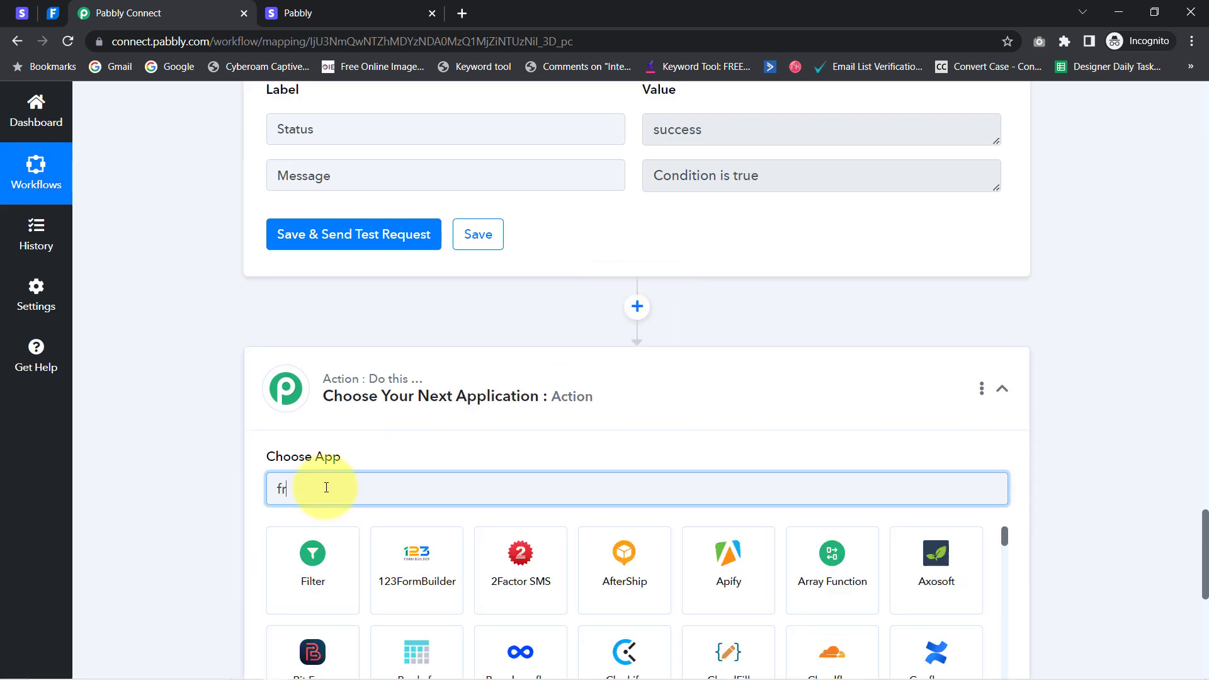
type("esh")
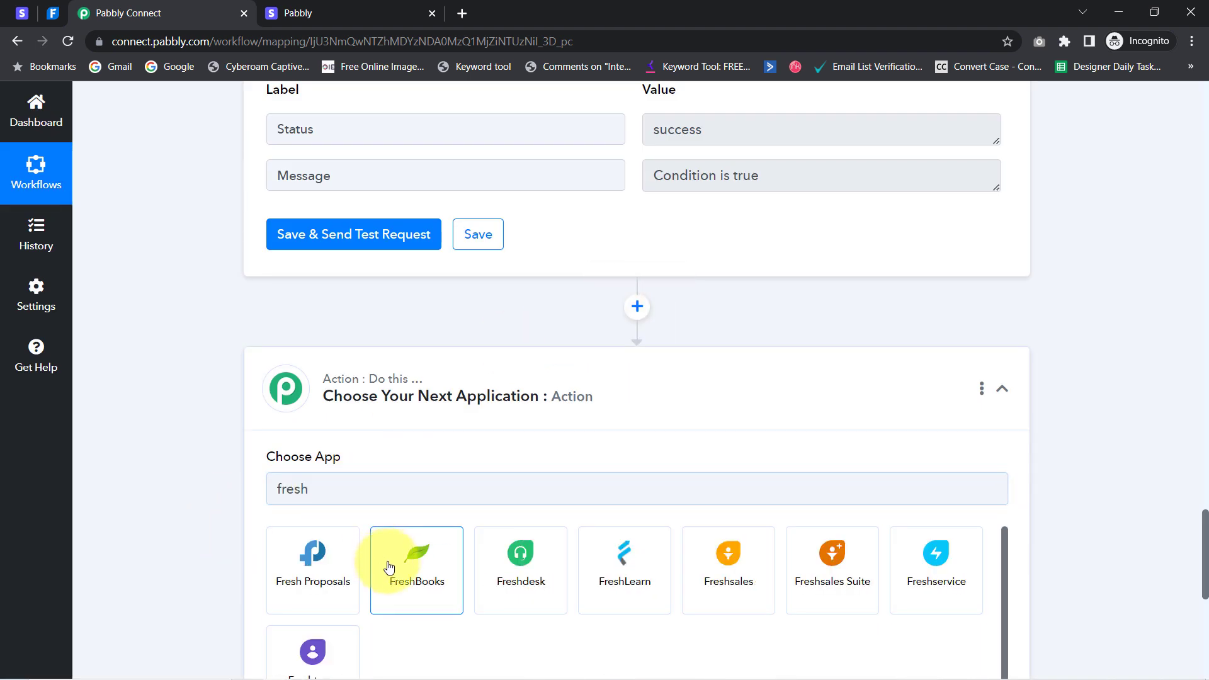
left_click(390, 565)
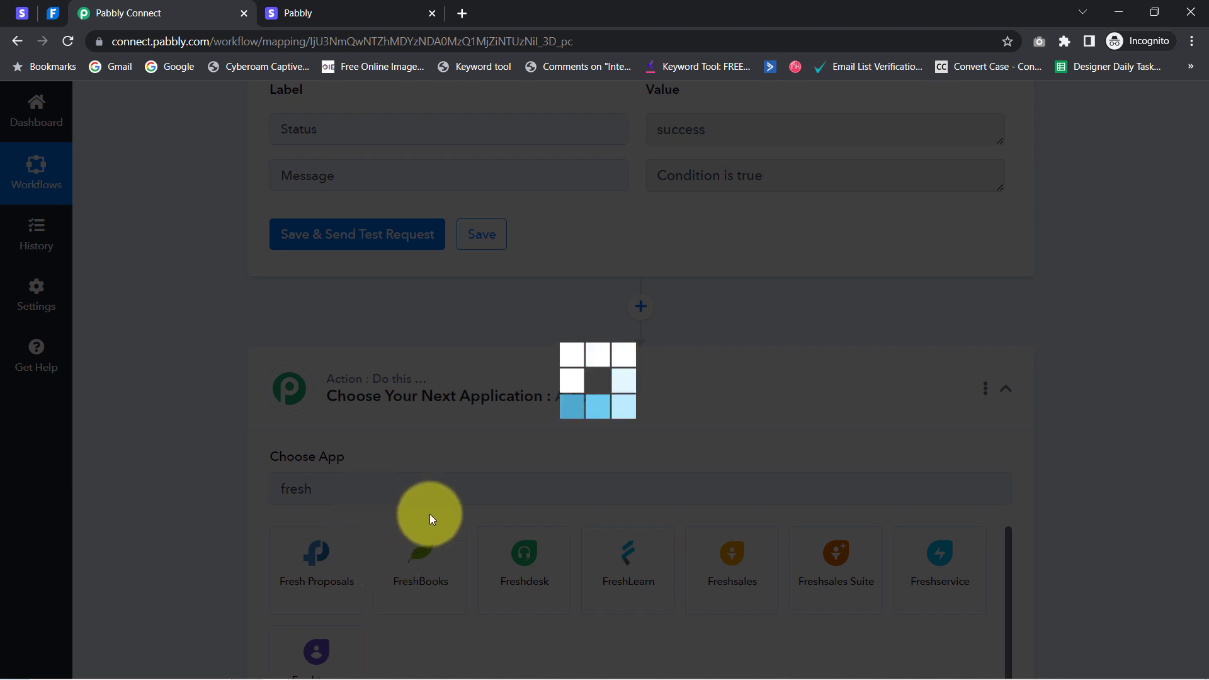
Choose Create Invoice as the action event and save with existing connection FreshBooks #4
scroll(1190, 548, "down", 2)
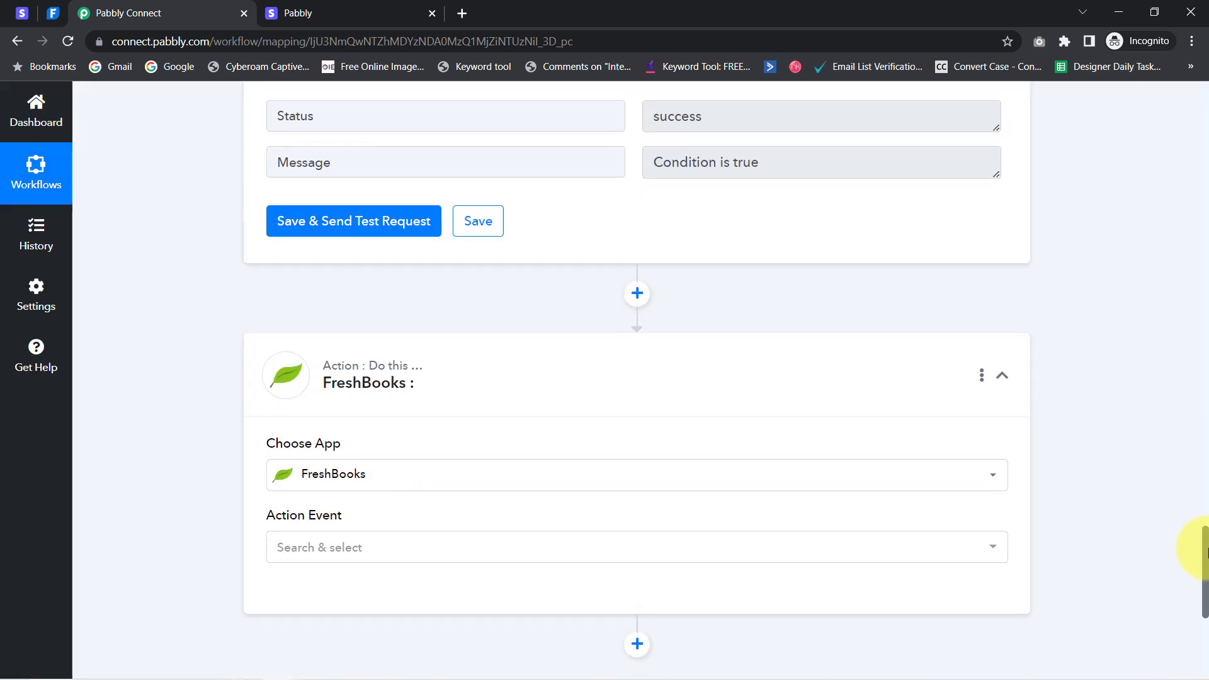
left_click(282, 429)
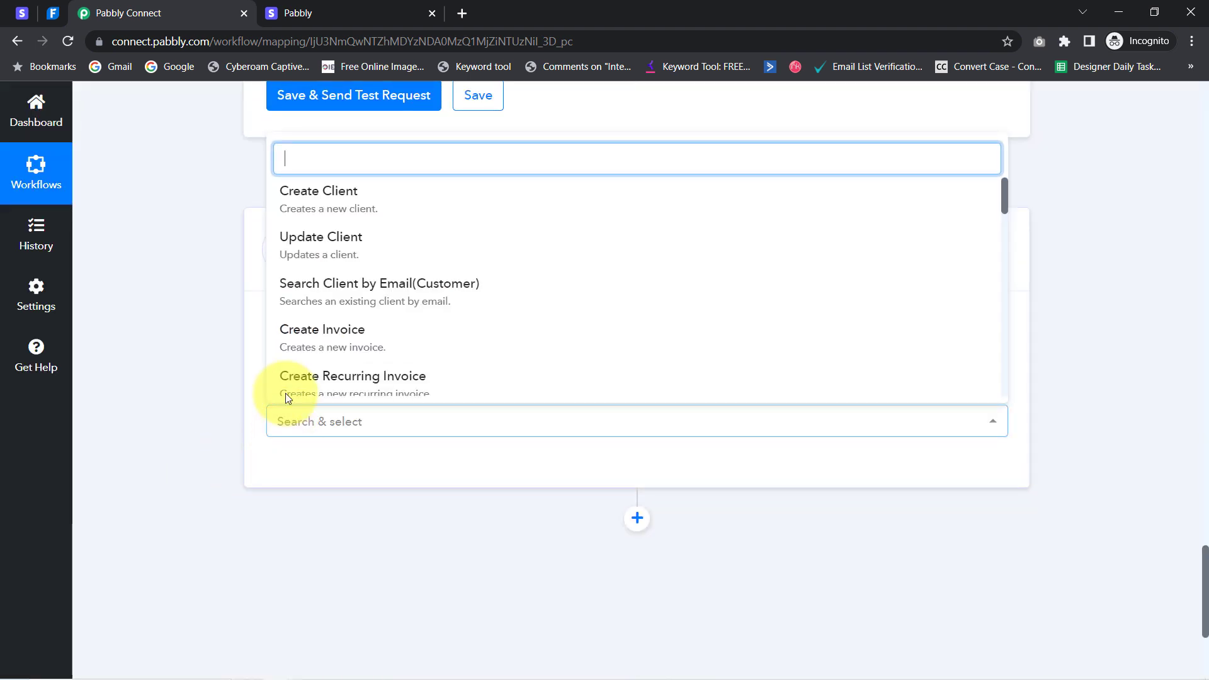
left_click(321, 340)
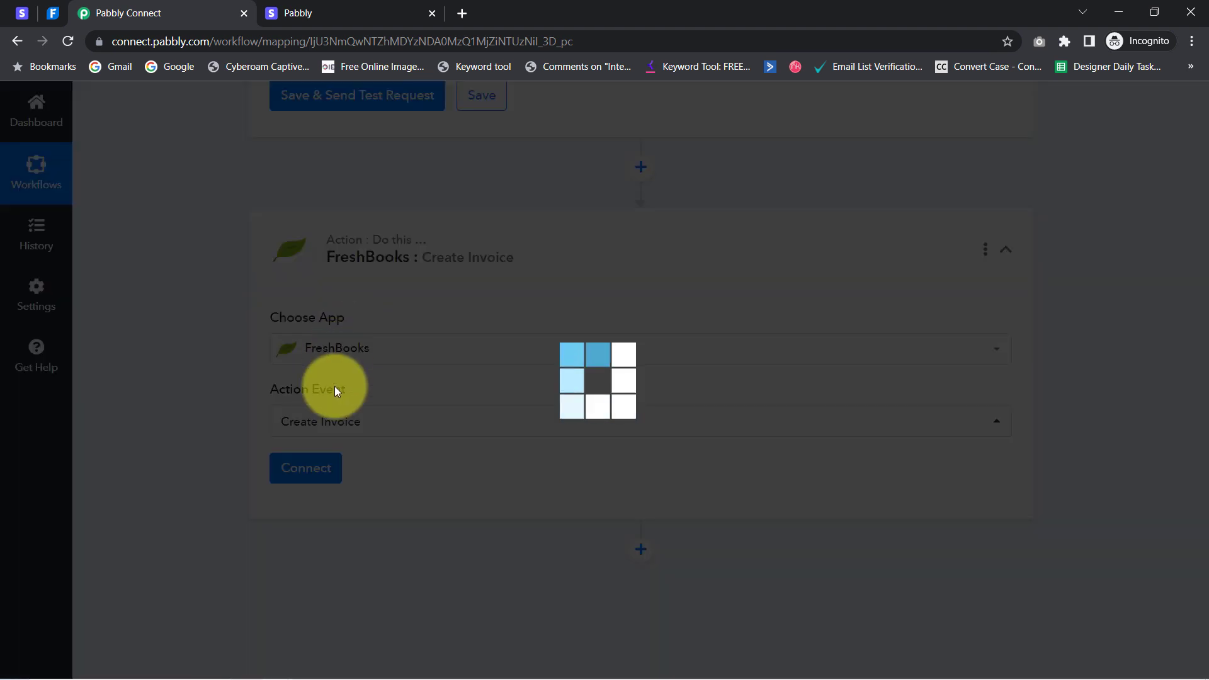
left_click(302, 469)
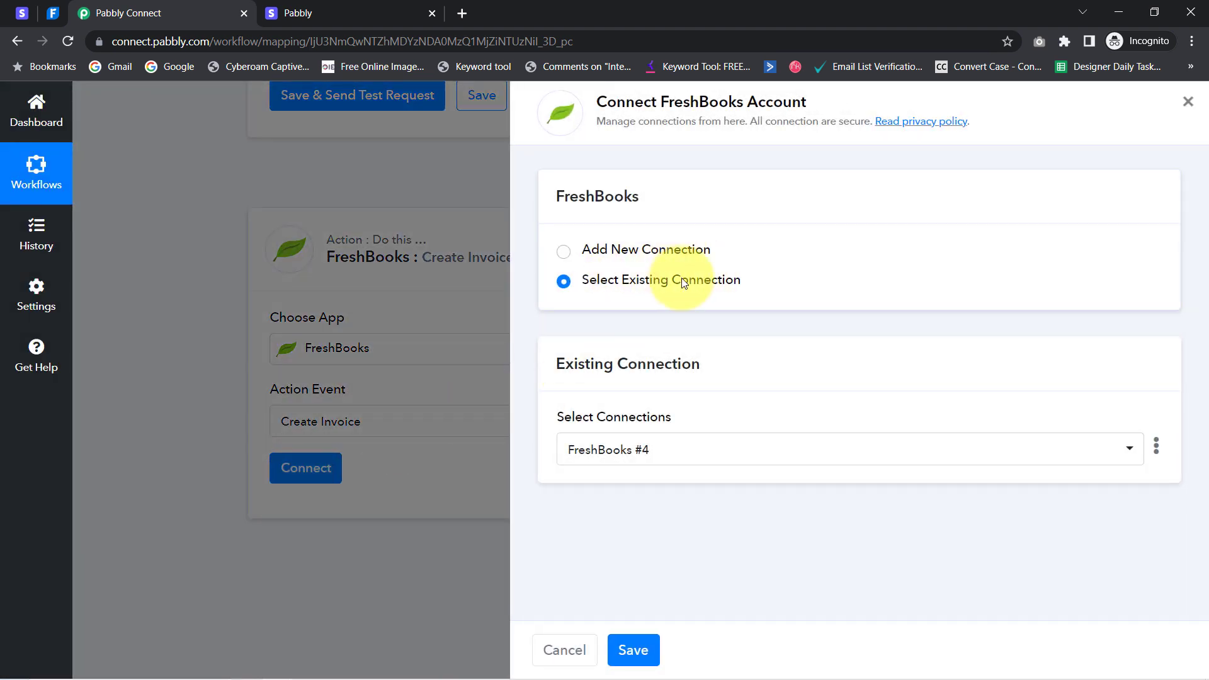
left_click(625, 649)
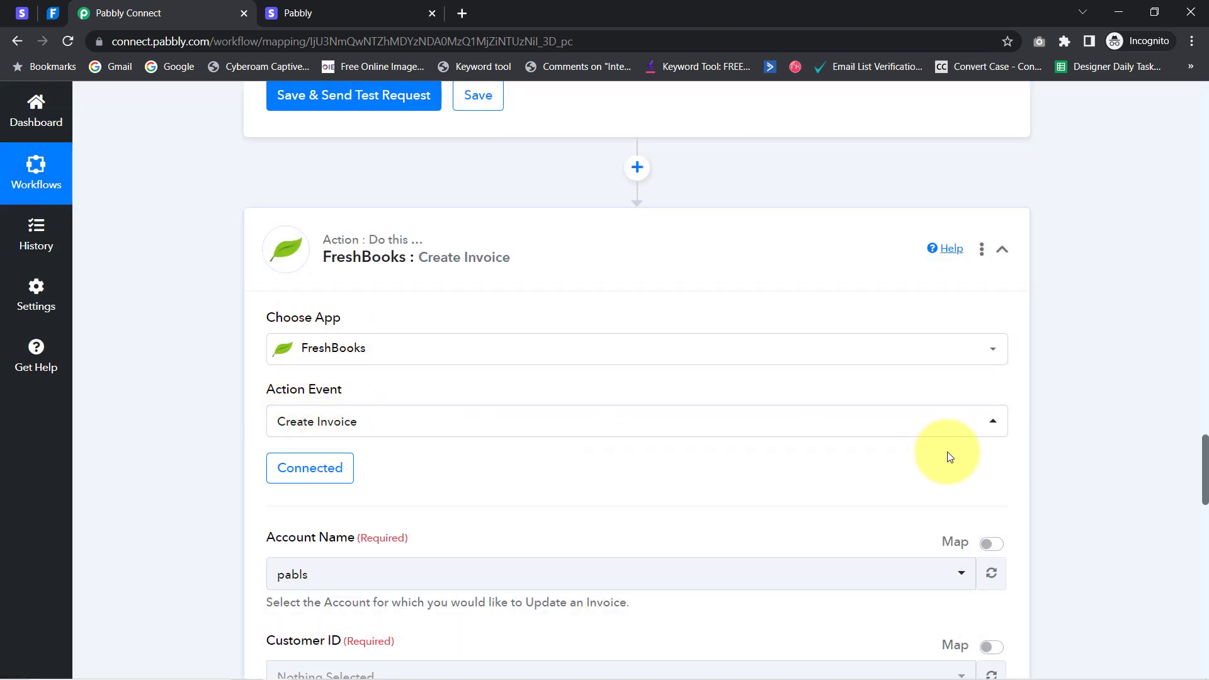
Switch the Create Invoice step's Customer ID field to Map mode, leaving it empty
left_click_drag(1205, 453, 1176, 495)
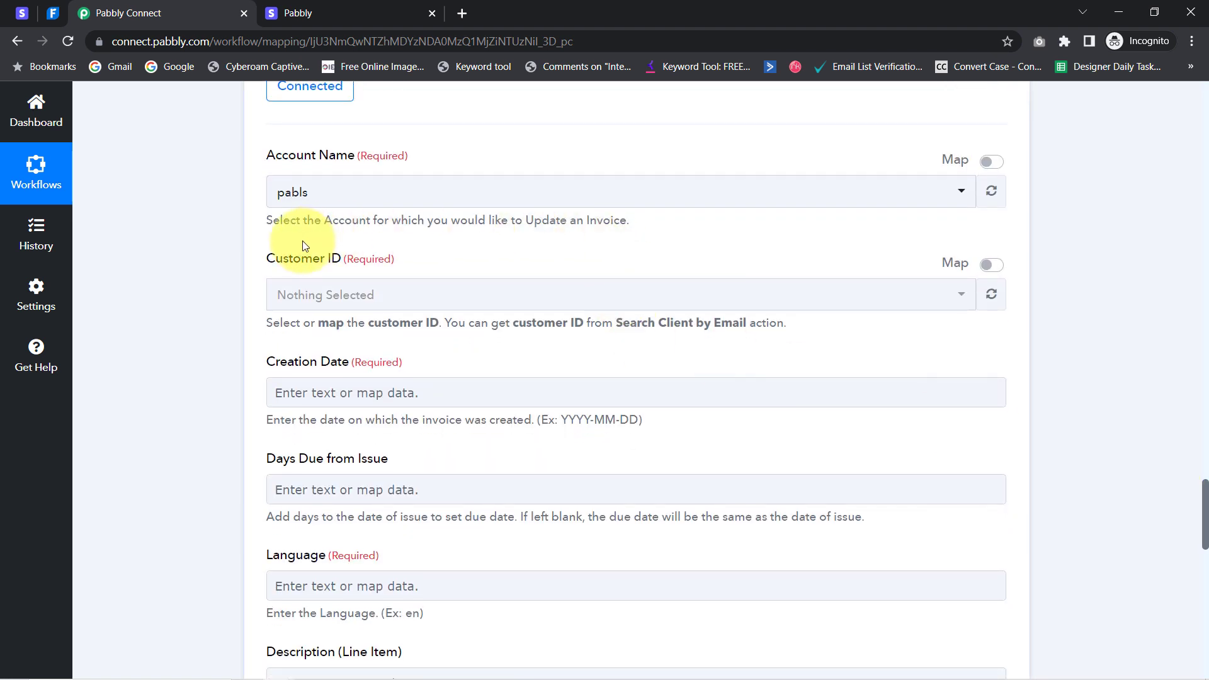
left_click_drag(281, 267, 343, 269)
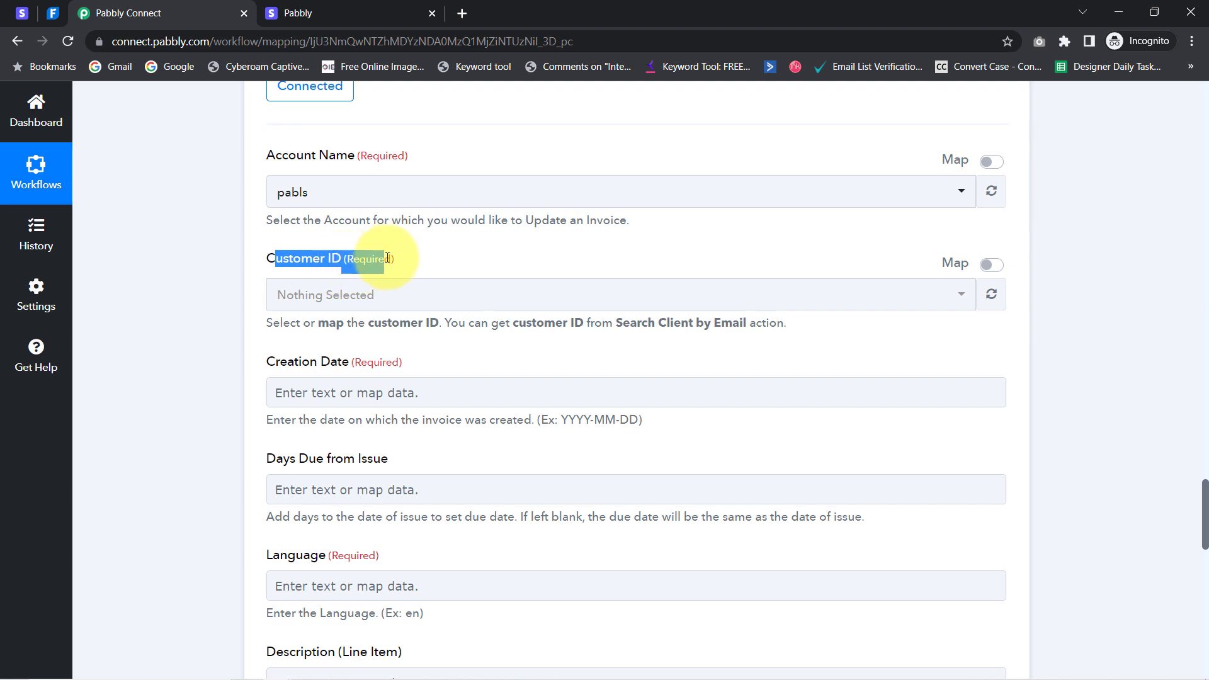
left_click(932, 294)
left_click(935, 291)
left_click(812, 303)
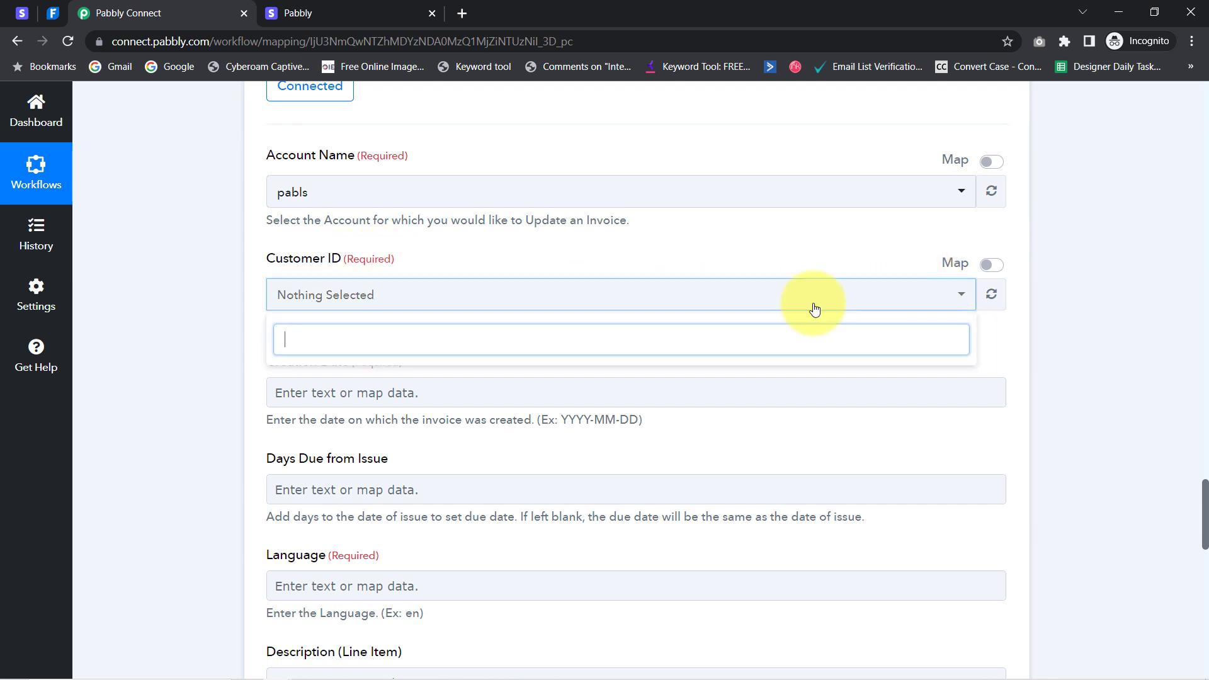
left_click(381, 293)
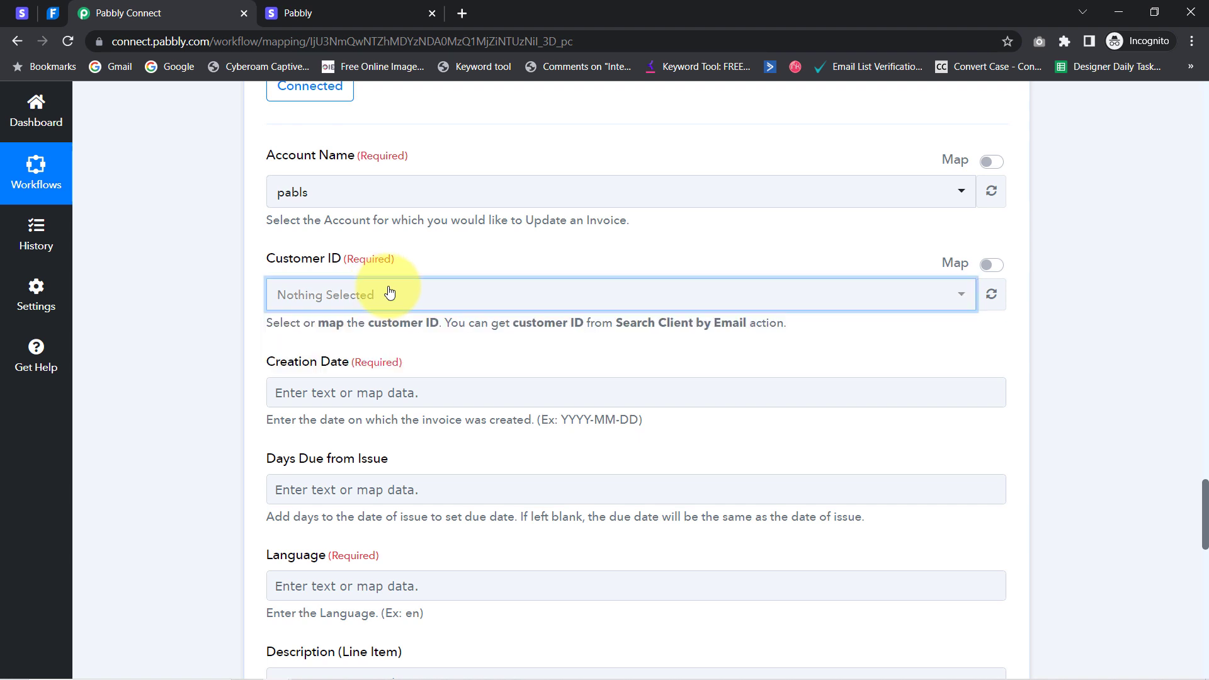
left_click(991, 265)
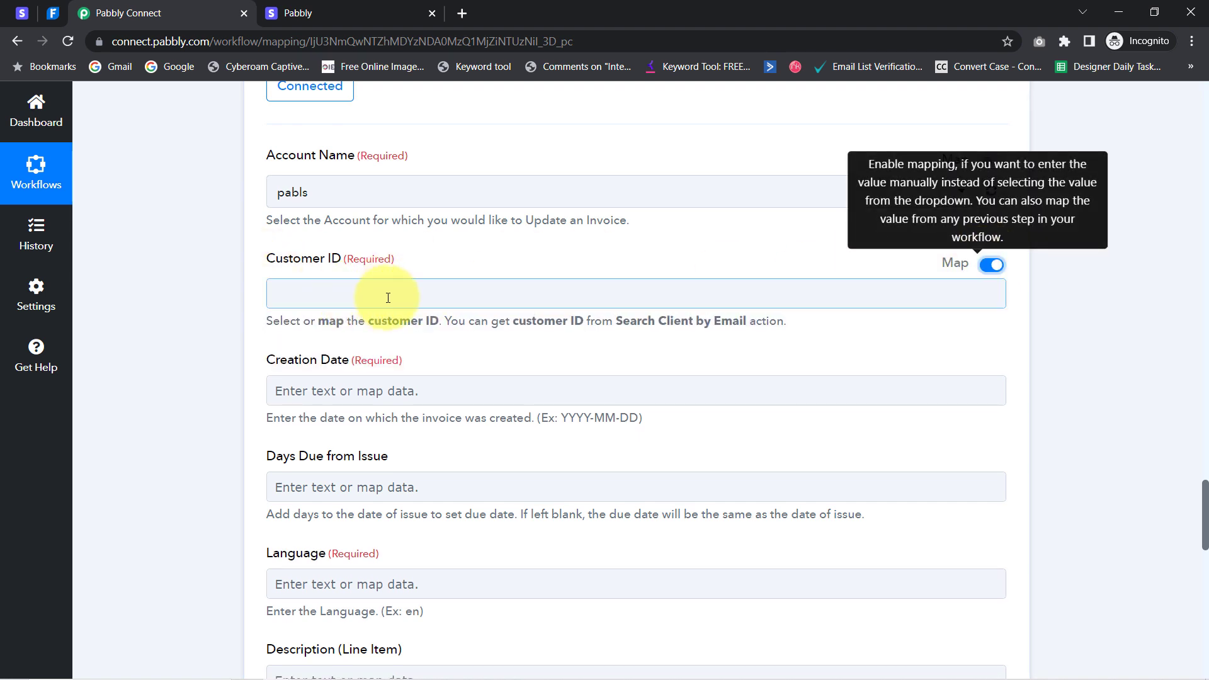
left_click(351, 295)
left_click(211, 302)
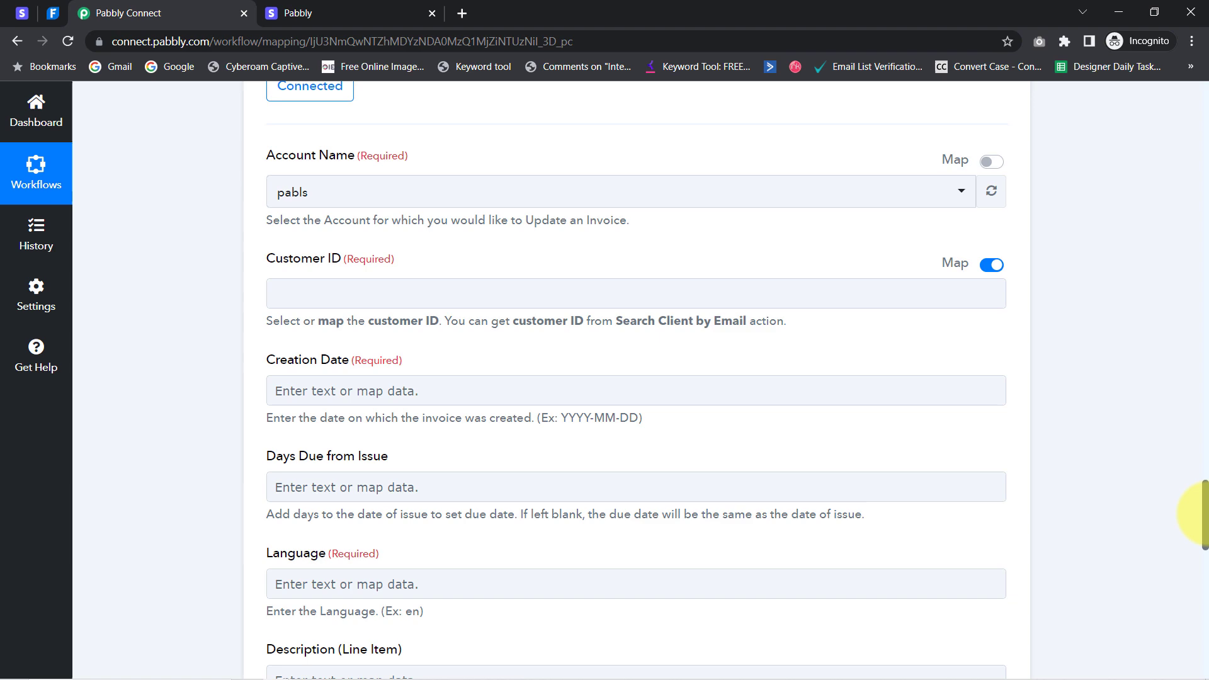
left_click_drag(1203, 513, 1121, 252)
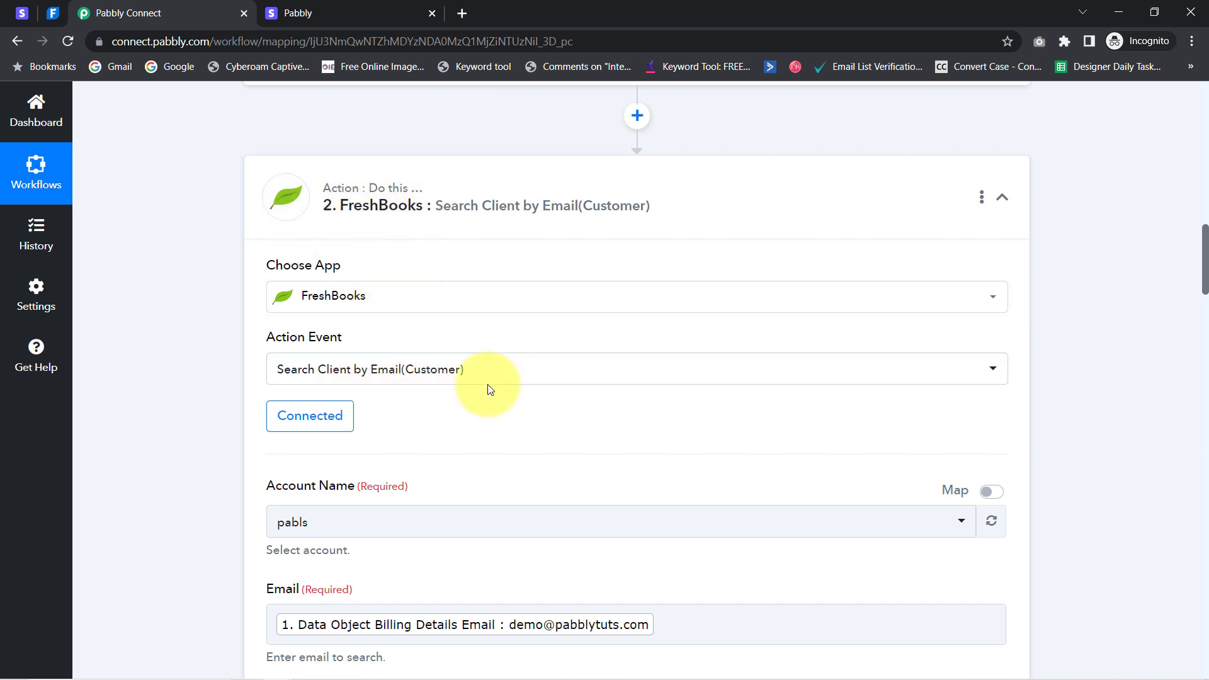
left_click_drag(1204, 248, 1202, 329)
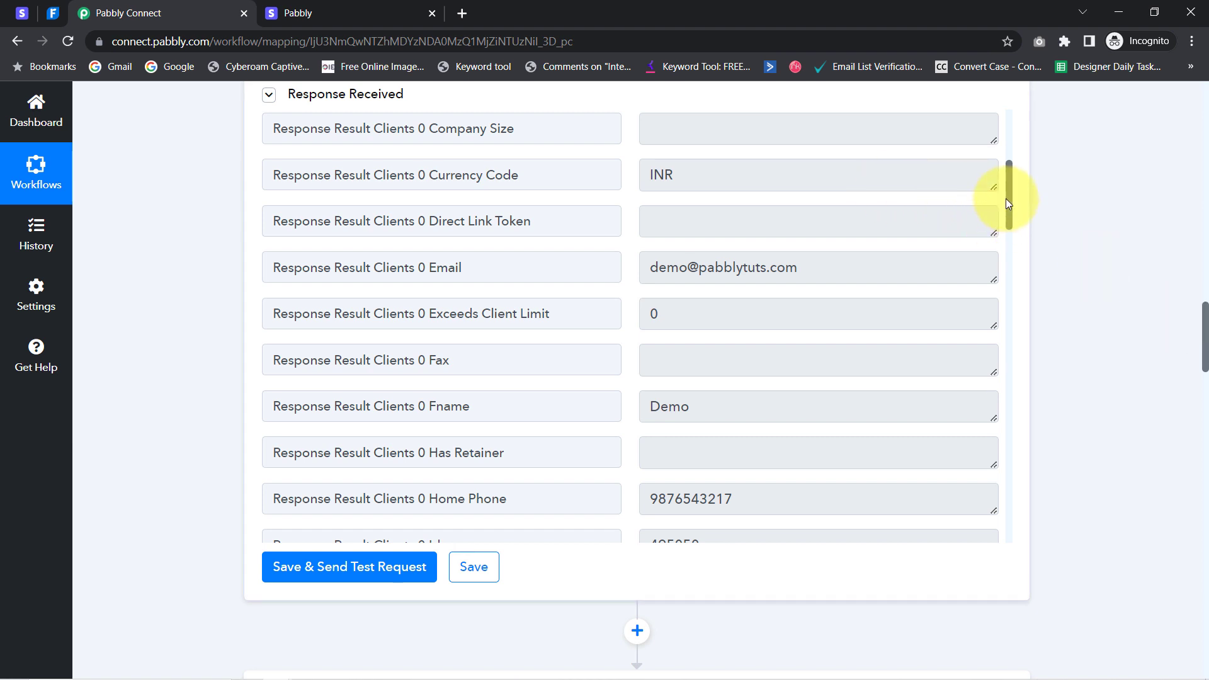
left_click_drag(1007, 198, 996, 233)
scroll(327, 286, "down", 4)
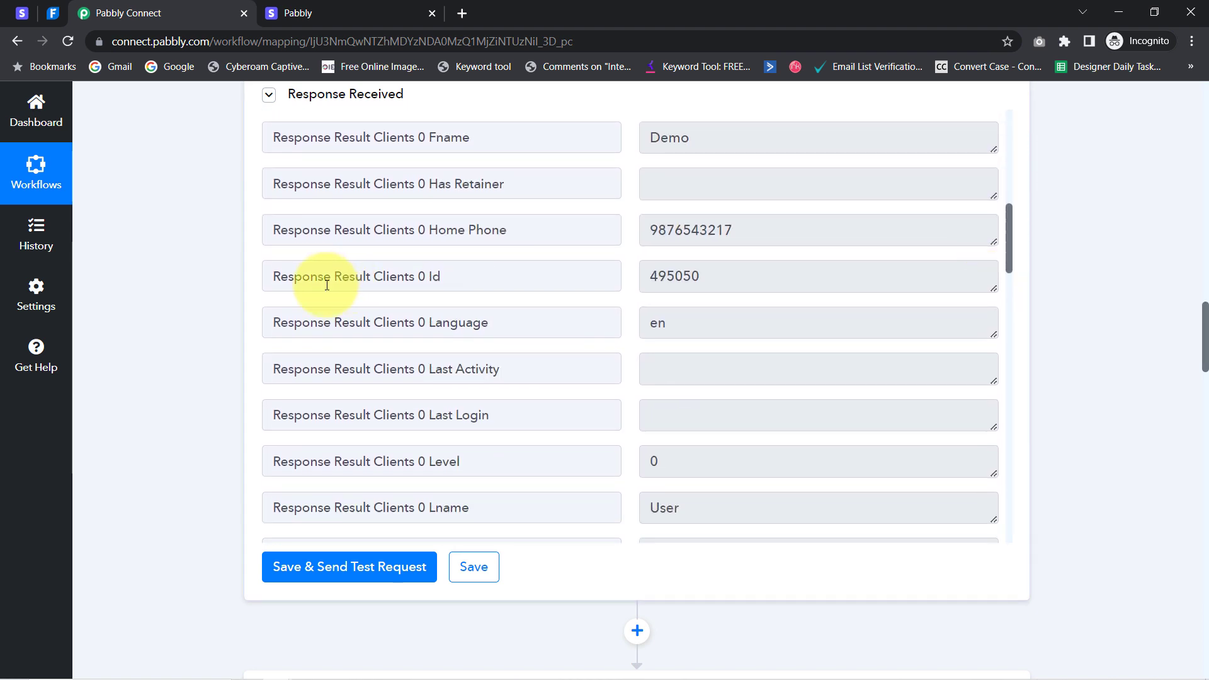
left_click_drag(356, 287, 502, 275)
left_click_drag(697, 275, 382, 272)
left_click(439, 275)
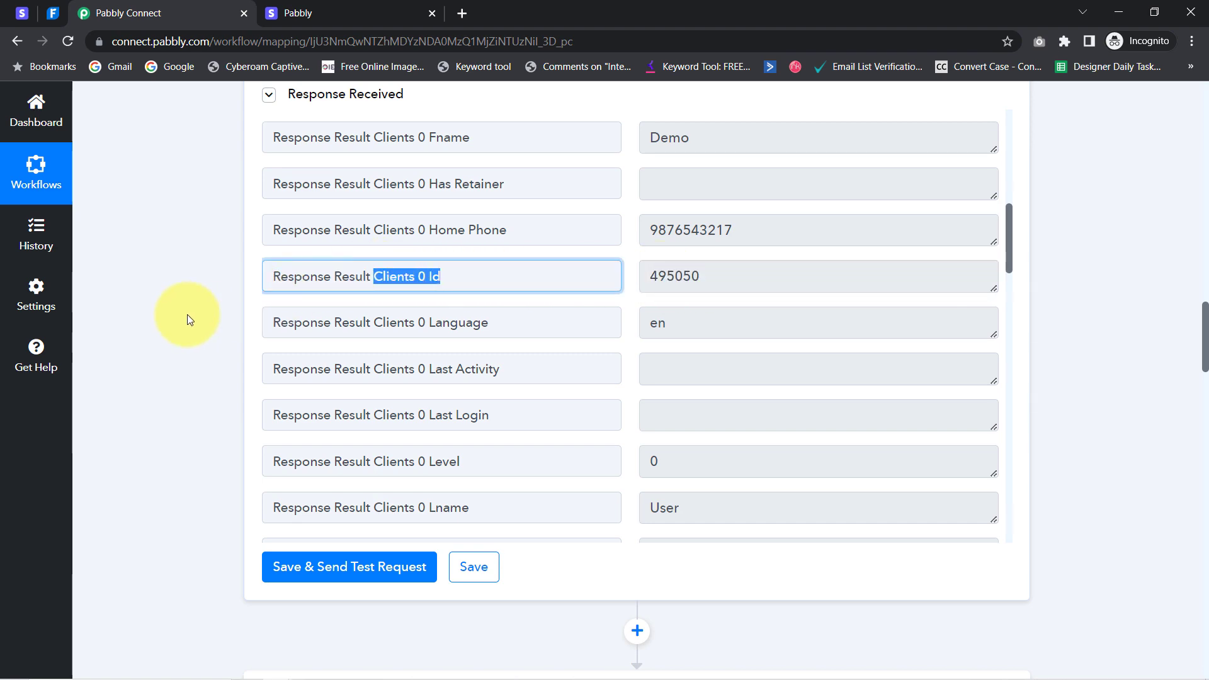
left_click(1207, 329)
left_click_drag(1207, 331, 1173, 523)
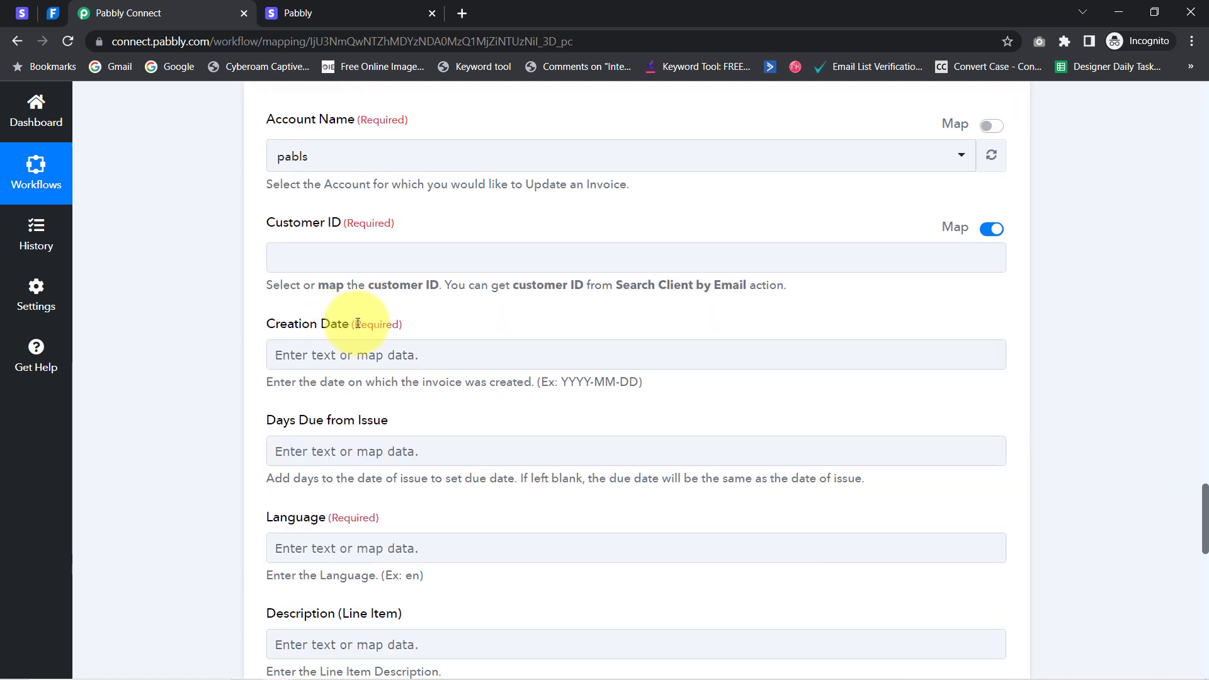
Map the FreshBooks search's Response Result Clients 0 Id (495050) into the invoice's Customer ID
left_click(315, 258)
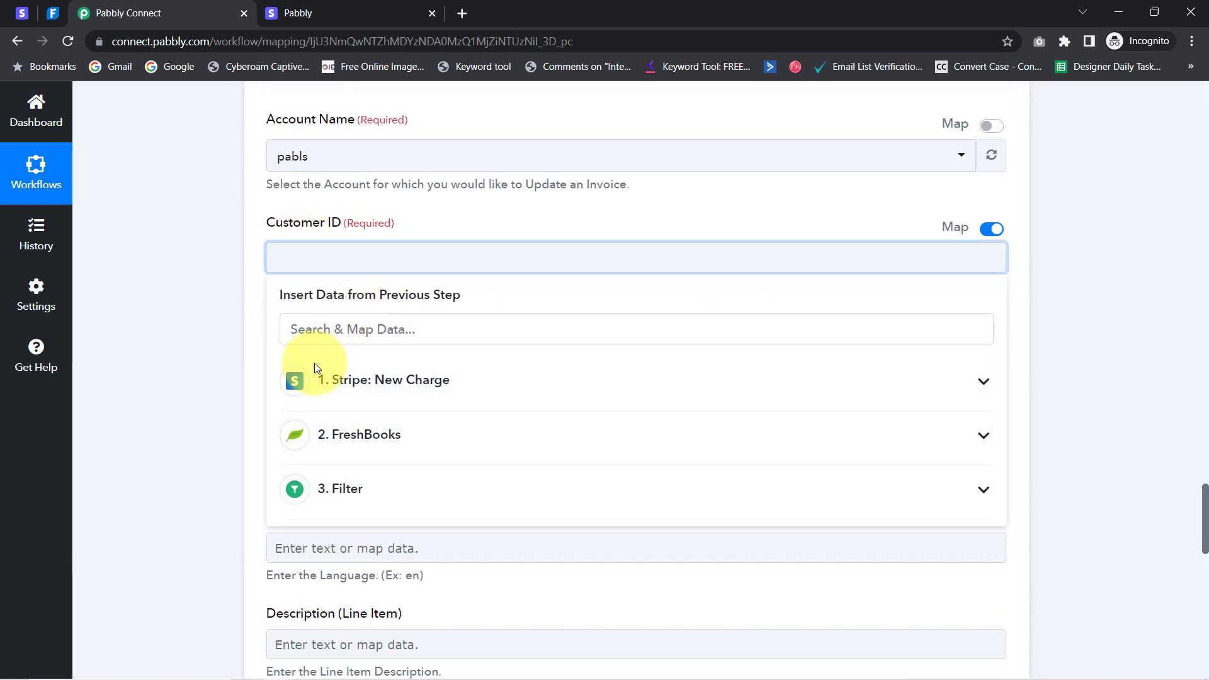
left_click(306, 328)
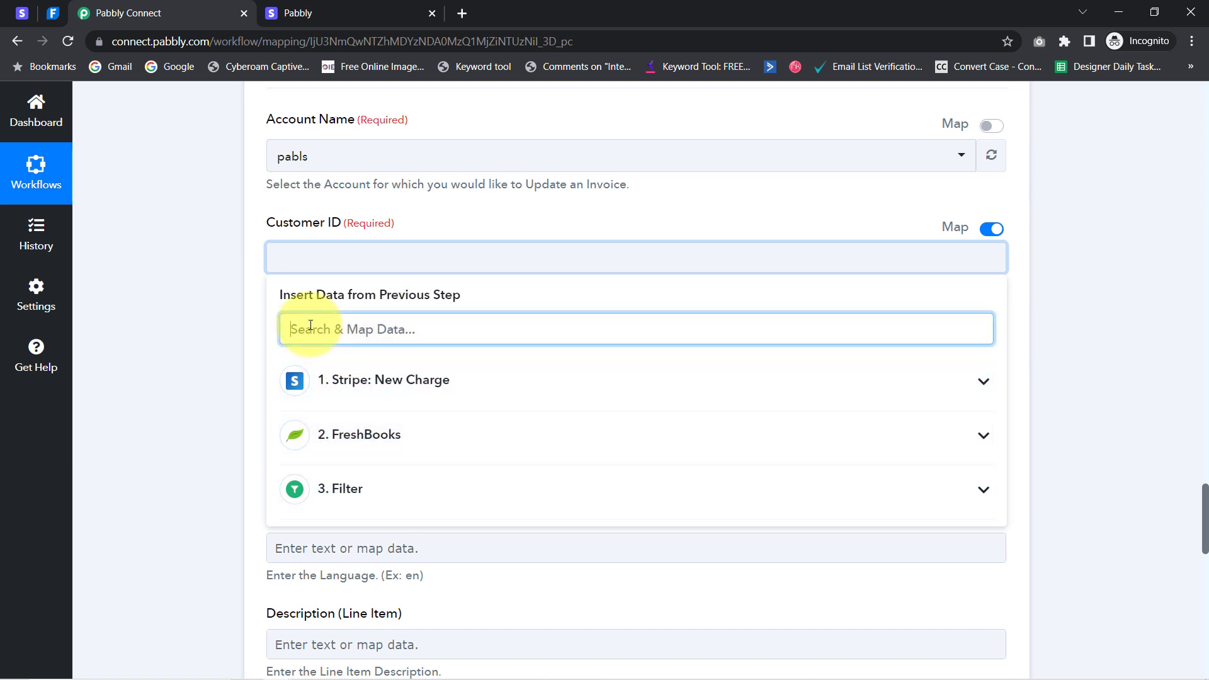
type("Clients 0 Id")
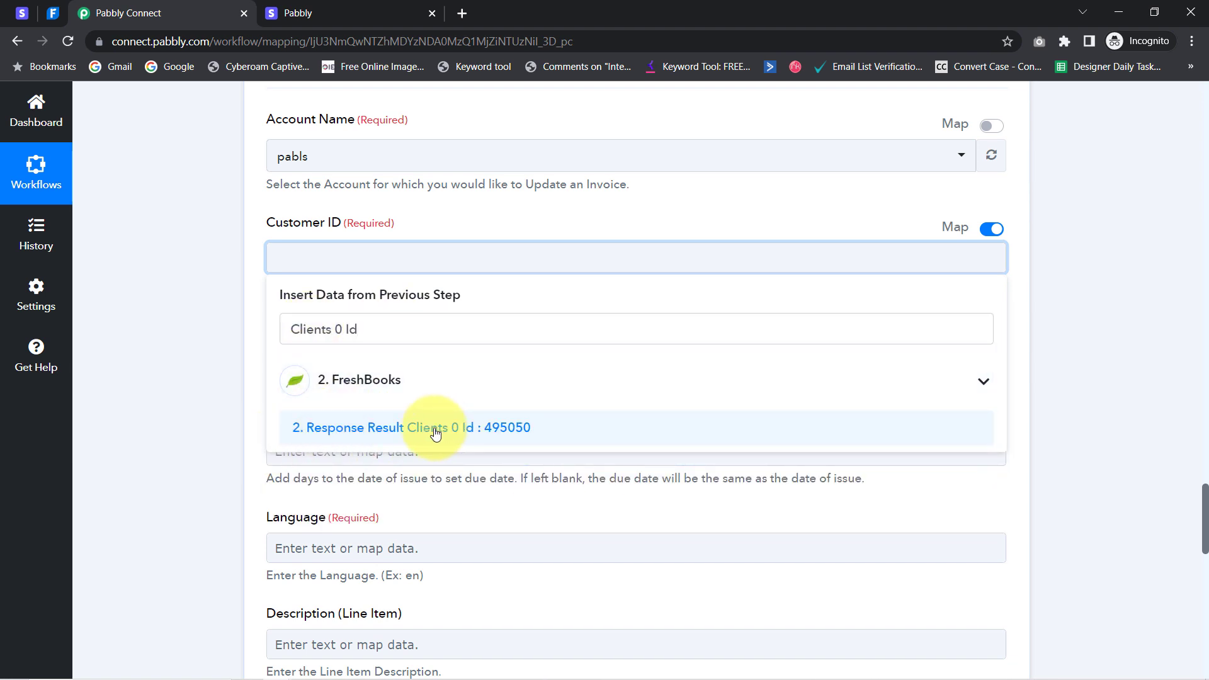
left_click(427, 431)
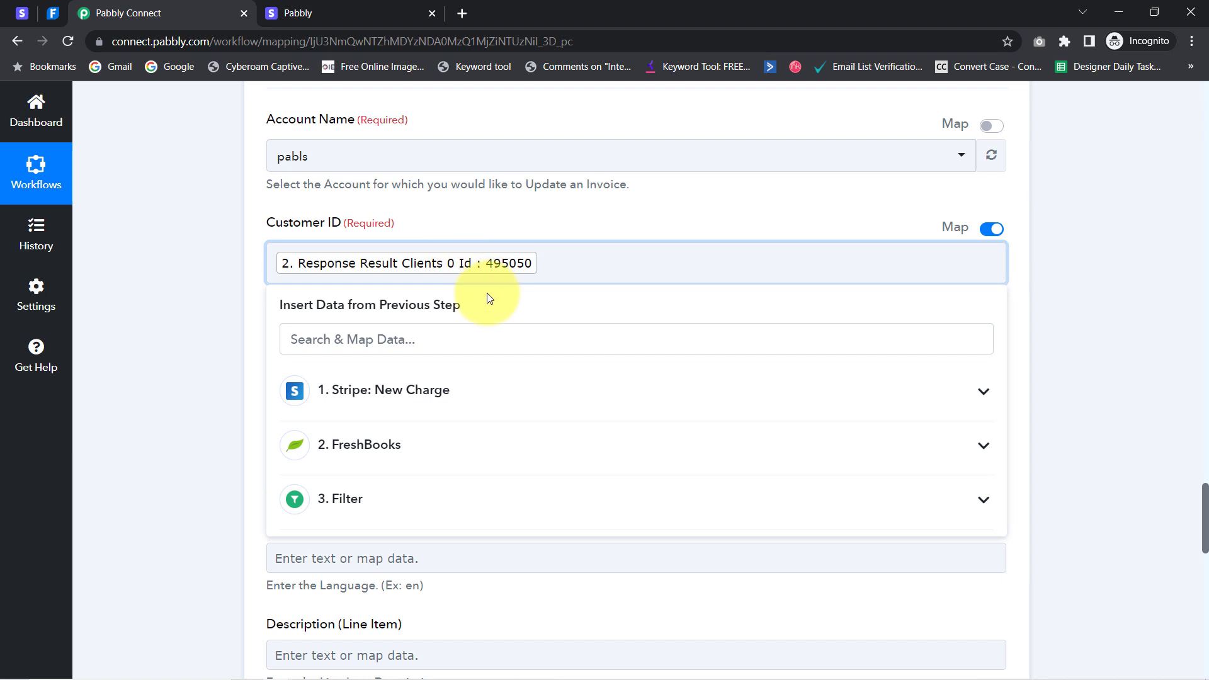
left_click(182, 293)
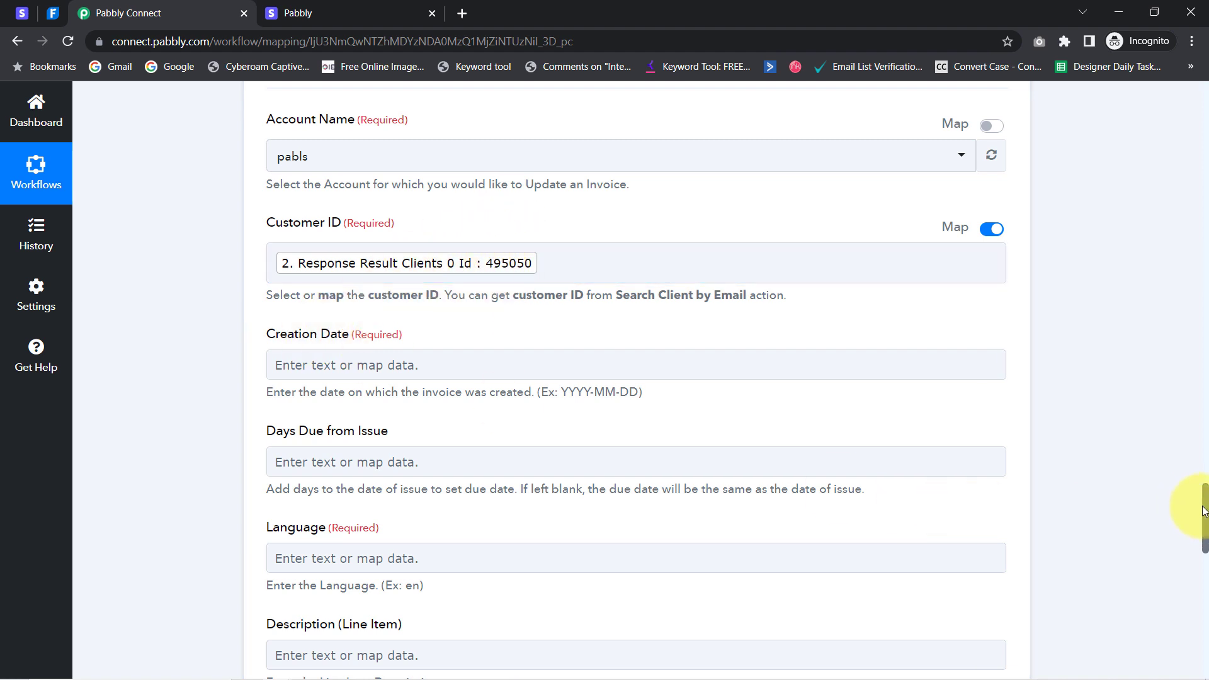
scroll(1196, 507, "down", 2)
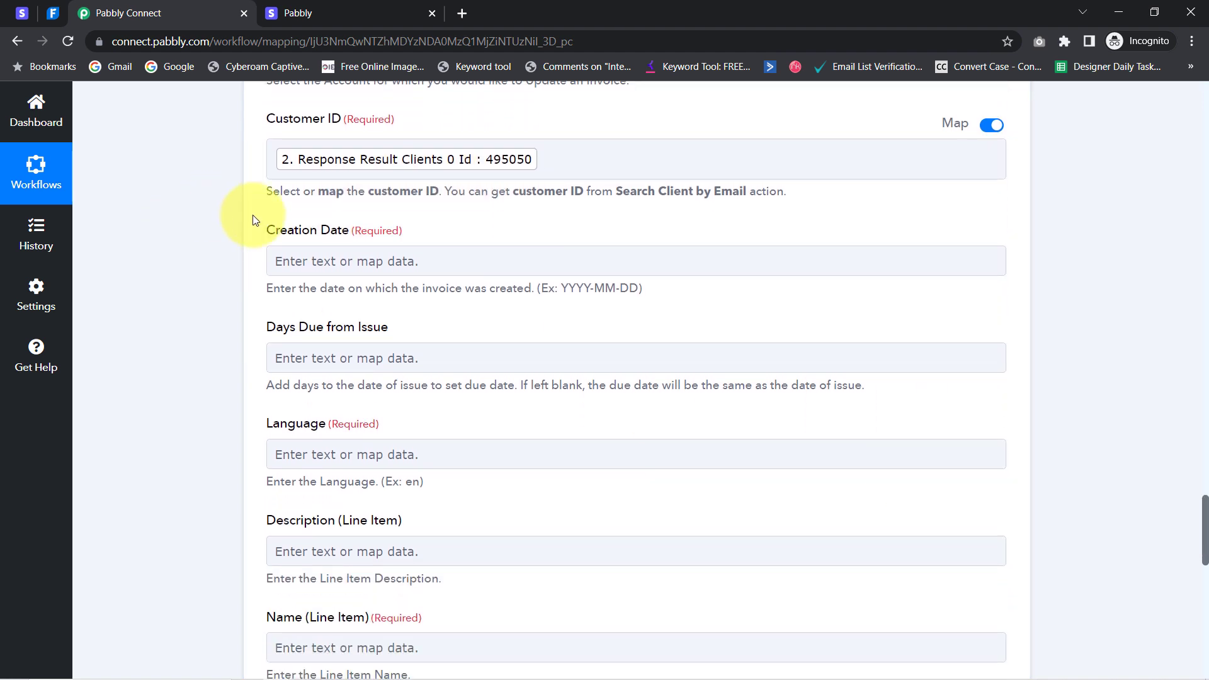
left_click_drag(261, 238, 341, 238)
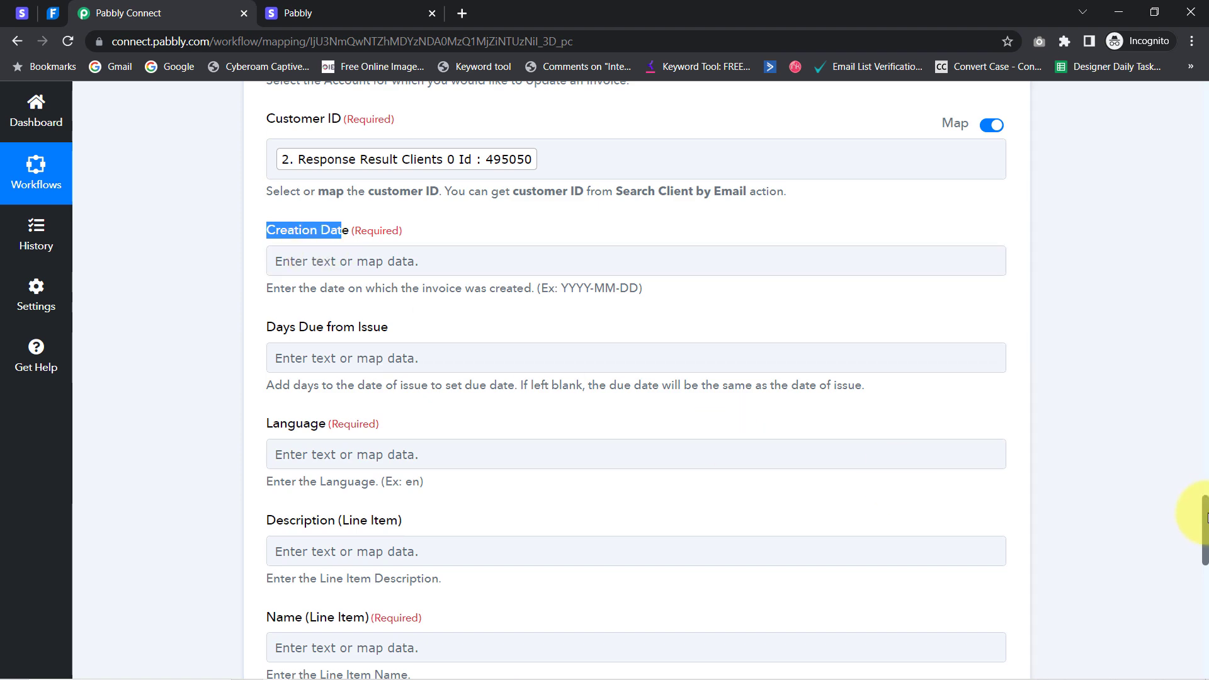
left_click_drag(1206, 512, 1184, 181)
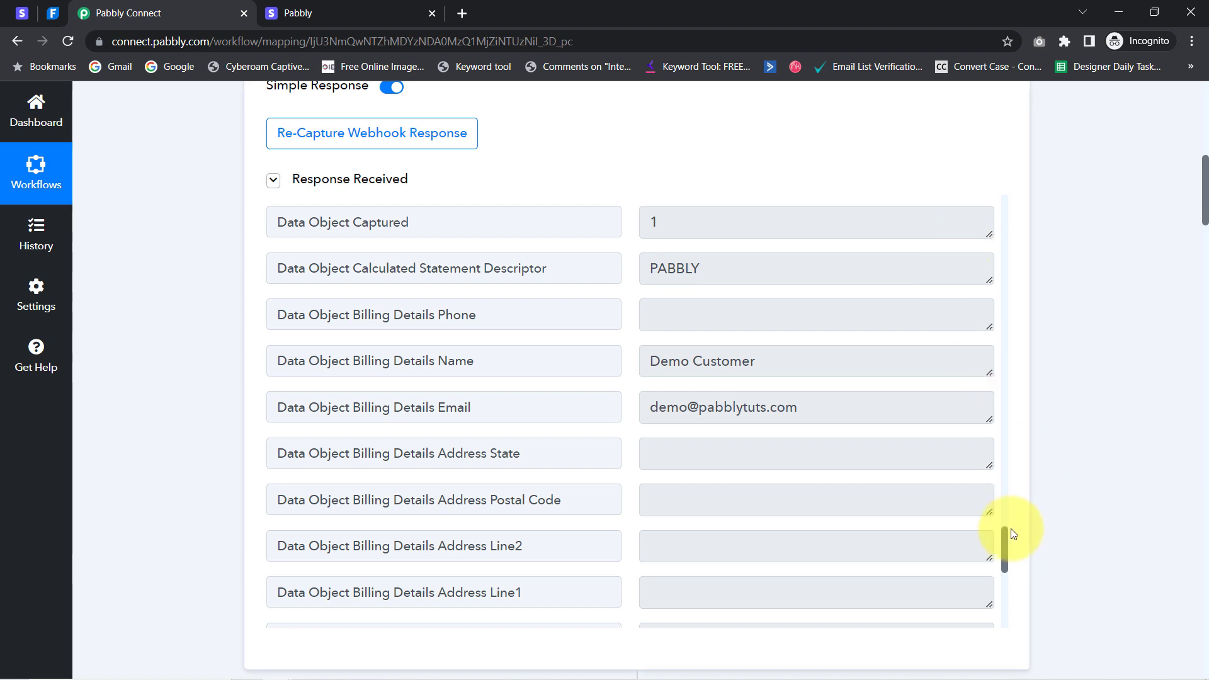
left_click_drag(1007, 513, 1013, 640)
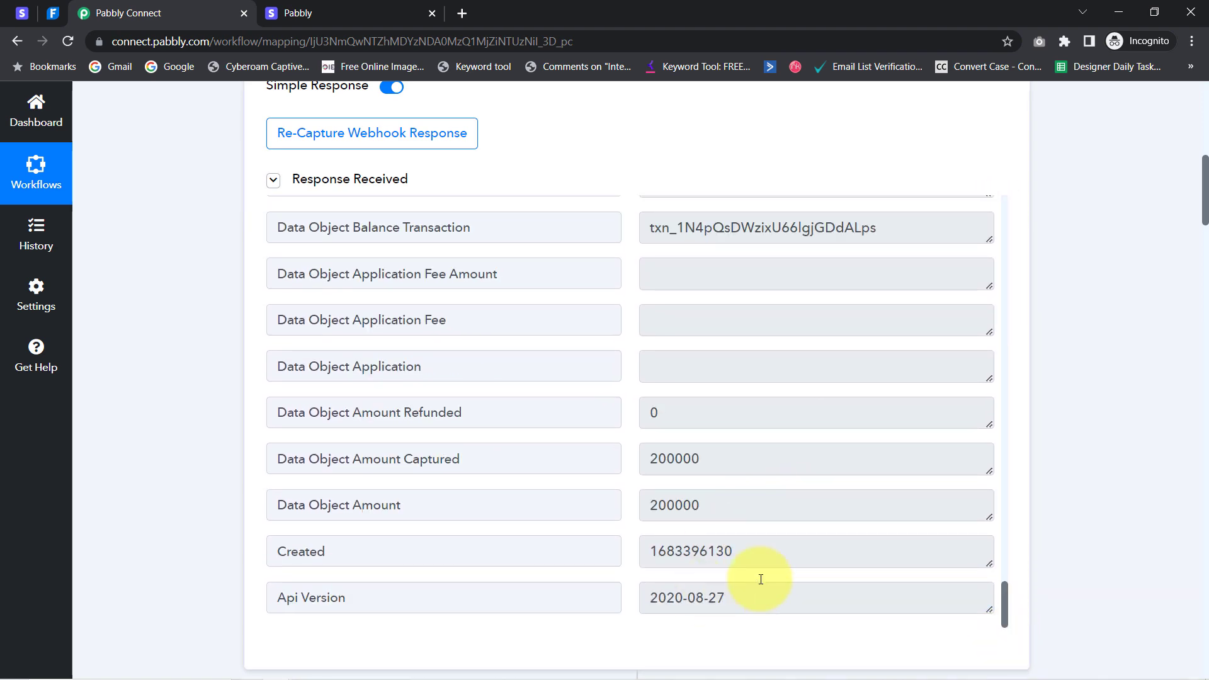
left_click_drag(670, 552, 756, 547)
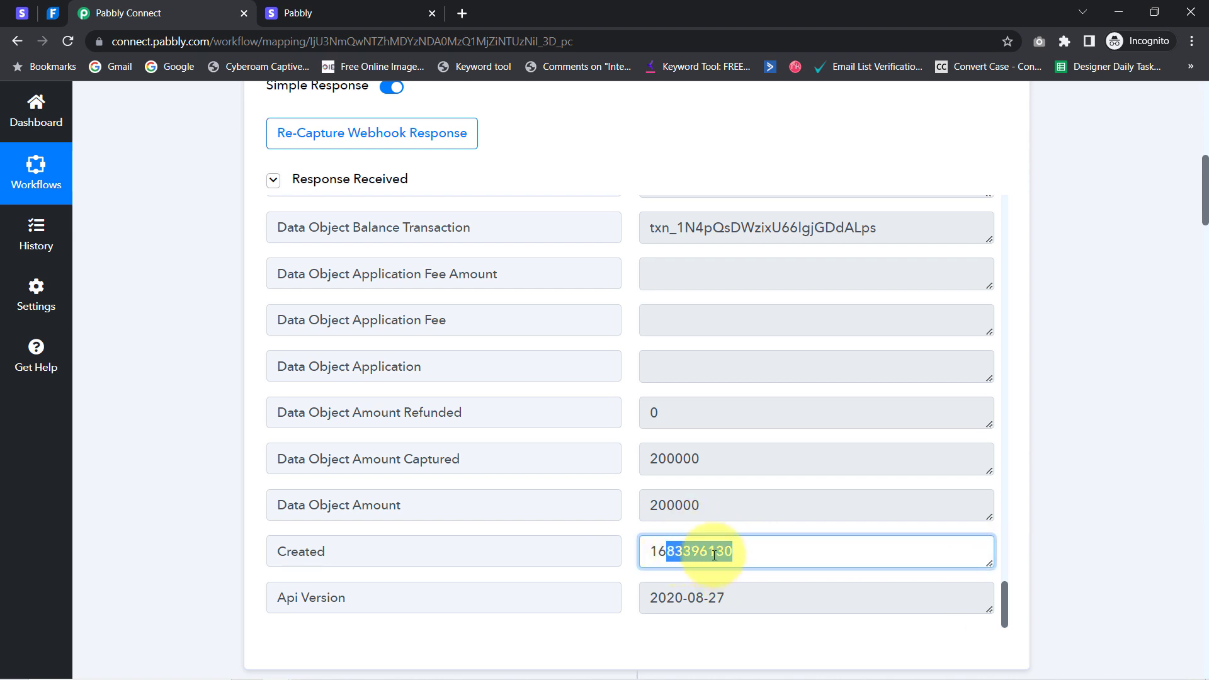
left_click_drag(1206, 201, 1172, 521)
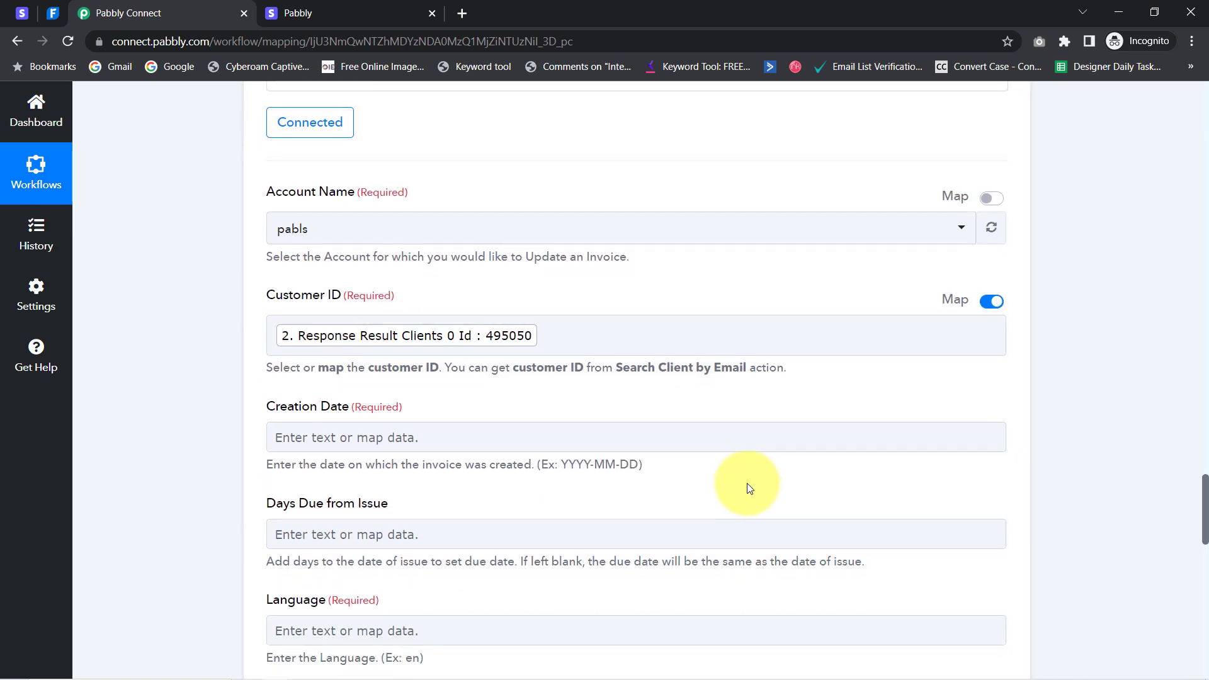
left_click_drag(568, 464, 623, 464)
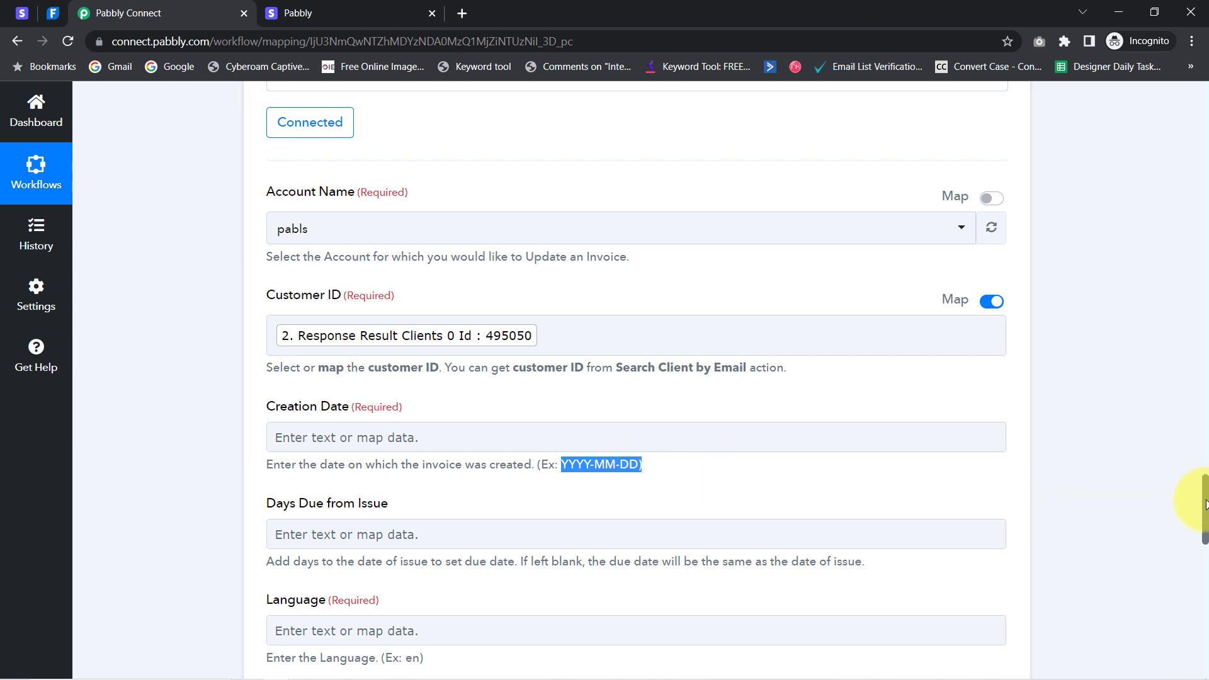
left_click_drag(1205, 503, 1200, 438)
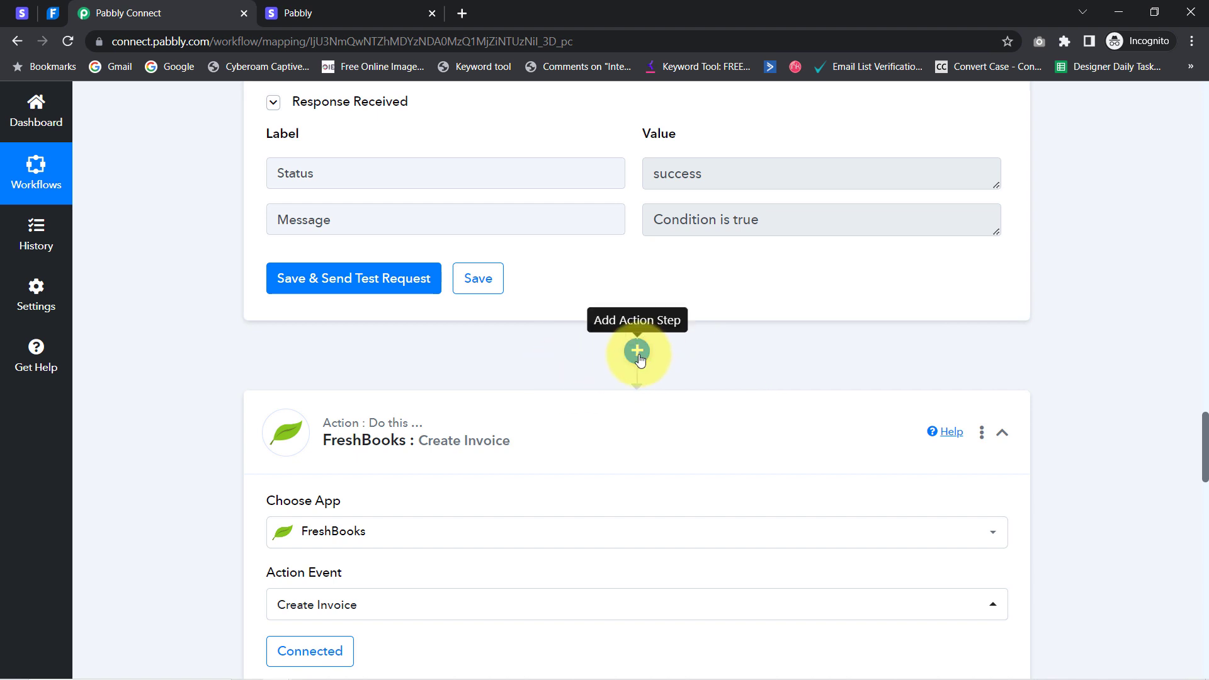
Add a Date/Time Formatter step before the FreshBooks invoice, set to the Format Date Only action
left_click(638, 352)
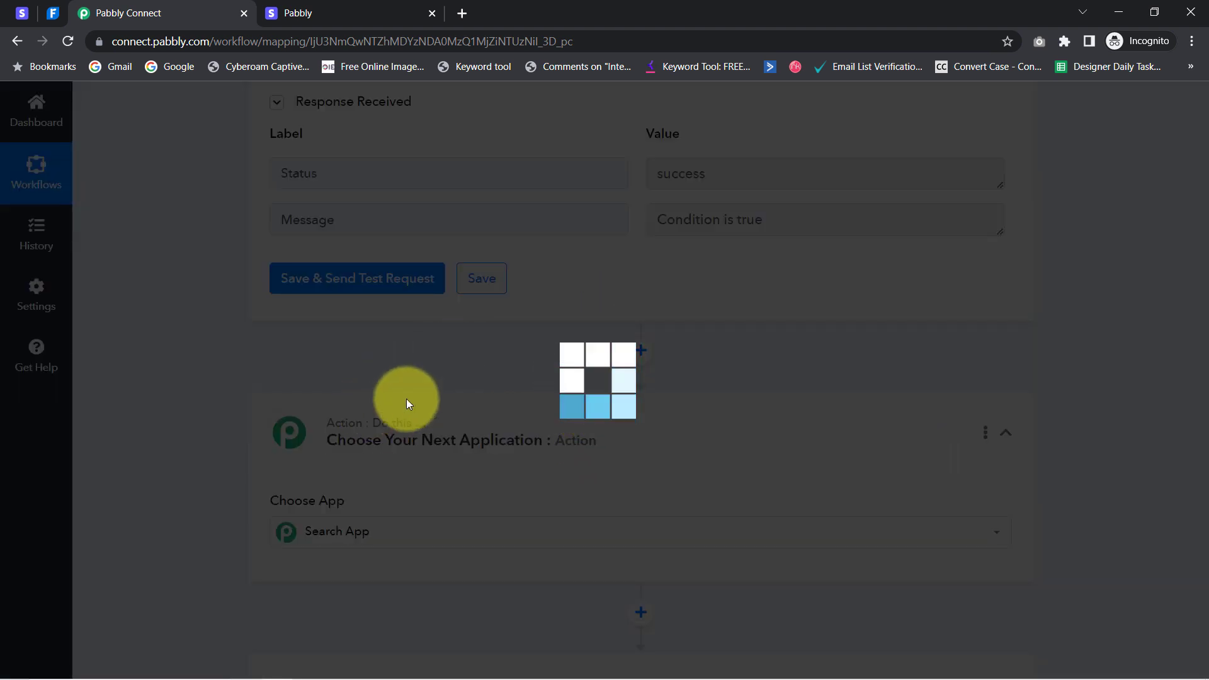
type("date")
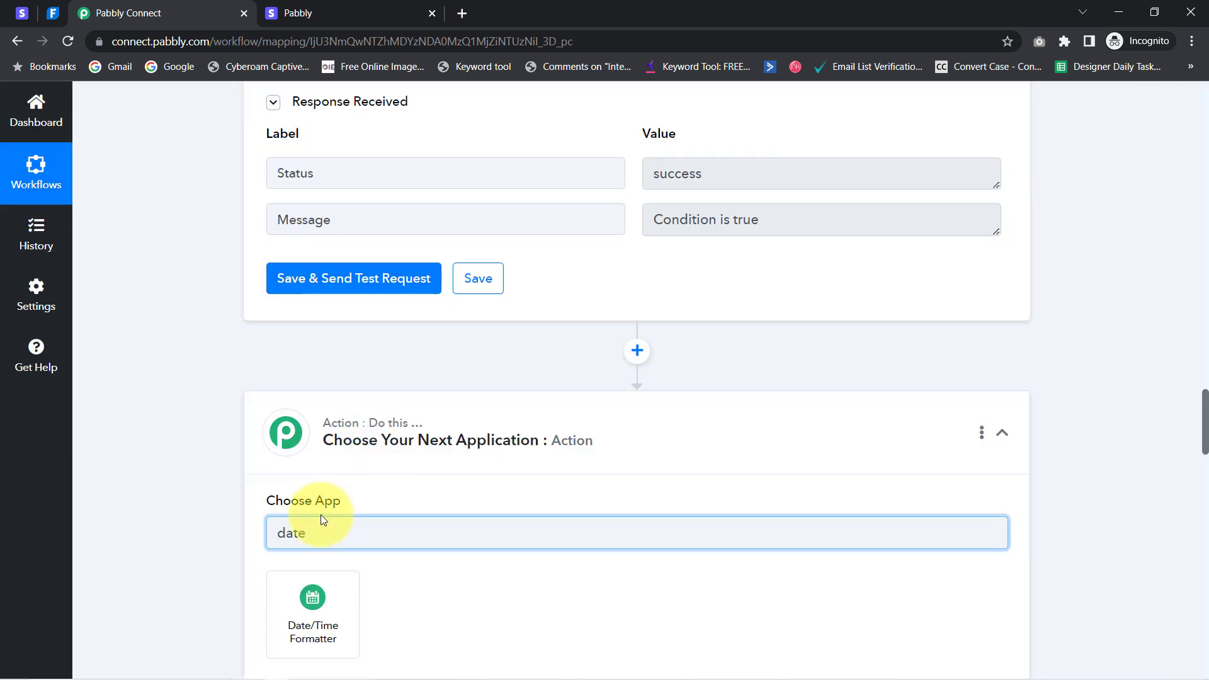
left_click(302, 648)
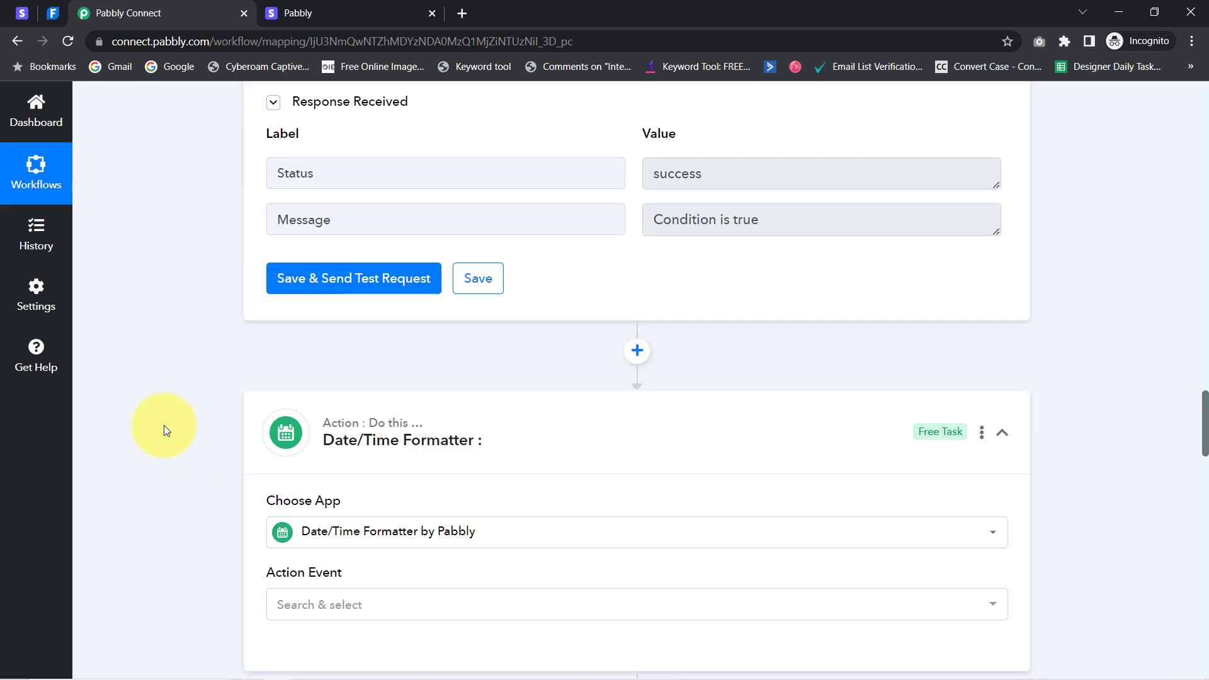
scroll(163, 425, "down", 5)
left_click(296, 293)
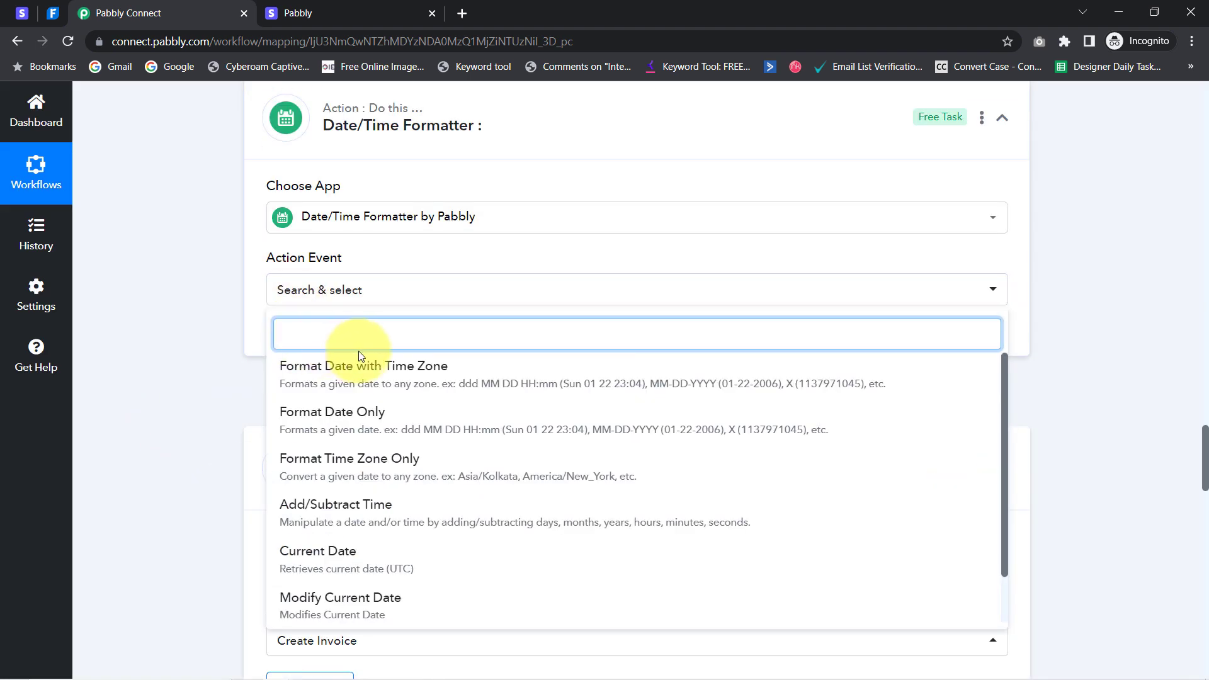
left_click(370, 422)
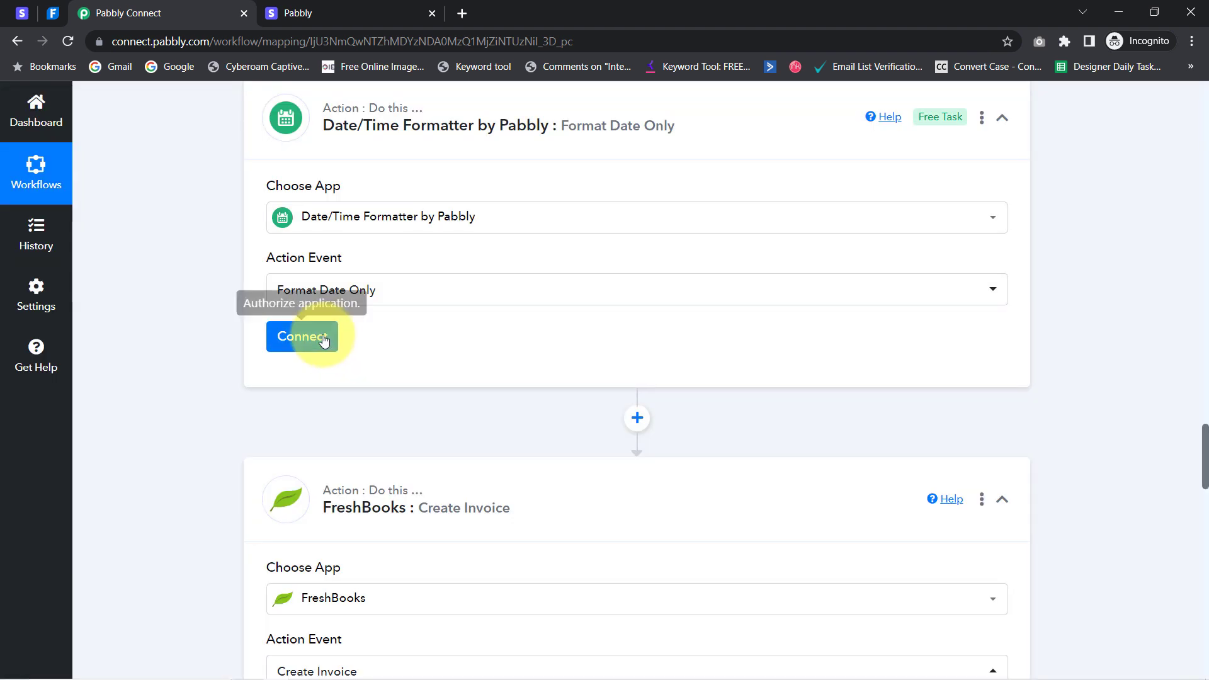
Authorize the formatter and map the Stripe charge's '1. Created' timestamp into Date
left_click(315, 345)
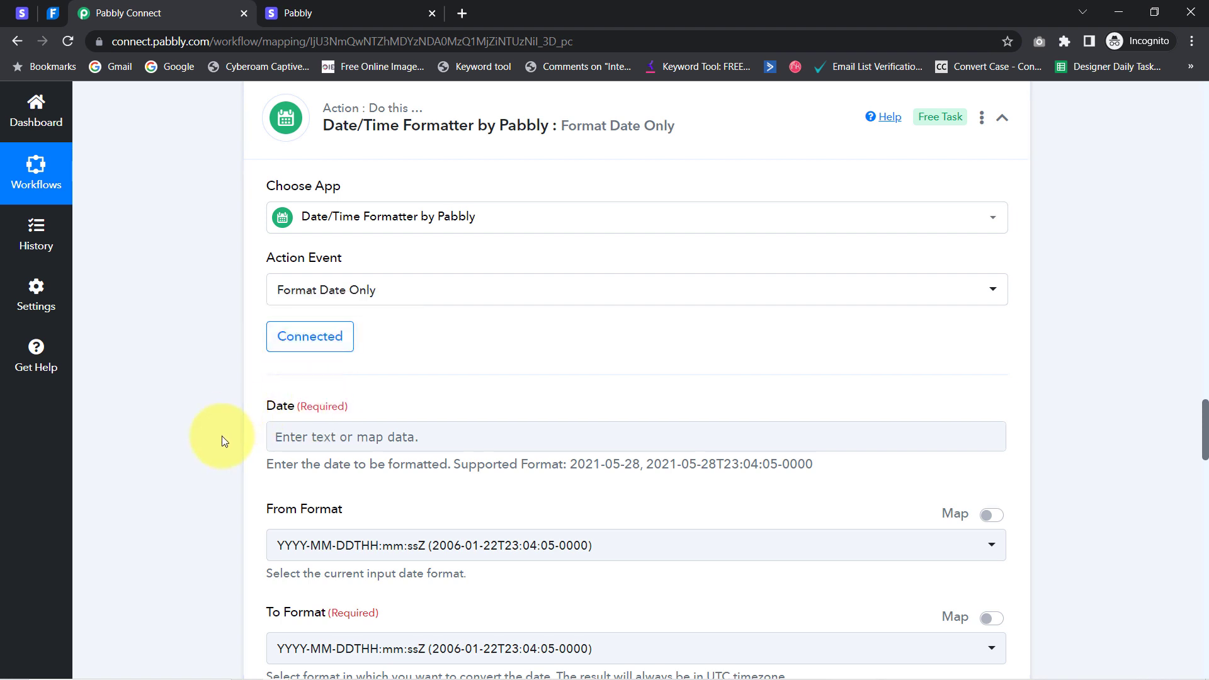
scroll(242, 419, "down", 1)
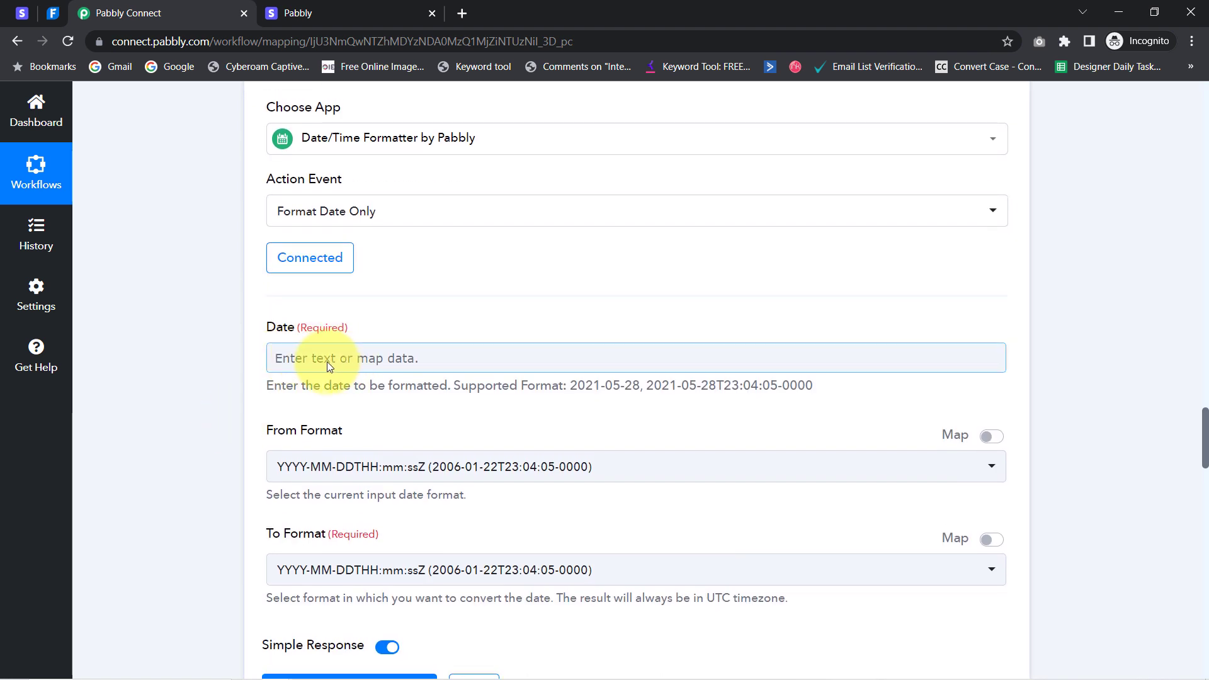
left_click(327, 361)
left_click(309, 427)
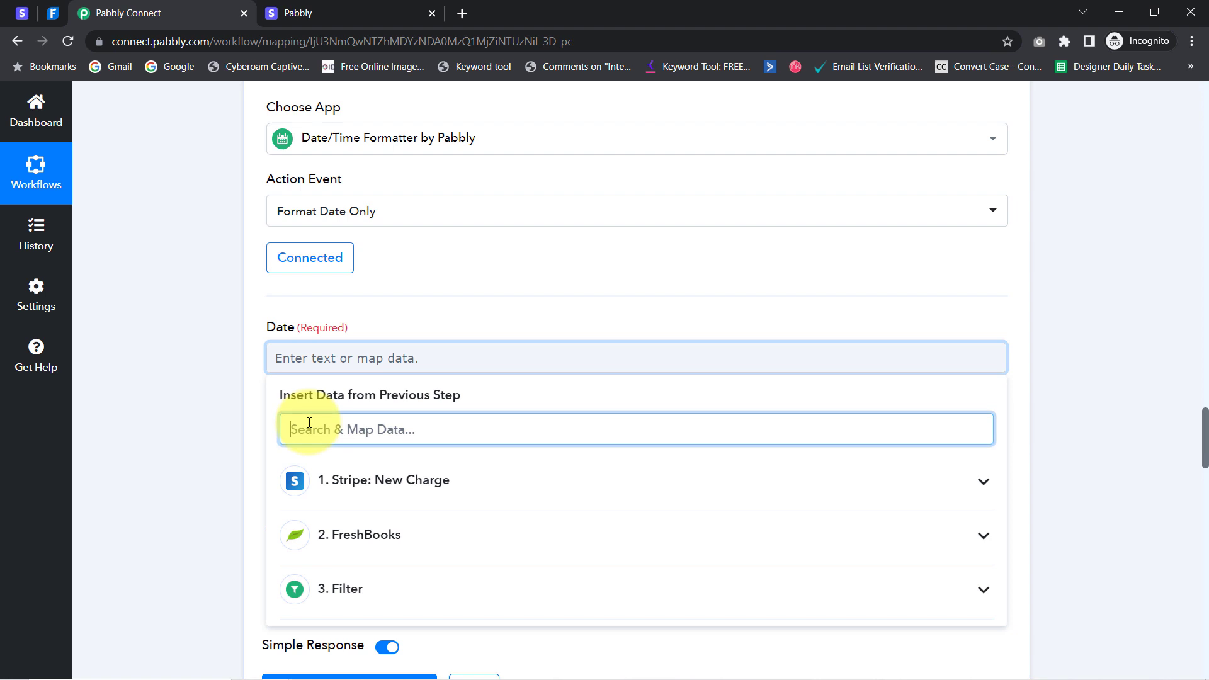
type("create")
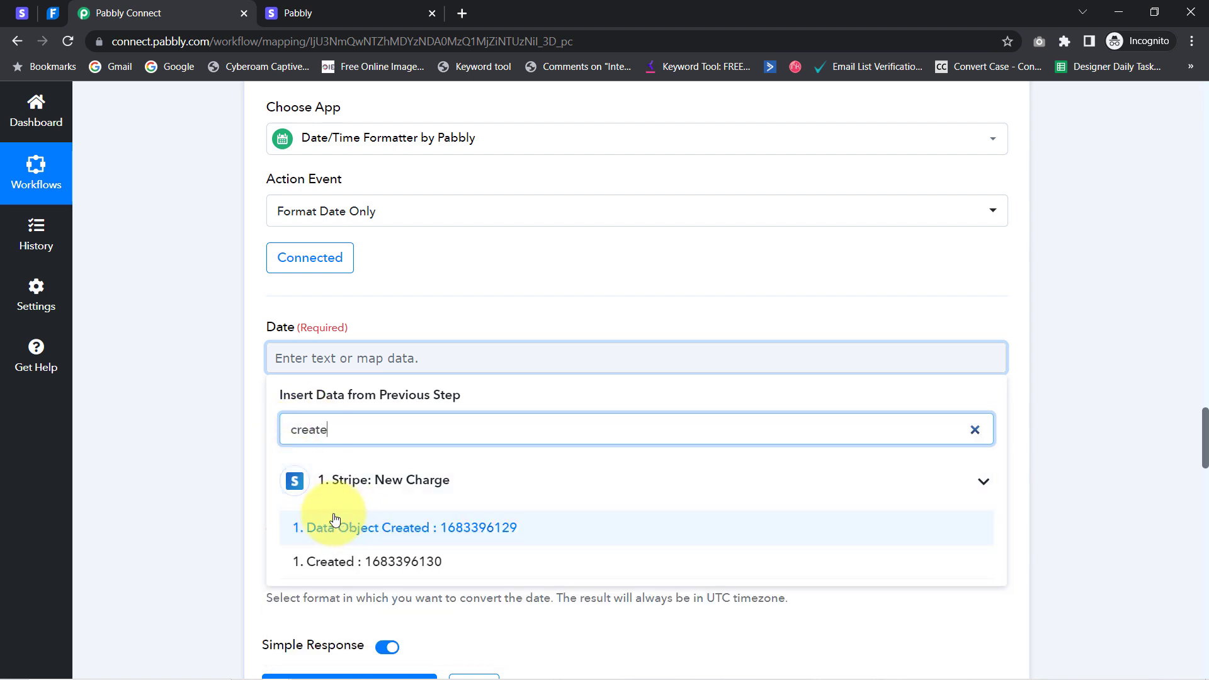
left_click(392, 567)
left_click(252, 474)
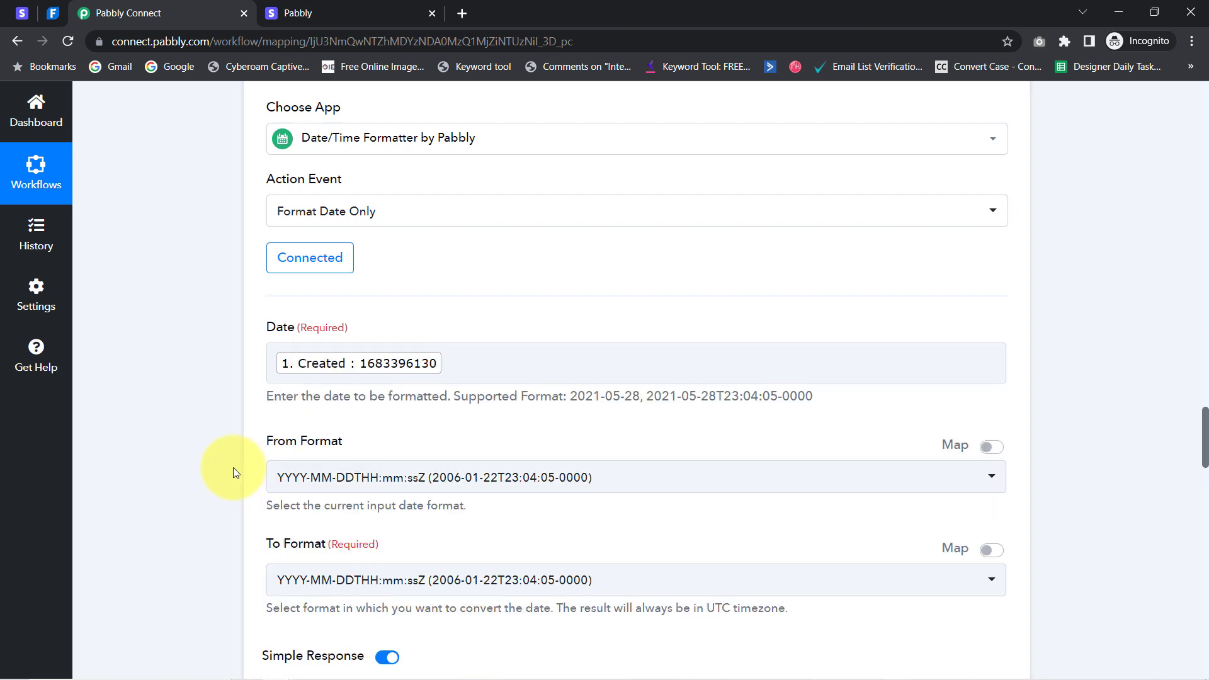
scroll(218, 443, "down", 4)
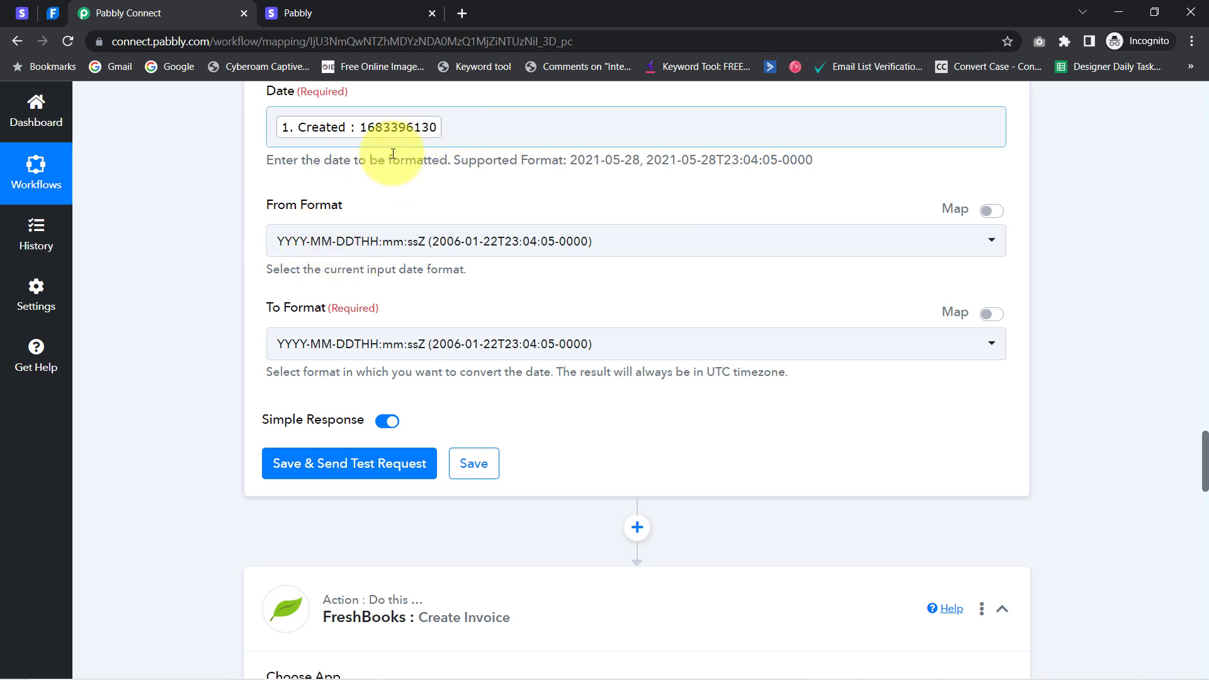
Set From Format to Timestamp and To Format to YYYY-MM-DD
left_click(343, 242)
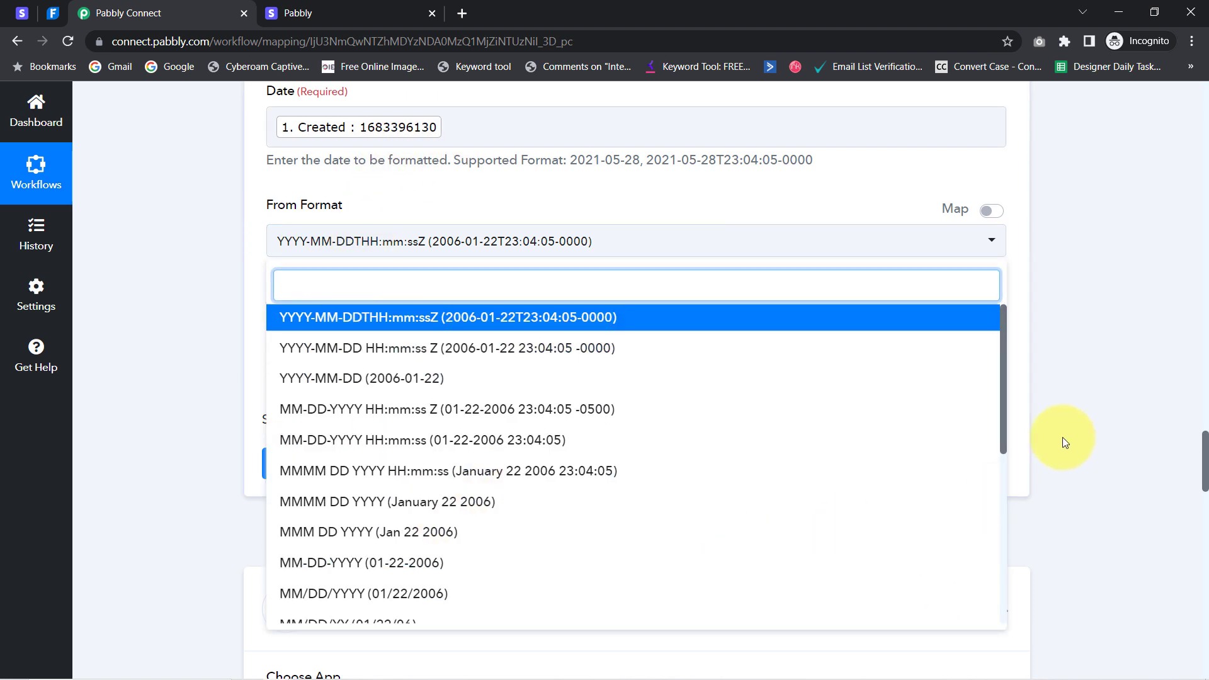
left_click_drag(1006, 409, 980, 602)
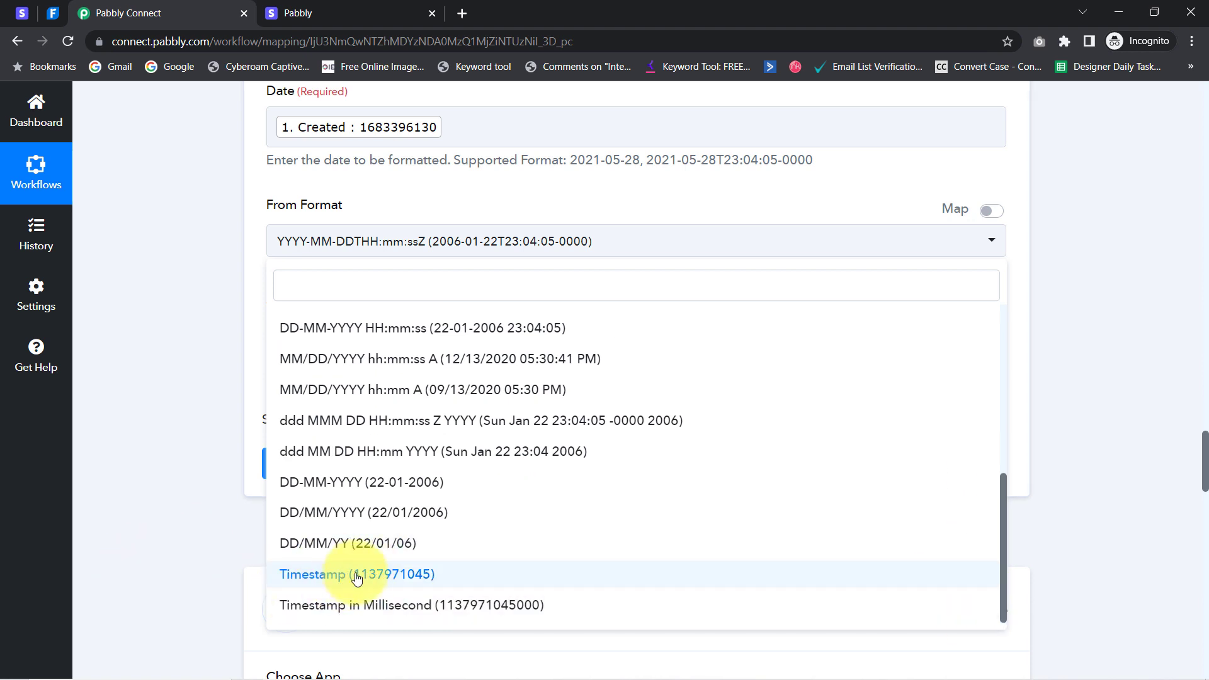
left_click(334, 574)
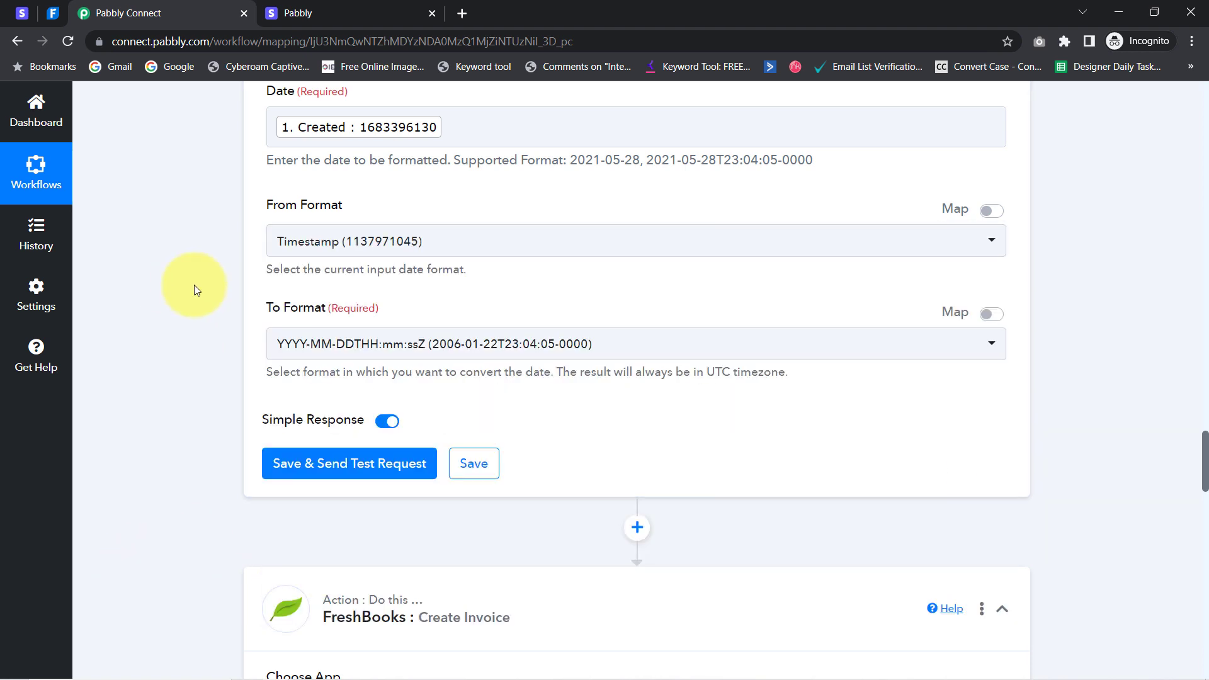
left_click(312, 359)
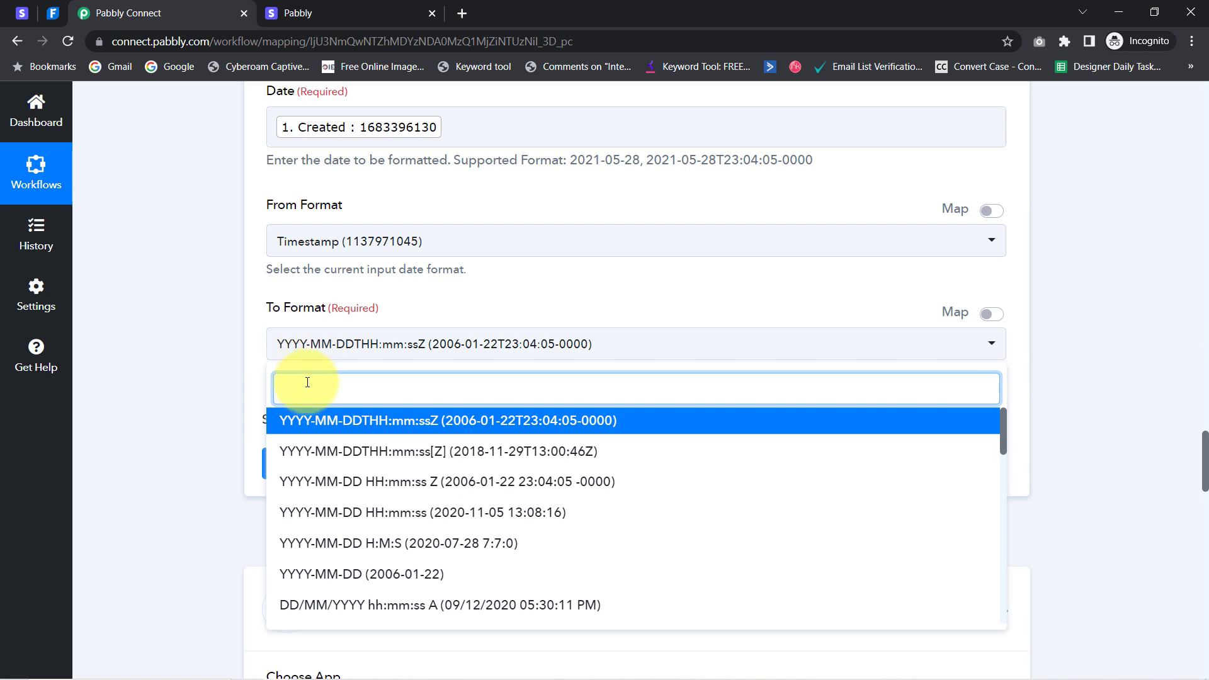
type("yy")
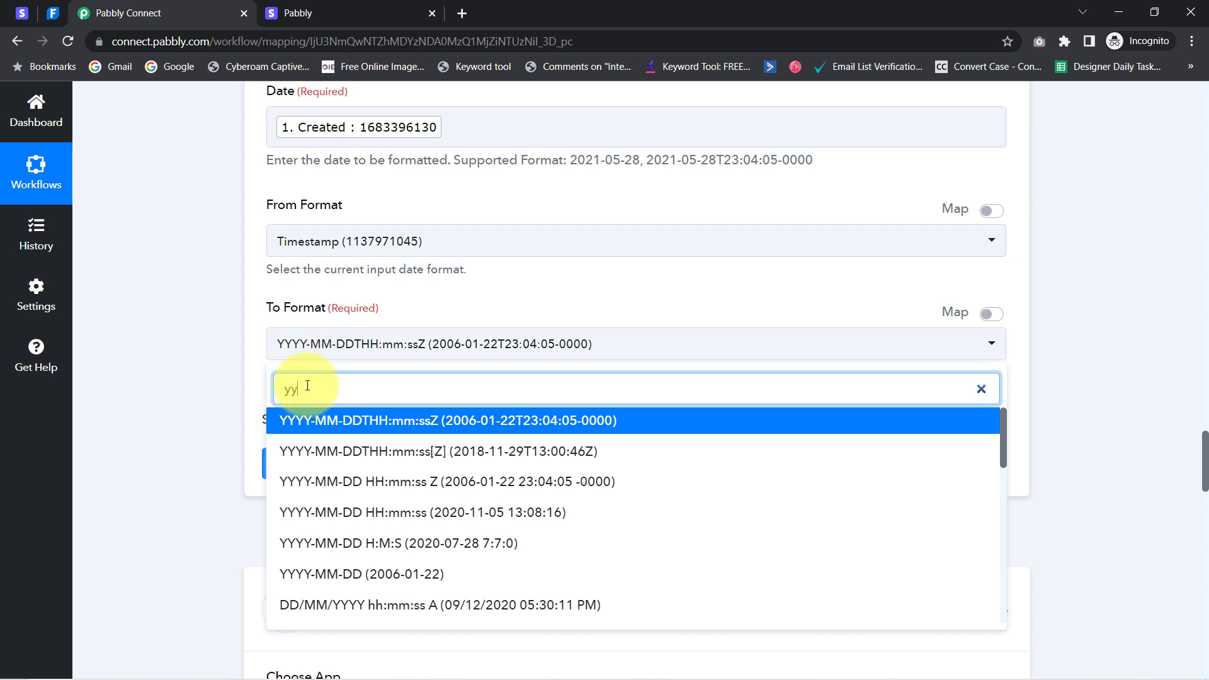
type("yy-")
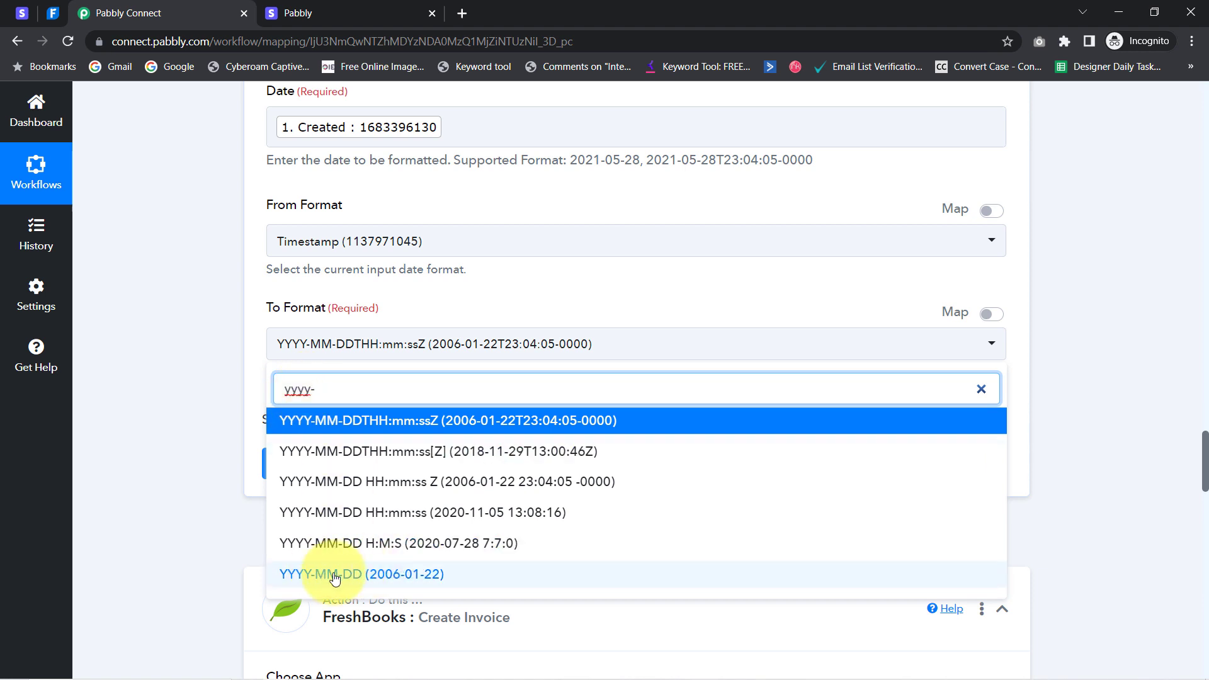
left_click(345, 576)
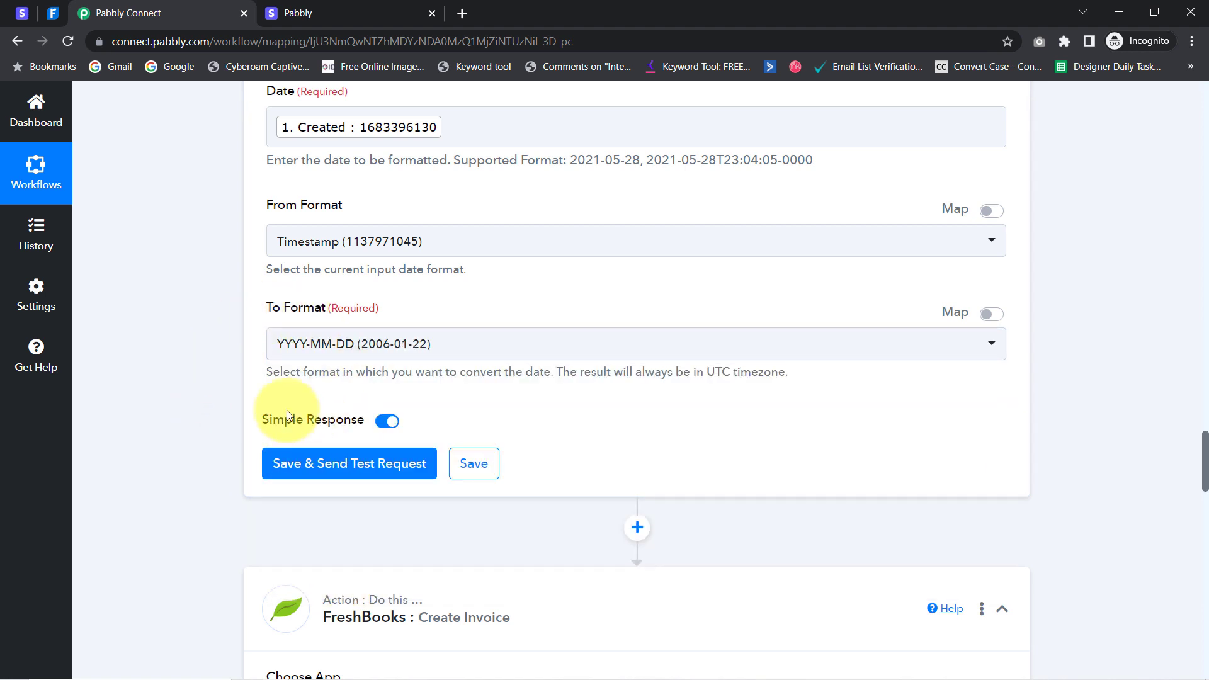
Save and test the formatter step, confirming the result 2023-05-06
left_click(330, 469)
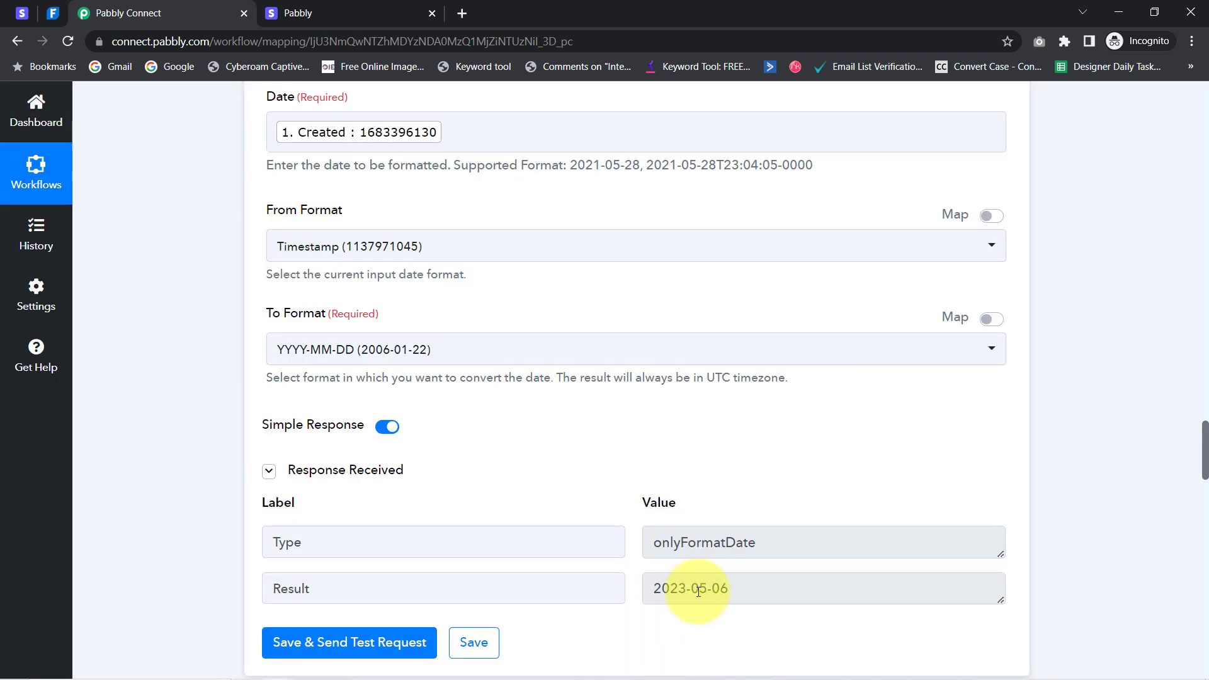
left_click(731, 585)
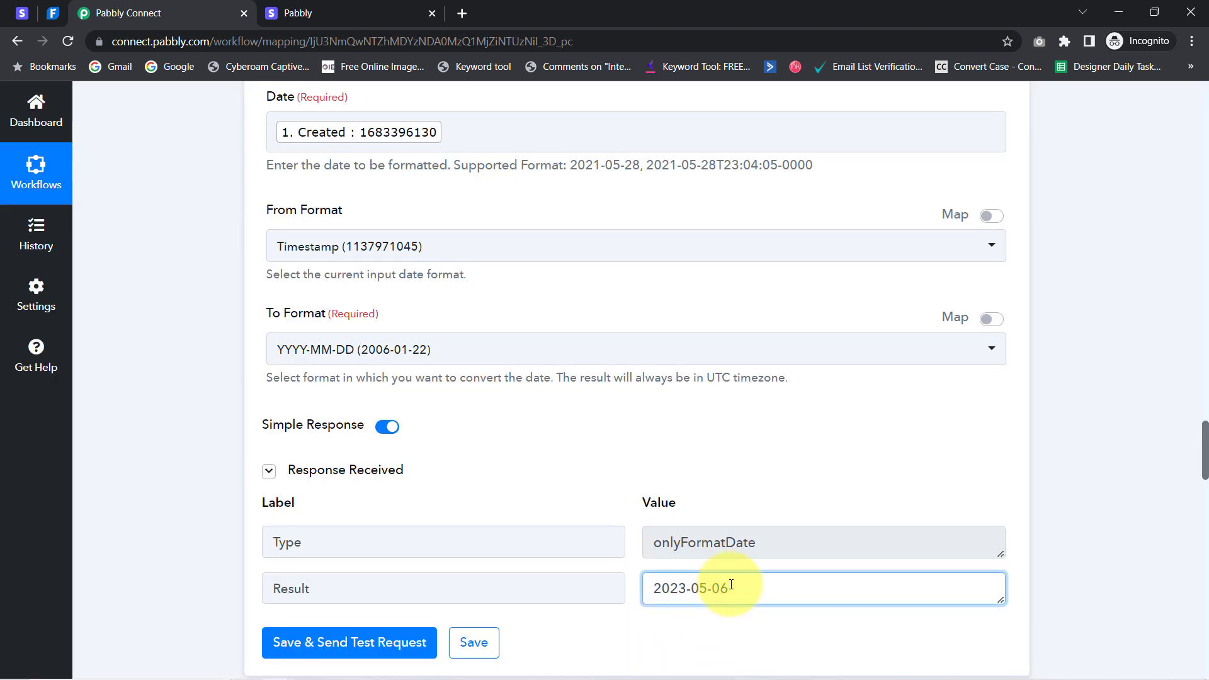
left_click_drag(730, 586, 626, 588)
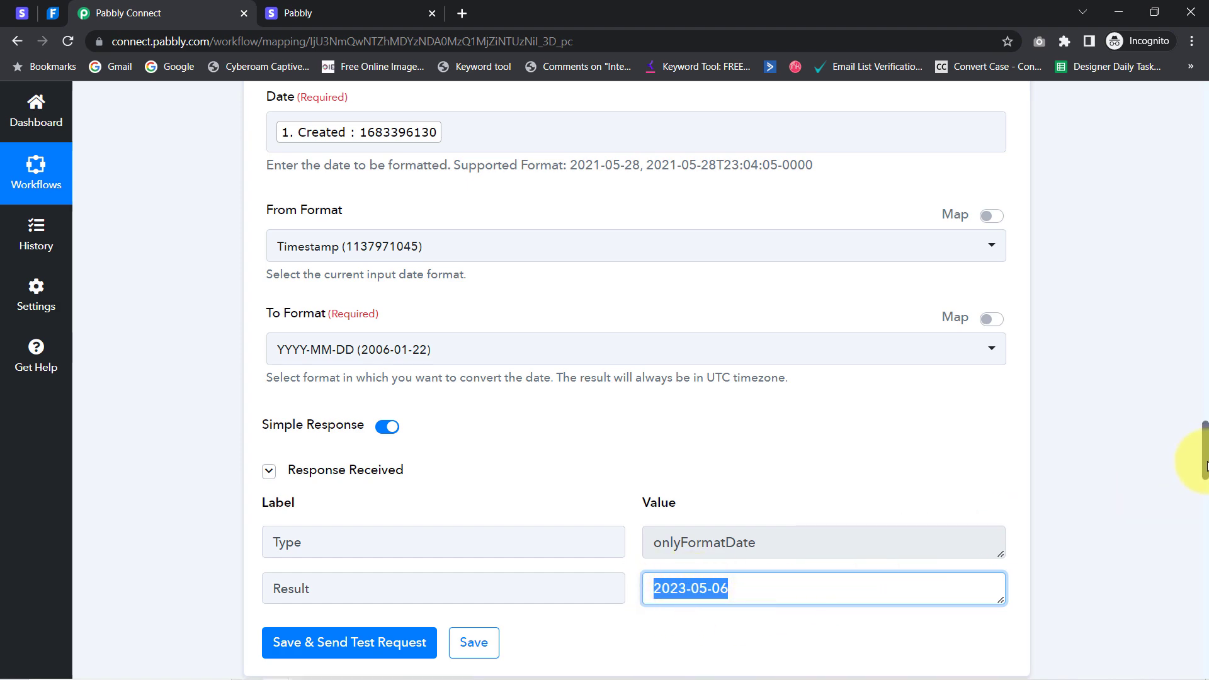
left_click_drag(1206, 466, 1172, 561)
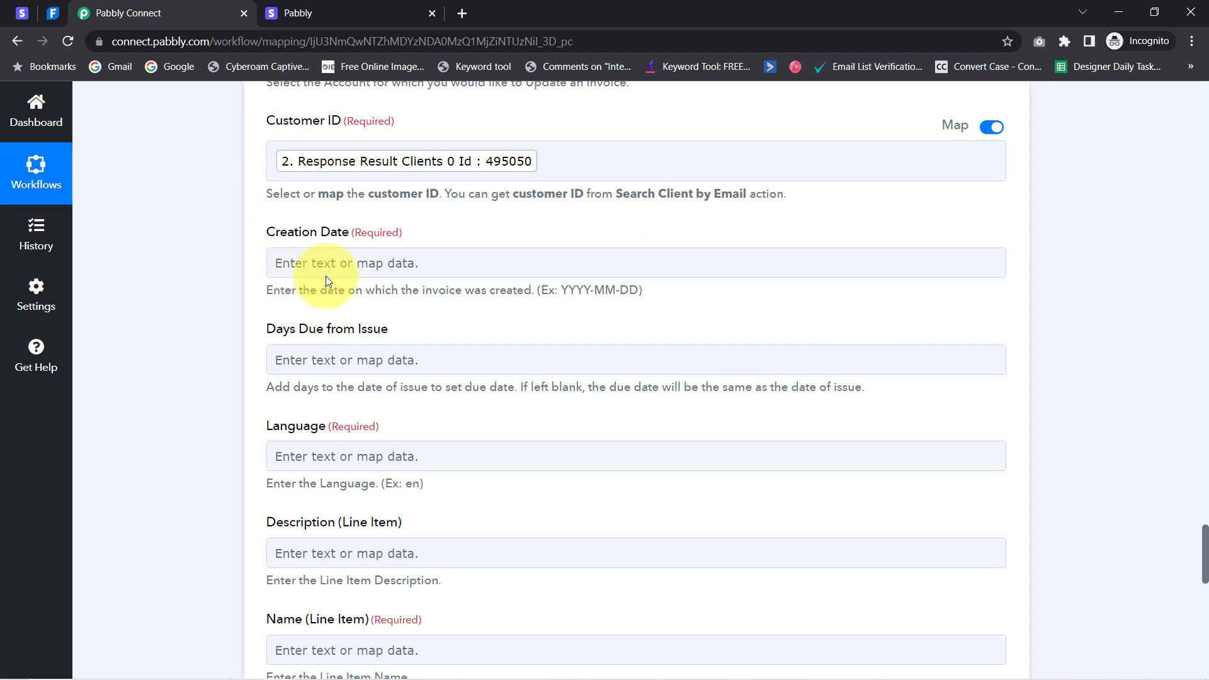
Re-save the FreshBooks account connection for the Create Invoice step
left_click(296, 259)
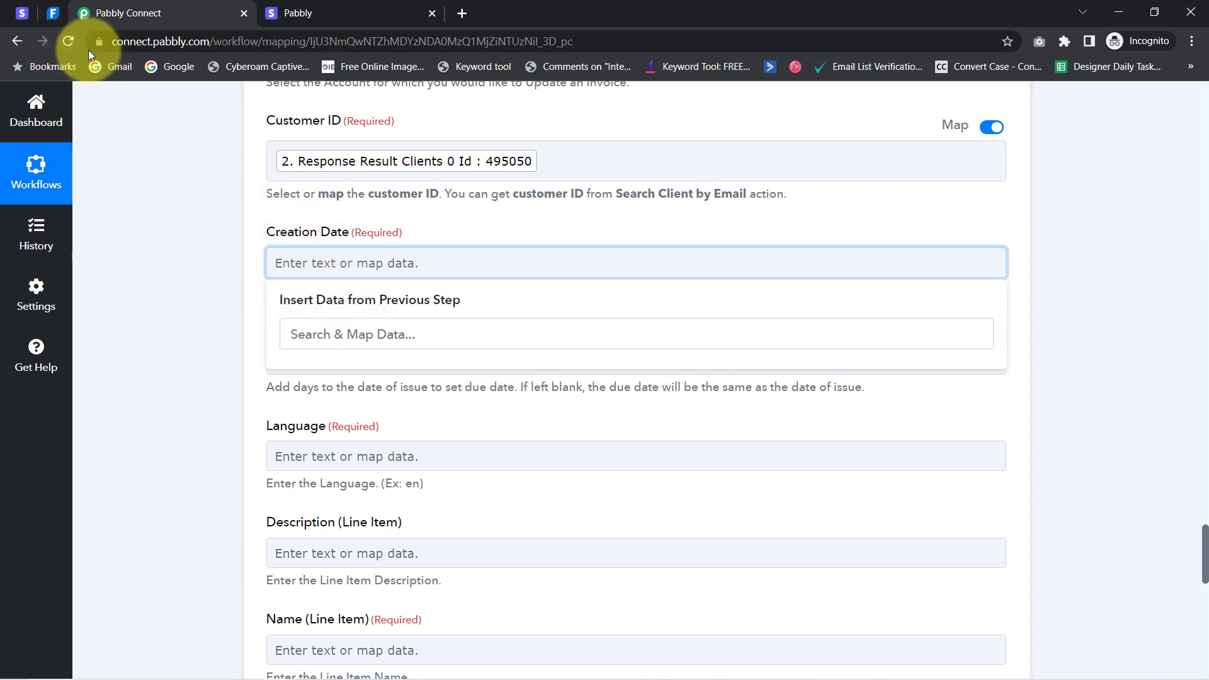
left_click(170, 260)
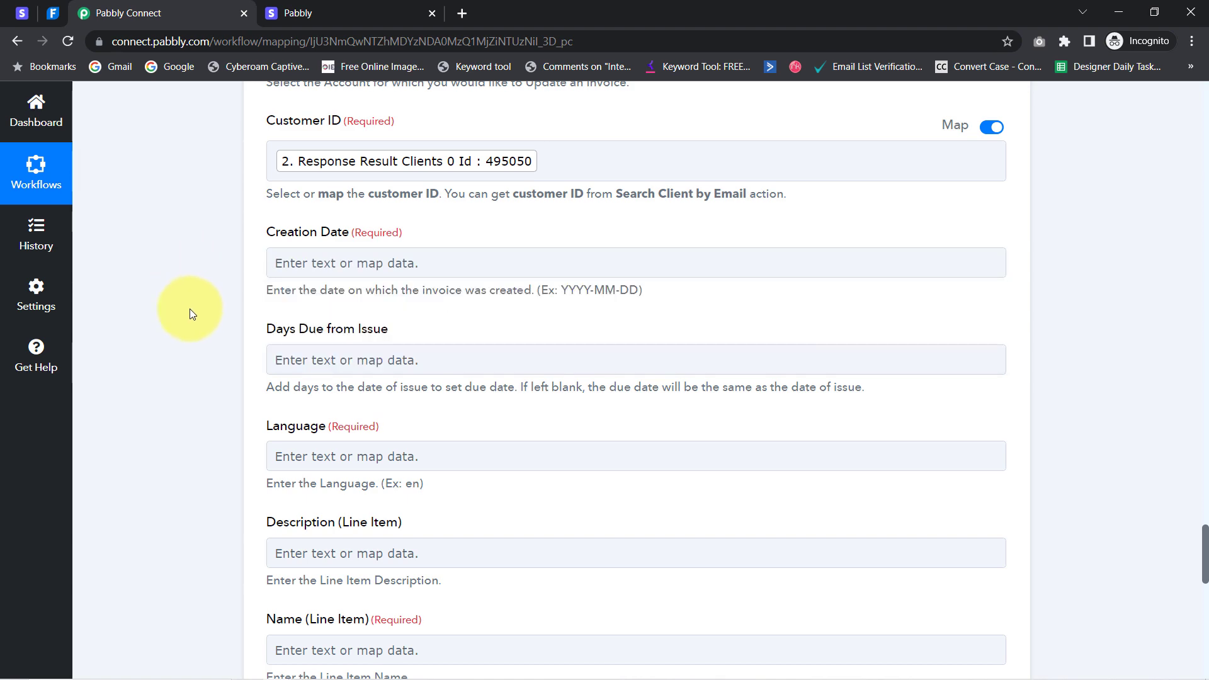
scroll(208, 331, "up", 4)
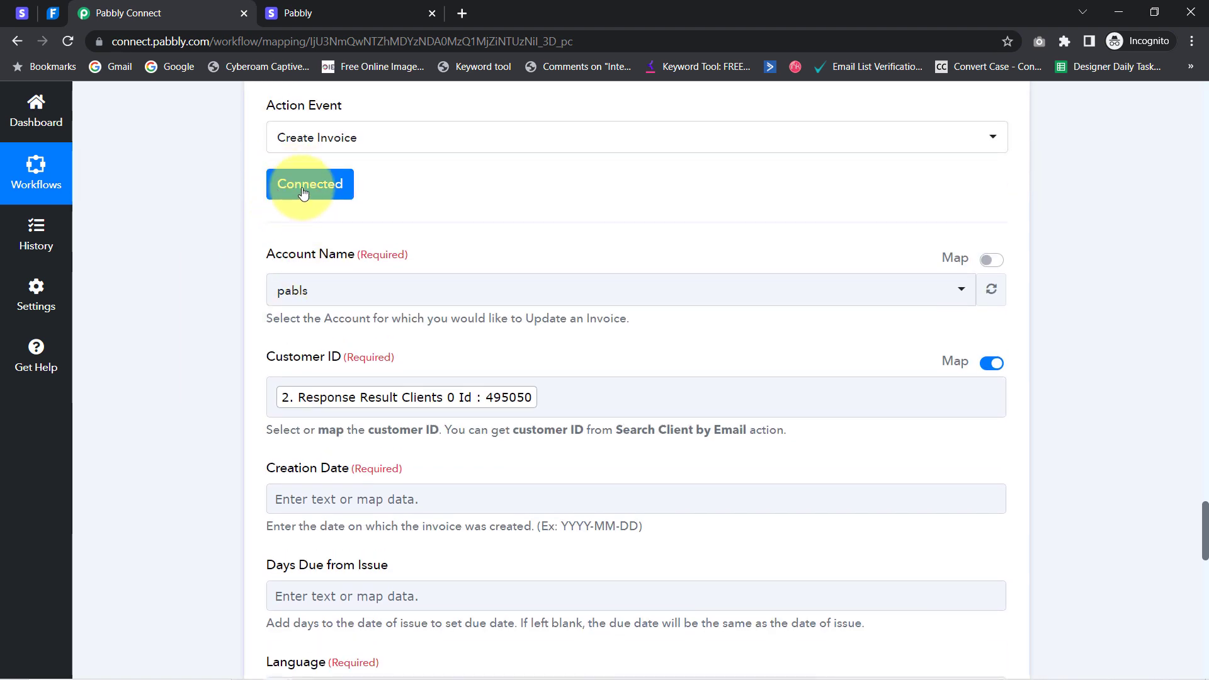
left_click(303, 193)
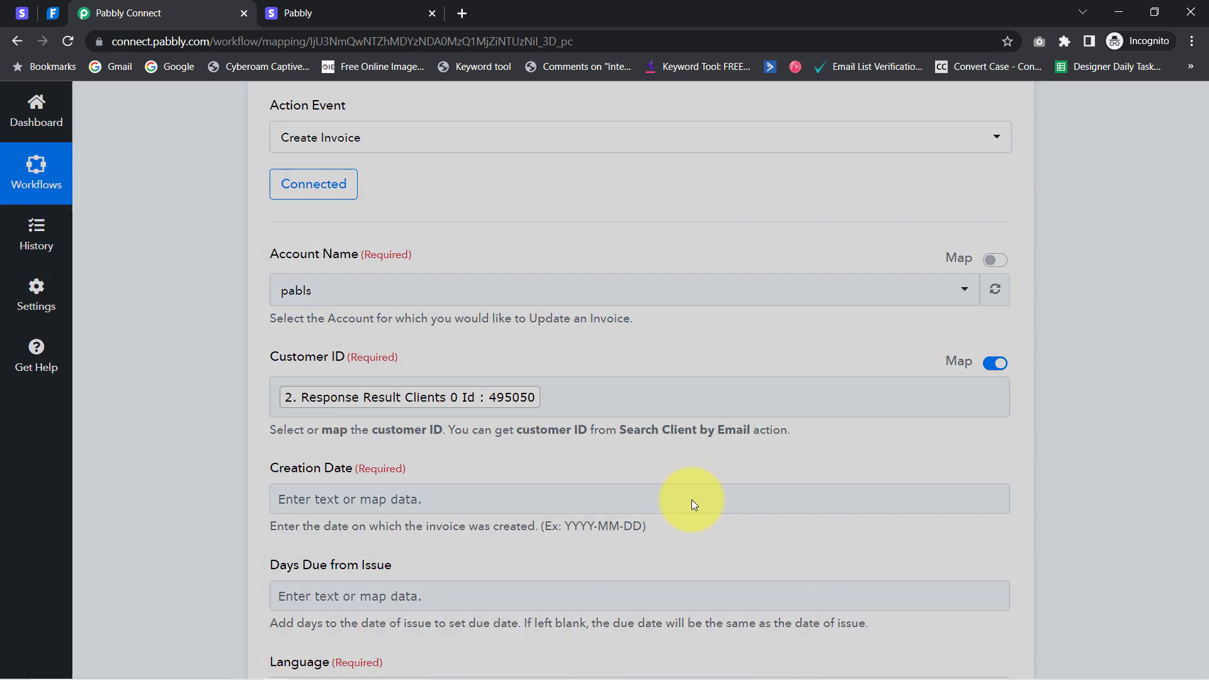
left_click(633, 649)
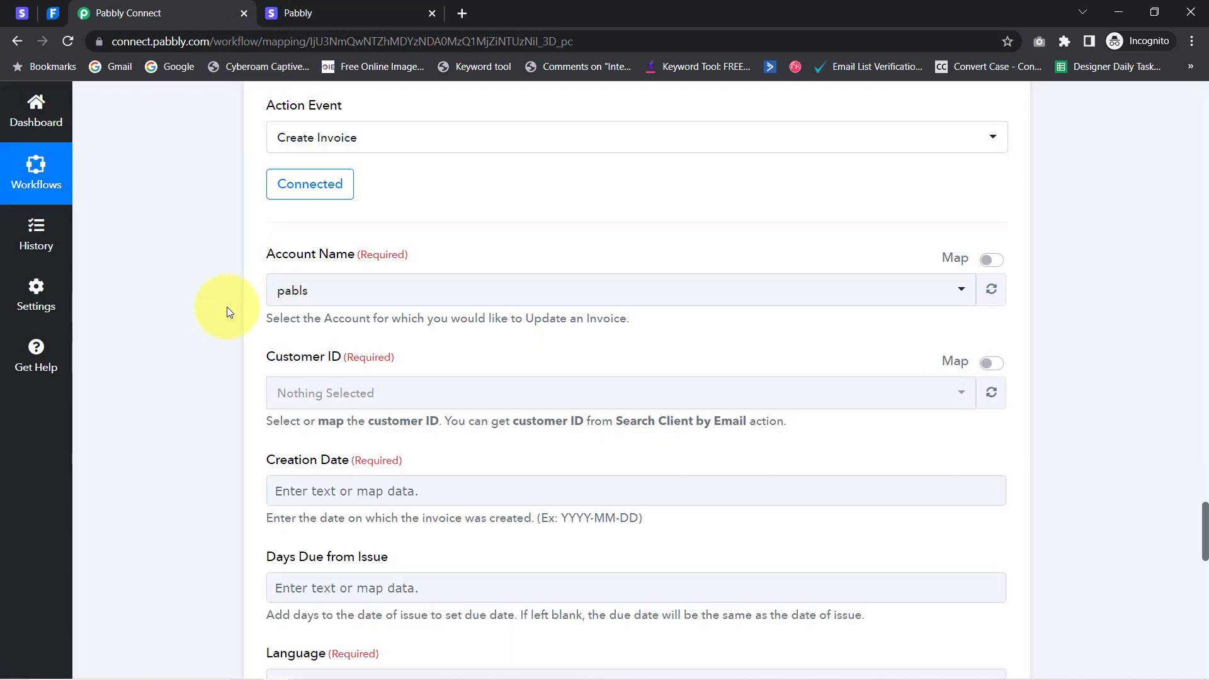
scroll(226, 308, "down", 3)
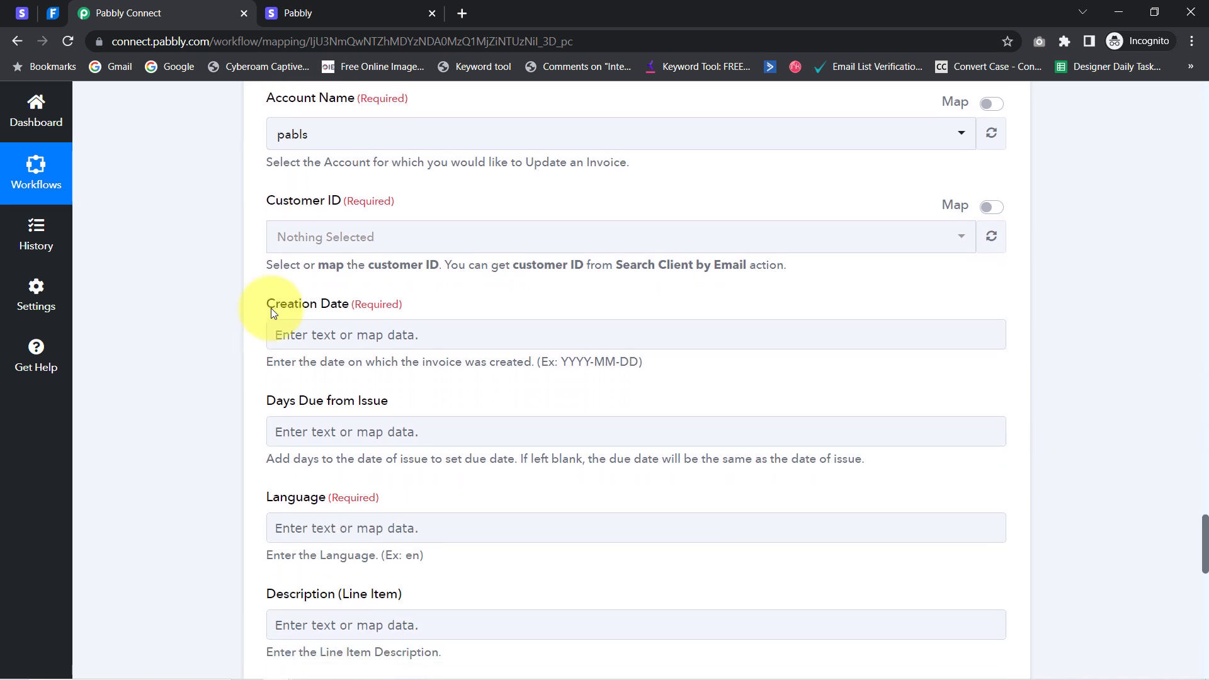
Map the Date/Time Formatter's Result (2023-05-06) into Creation Date
left_click(345, 332)
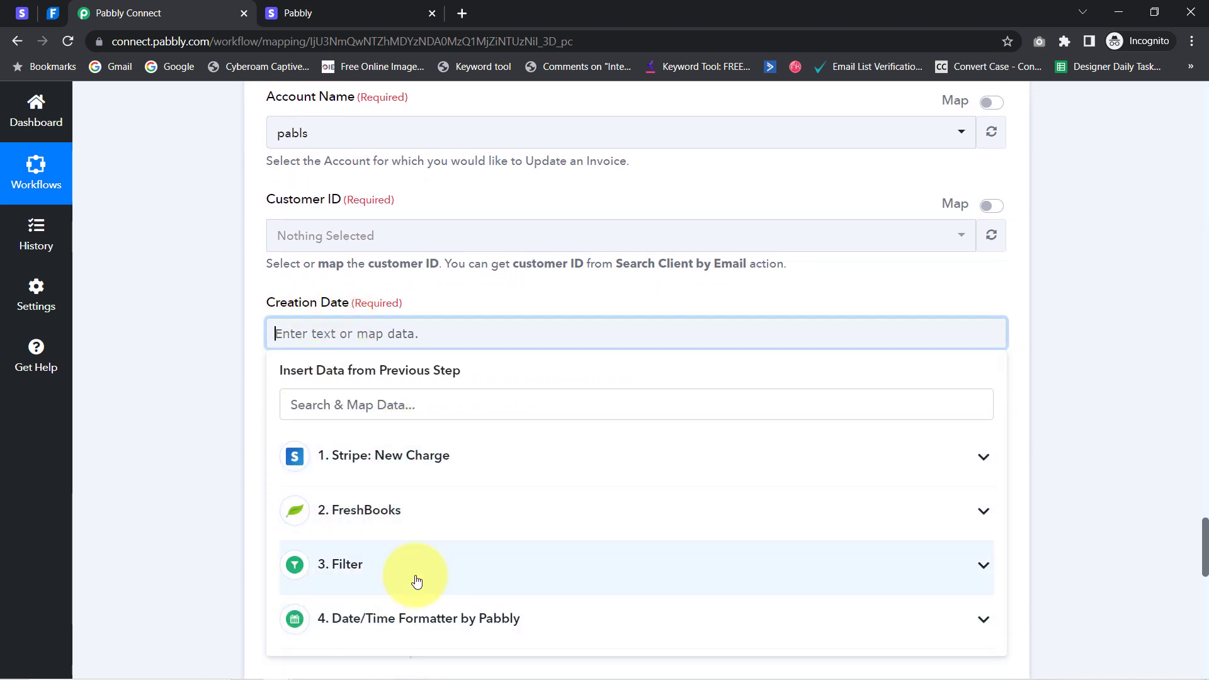
left_click(371, 624)
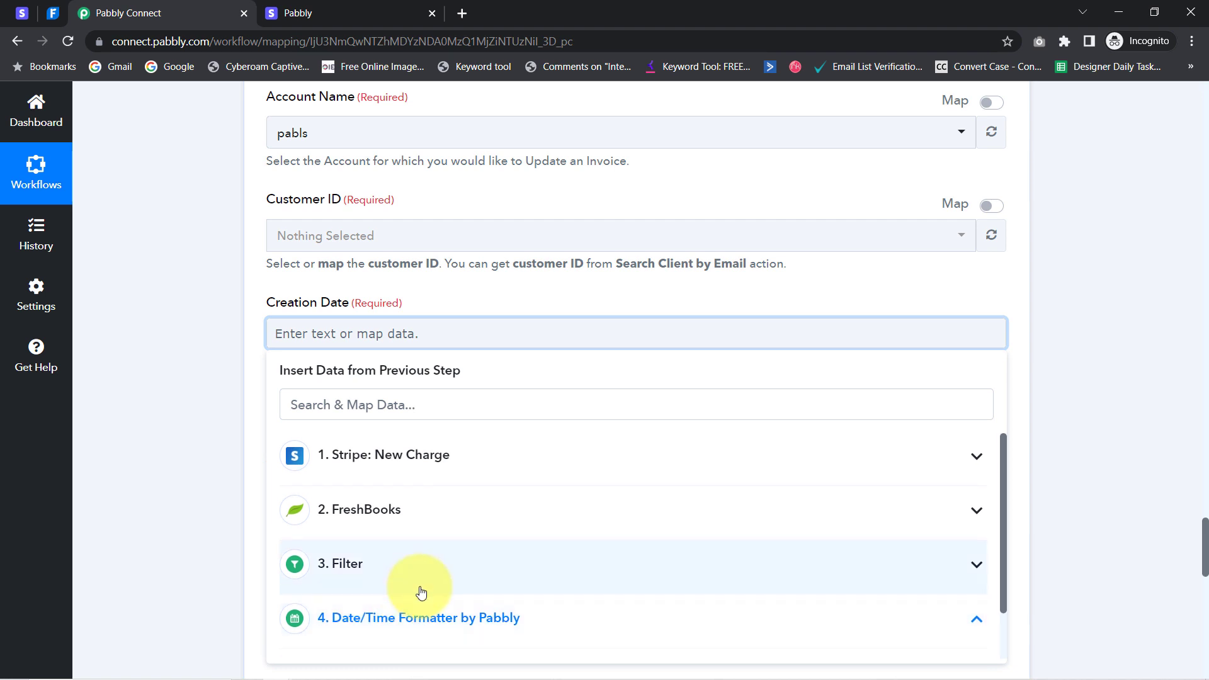
scroll(418, 588, "down", 1)
left_click(381, 648)
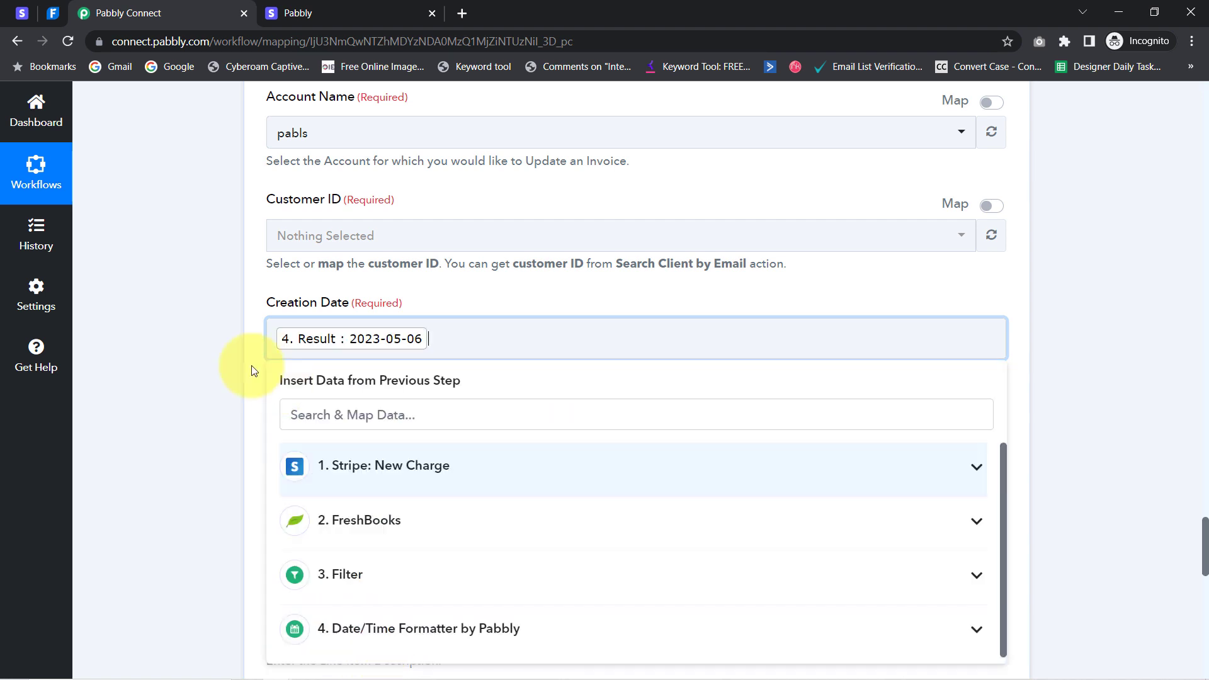
left_click(239, 366)
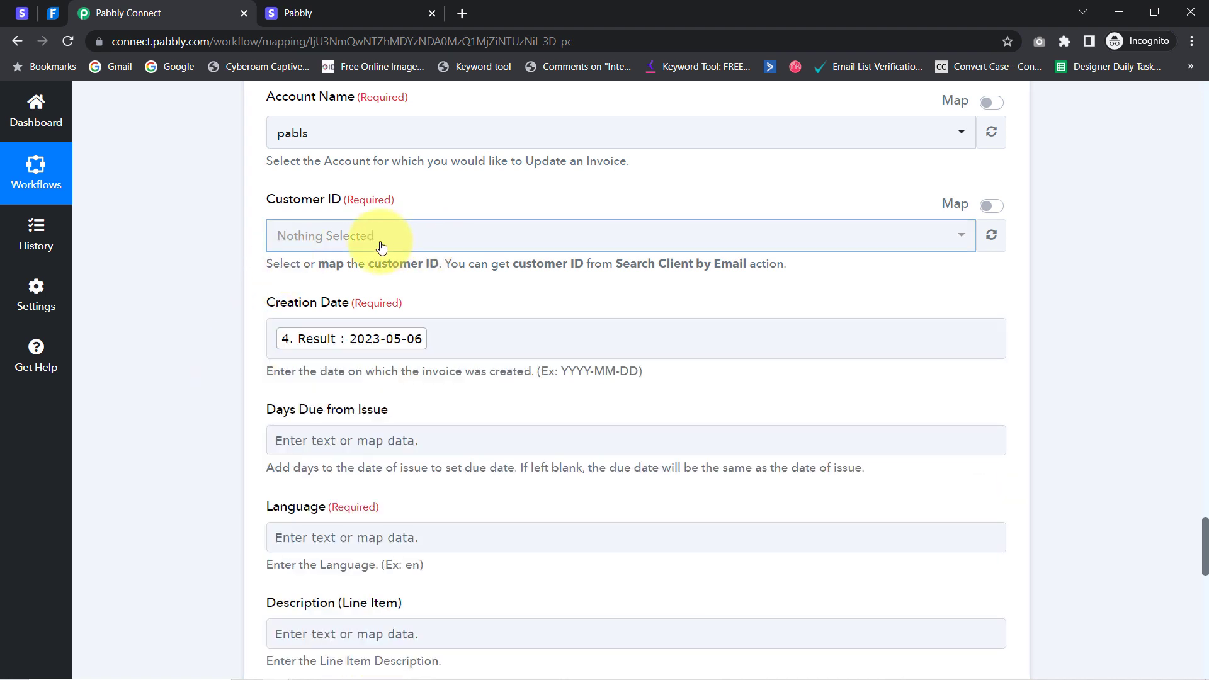
Map the FreshBooks Response Result Clients 0 Userid (495050) into Customer ID
left_click(998, 206)
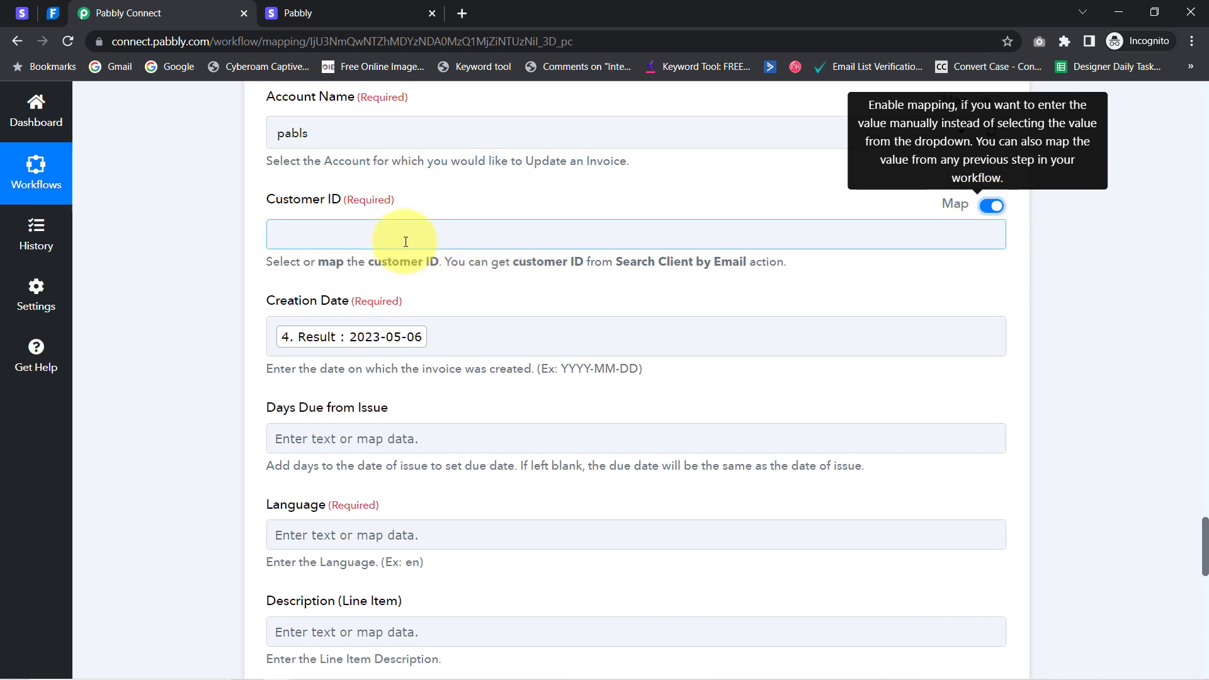
left_click(442, 240)
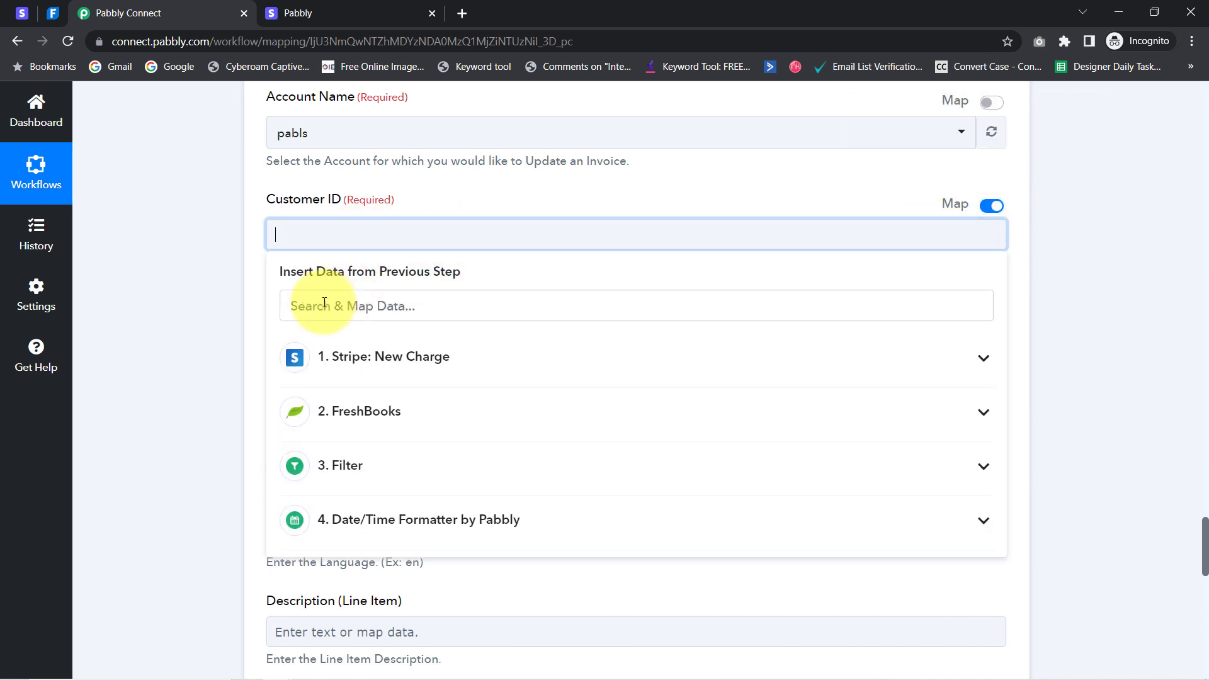
left_click(308, 305)
type("client")
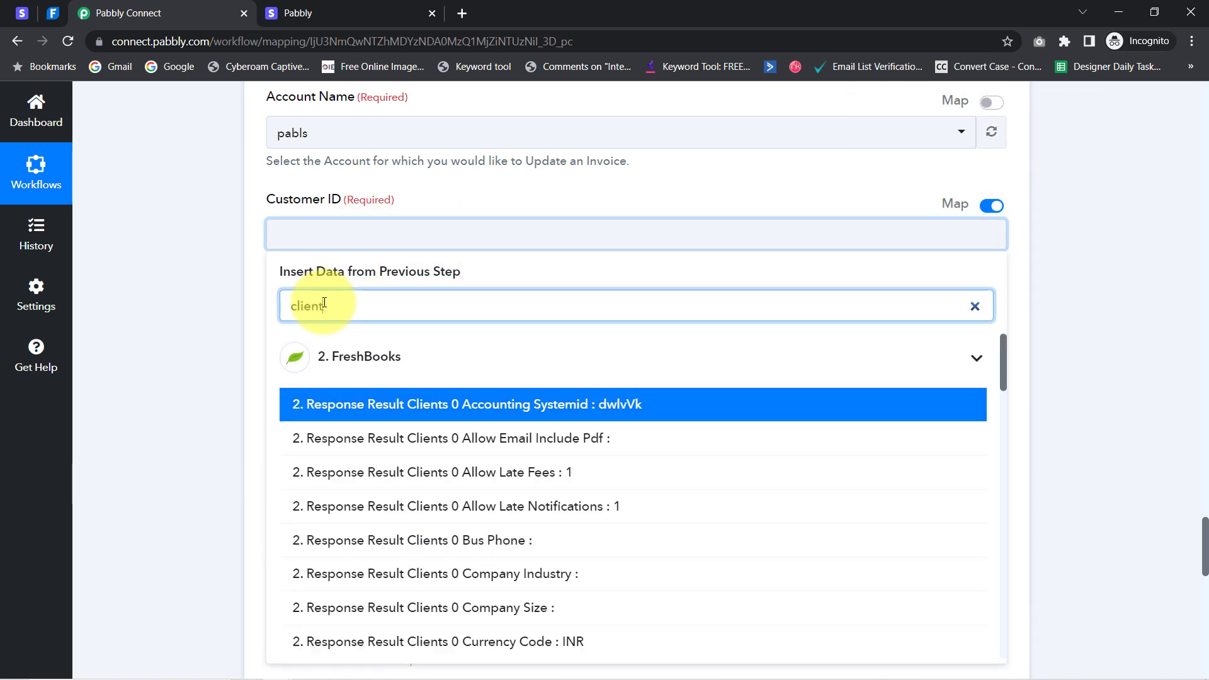
type(" i")
key("BackSpace")
key("BackSpace")
key("BackSpace")
key("BackSpace")
key("BackSpace")
key("BackSpace")
key("BackSpace")
key("BackSpace")
type("id")
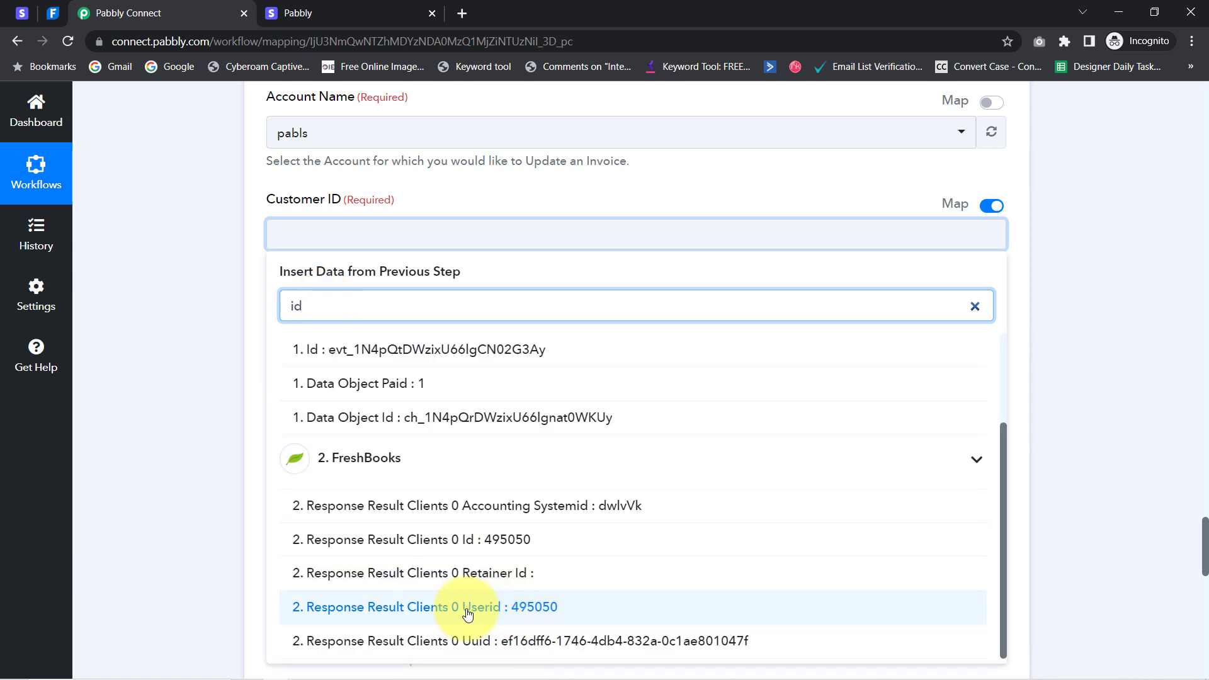
left_click(493, 609)
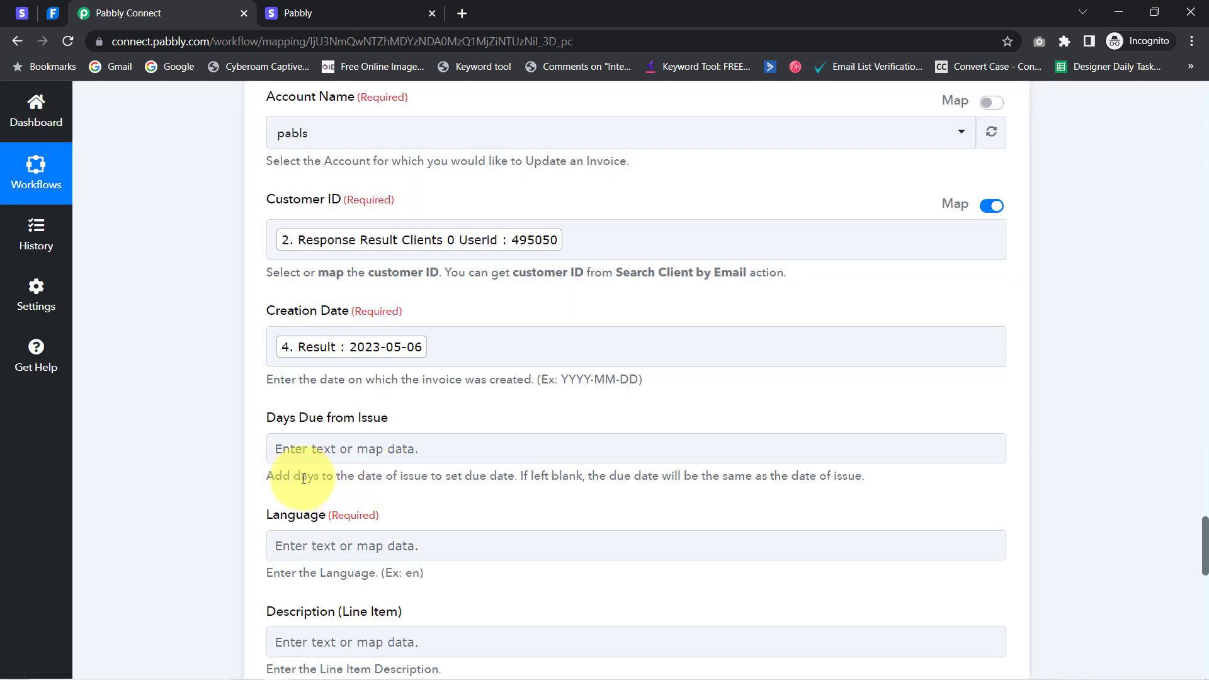
left_click_drag(284, 480, 452, 474)
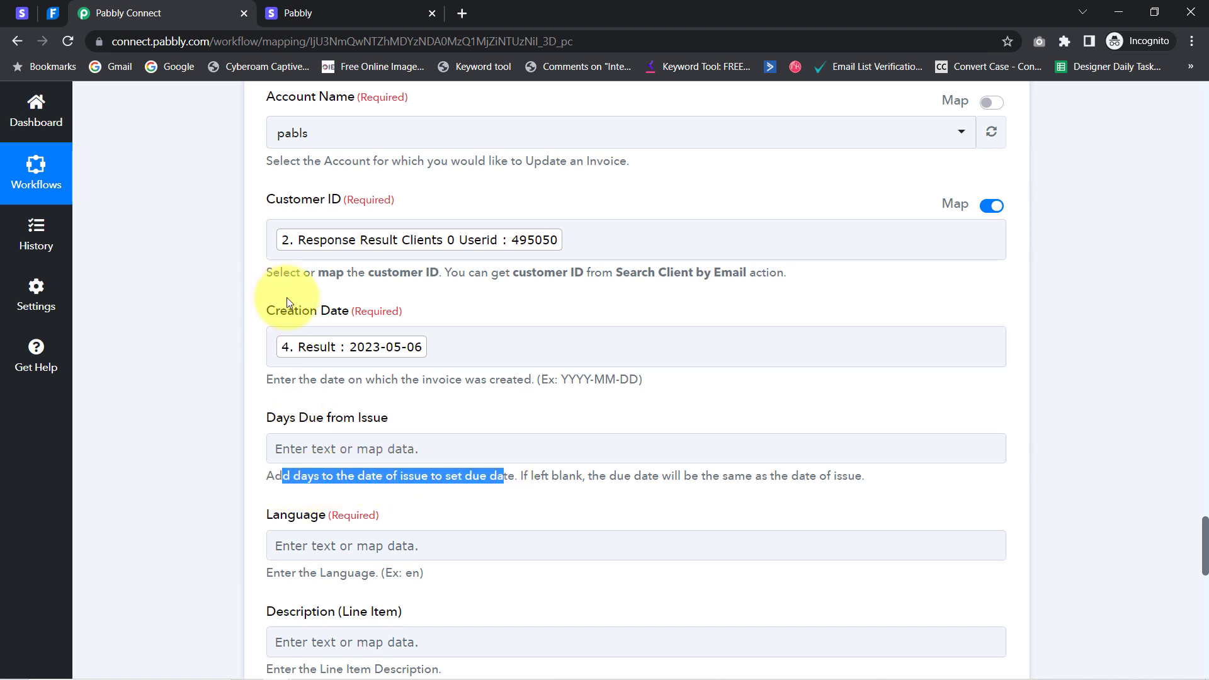
Set Days Due from Issue to 5
left_click(183, 384)
scroll(195, 366, "down", 3)
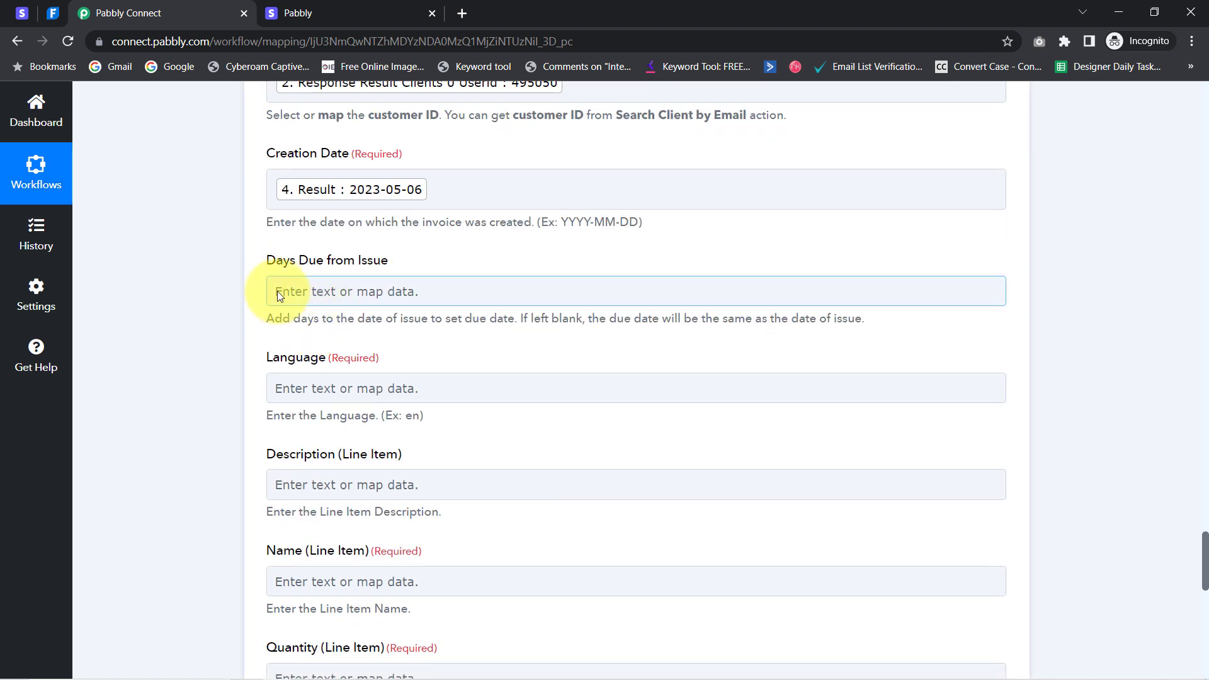
left_click(278, 291)
type("5")
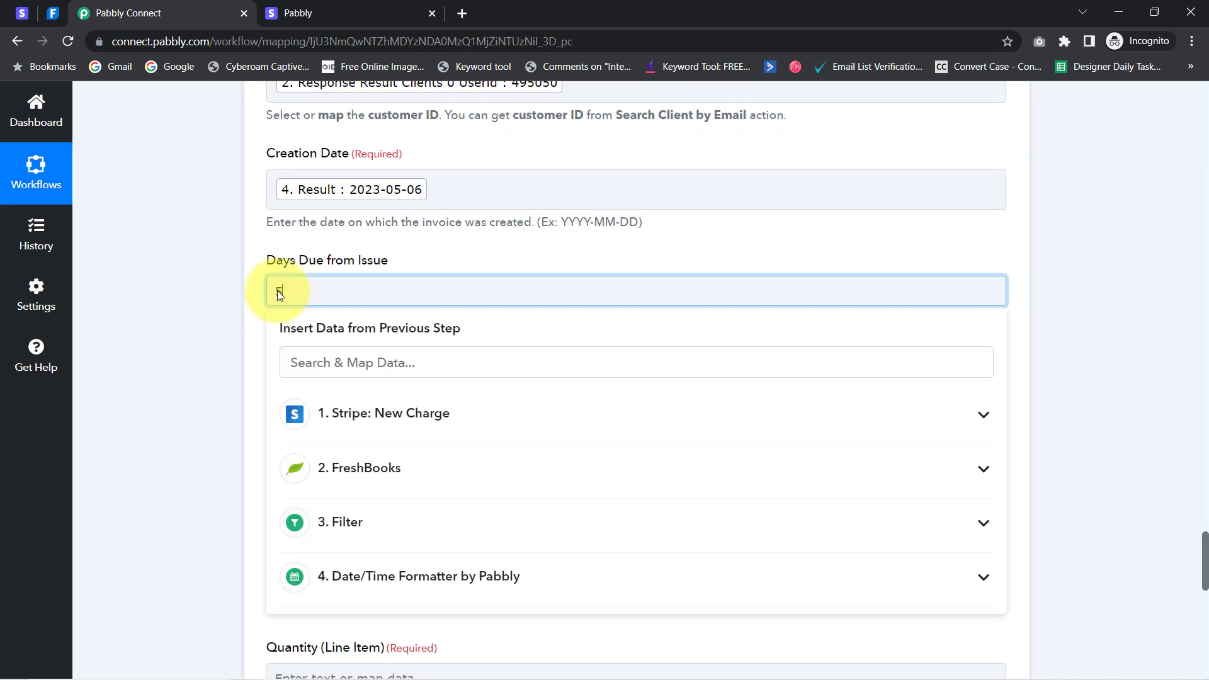
left_click(211, 315)
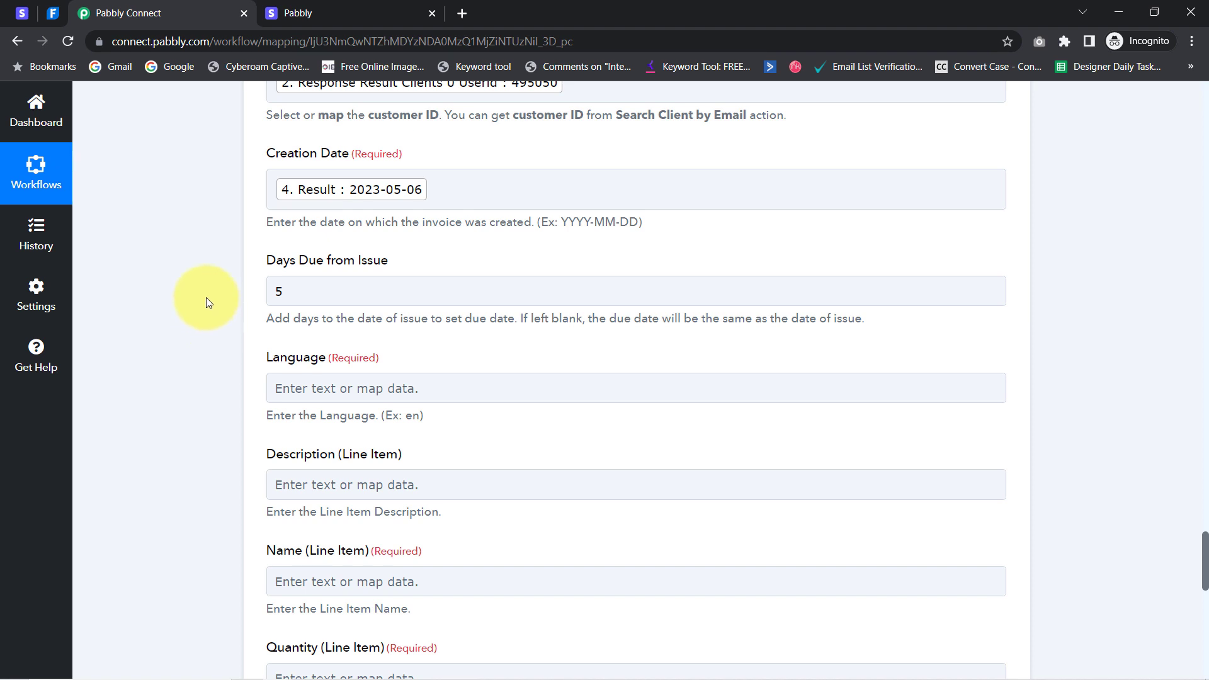
left_click(321, 187)
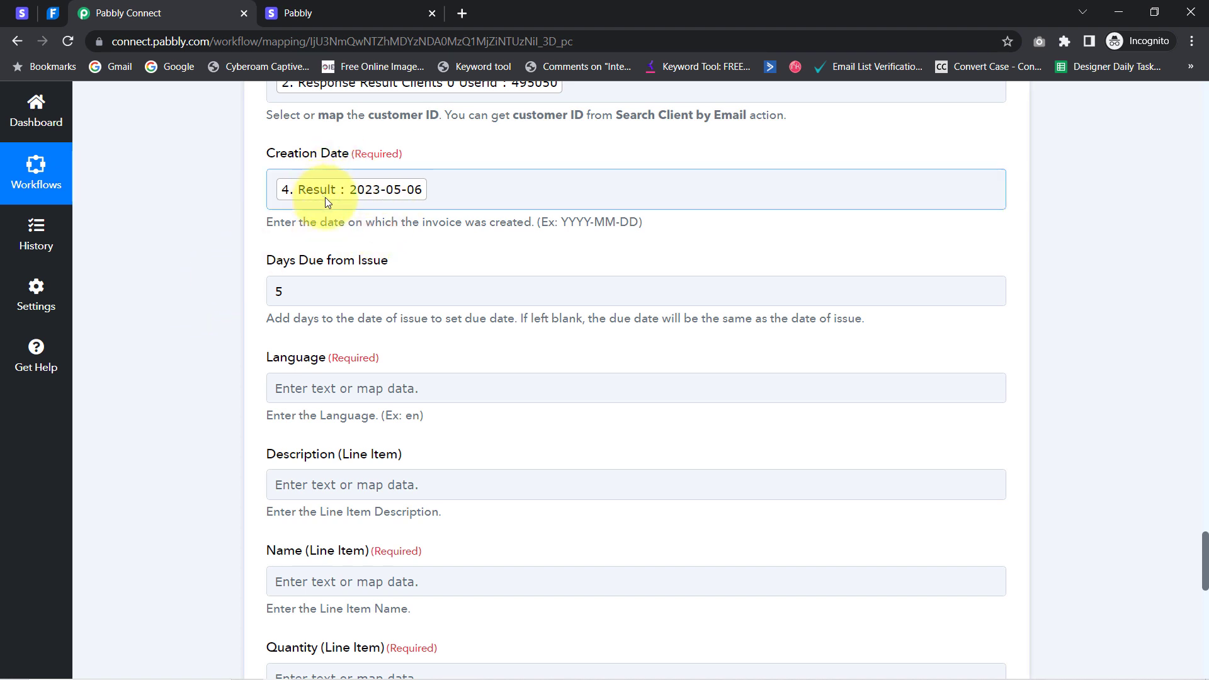
left_click(214, 337)
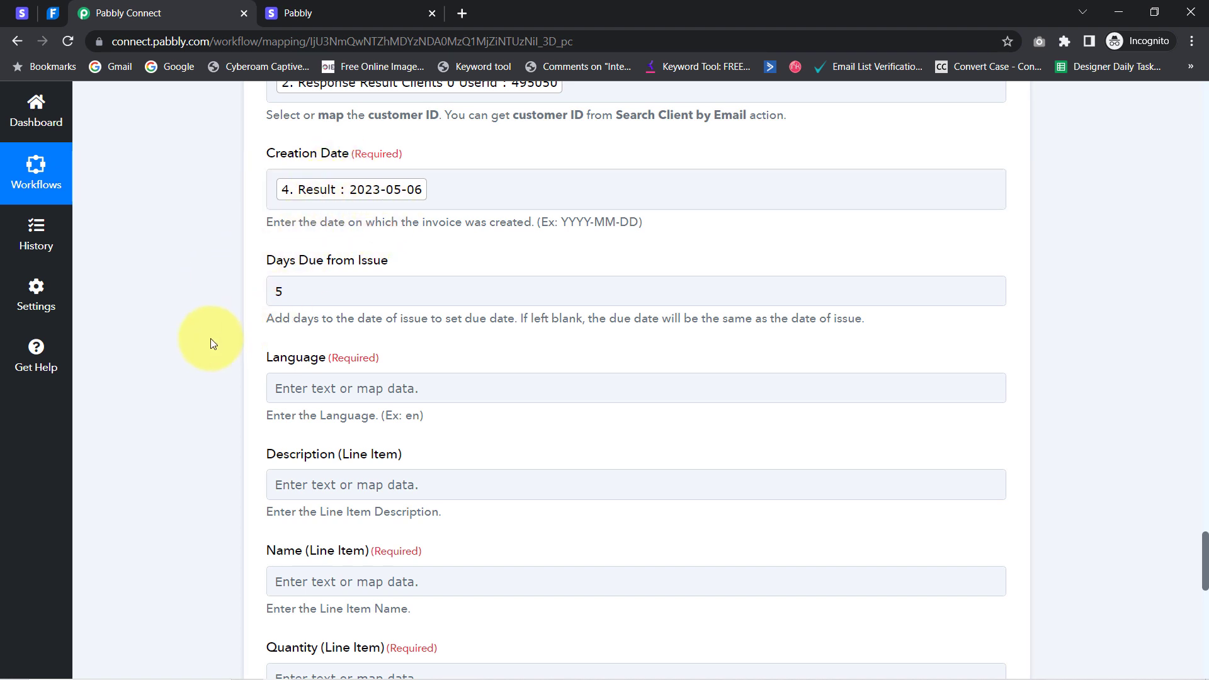
Set the invoice Language to en
scroll(212, 345, "down", 1)
scroll(211, 345, "down", 2)
left_click(352, 154)
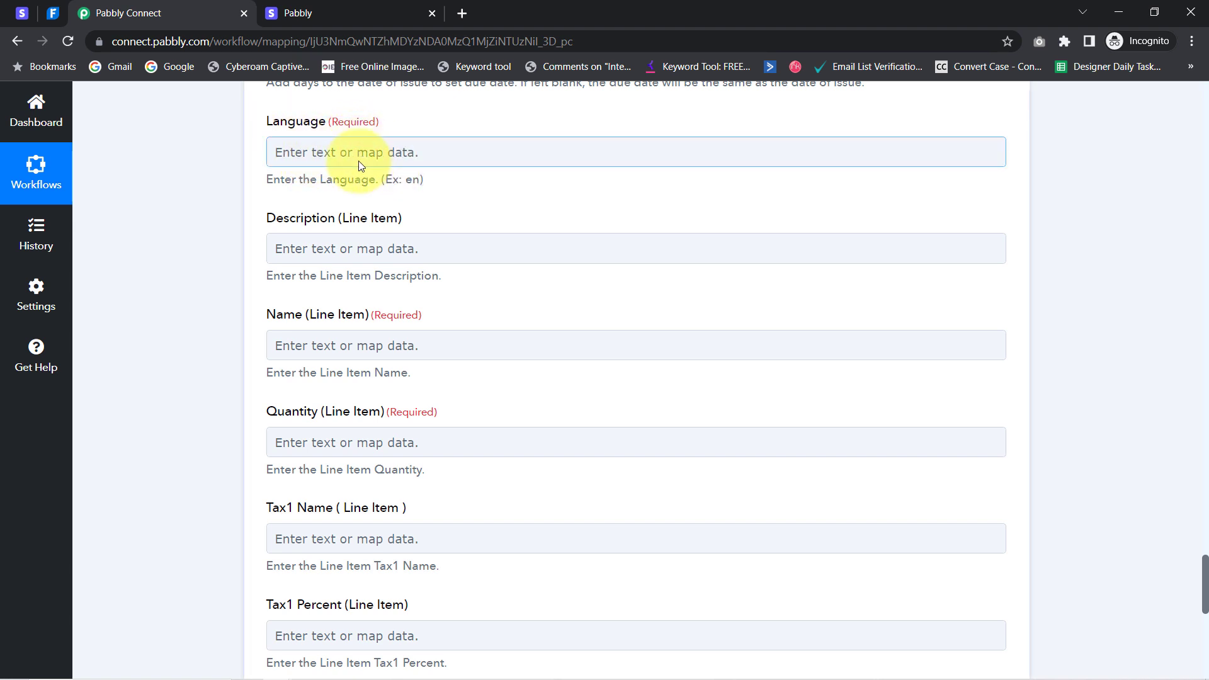
type("en")
left_click(213, 228)
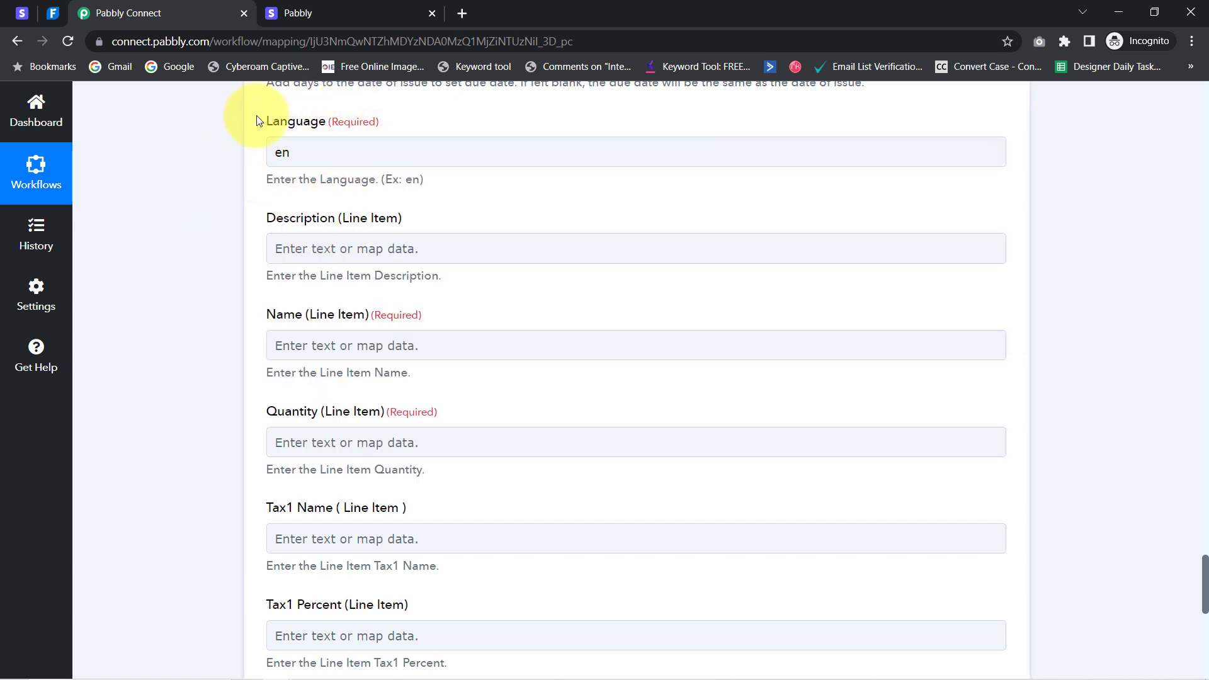
Review the required line item Name and Quantity fields, leaving Name empty for now
left_click_drag(305, 218, 401, 216)
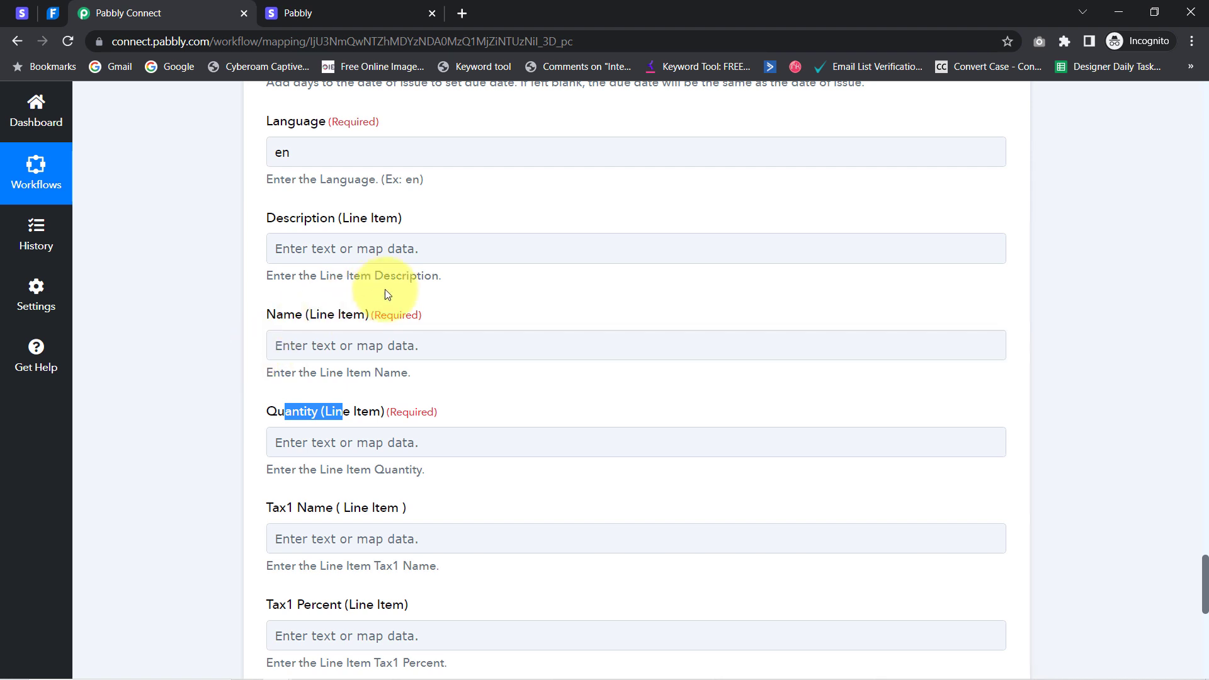
left_click_drag(366, 315, 396, 363)
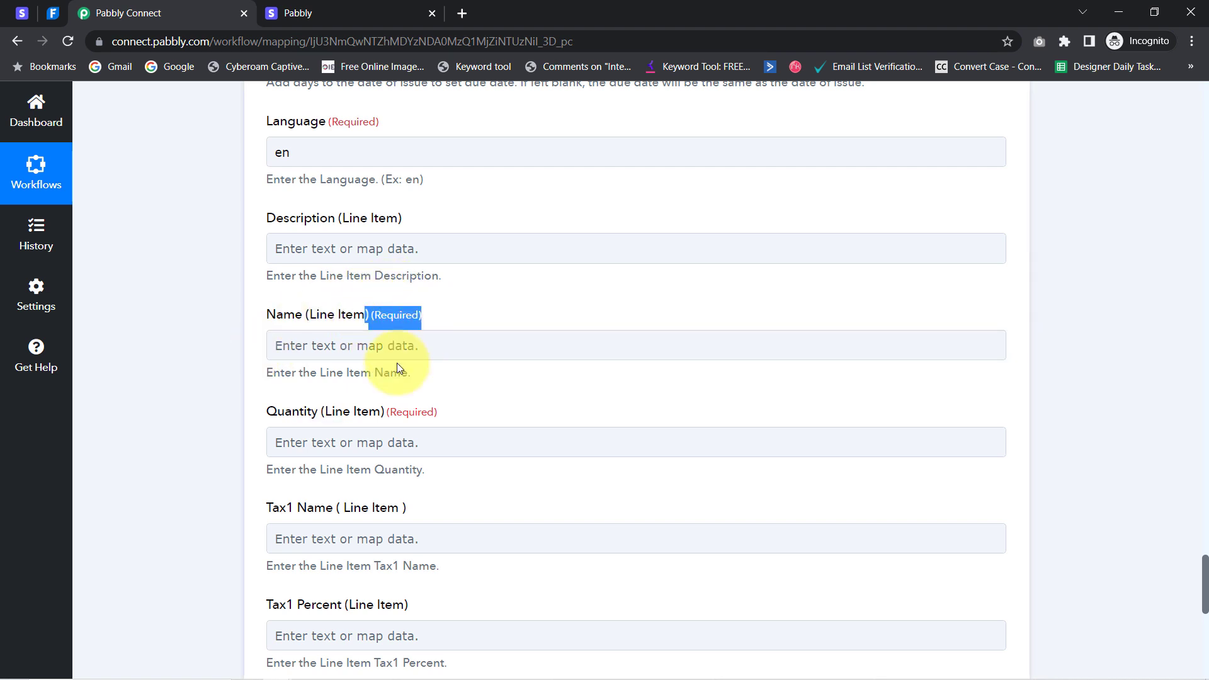
triple_click(379, 407)
left_click(282, 328)
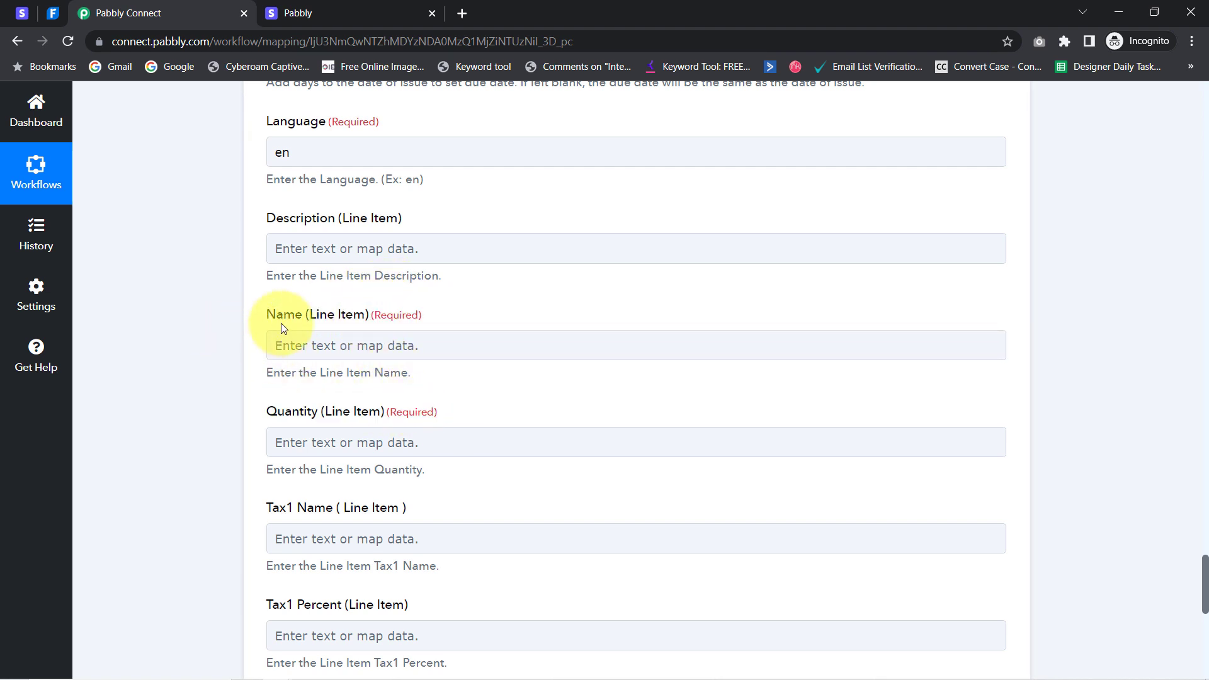
left_click_drag(264, 319, 303, 323)
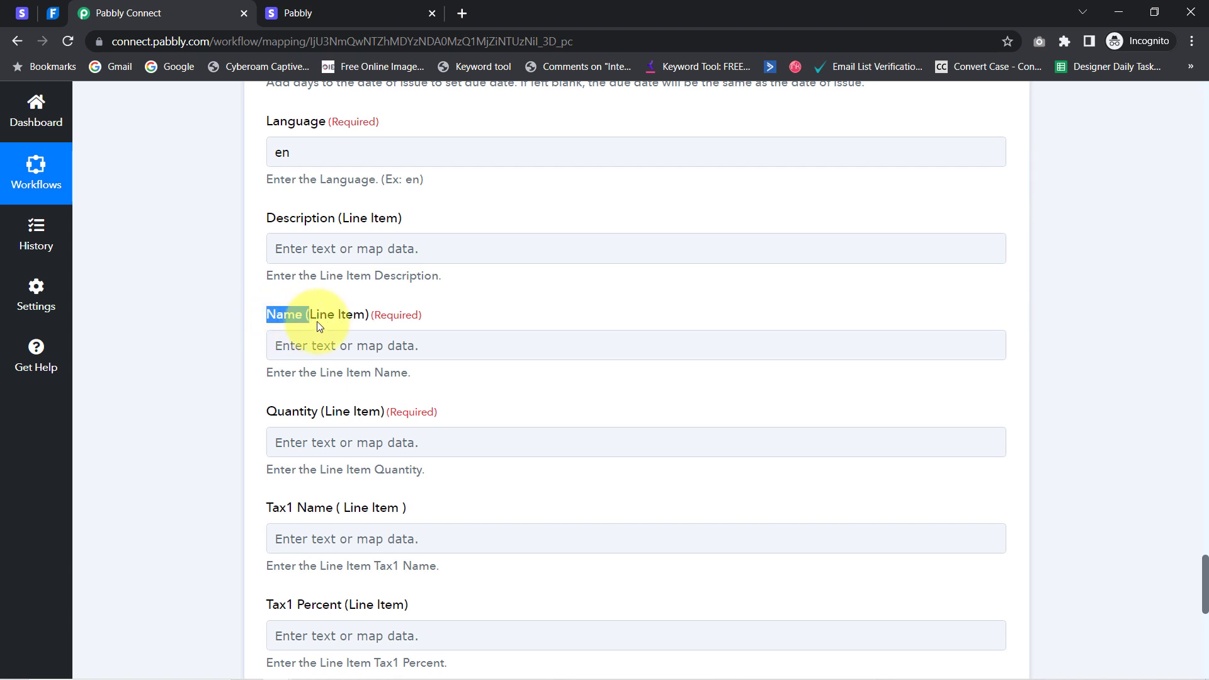
left_click(302, 345)
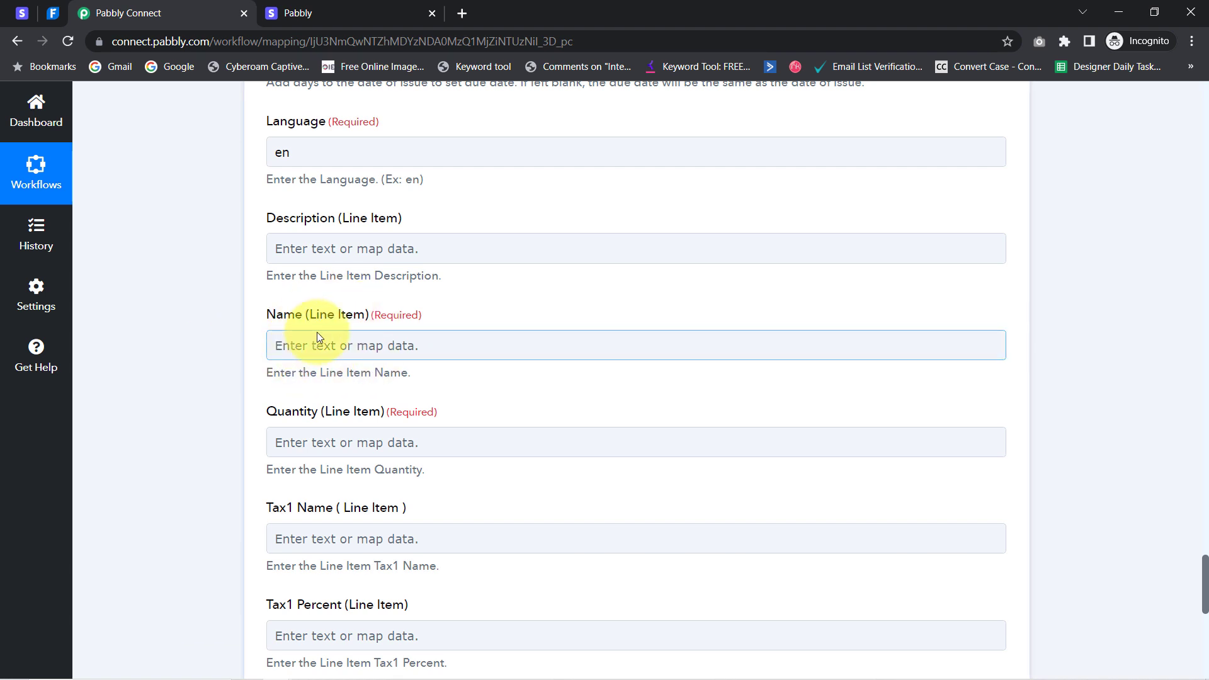
left_click(1195, 451)
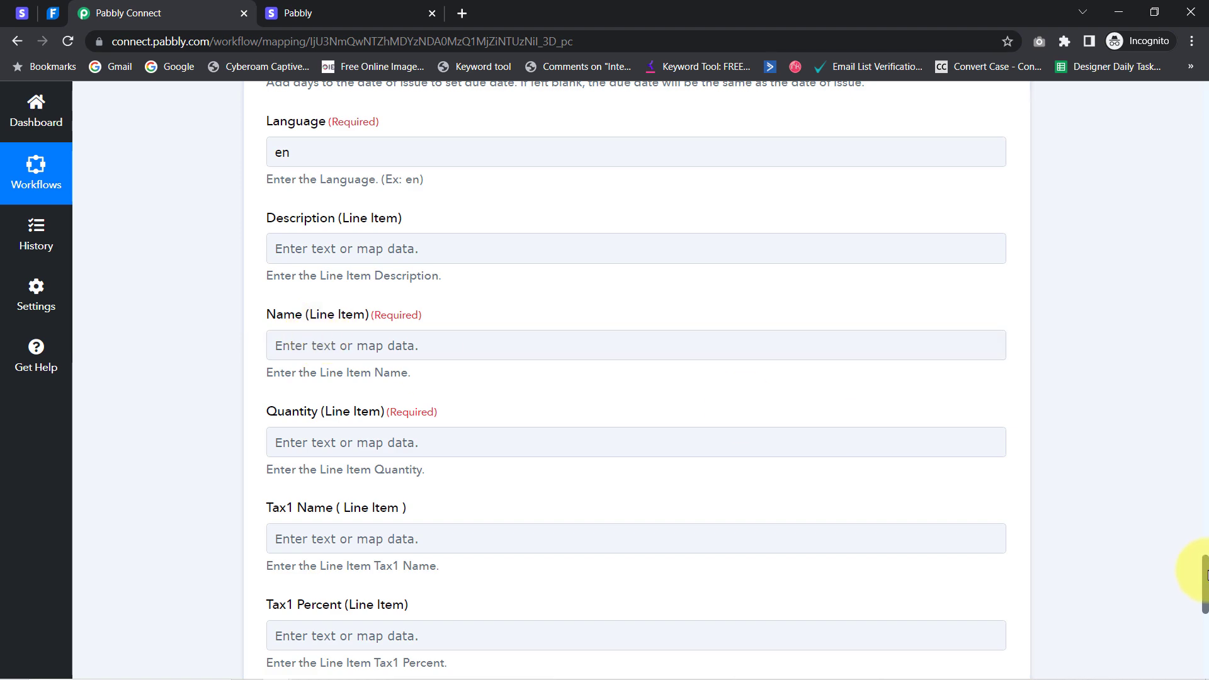
left_click_drag(1206, 574, 1206, 171)
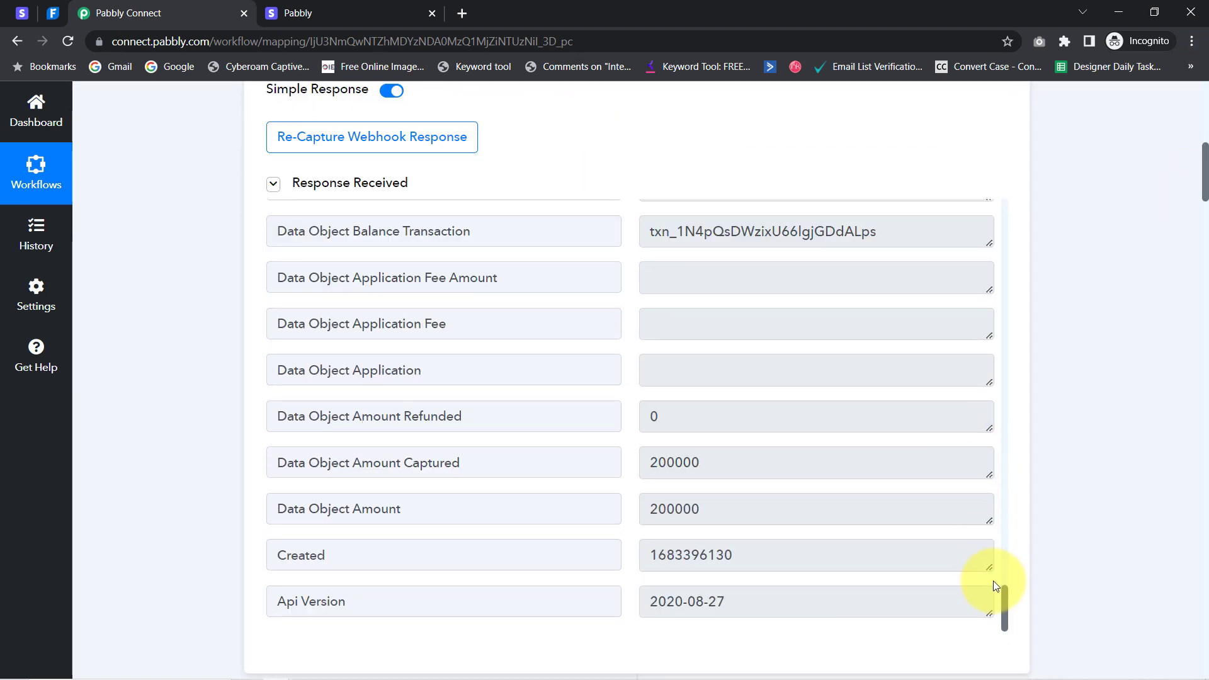
left_click_drag(1003, 606, 1004, 423)
scroll(1169, 203, "down", 2)
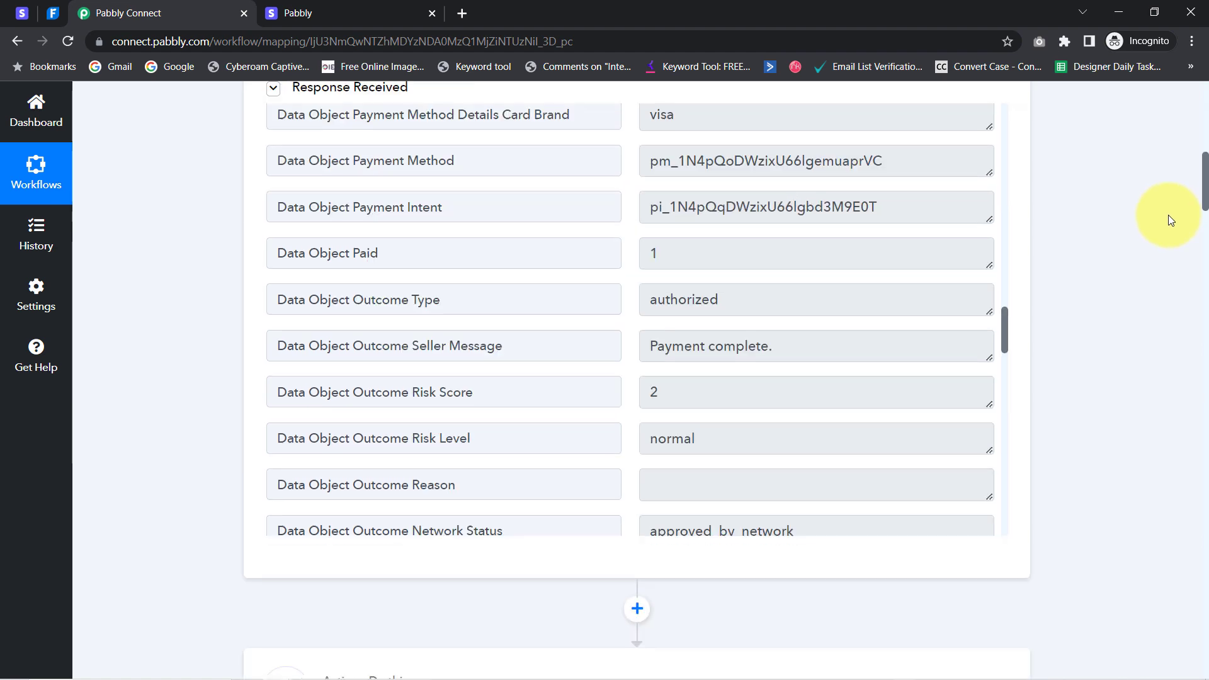
scroll(1167, 217, "down", 5)
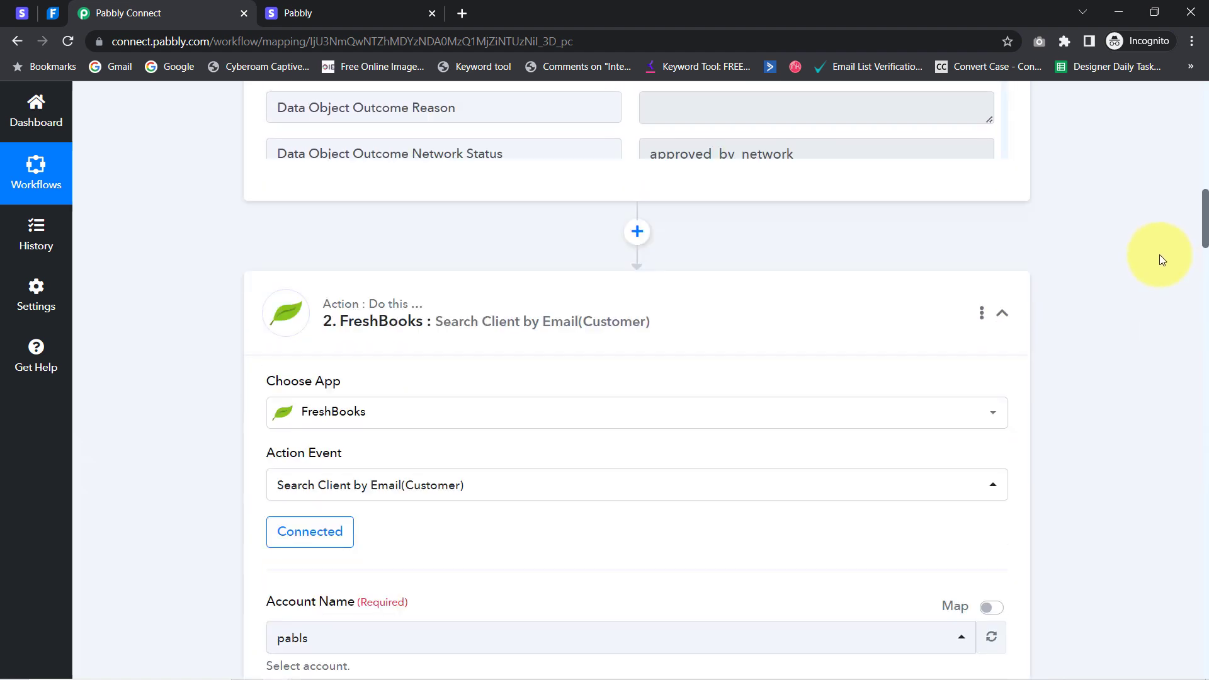
scroll(1159, 264, "down", 8)
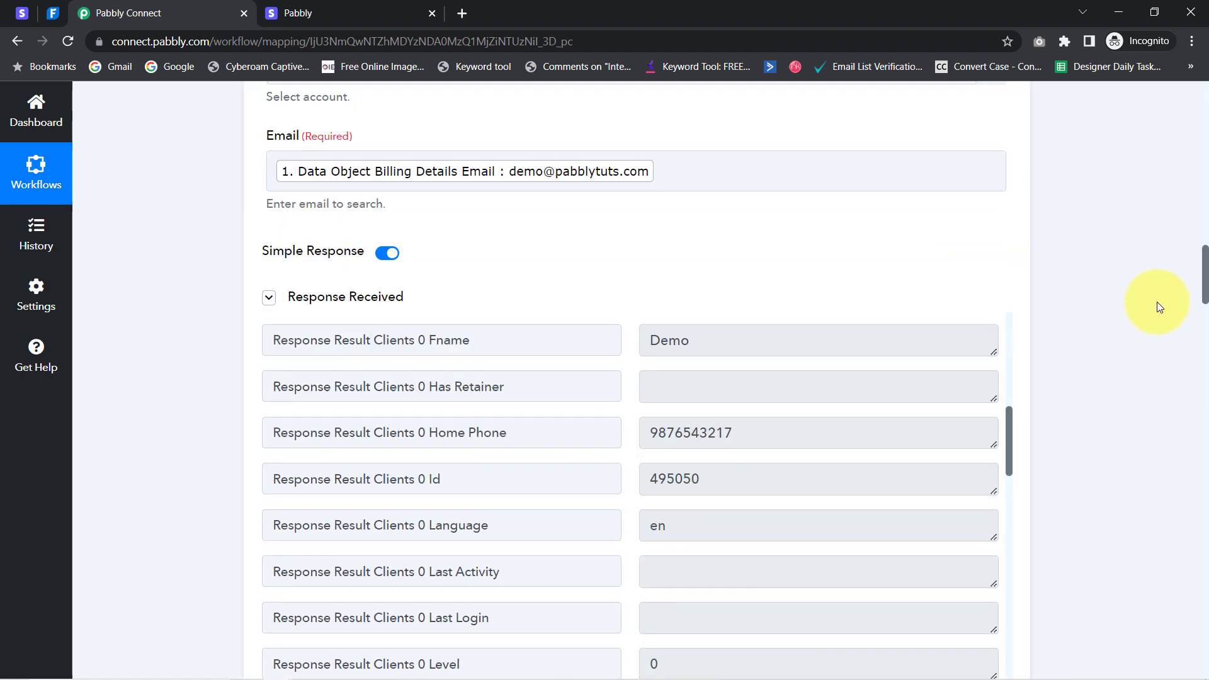
scroll(1157, 307, "down", 9)
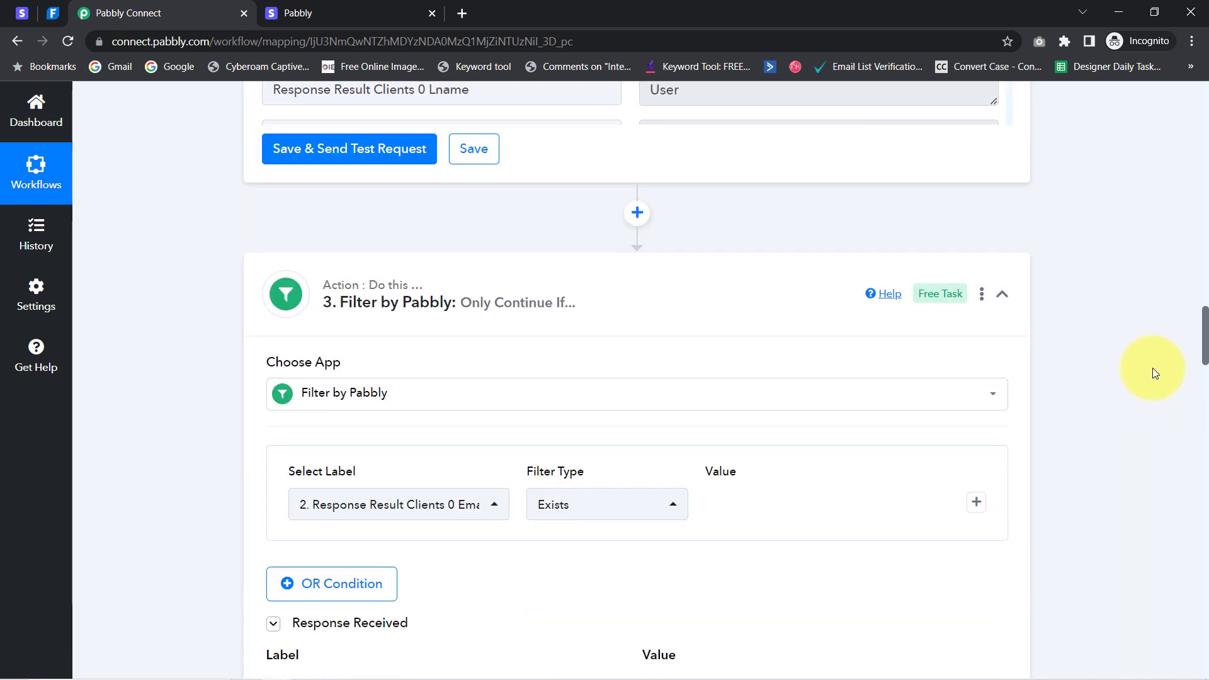
scroll(1153, 373, "down", 8)
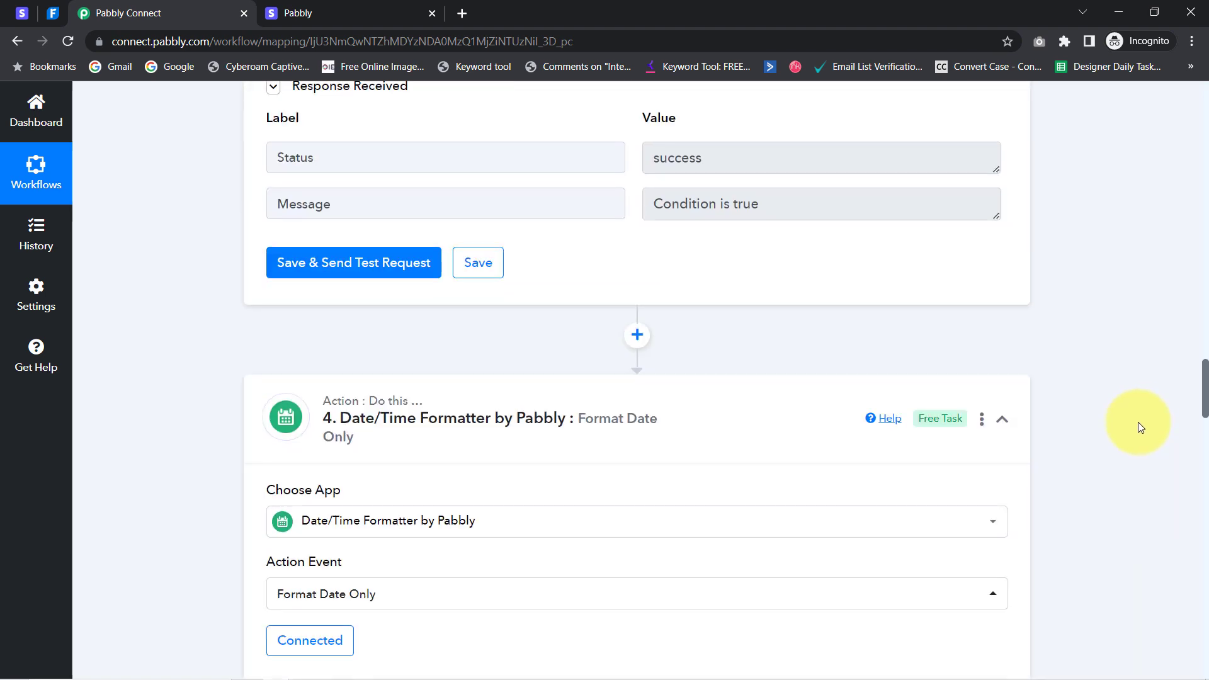
scroll(1139, 427, "down", 7)
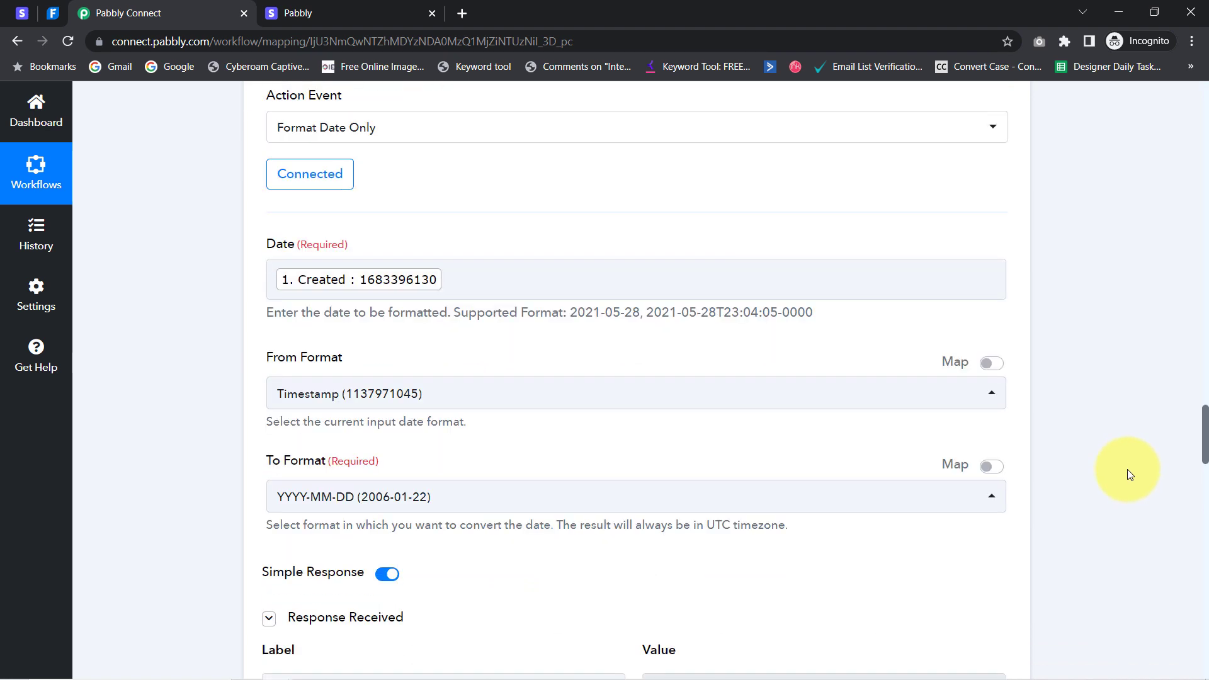
scroll(1131, 474, "down", 5)
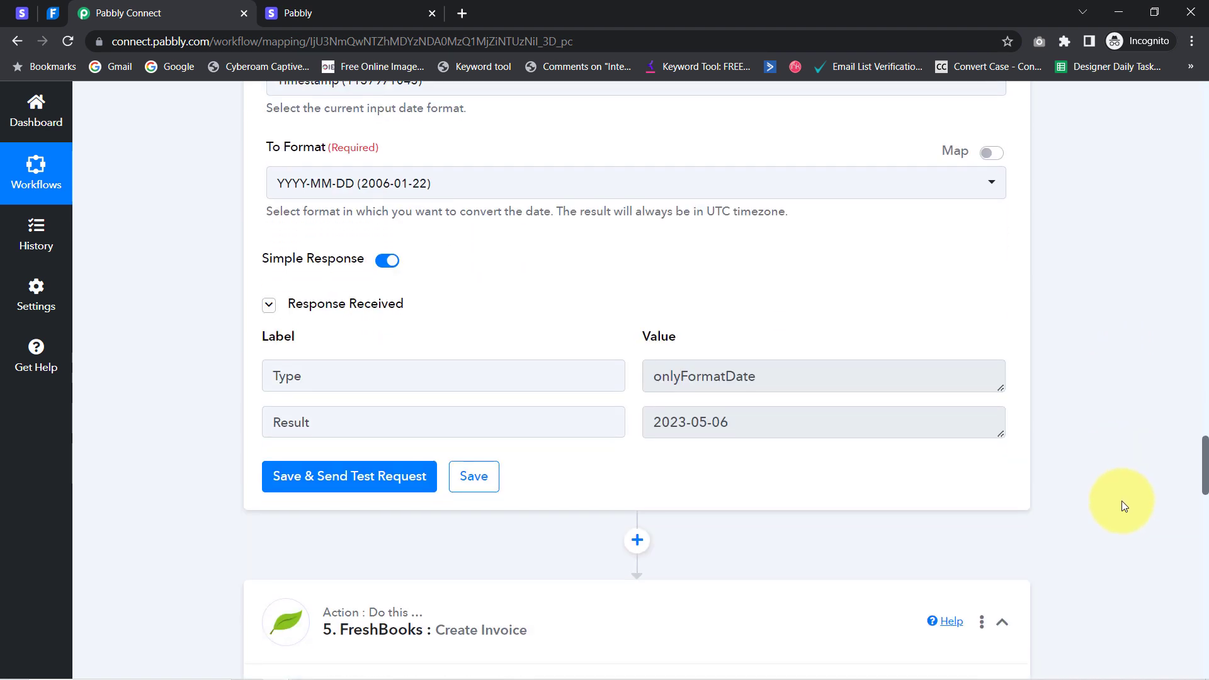
scroll(1125, 507, "down", 6)
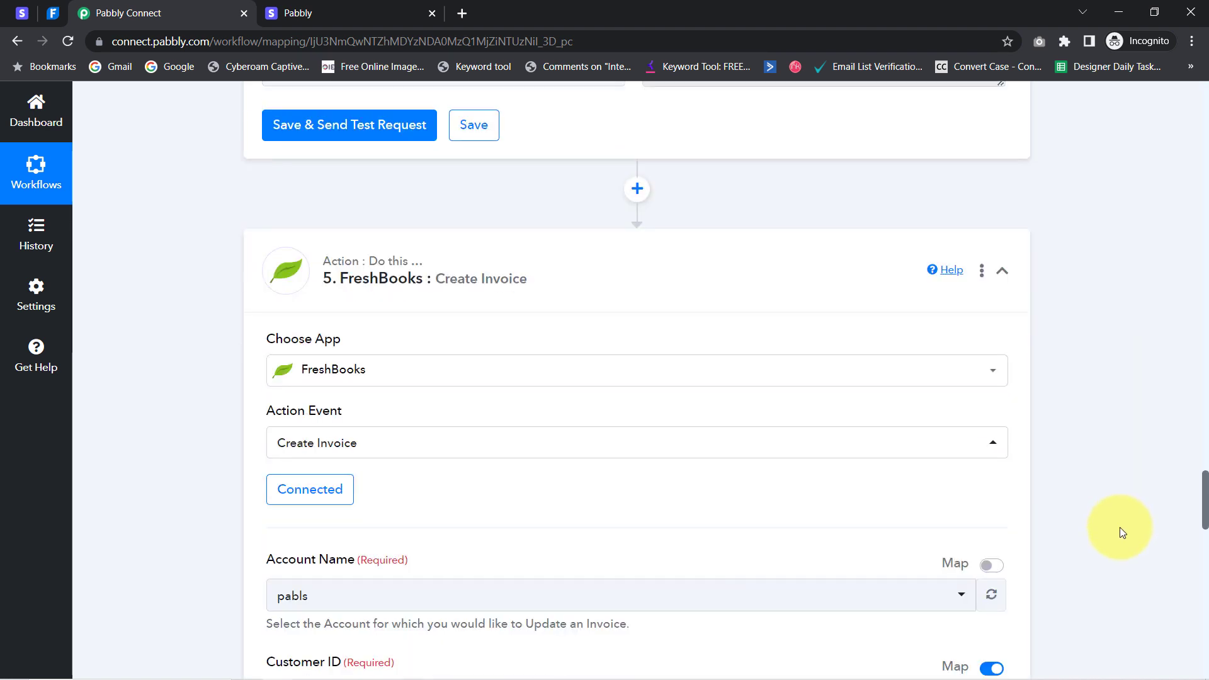
Add a Stripe action step before the FreshBooks invoice and search its action events for 'retr'
left_click(634, 195)
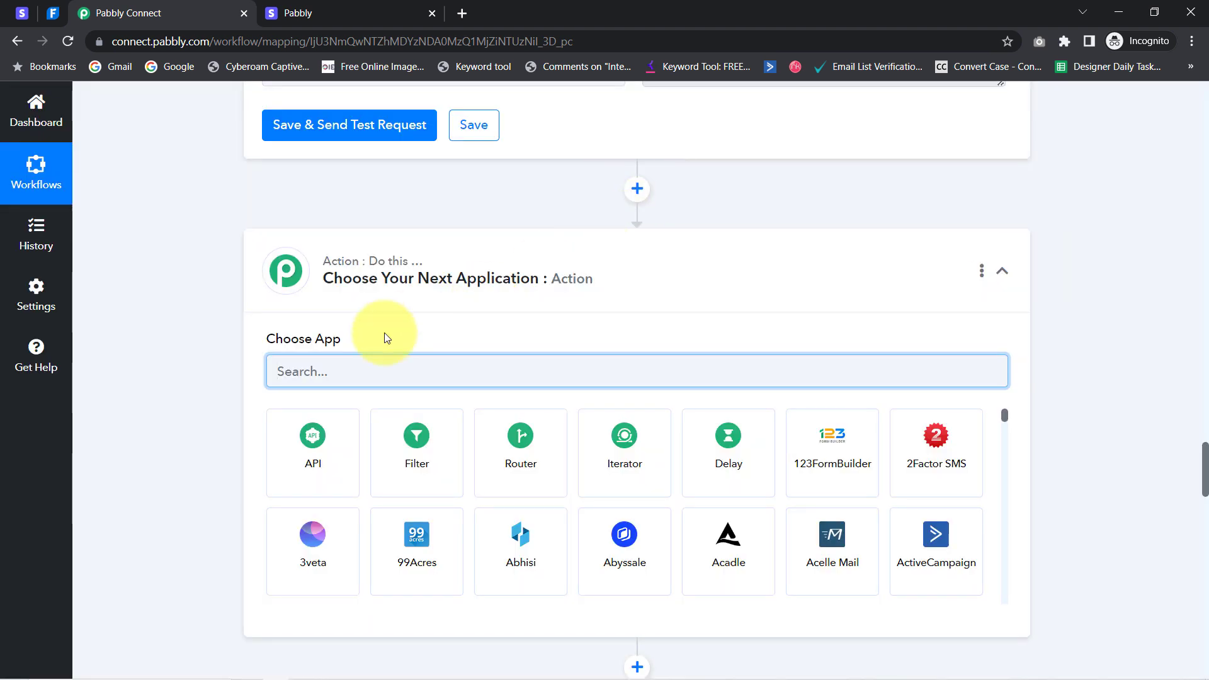
type("stri")
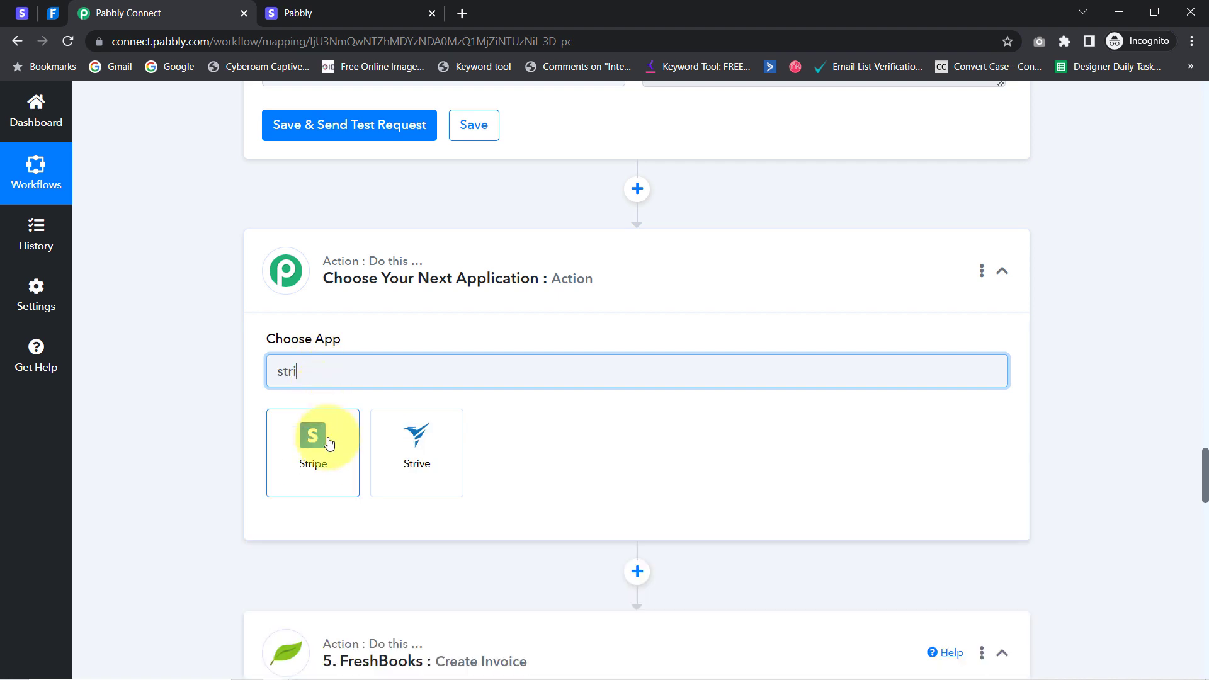
left_click(328, 443)
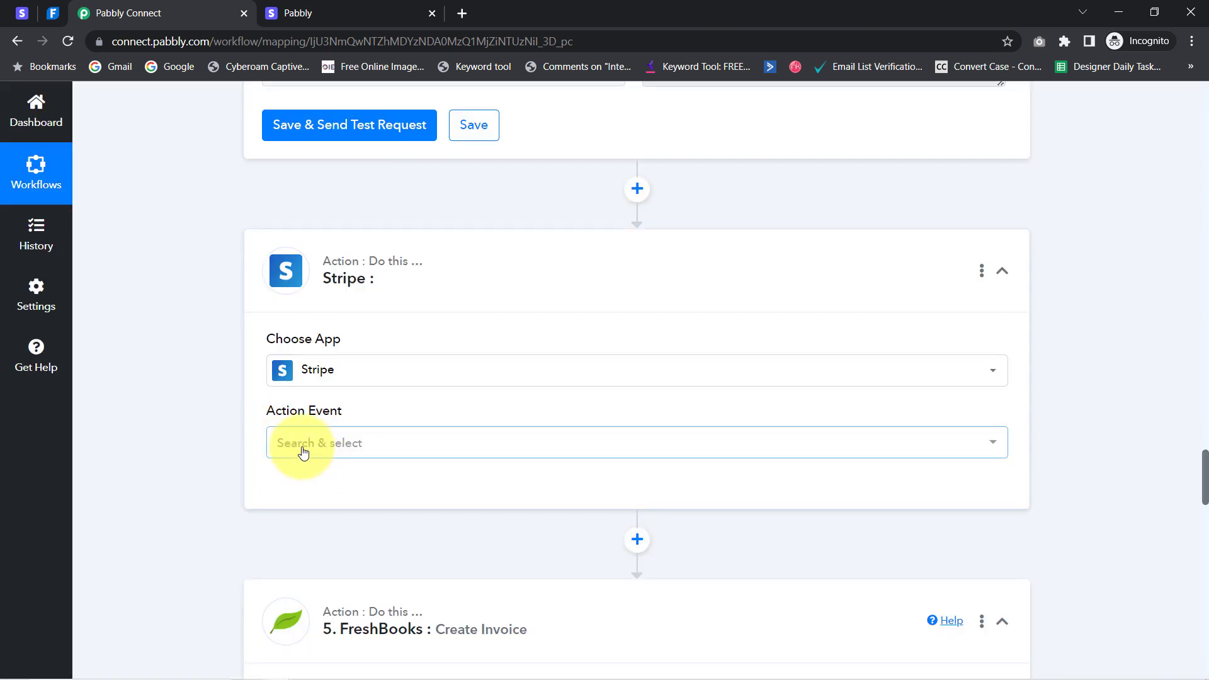
left_click(303, 450)
type("re")
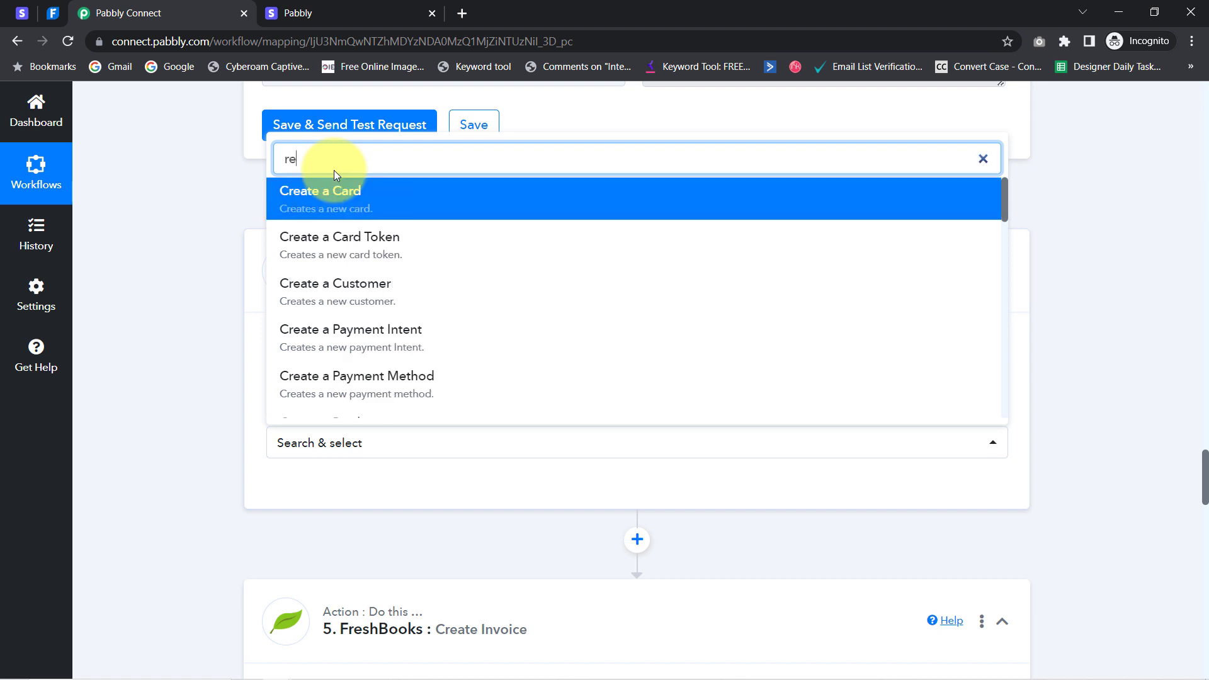
type("tr")
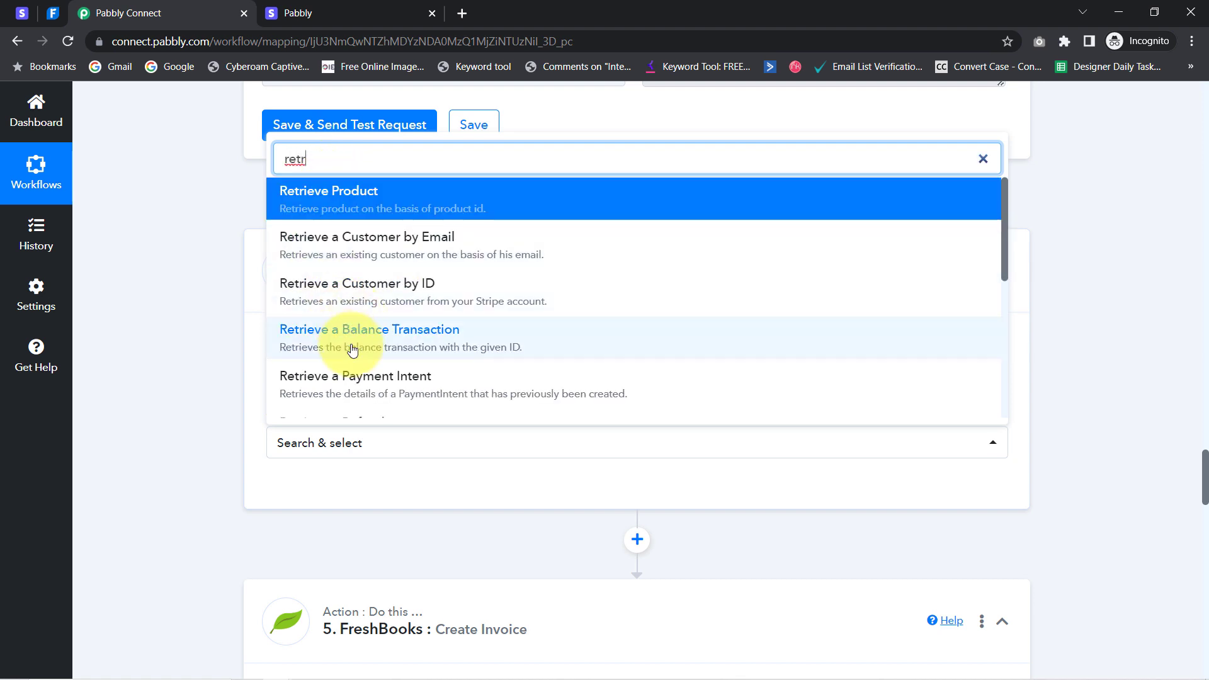
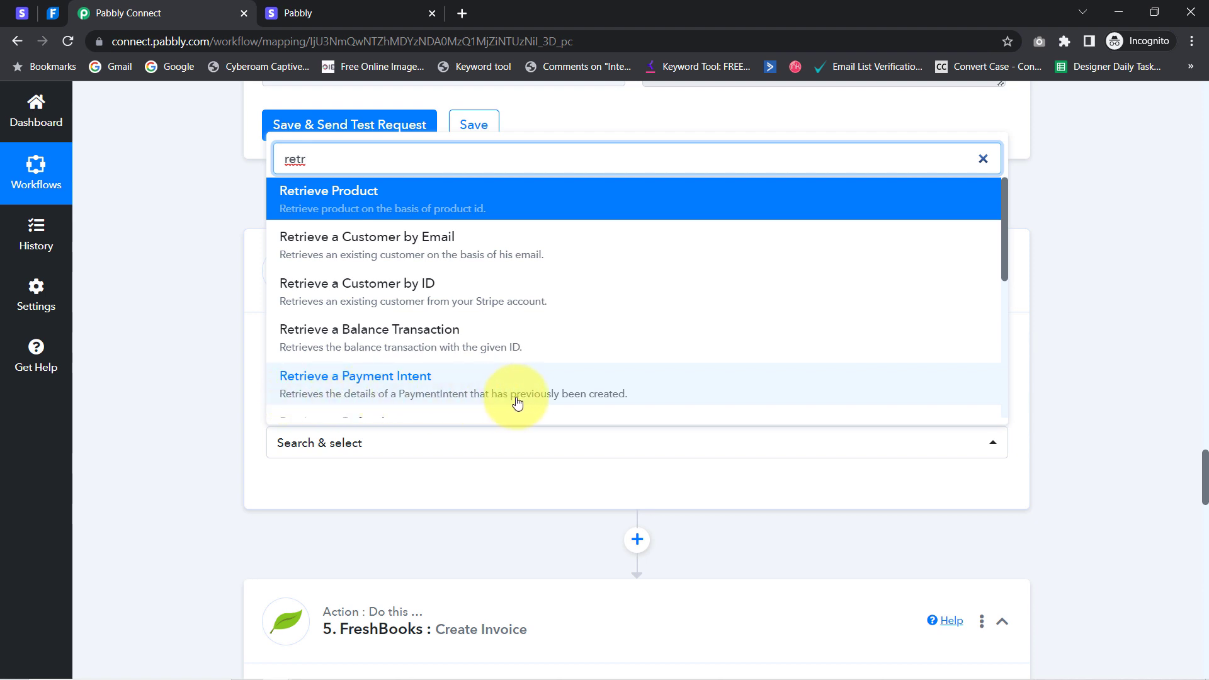
Set the Stripe action to Retrieve a Payment Intent using the existing Stripe #4 connection
left_click(544, 401)
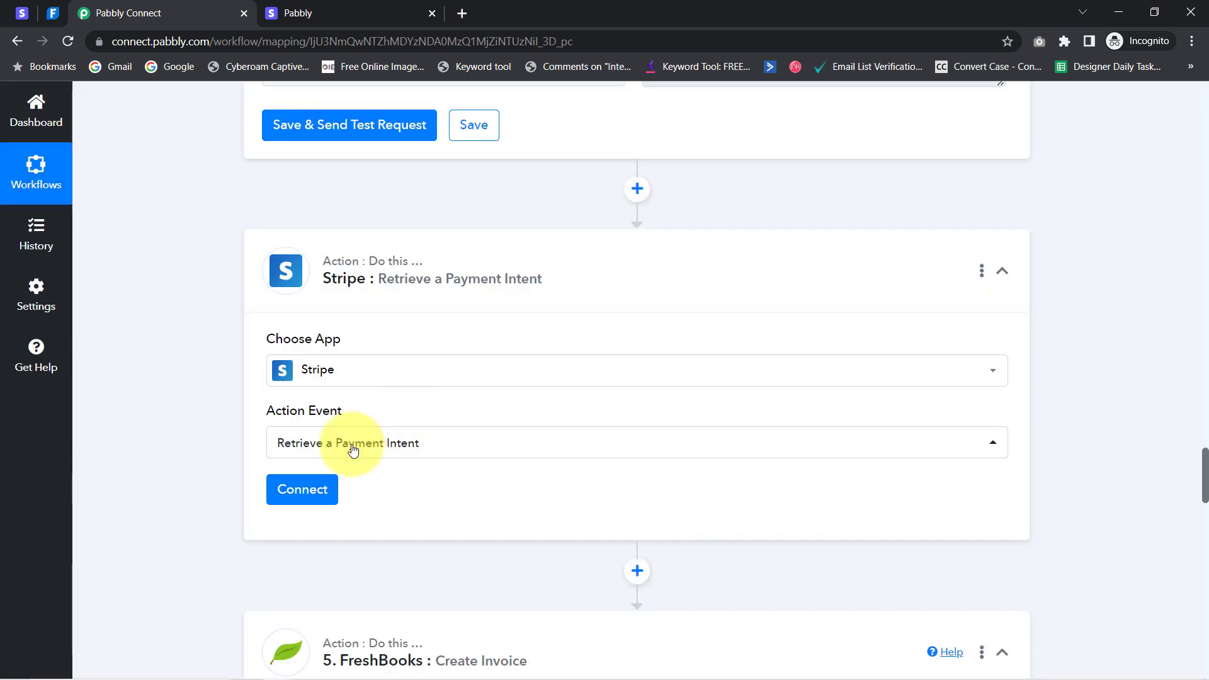
left_click(297, 492)
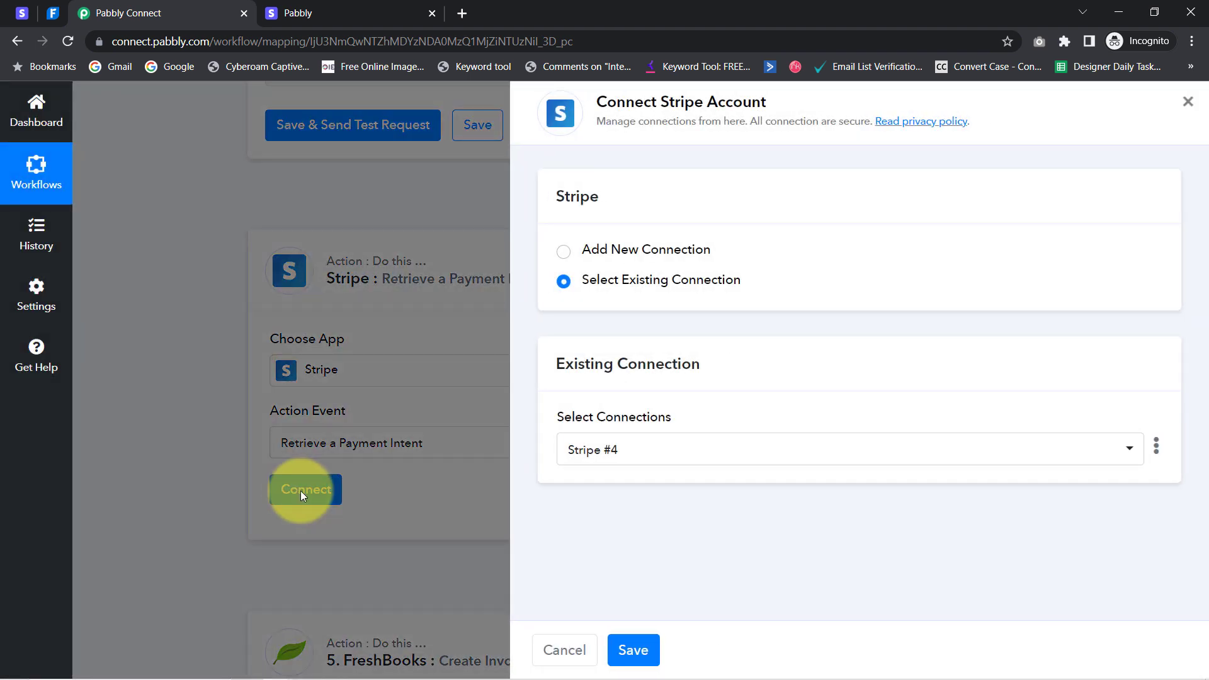
left_click(635, 651)
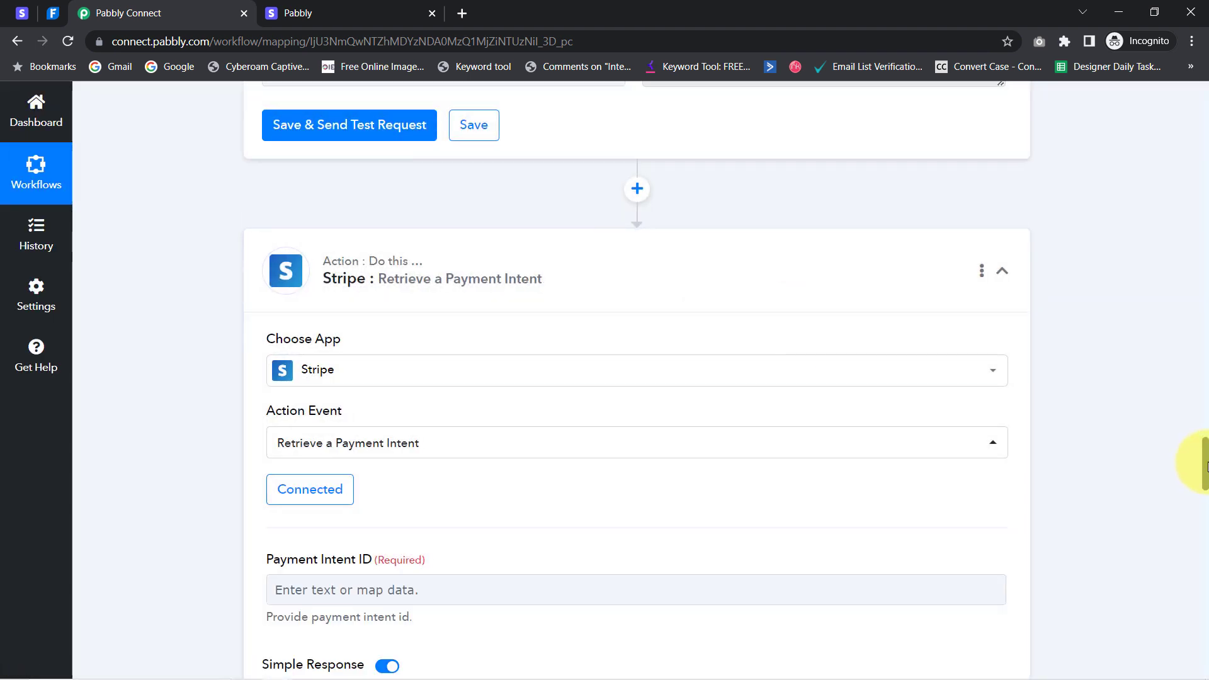
left_click_drag(1204, 464, 1205, 476)
Copy the charge's Data Object Payment Intent value from the step 1 trigger data
left_click(362, 439)
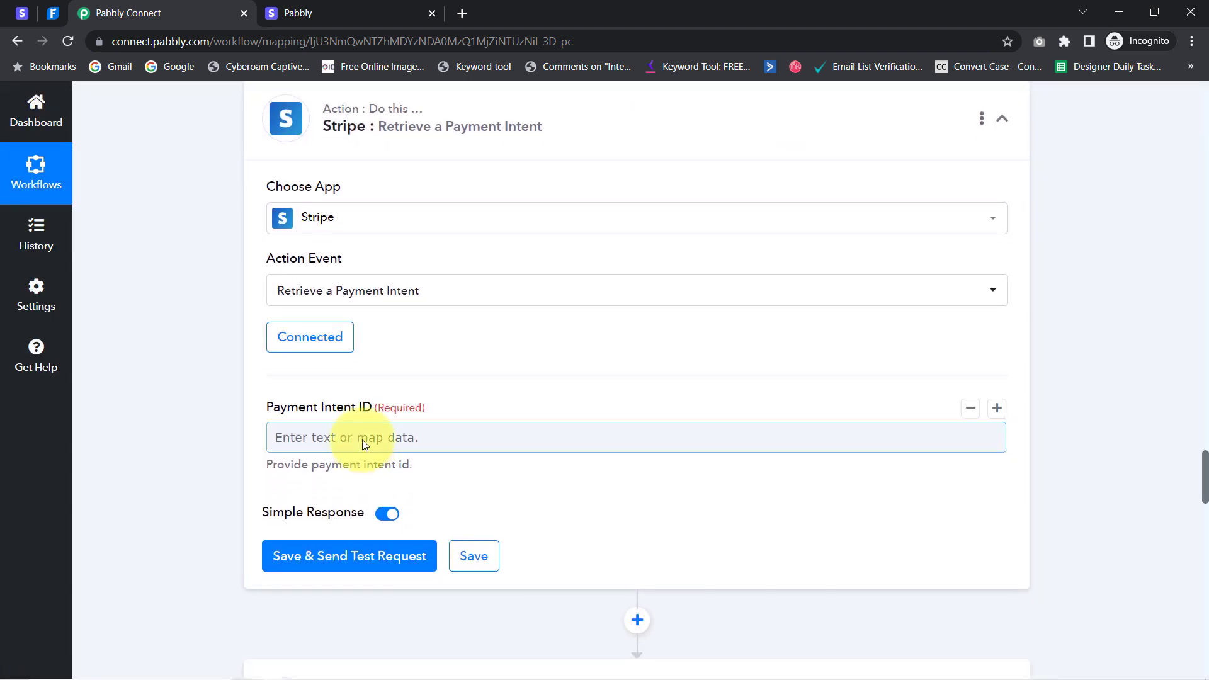
left_click_drag(277, 408, 374, 404)
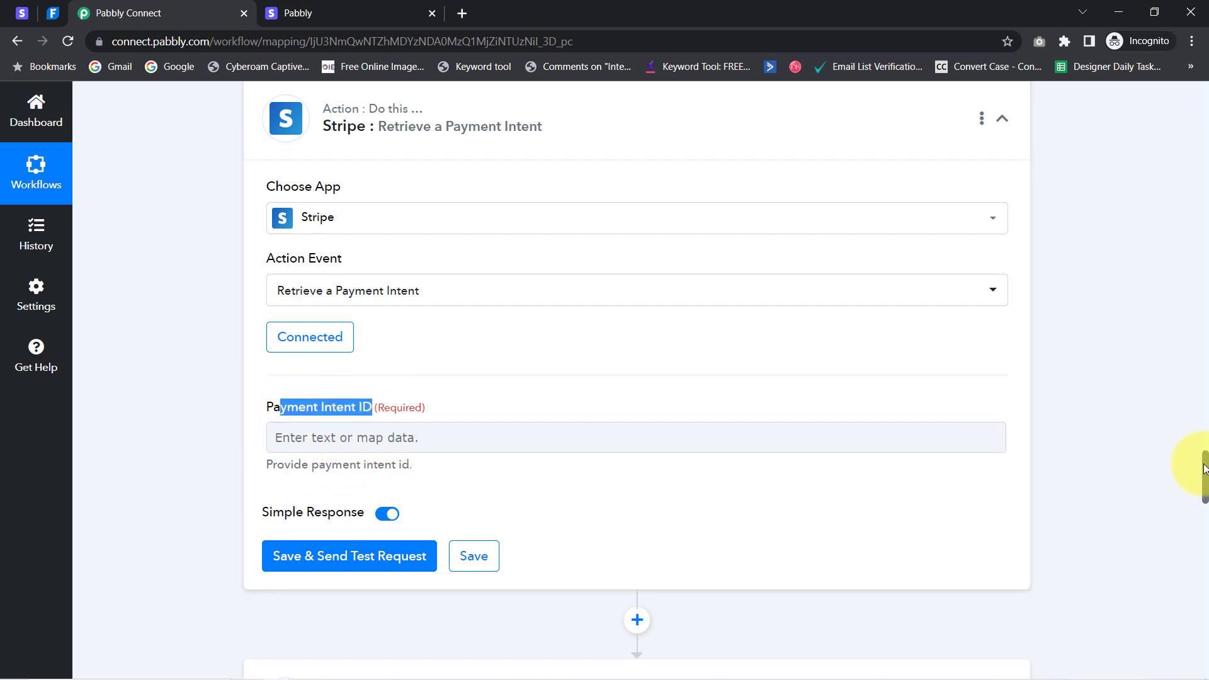
left_click_drag(1198, 389, 1176, 159)
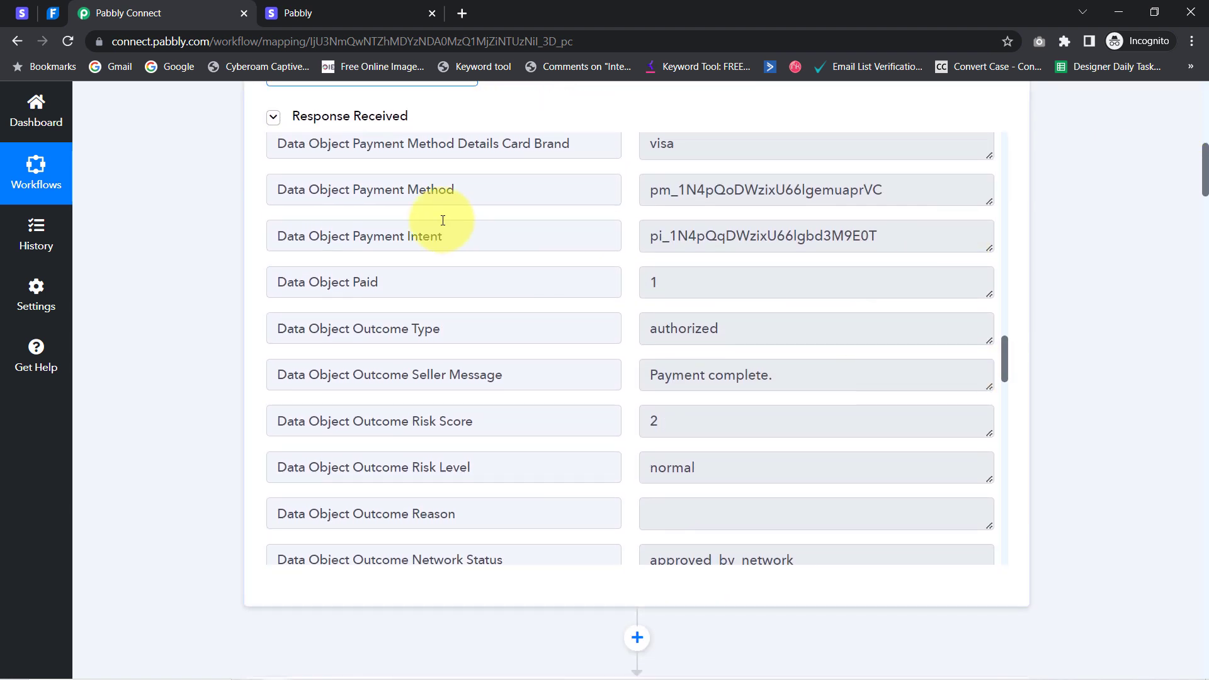
left_click_drag(320, 235, 446, 236)
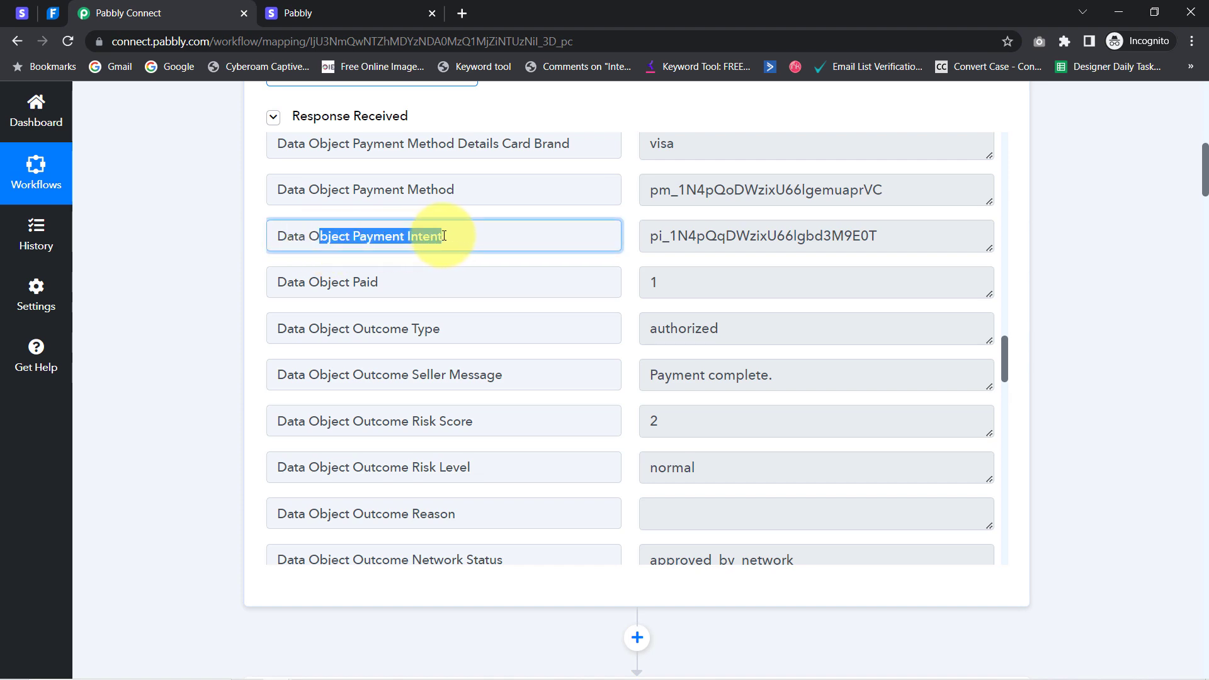
double_click(752, 239)
key("ctrl+c")
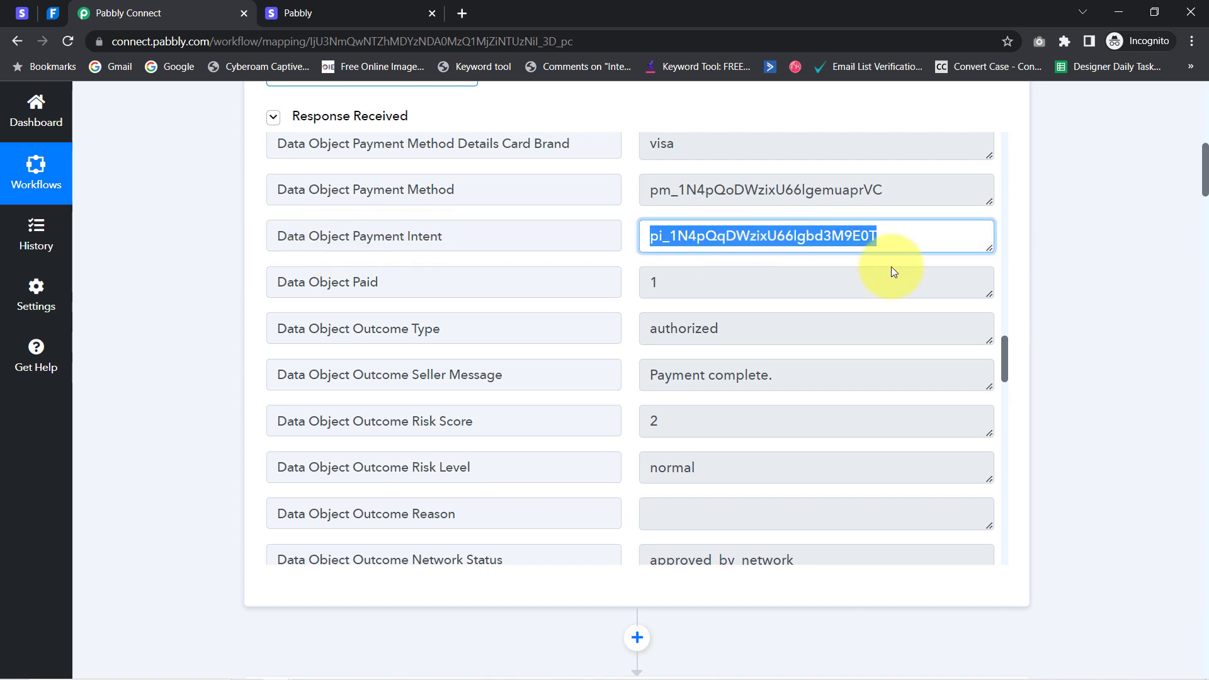
left_click_drag(1206, 183, 1176, 506)
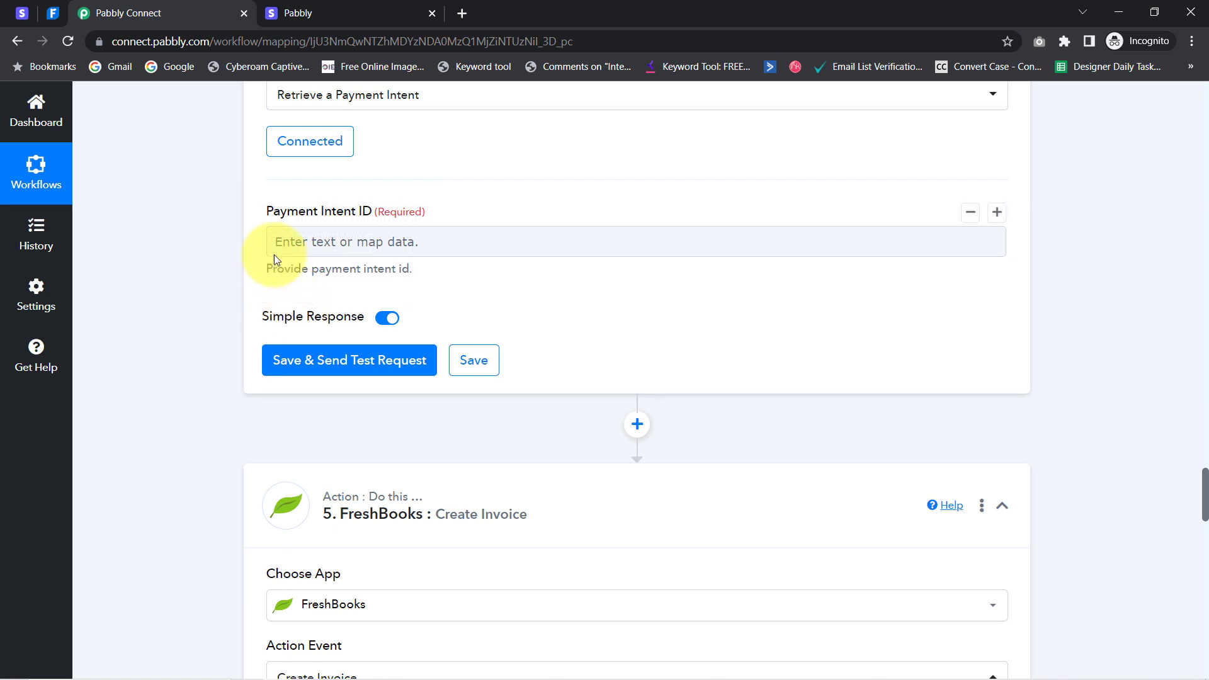
Map step 1's Data Object Payment Intent into the Payment Intent ID field
left_click(315, 247)
left_click(308, 314)
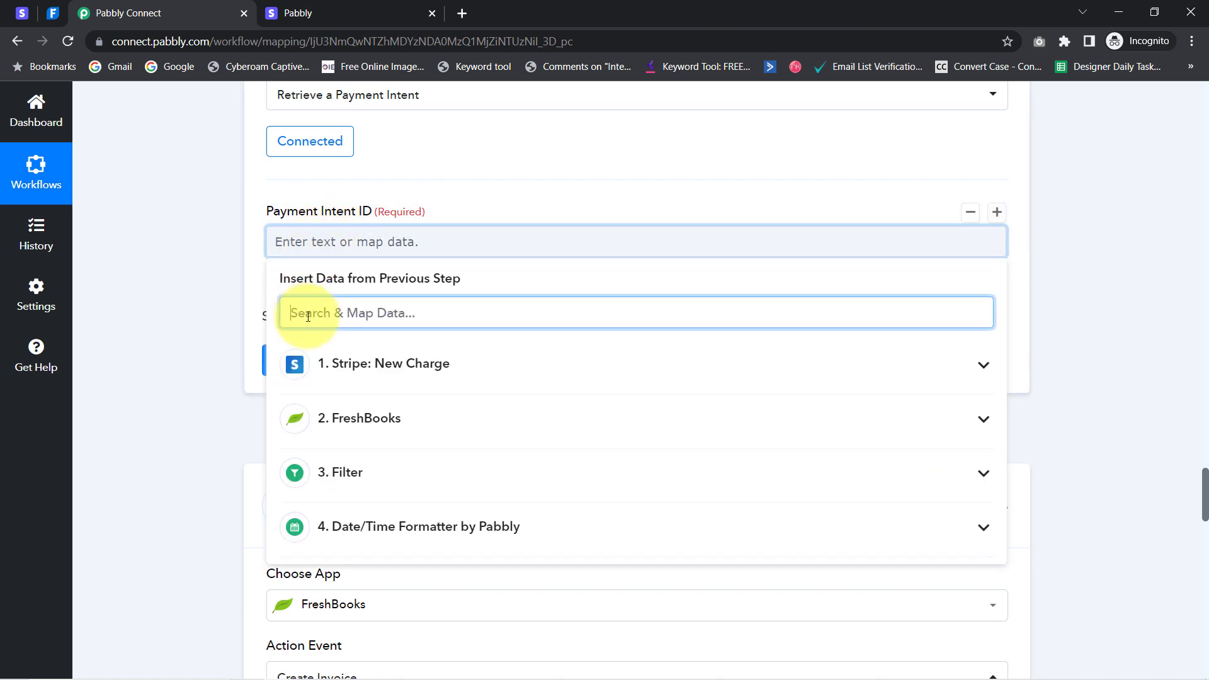
key("ctrl+v")
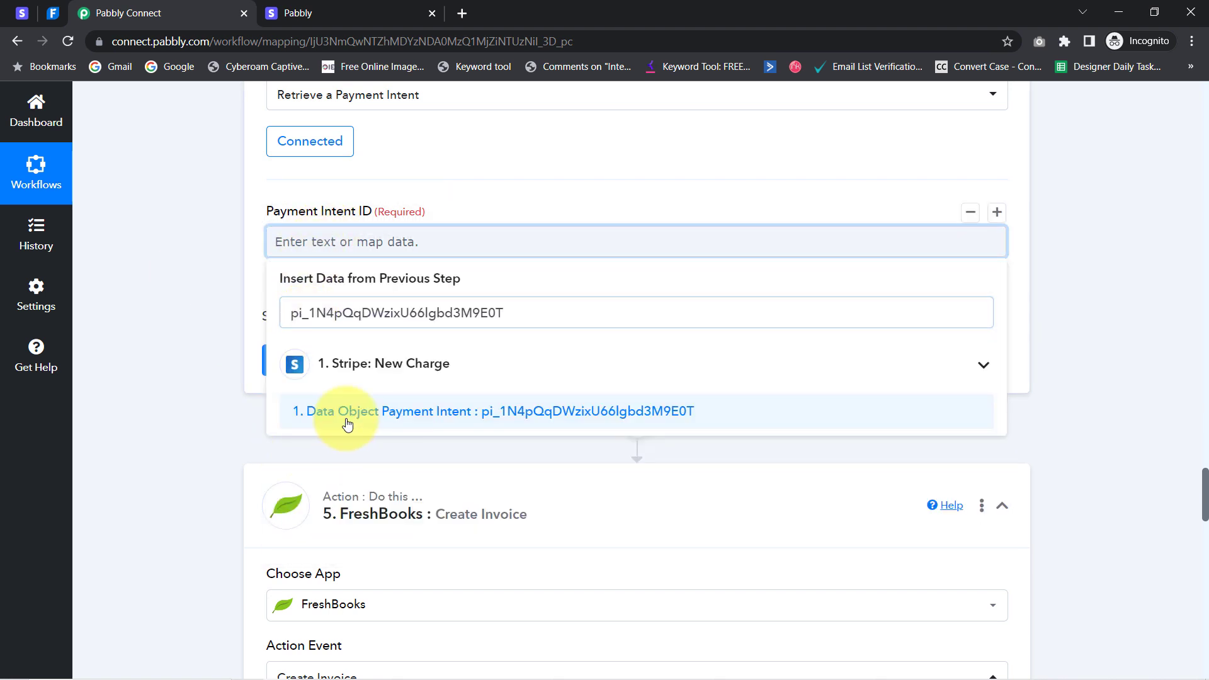
left_click(346, 418)
left_click(214, 337)
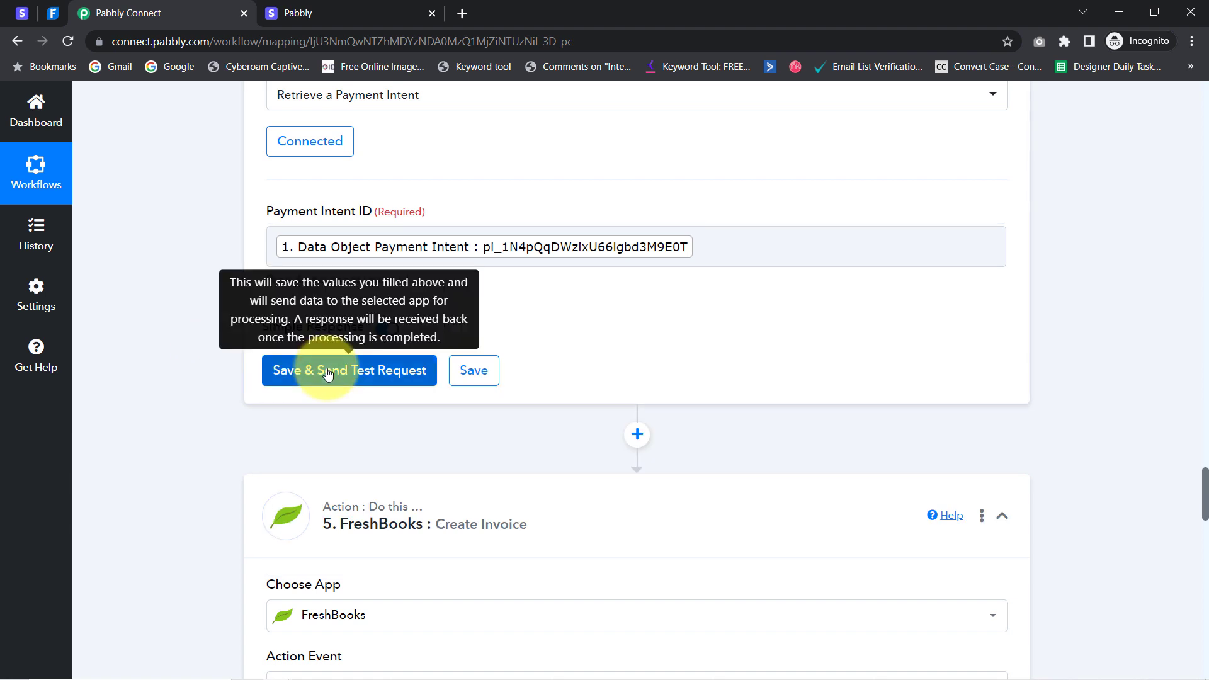
Test the Stripe step and confirm the response shows the 'Spoken English Notes' description
left_click(328, 374)
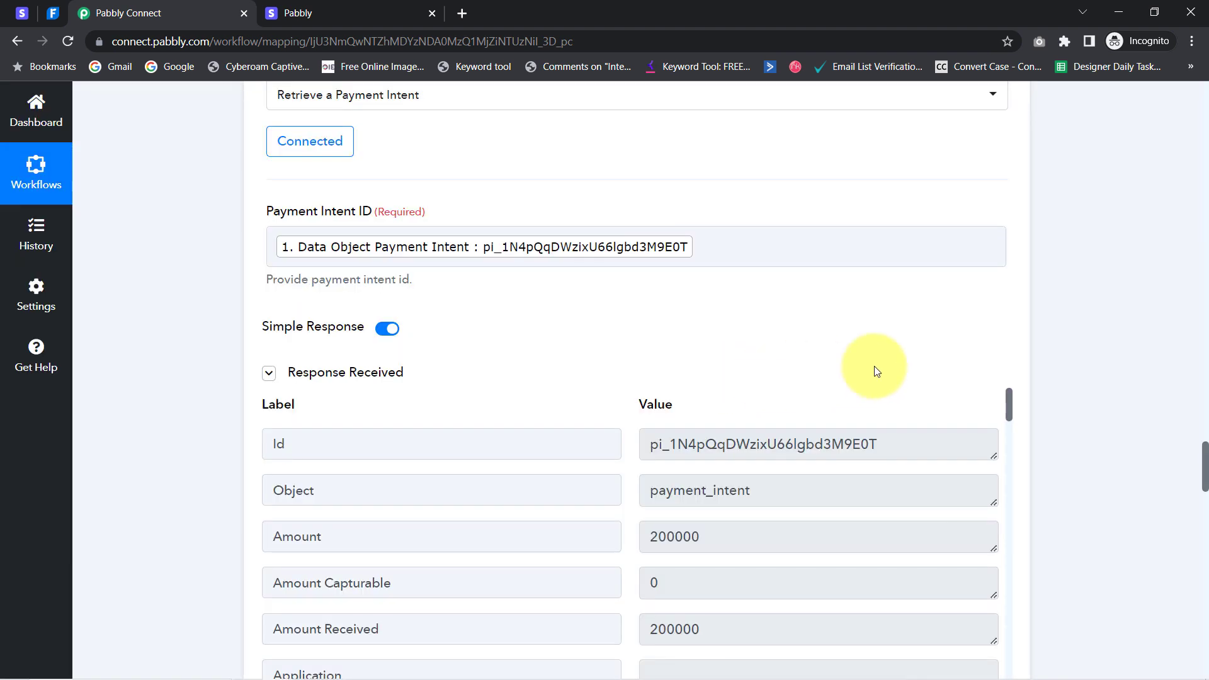
left_click_drag(1204, 460, 1204, 475)
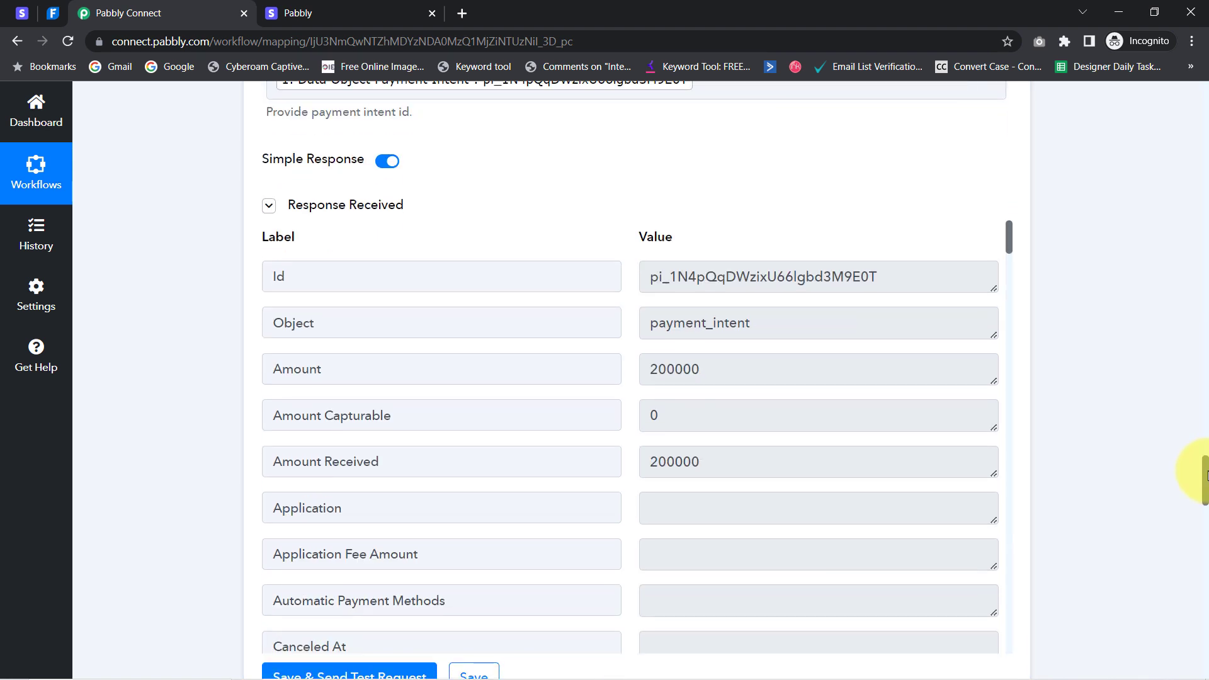
left_click_drag(1011, 234, 1002, 574)
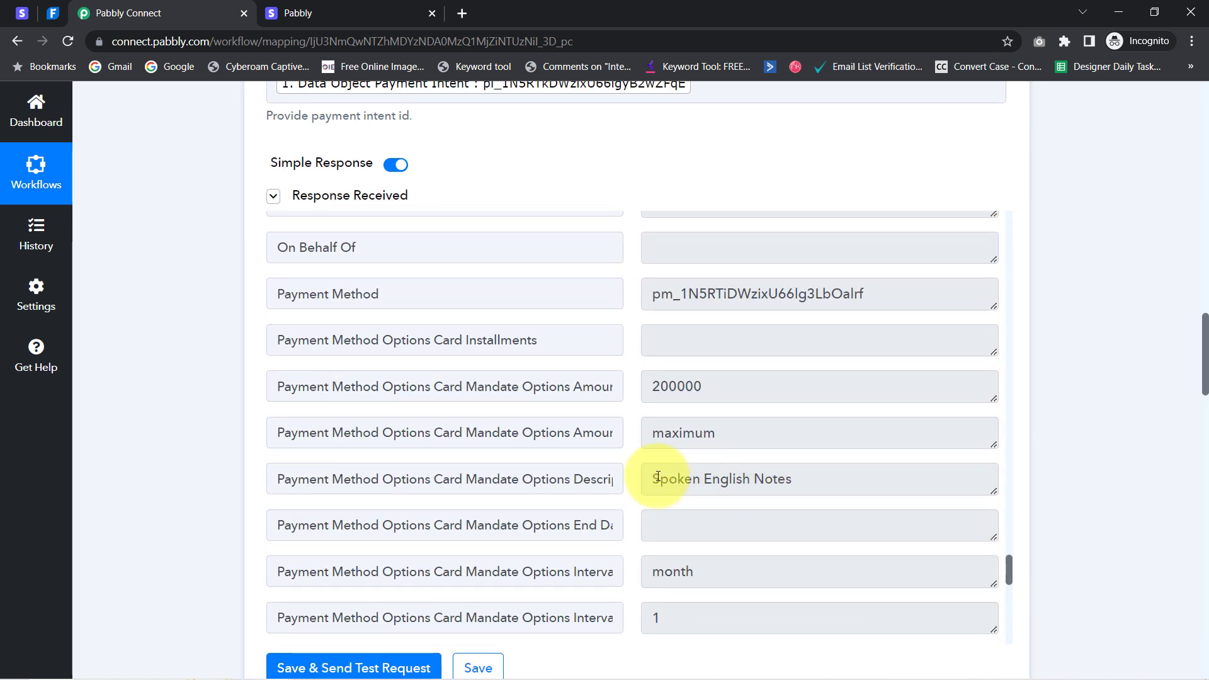
left_click_drag(658, 477, 792, 474)
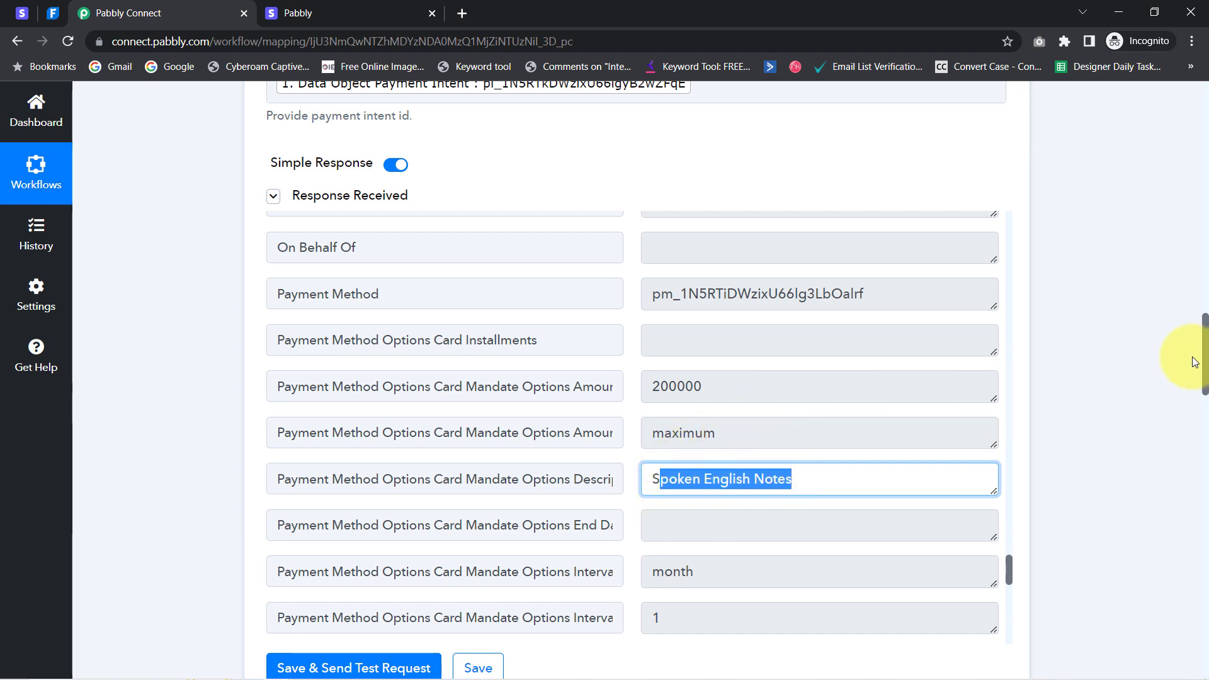
left_click_drag(1206, 365, 1206, 541)
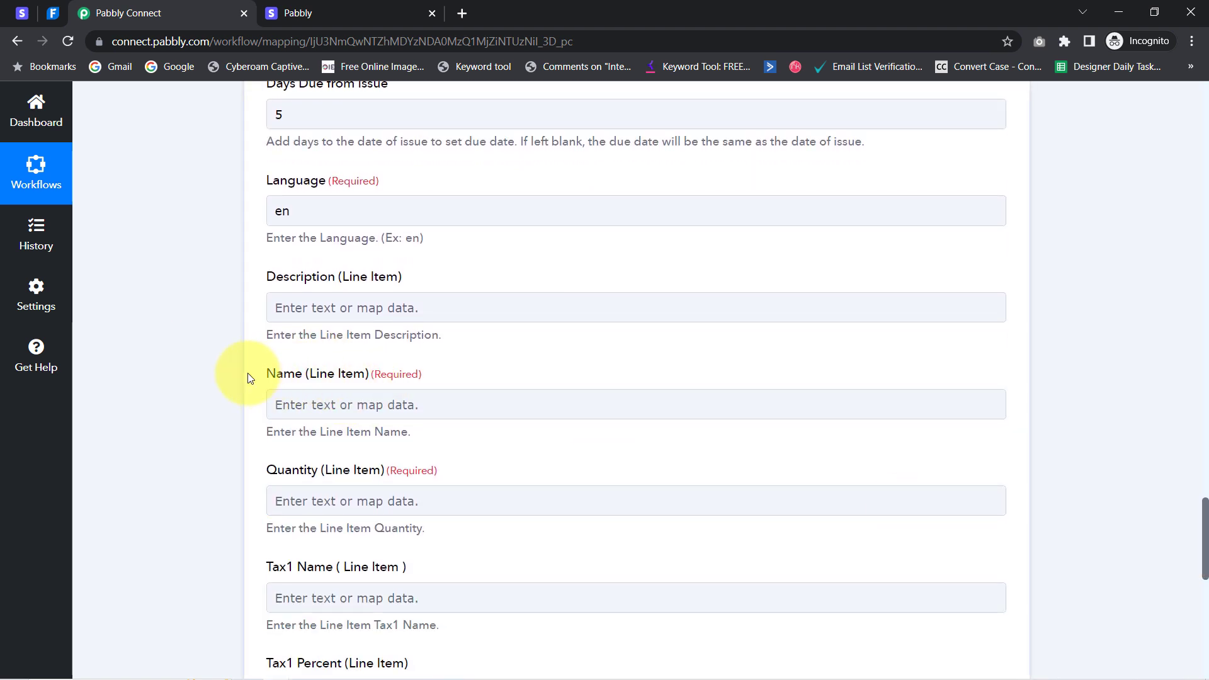
Map step 5's Mandate Options Description, 'Spoken English Notes', into the line item Name
left_click(290, 403)
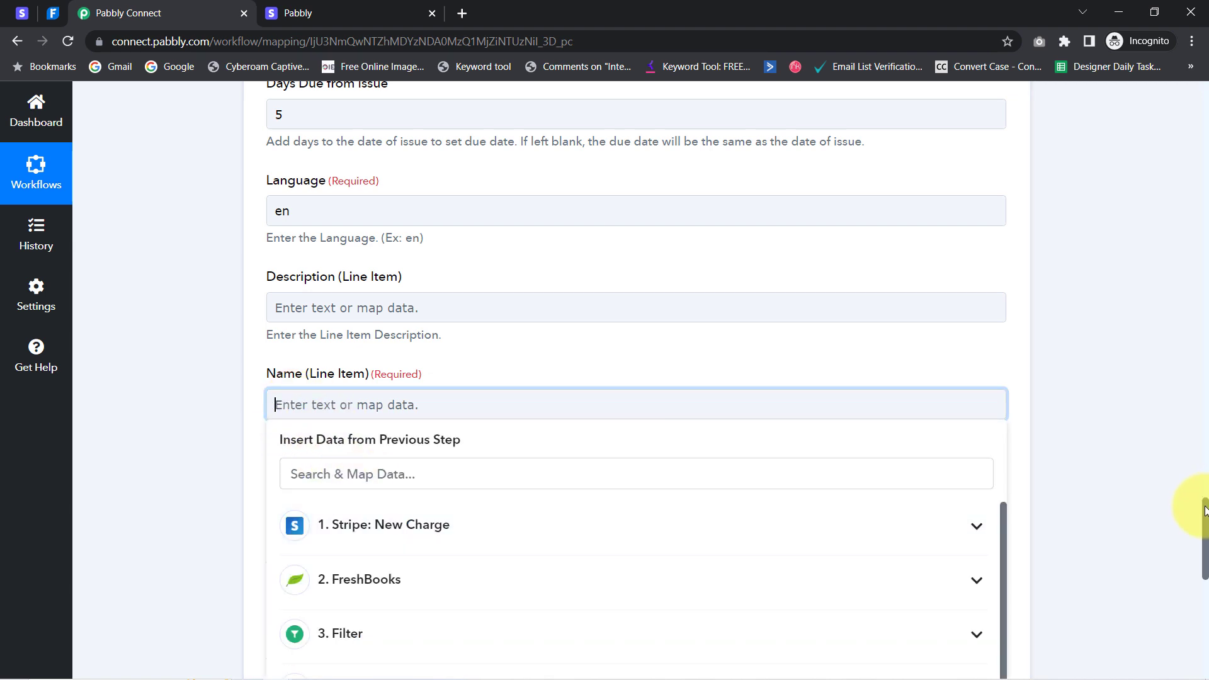
left_click_drag(1206, 512, 1206, 548)
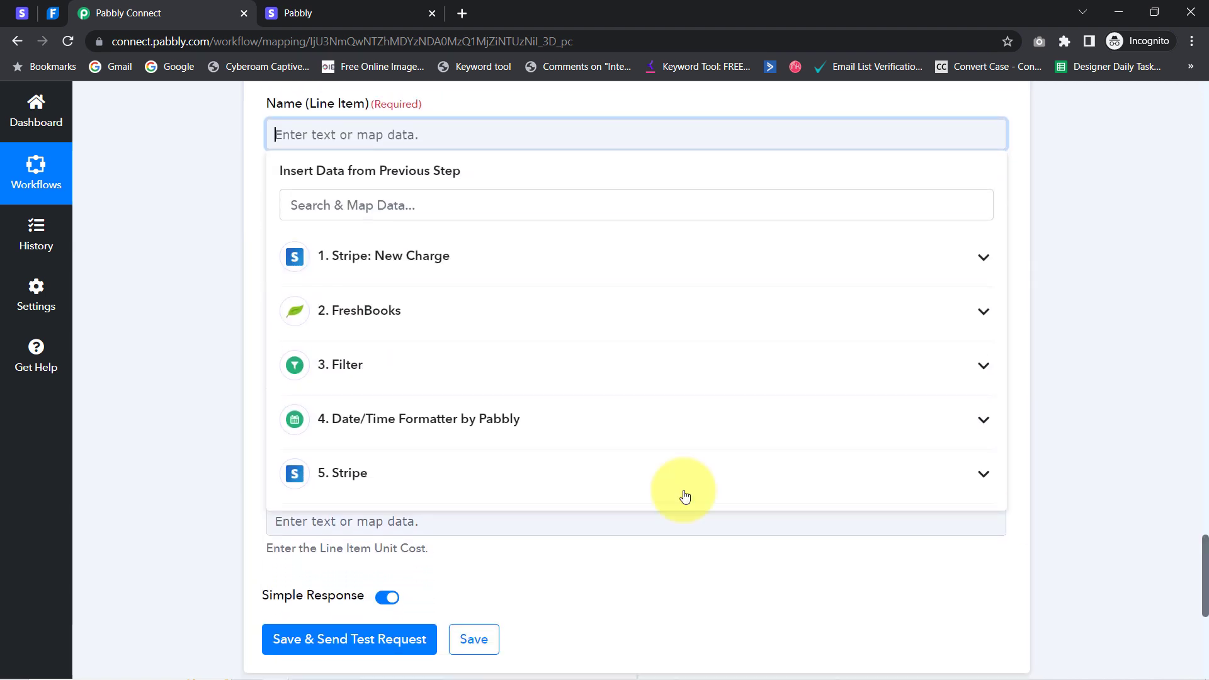
left_click(416, 481)
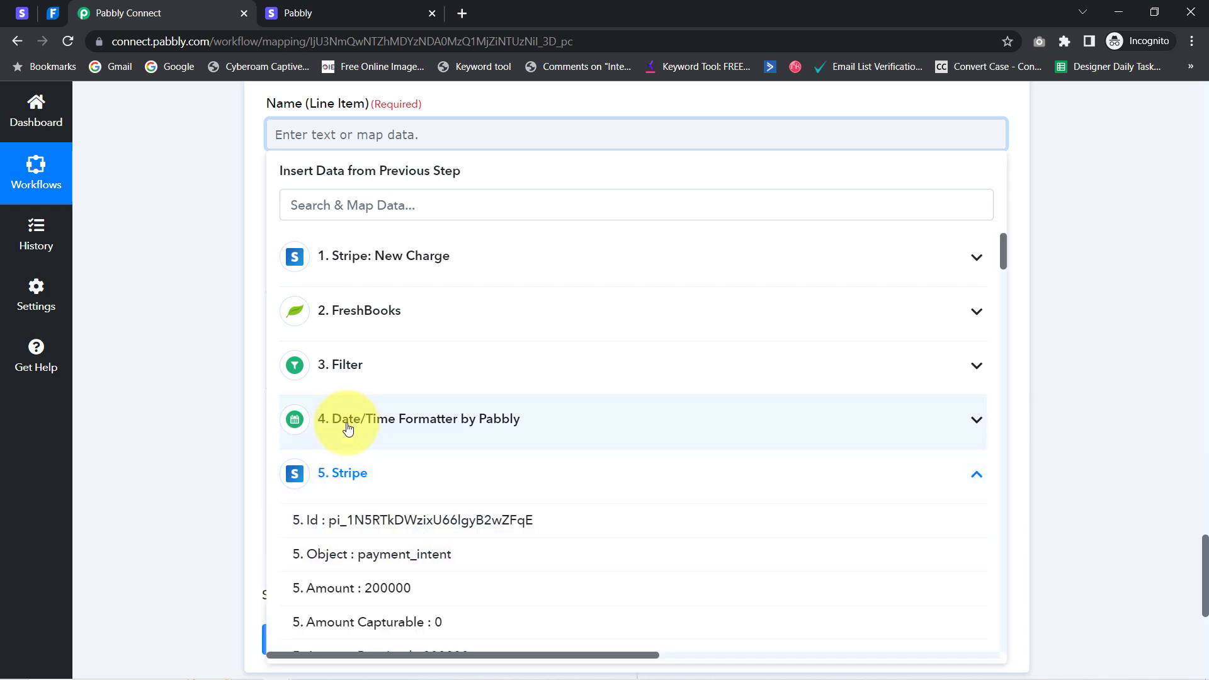
left_click(294, 203)
type("Spoke")
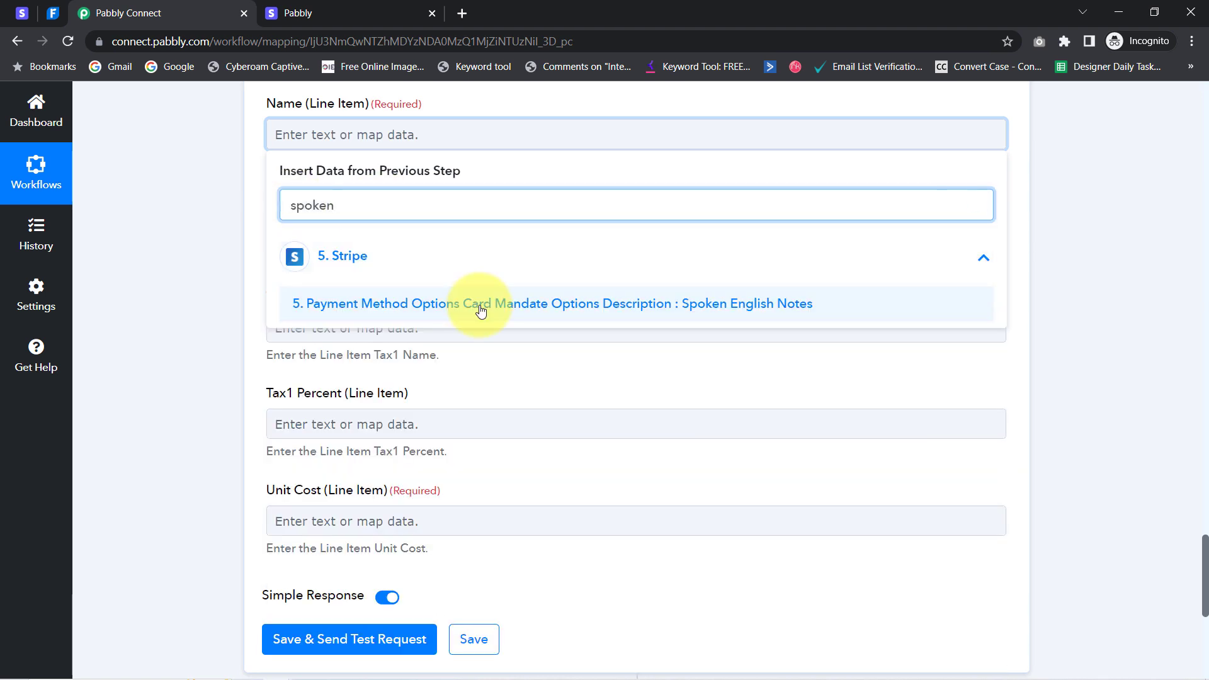
left_click(466, 304)
left_click(133, 291)
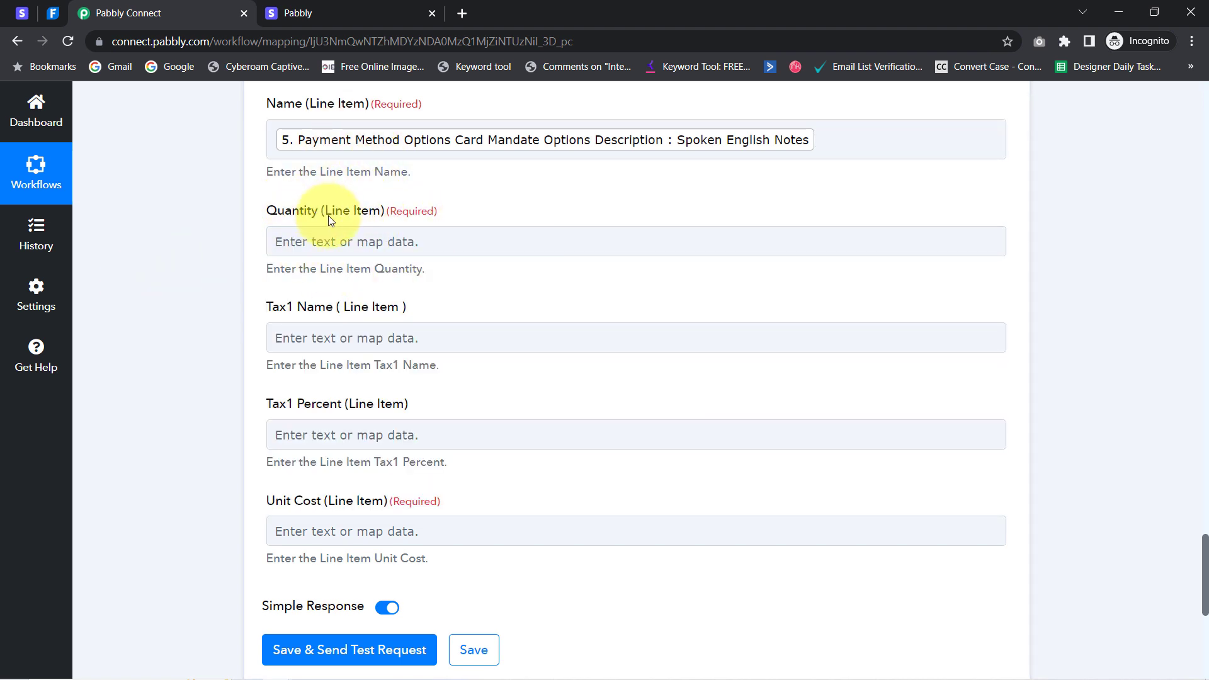
Set line item Quantity to 1 and review the Tax1 Percent and required Unit Cost fields
left_click(296, 246)
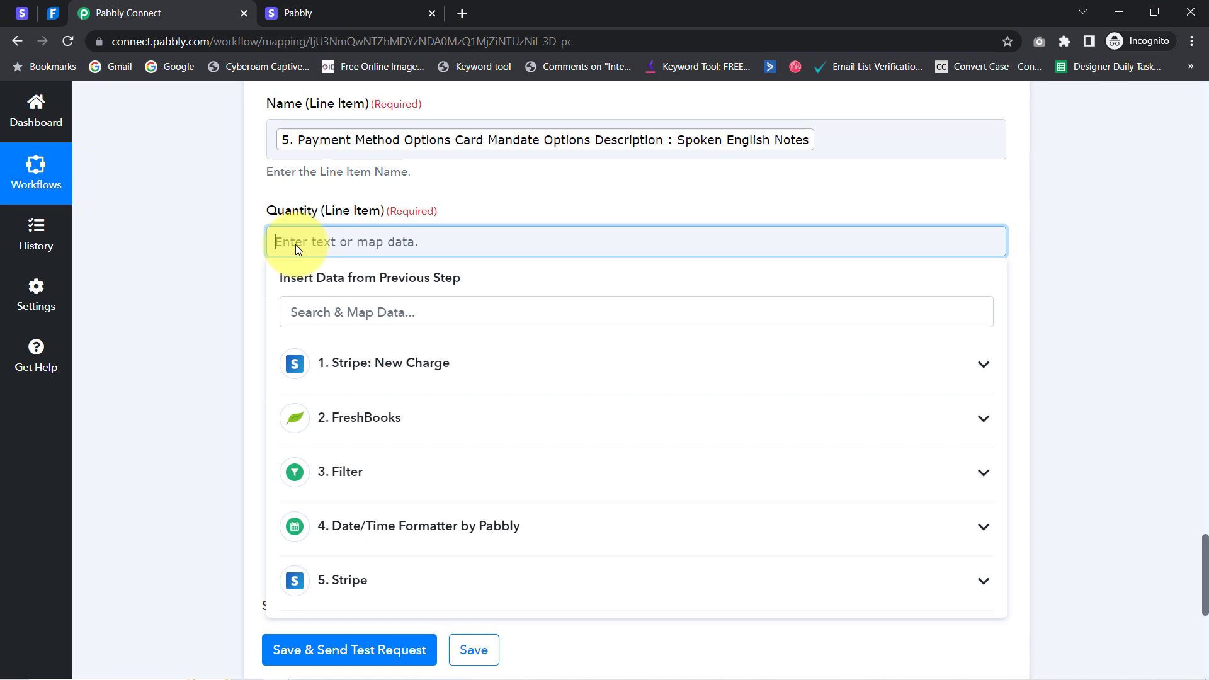
type("1")
left_click(240, 290)
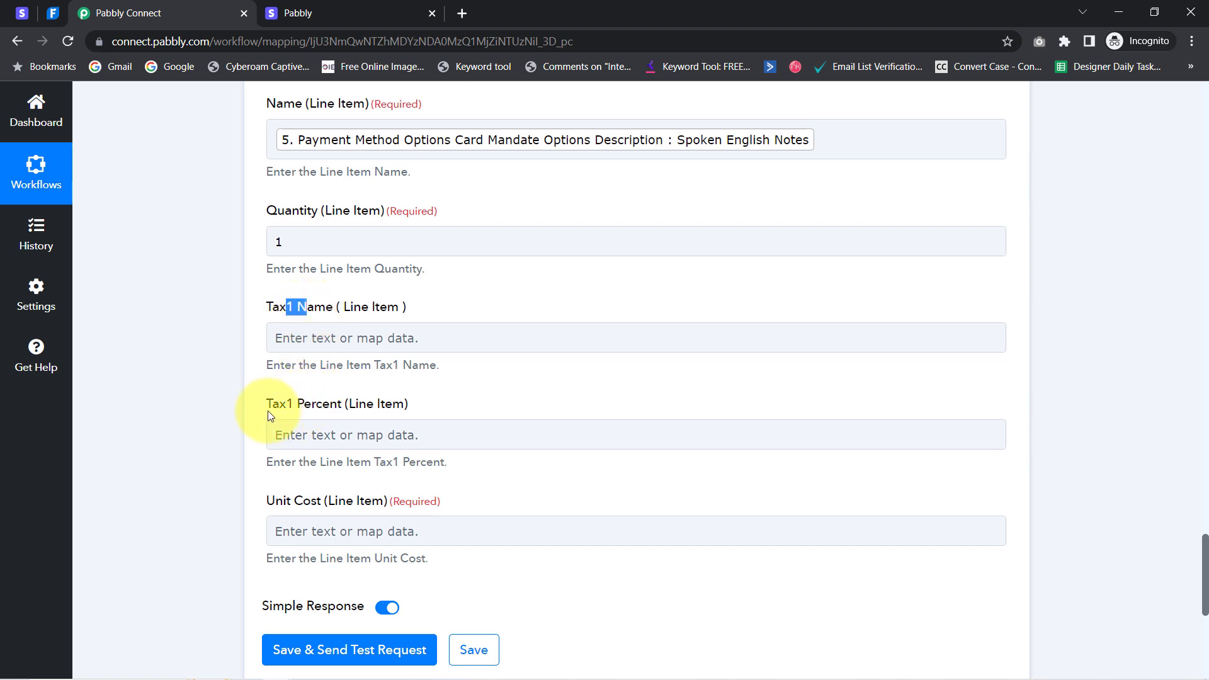
left_click_drag(275, 413, 328, 413)
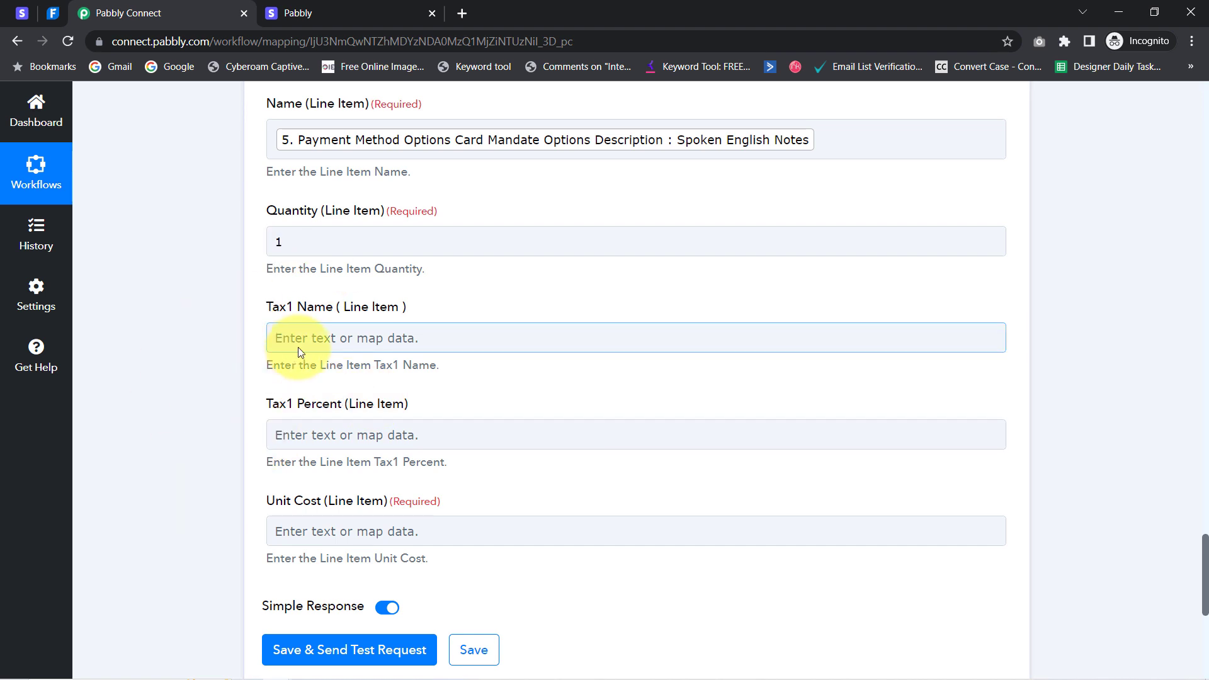
left_click_drag(265, 501, 386, 506)
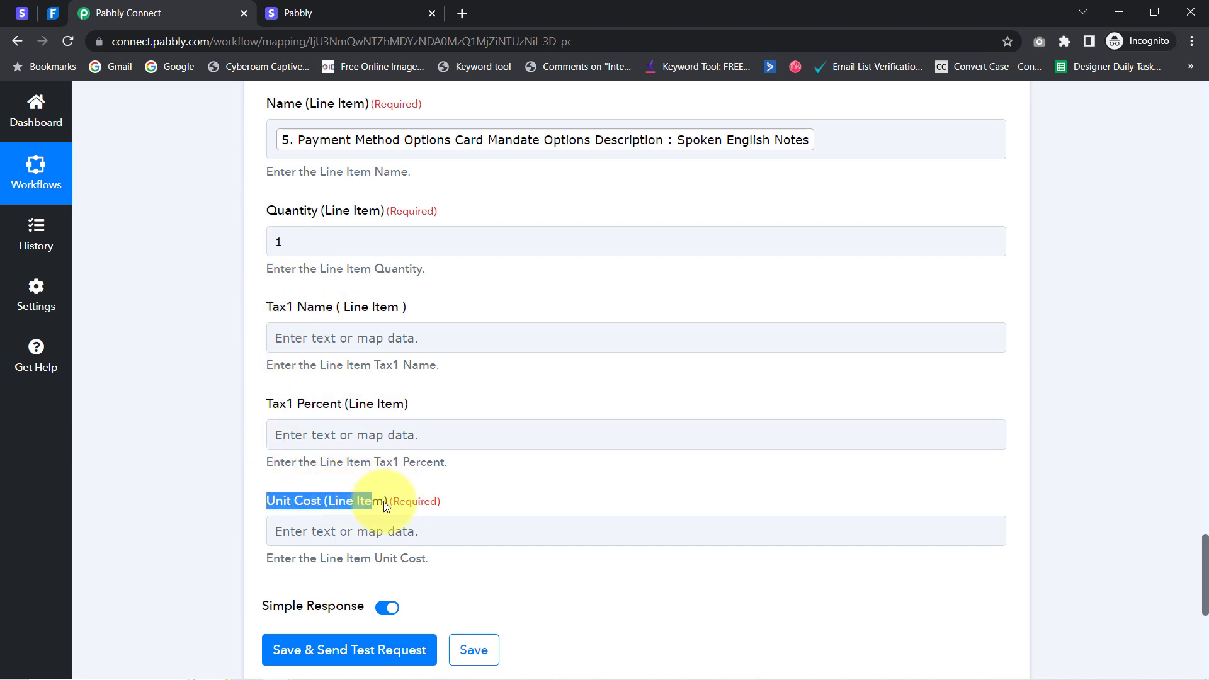
double_click(421, 503)
left_click_drag(267, 500, 335, 501)
left_click_drag(1205, 573, 1195, 88)
left_click_drag(1193, 142, 1203, 199)
Expand the Stripe charge fields and locate the Amount Captured value 200000
left_click(359, 210)
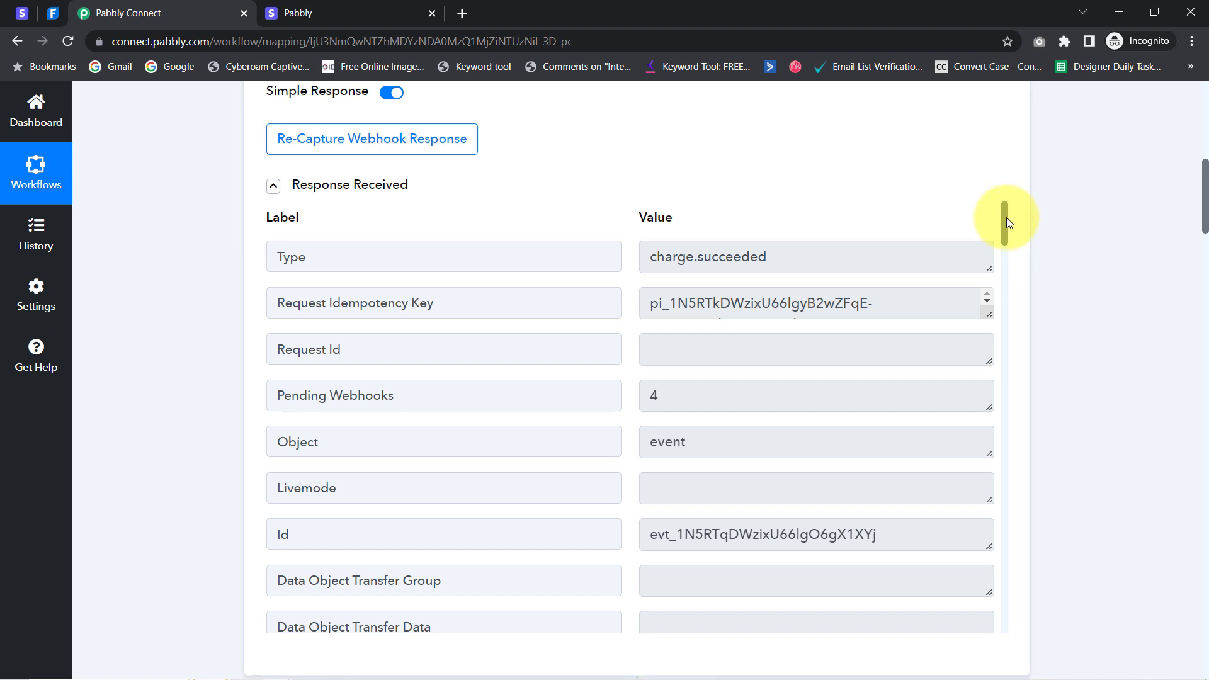
left_click_drag(1006, 218, 975, 613)
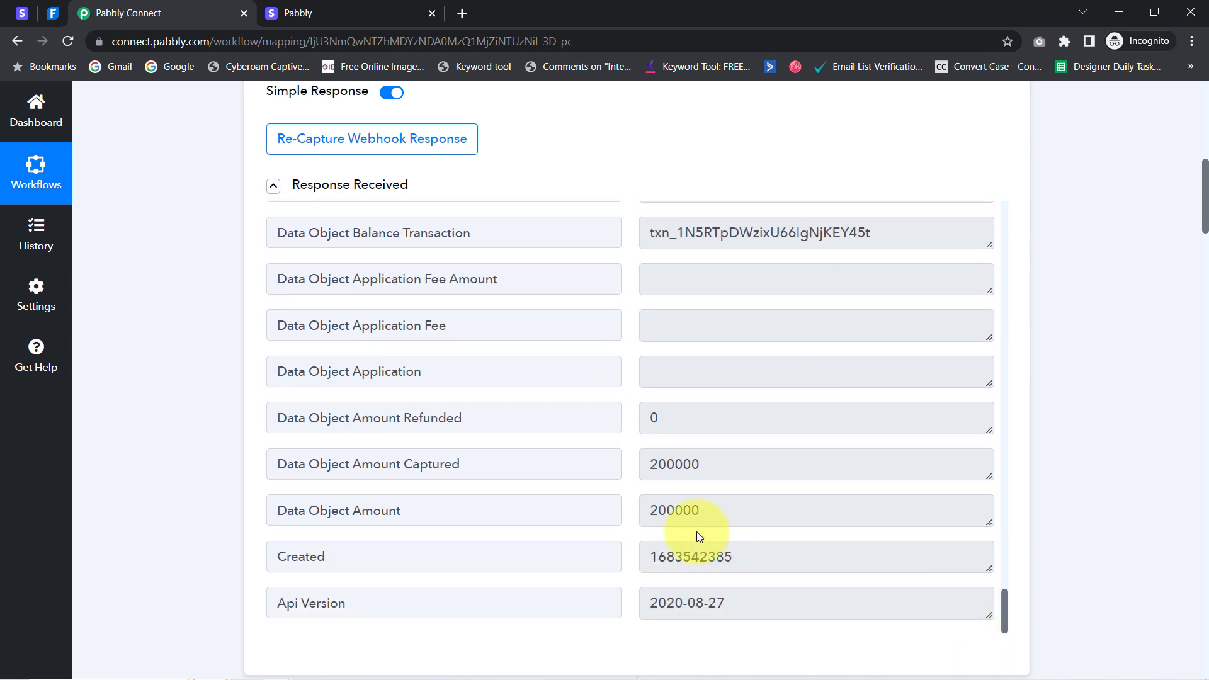
left_click_drag(685, 472, 705, 465)
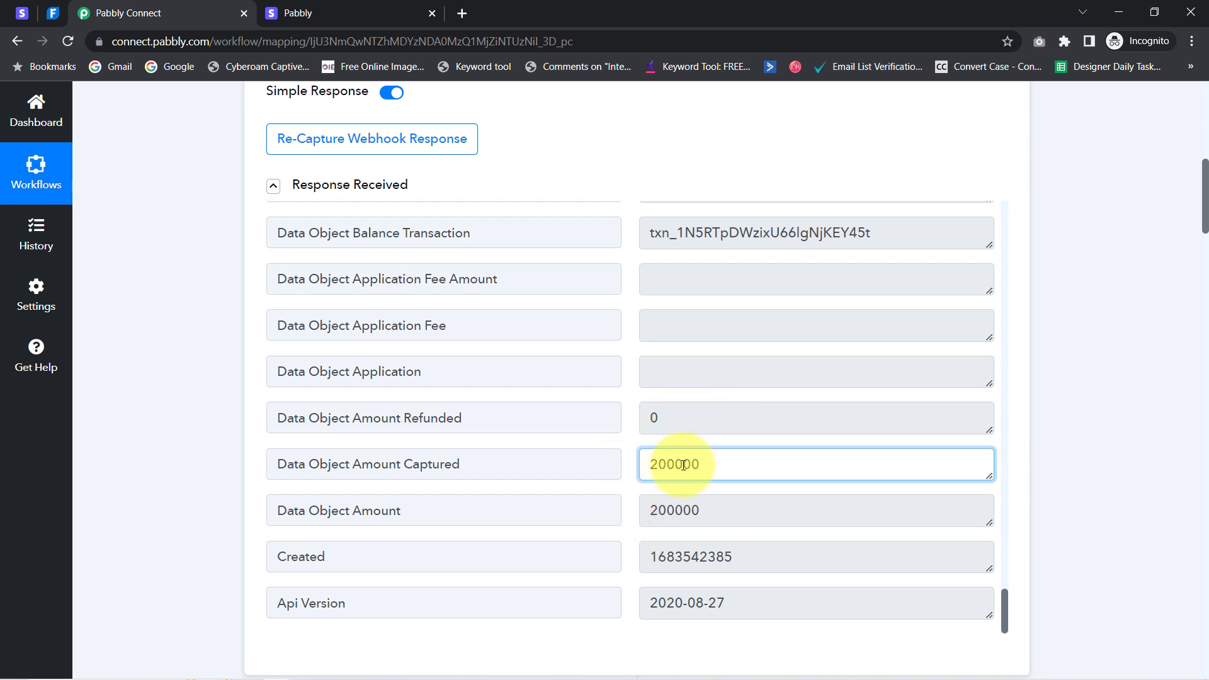
left_click_drag(702, 467, 649, 465)
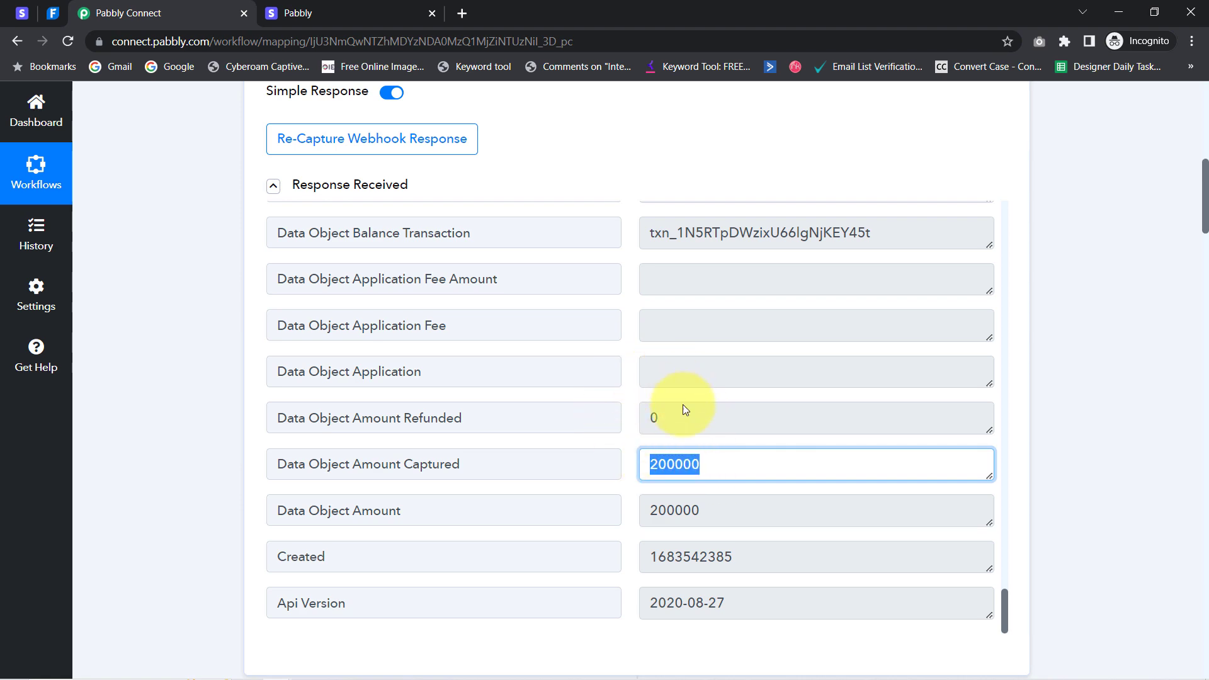
left_click_drag(1205, 177, 1174, 413)
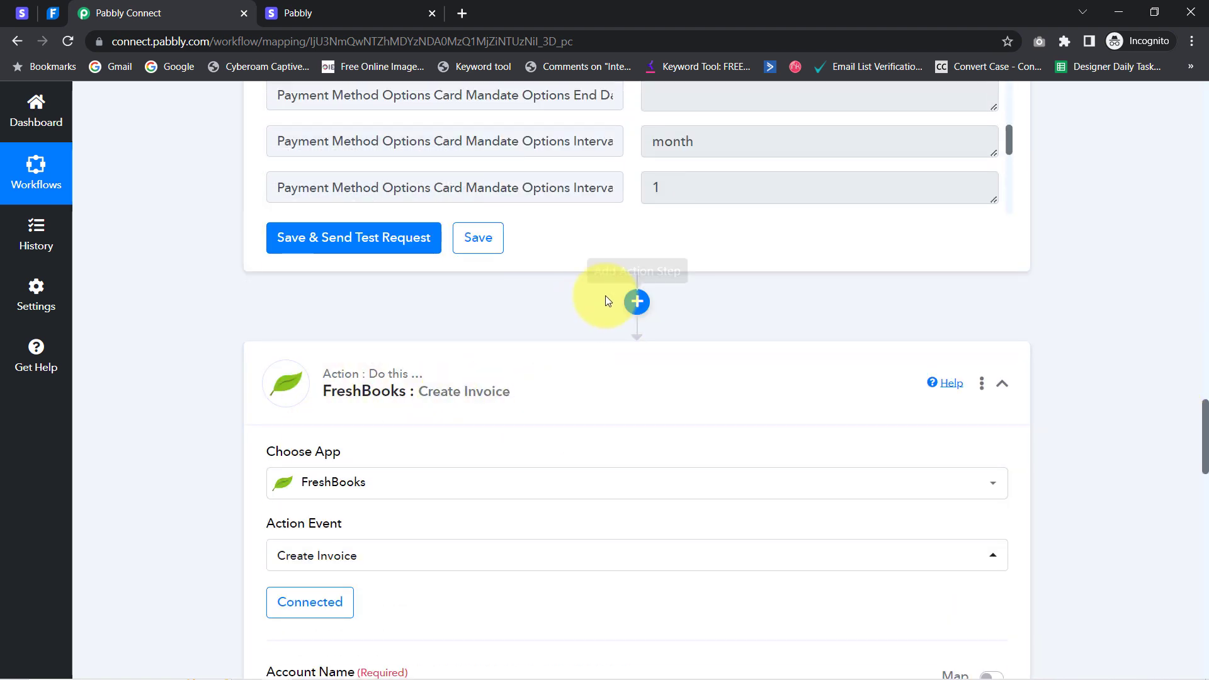
Insert a Number Formatter by Pabbly step before FreshBooks with Perform Math Operation, and connect it
left_click(632, 305)
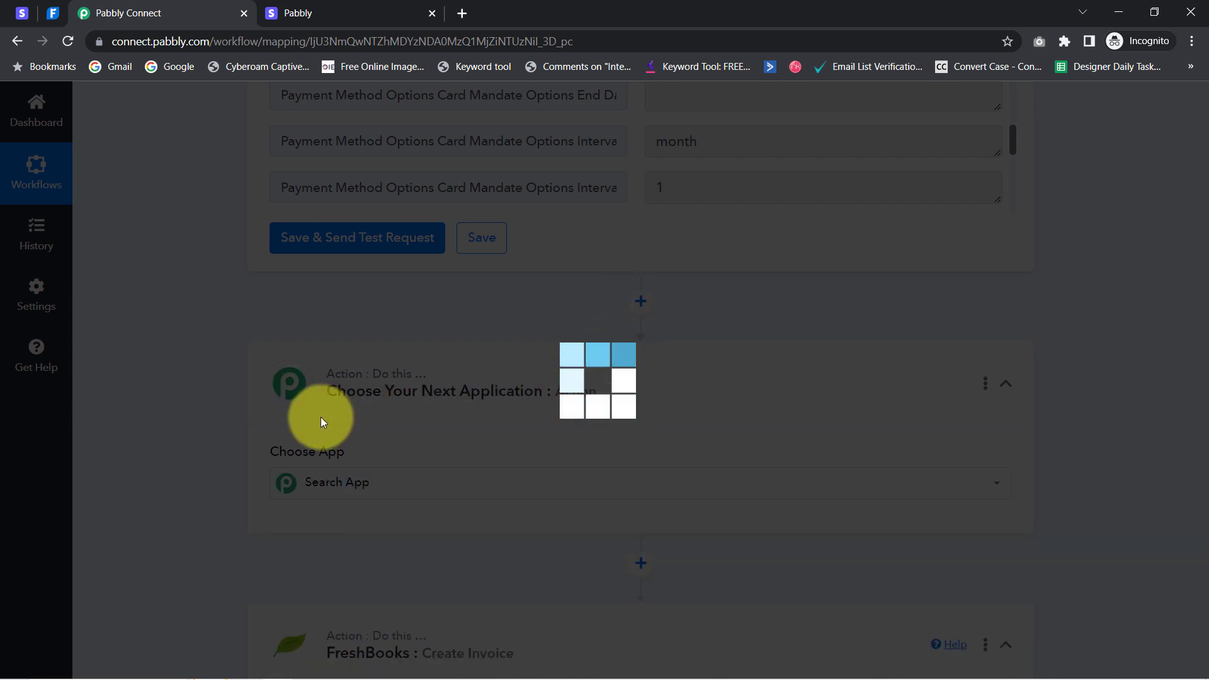
type("numbe")
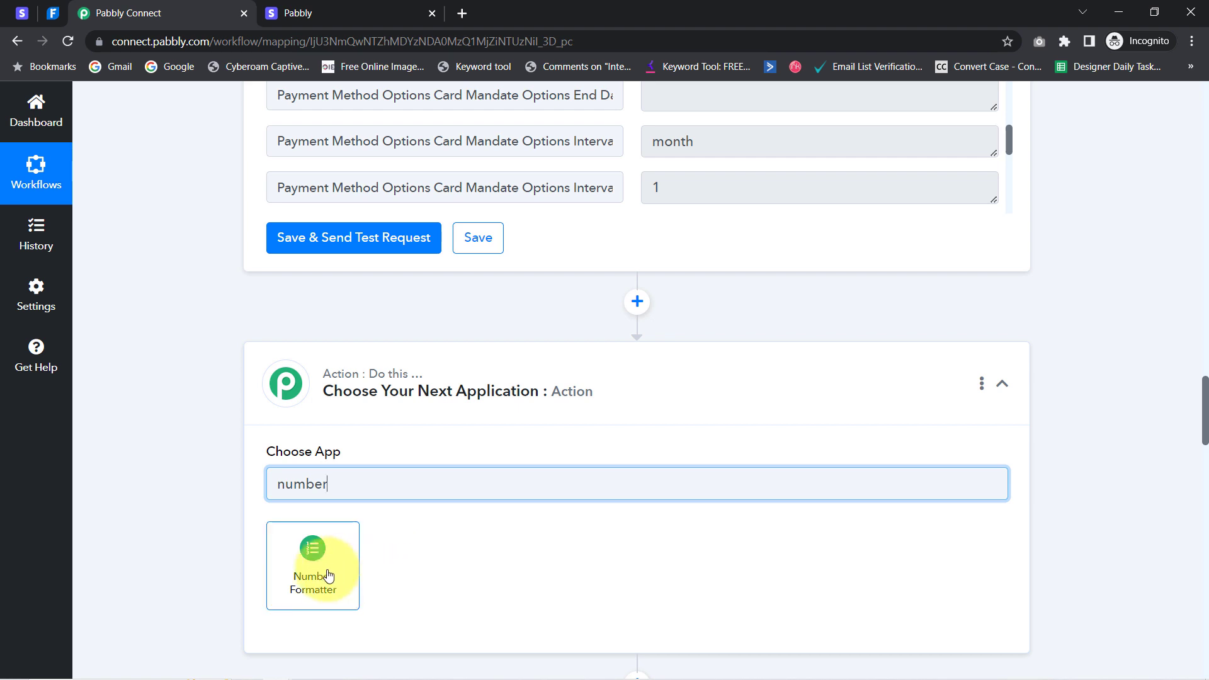
type("r")
left_click(327, 571)
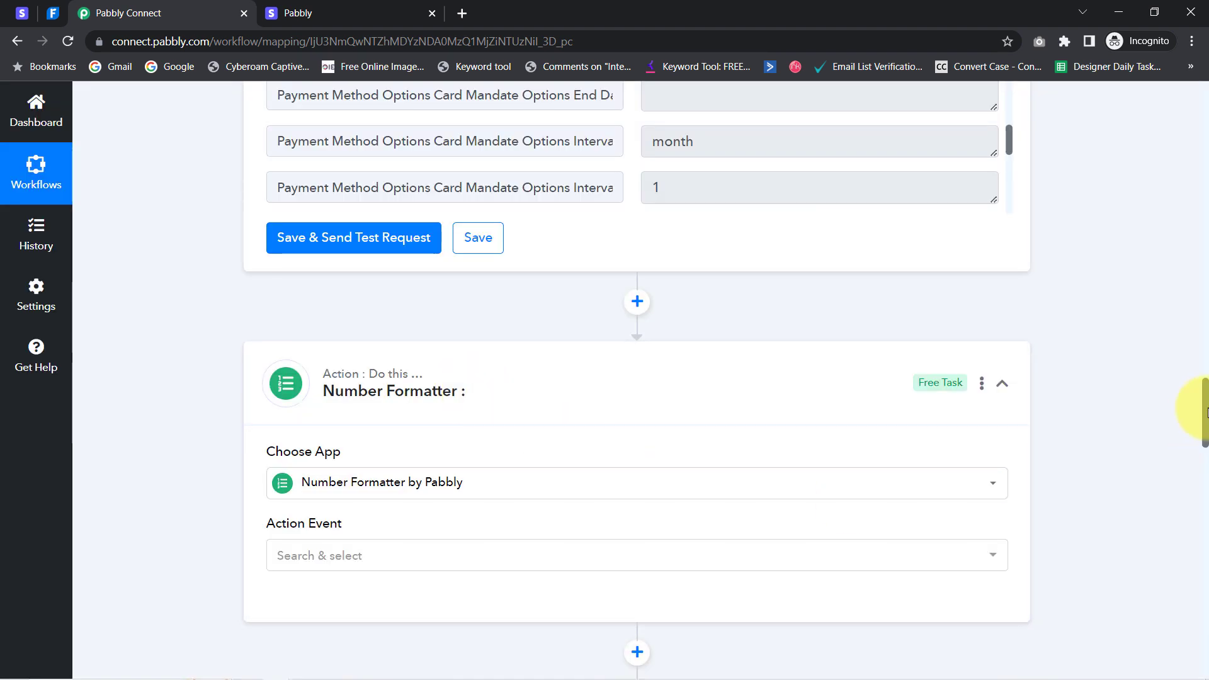
left_click_drag(1205, 417, 1205, 442)
left_click(284, 302)
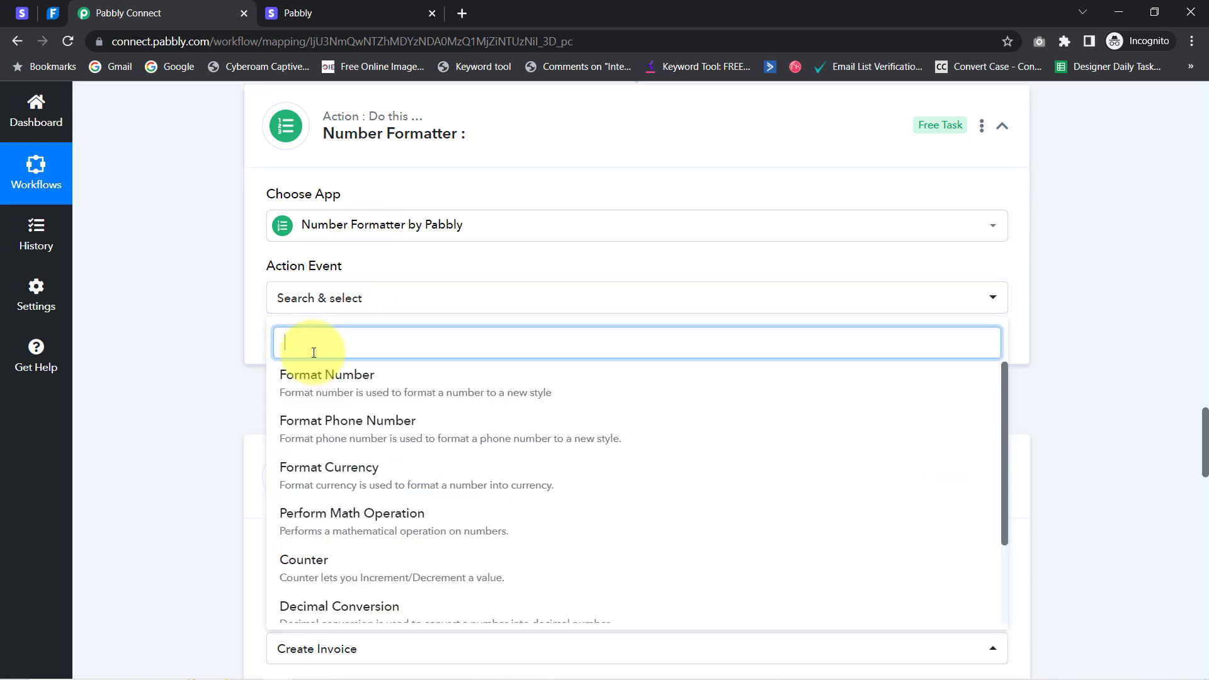
left_click(349, 536)
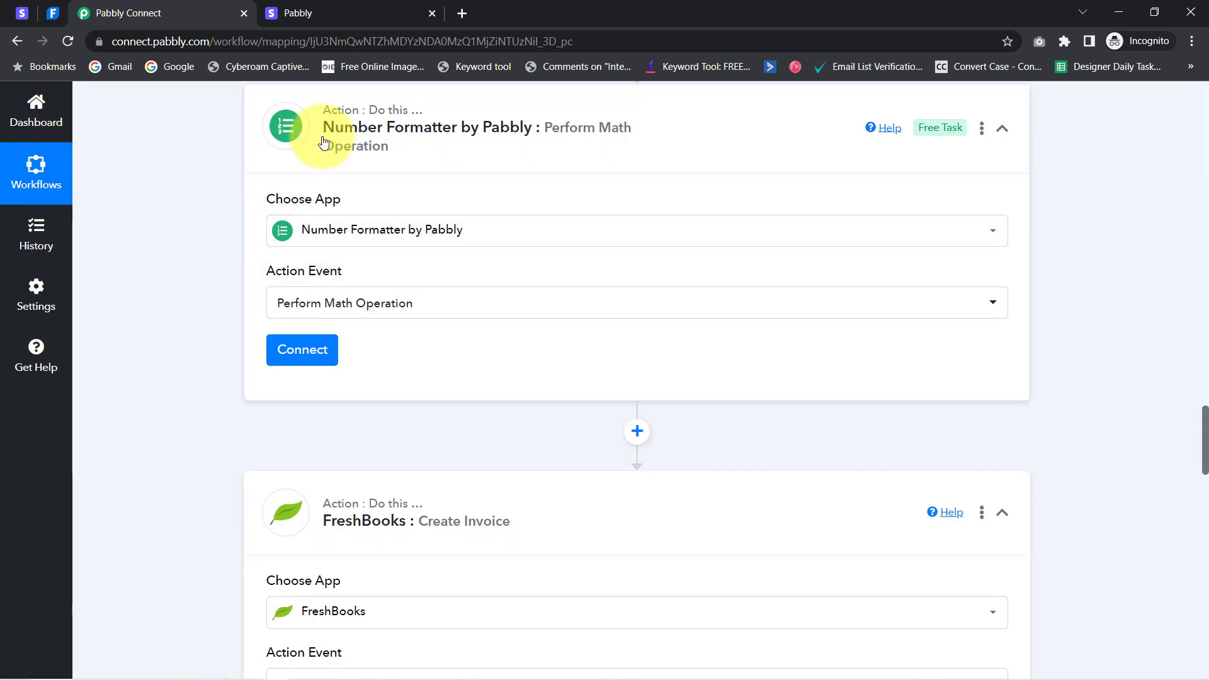
left_click(303, 350)
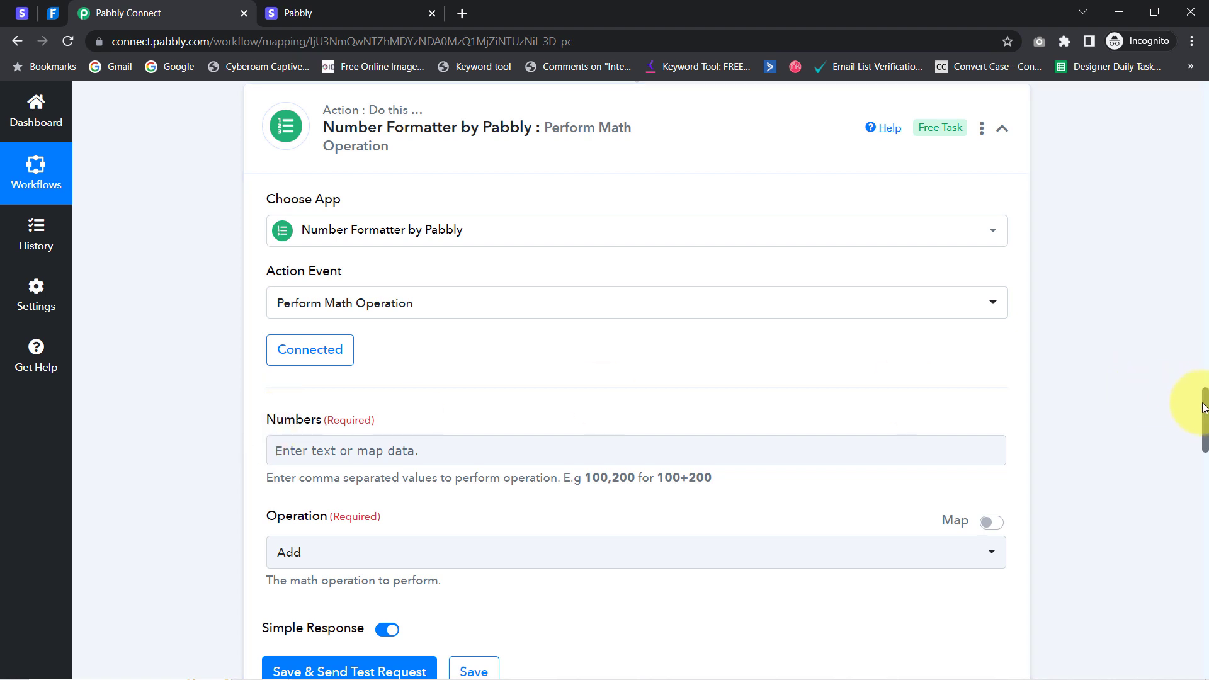
Fill Numbers with the Stripe Data Object Amount Captured followed by ',100'
scroll(1133, 410, "down", 2)
left_click(308, 304)
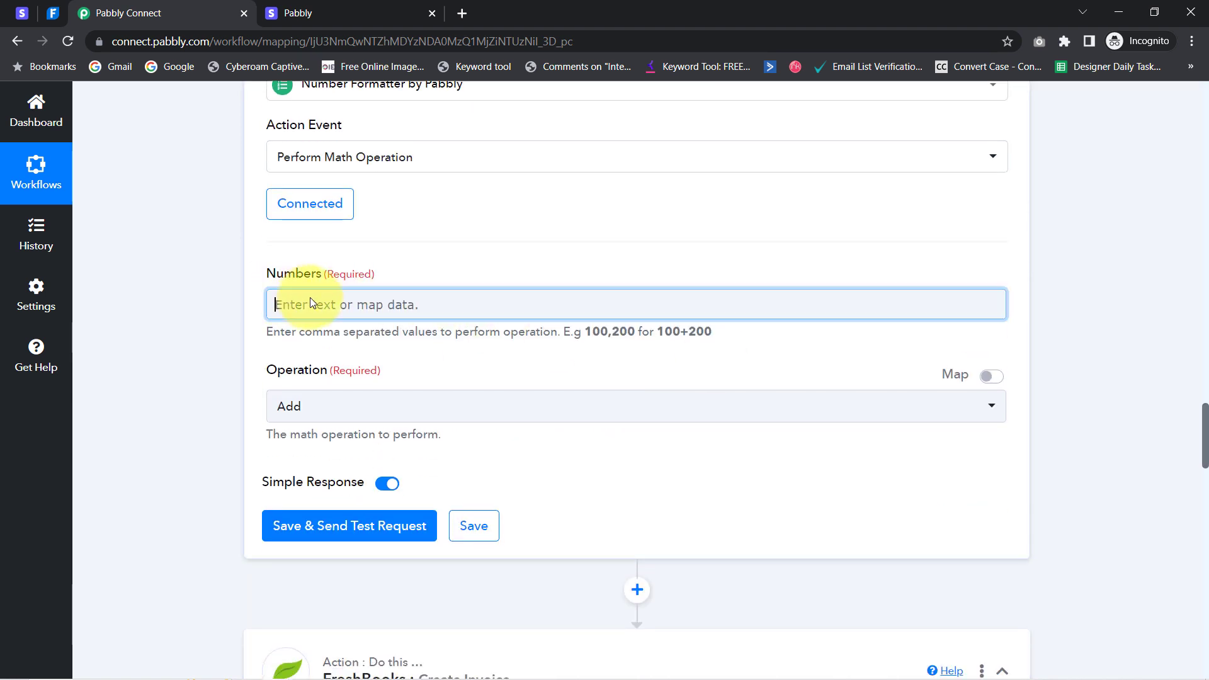
left_click(301, 388)
type("200")
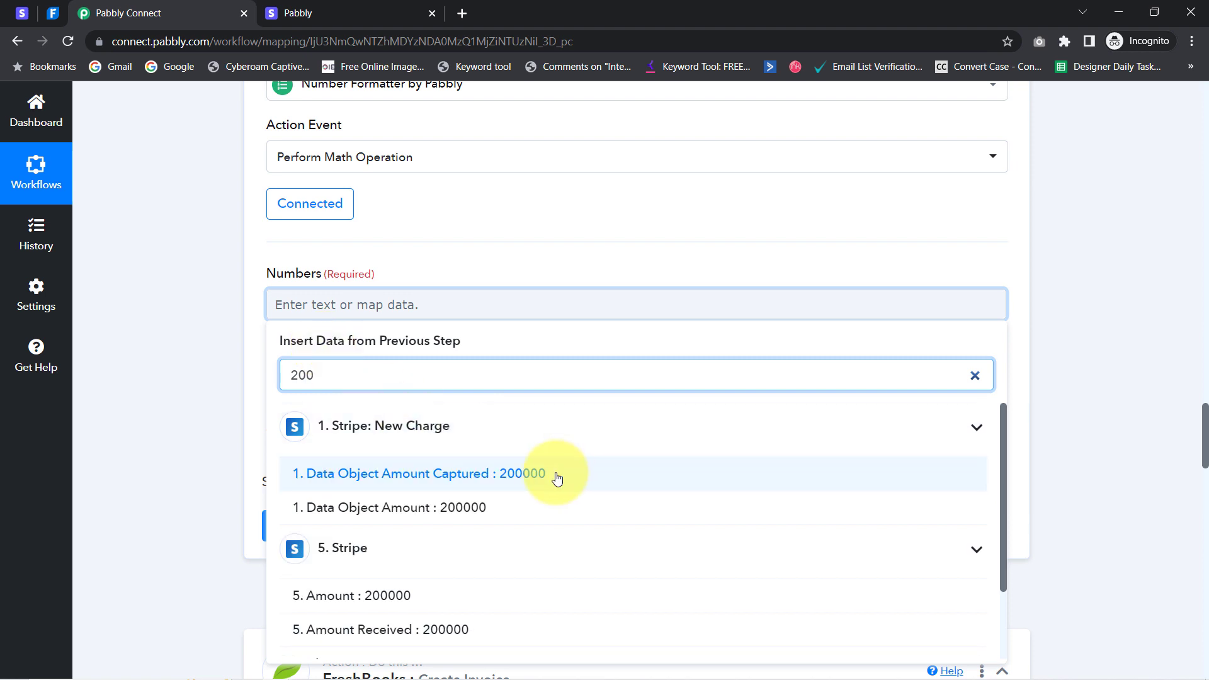
left_click(526, 473)
left_click(175, 416)
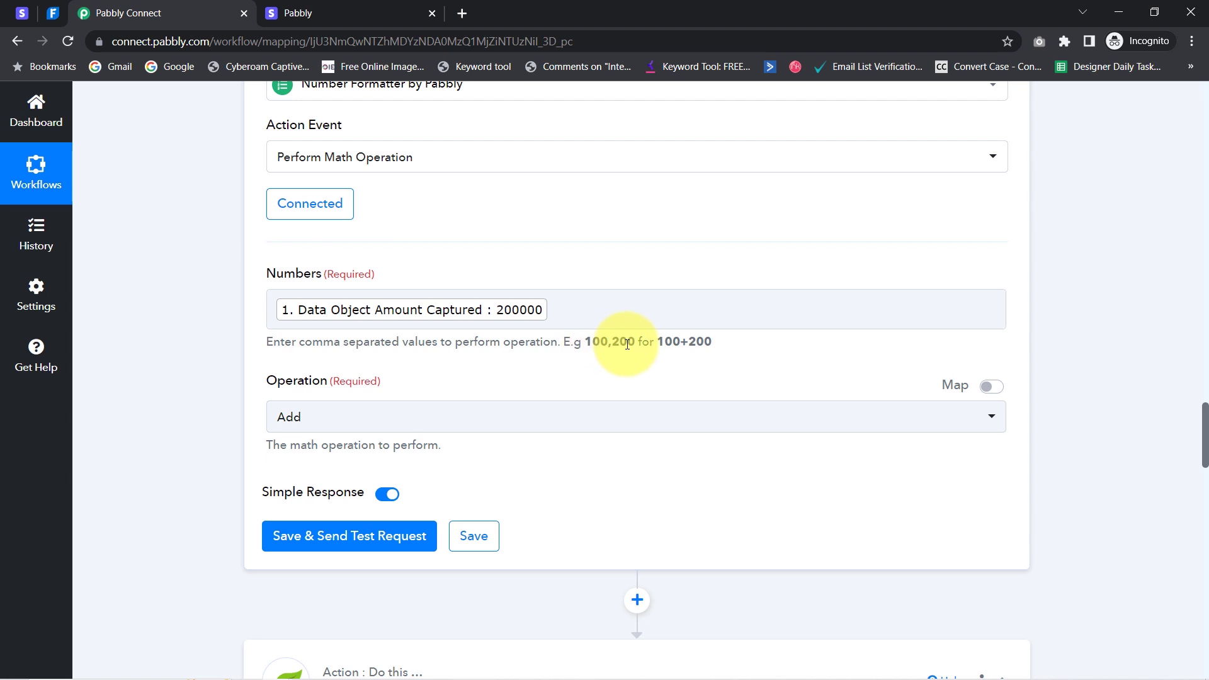
left_click(563, 307)
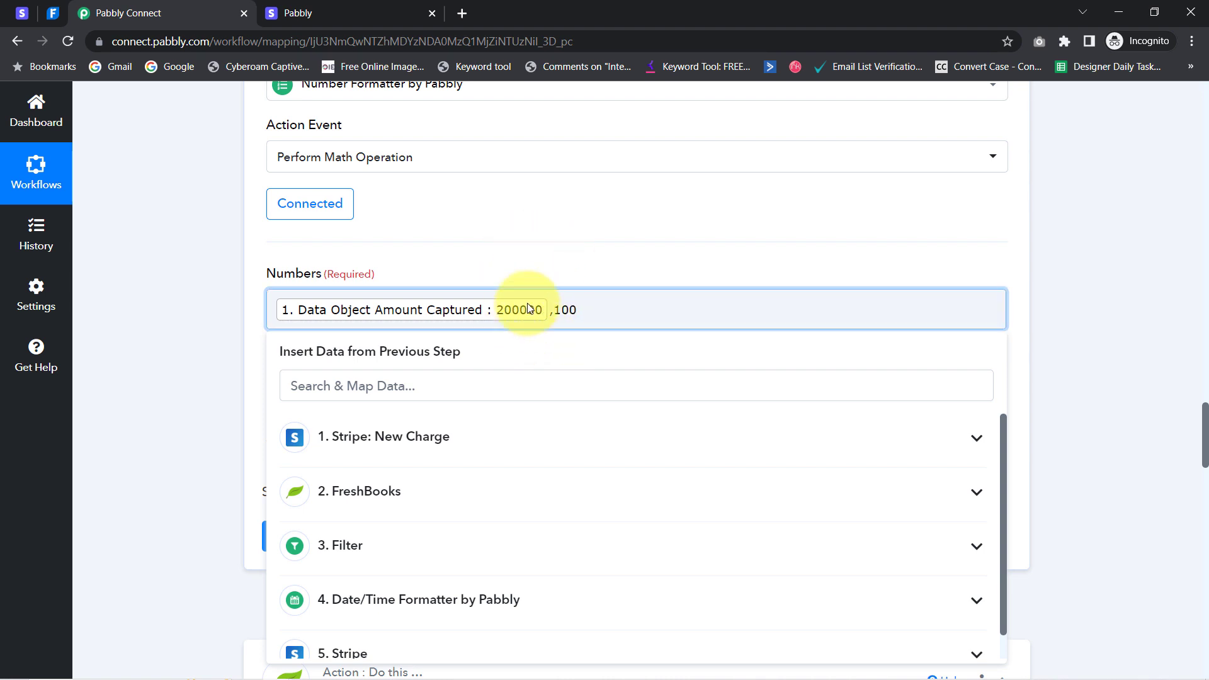
left_click(191, 383)
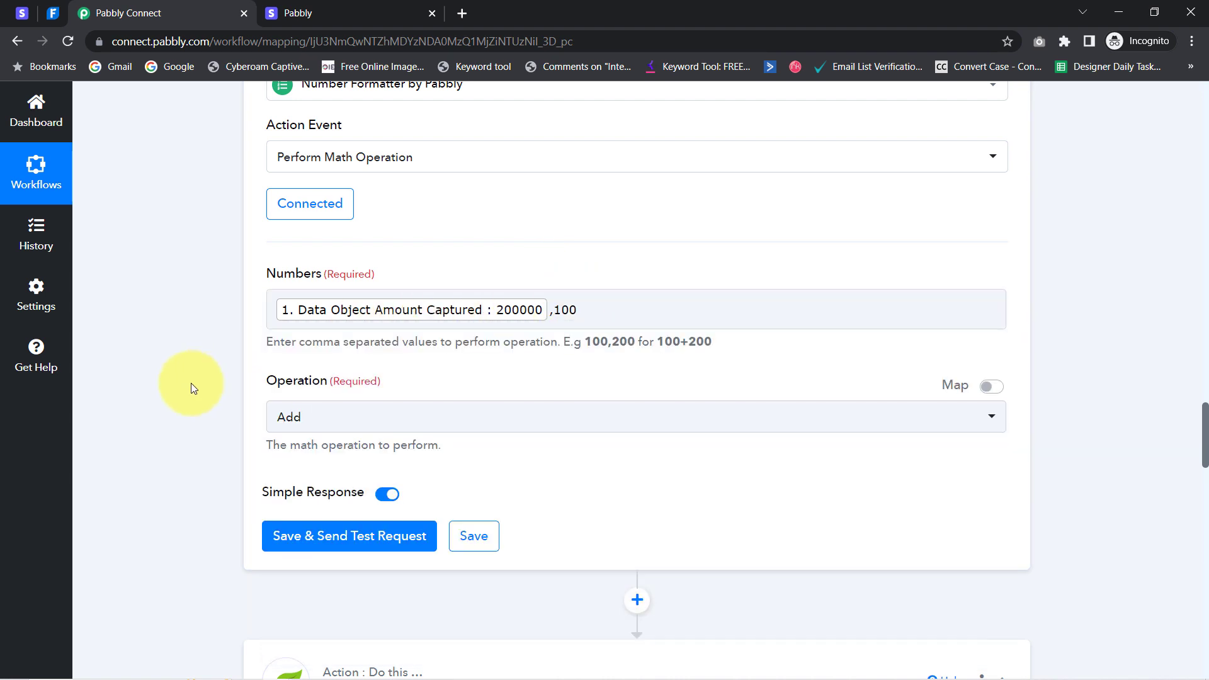
Set the Operation to Divide, test the step, and confirm the 2000 result
left_click(304, 419)
left_click(296, 584)
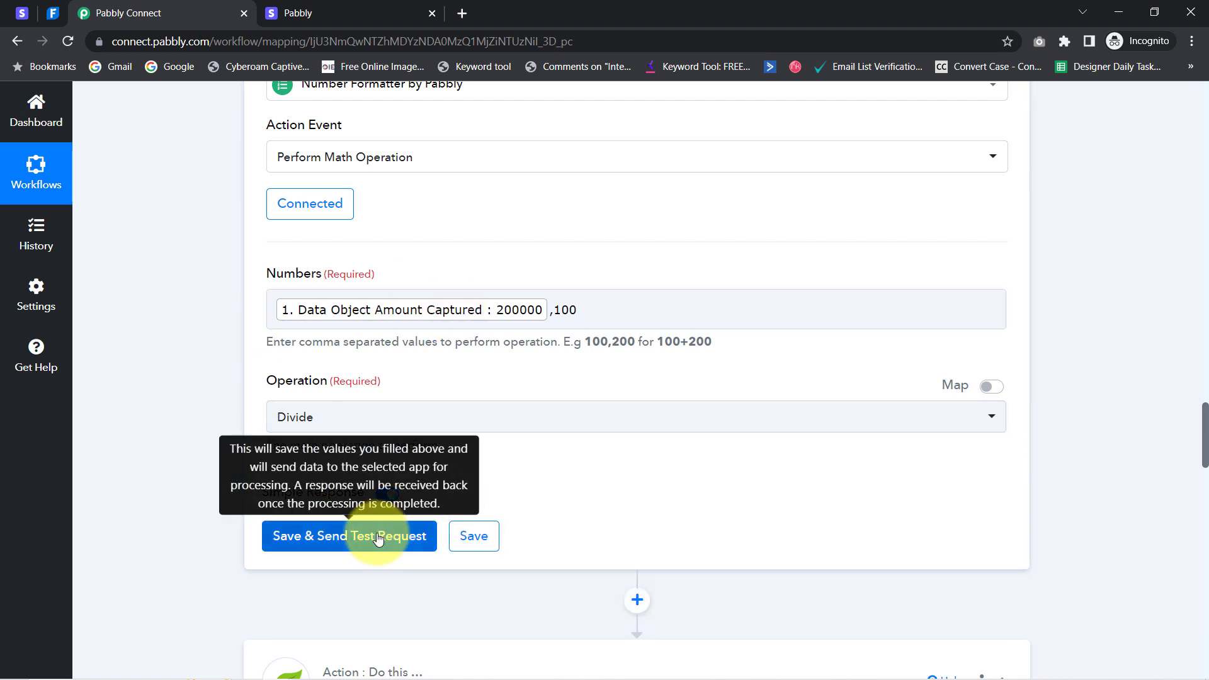
left_click(378, 539)
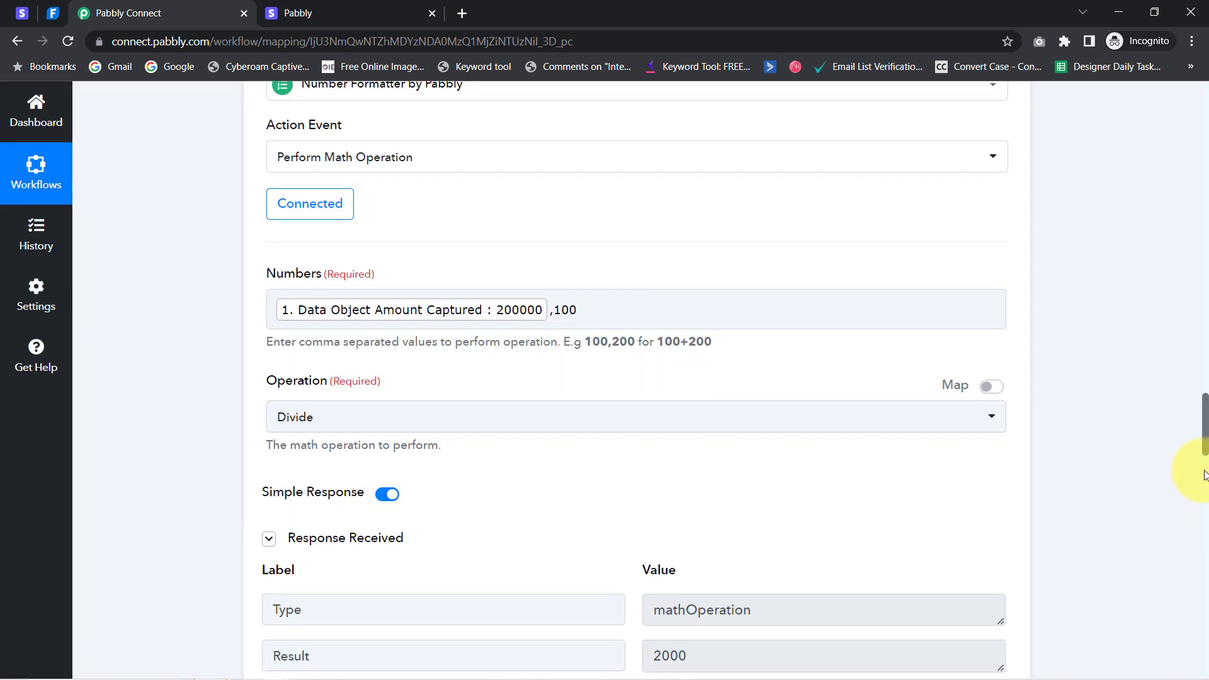
scroll(1206, 454, "down", 5)
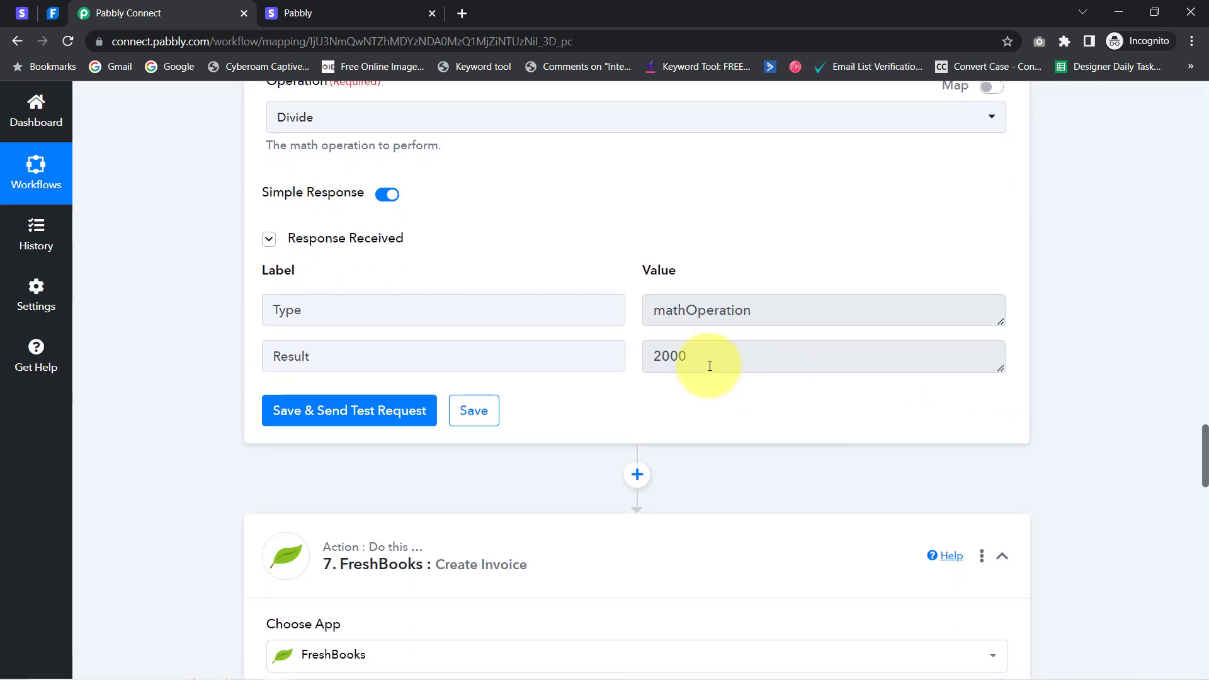
double_click(709, 365)
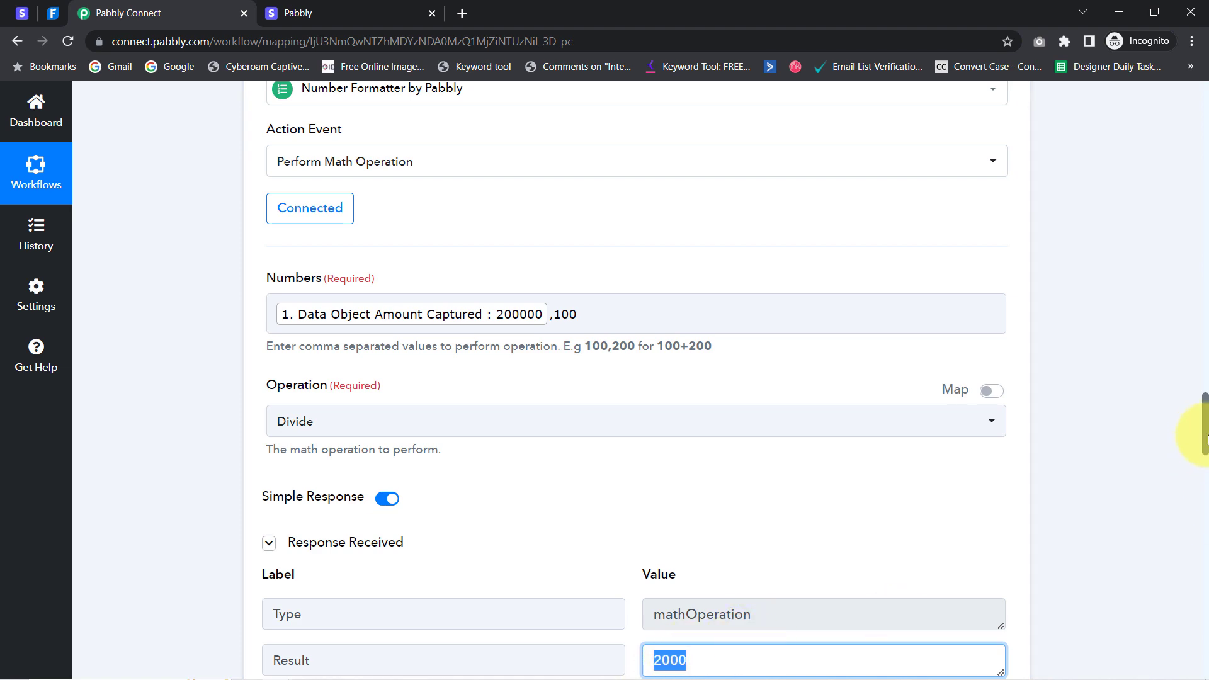
left_click_drag(1204, 439, 1173, 635)
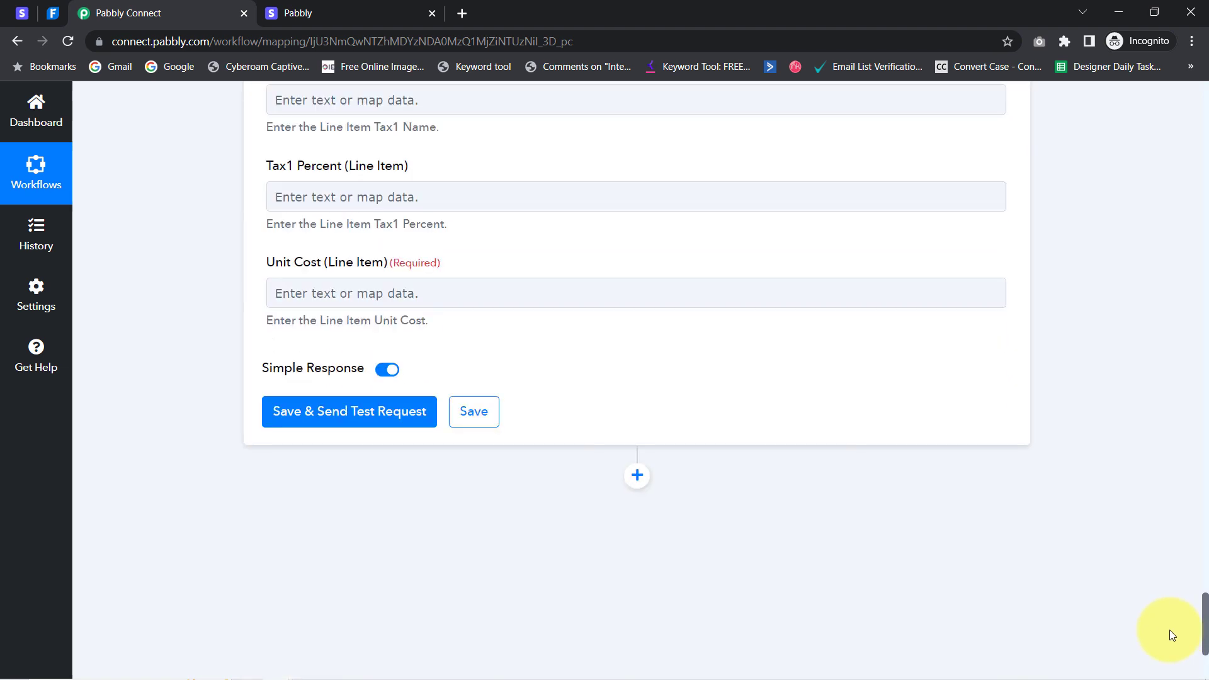
Reauthorize the FreshBooks account connection and save it
left_click(344, 287)
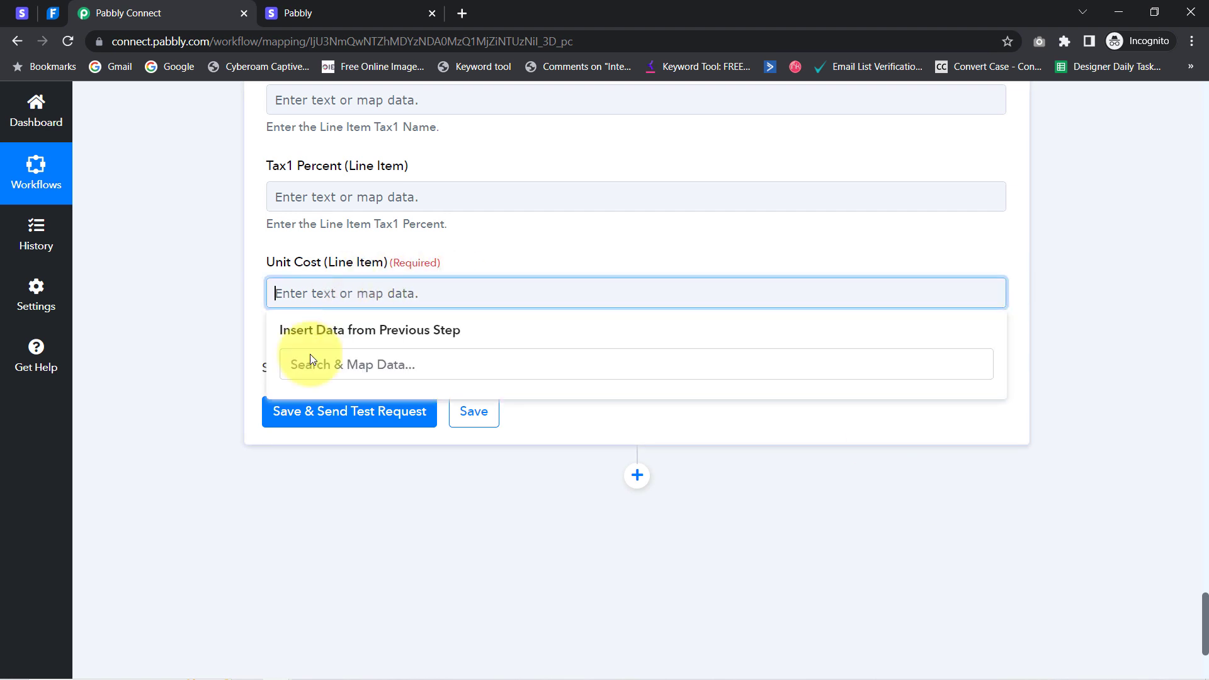
left_click(176, 370)
left_click_drag(1205, 599, 1190, 480)
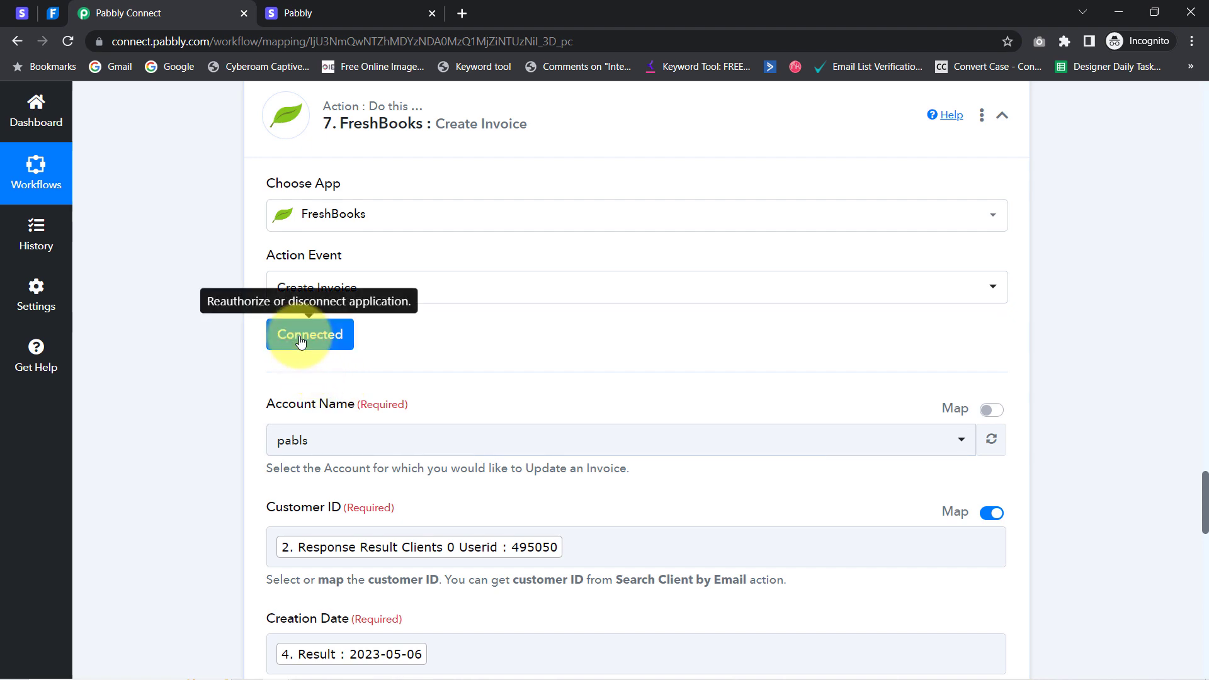
left_click(303, 332)
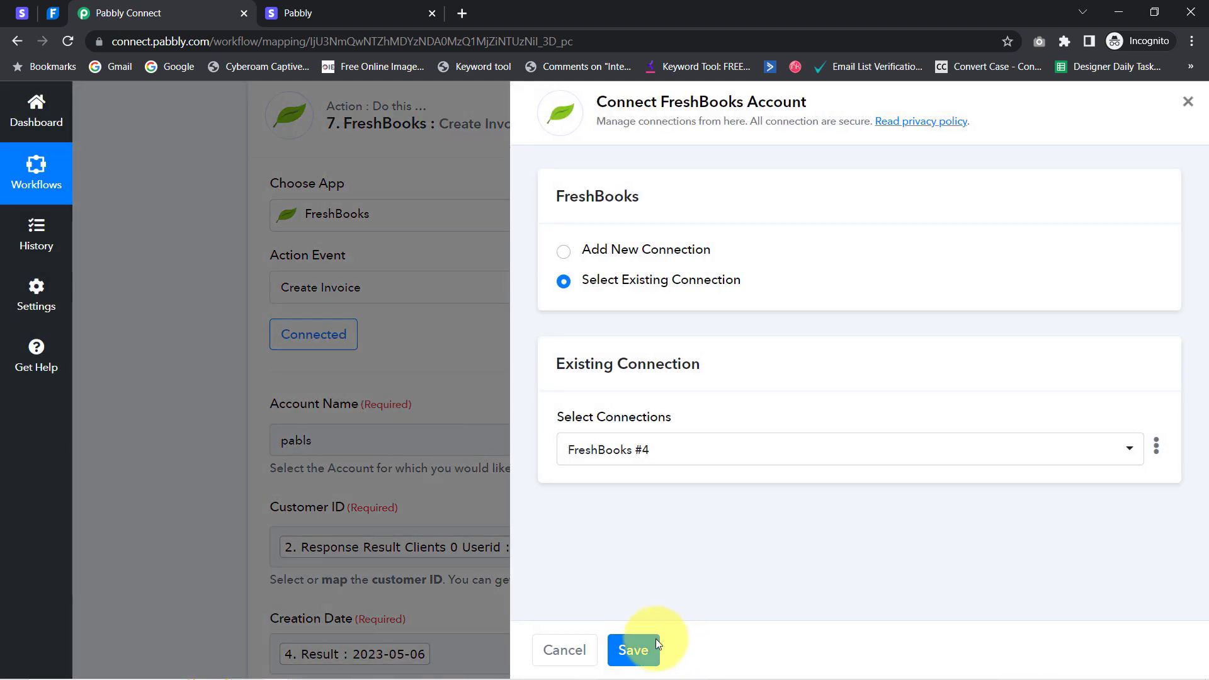
left_click(633, 650)
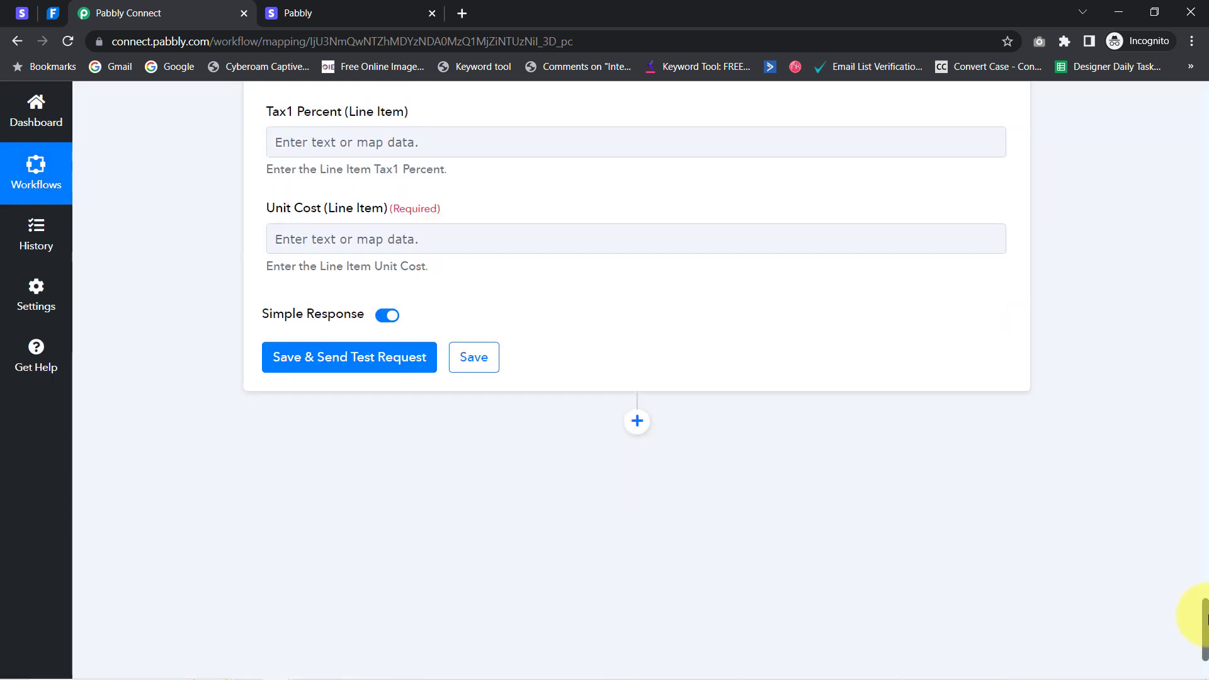
Map the Number Formatter's 6. Result (2000) into Unit Cost and test the invoice step
left_click(357, 233)
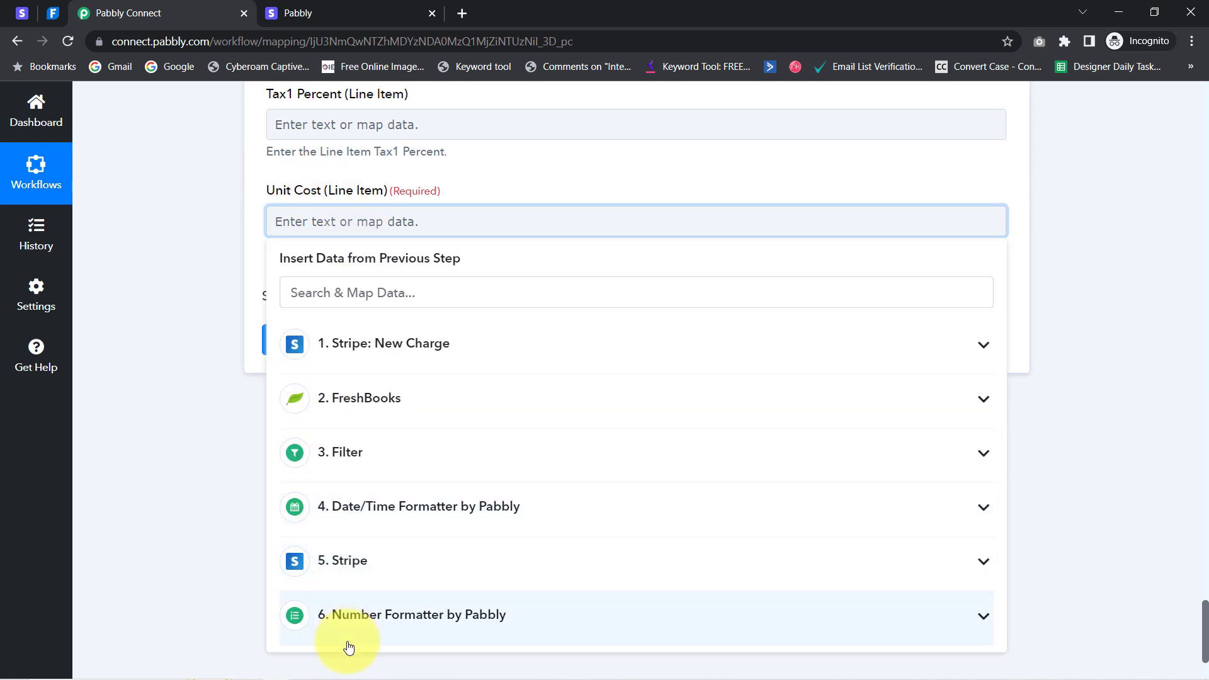
left_click(371, 620)
scroll(359, 559, "down", 1)
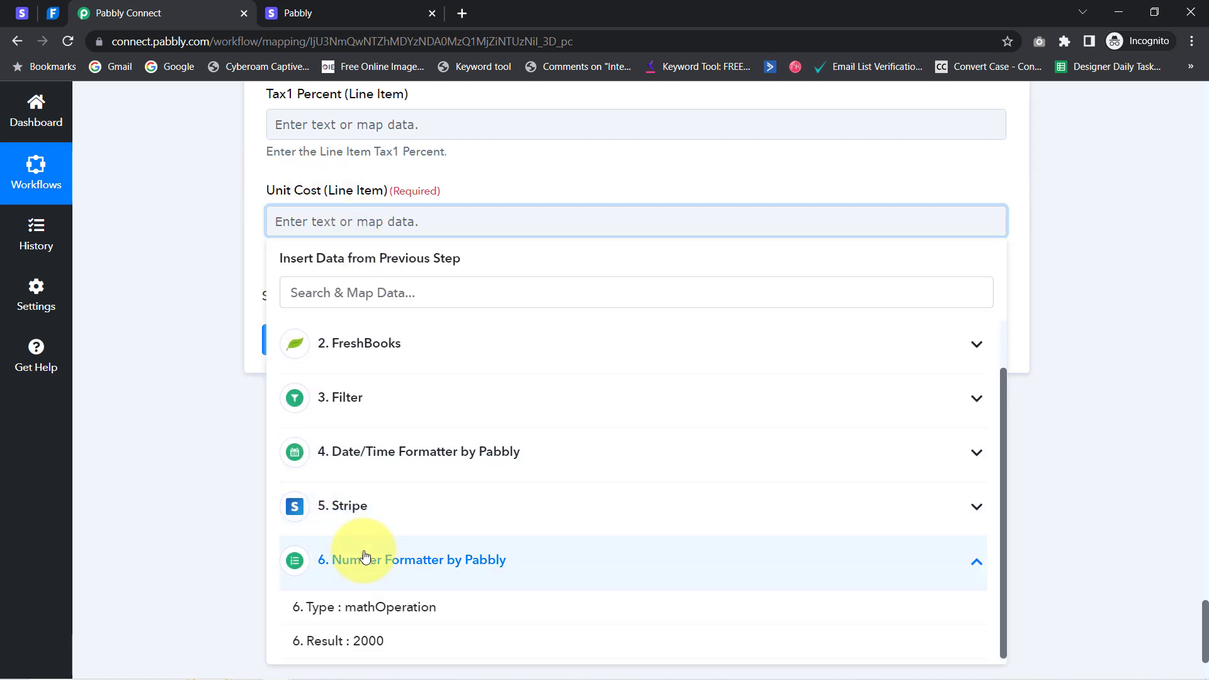
left_click(351, 640)
left_click(198, 257)
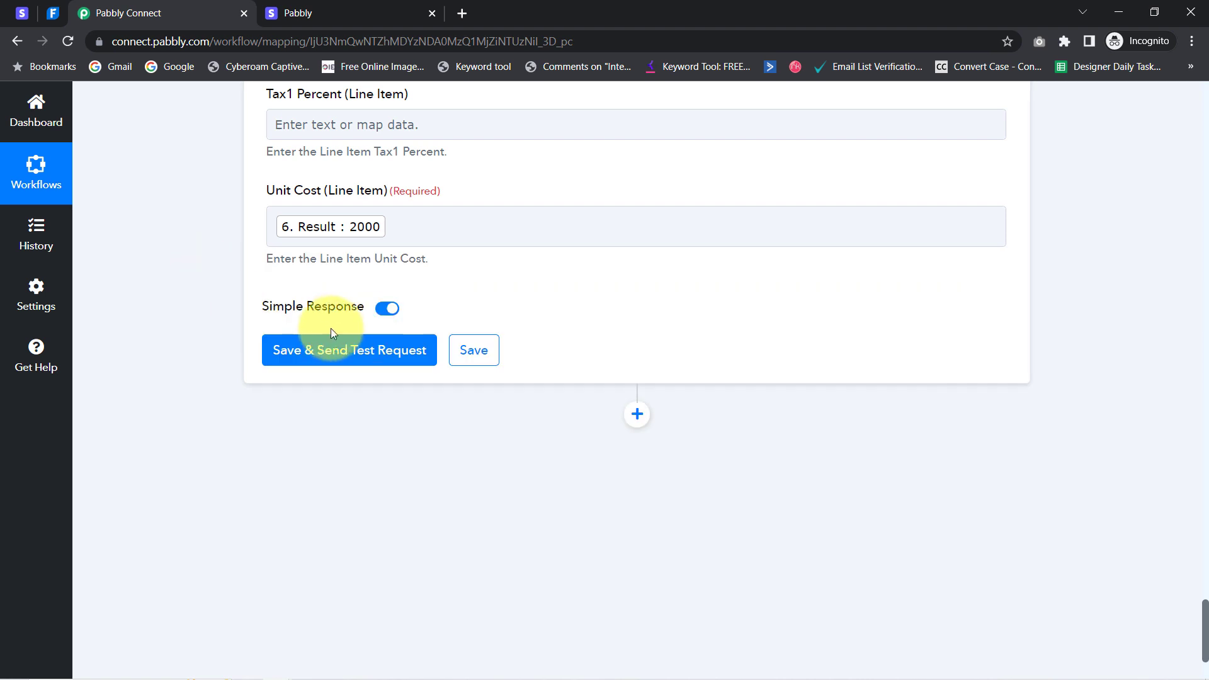
left_click(334, 354)
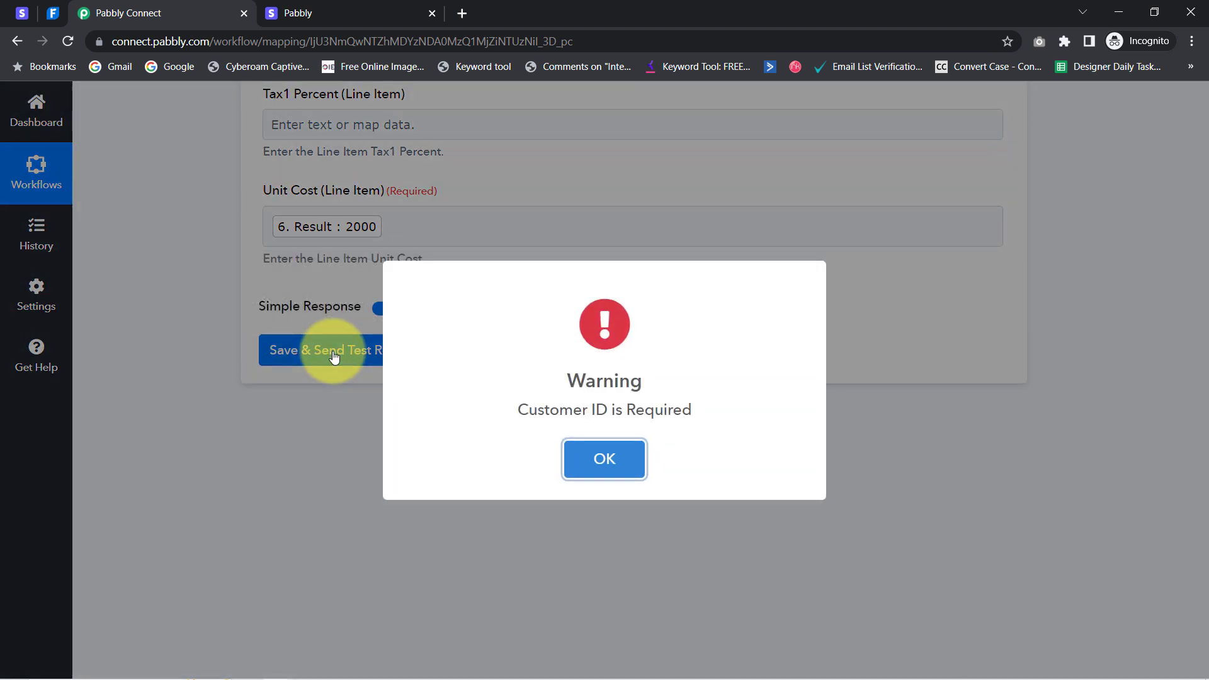
Map the FreshBooks client Userid into the required Customer ID field
left_click(578, 459)
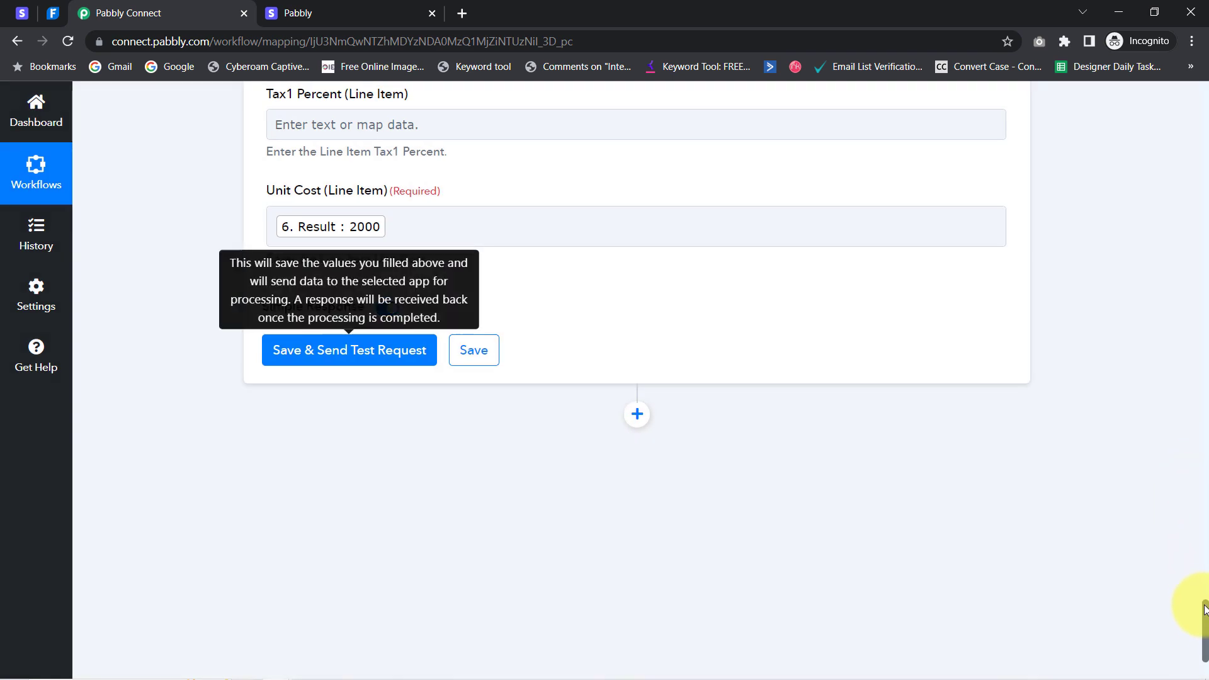
left_click_drag(1205, 610, 1188, 508)
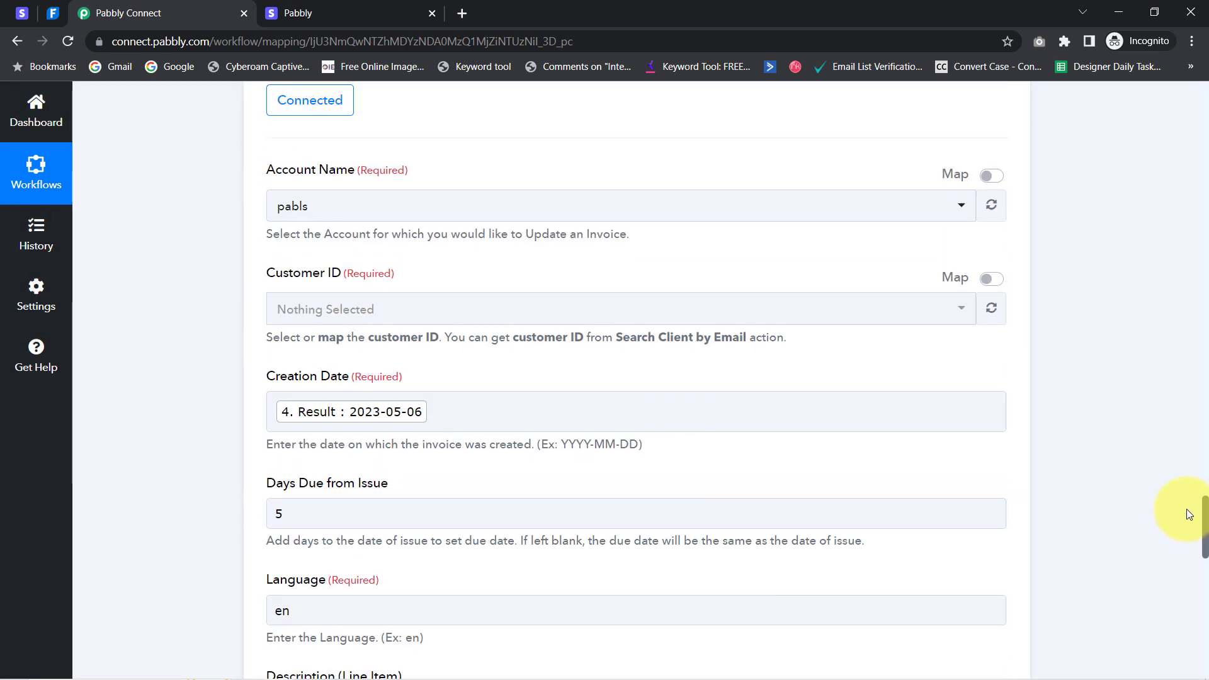
left_click(990, 279)
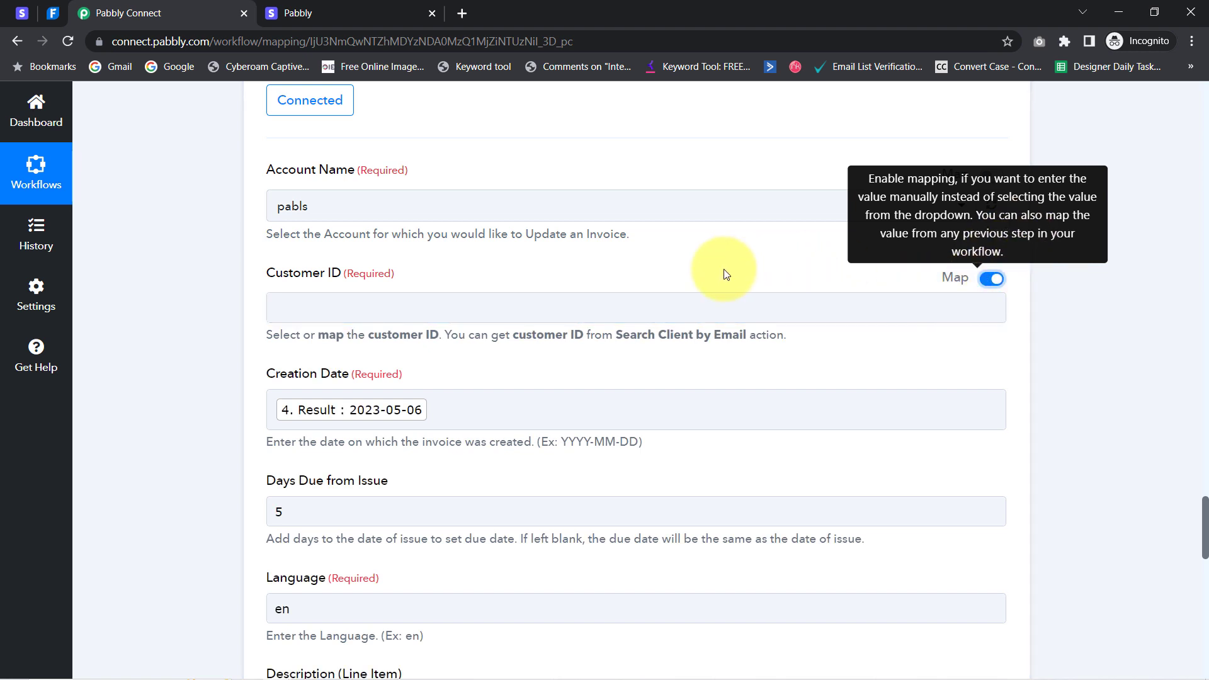
left_click(316, 310)
left_click(329, 381)
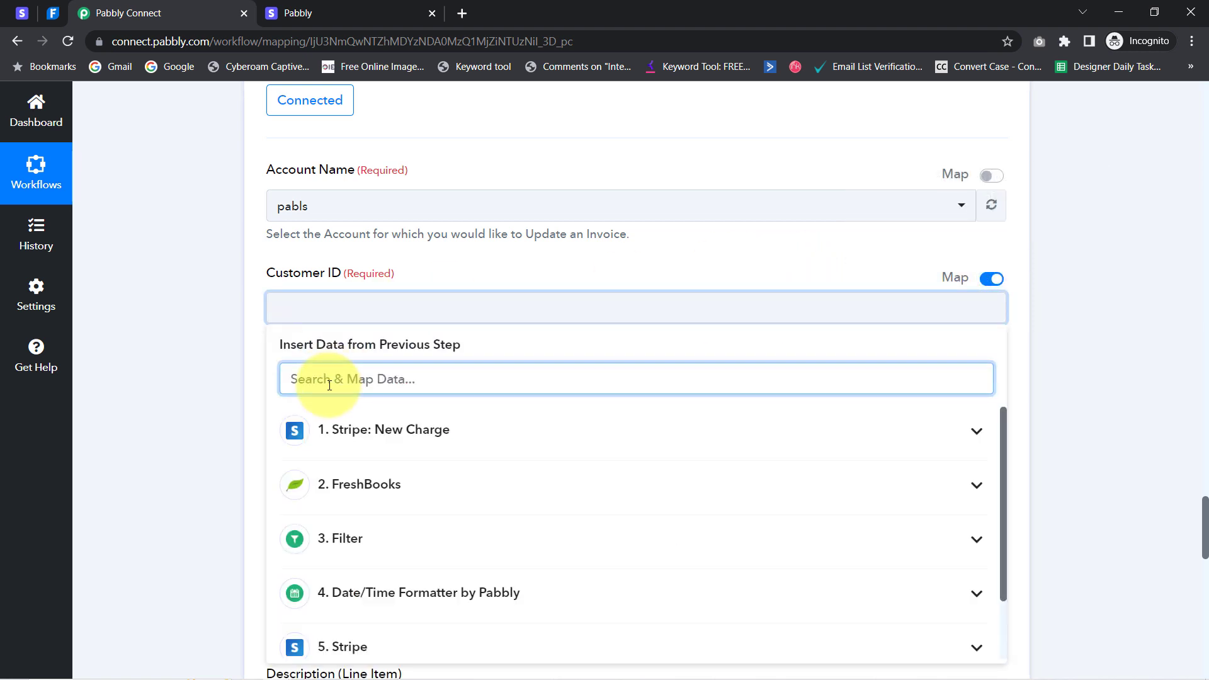
type("useri")
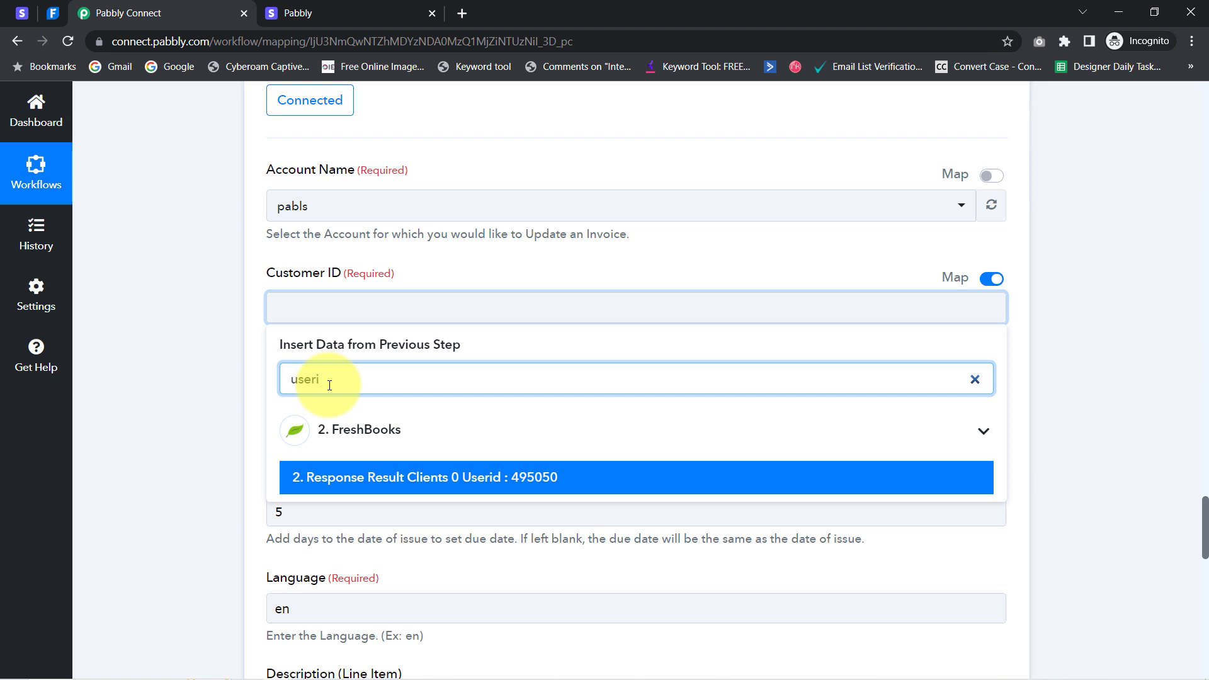
left_click(305, 479)
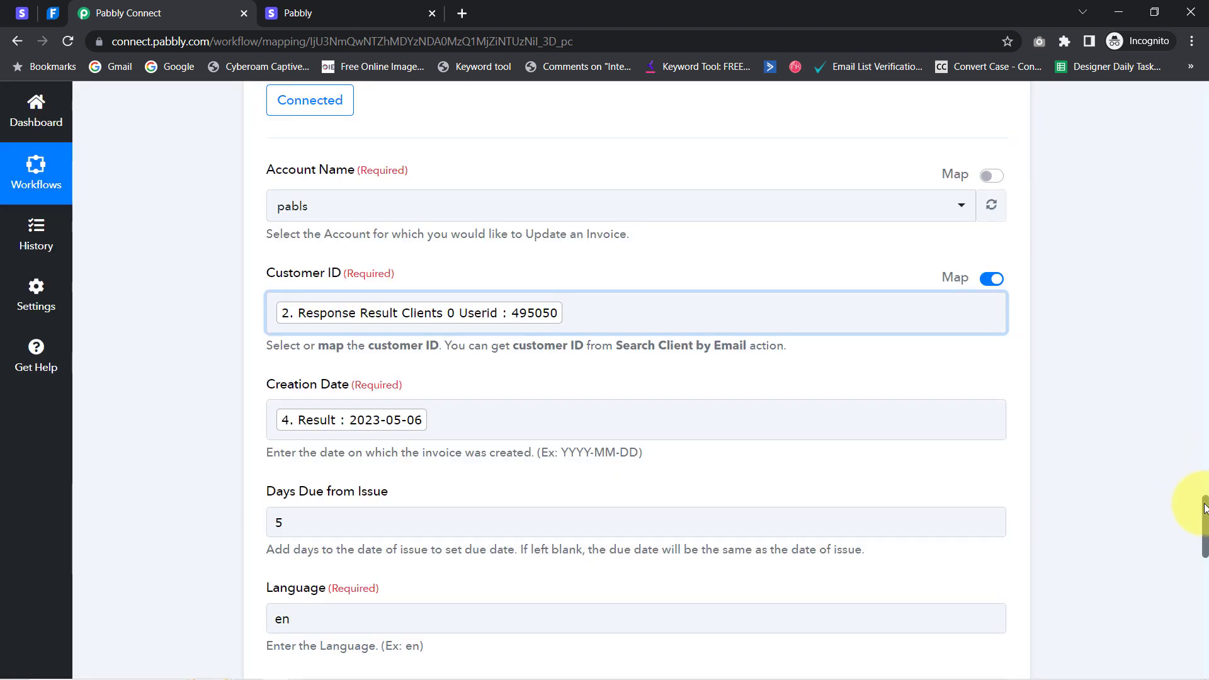
Retest the invoice step, getting a 2000.00 invoice, and switch to FreshBooks
scroll(1204, 532, "down", 15)
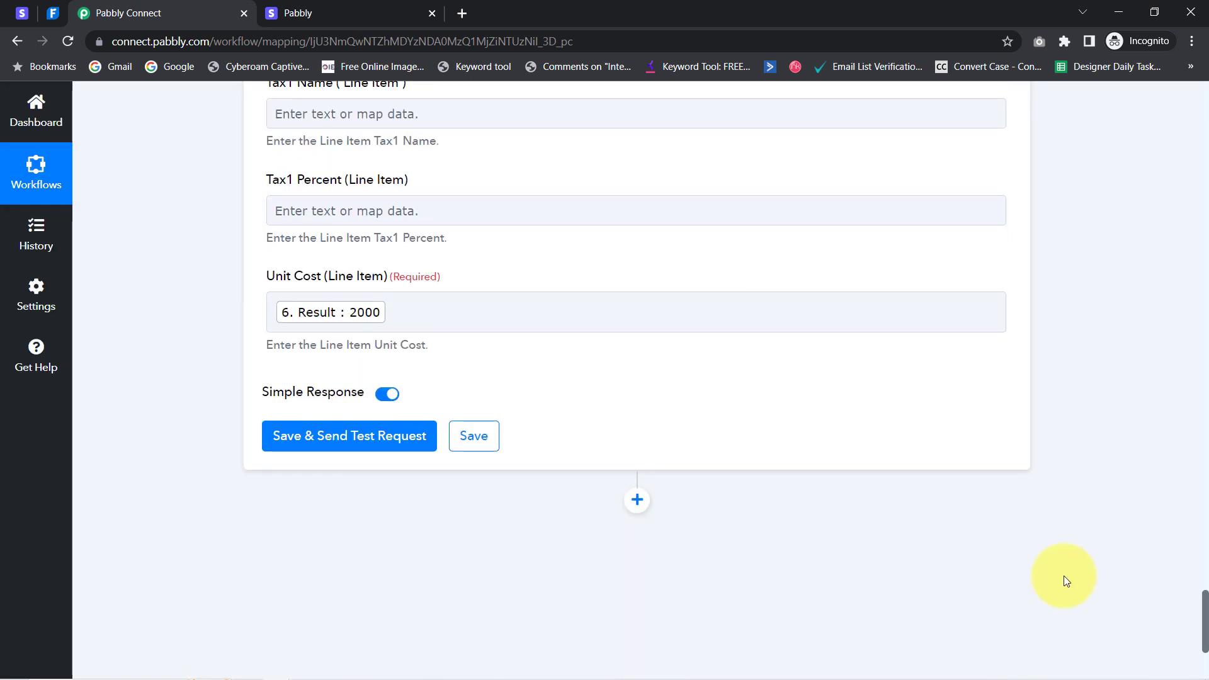
left_click(290, 435)
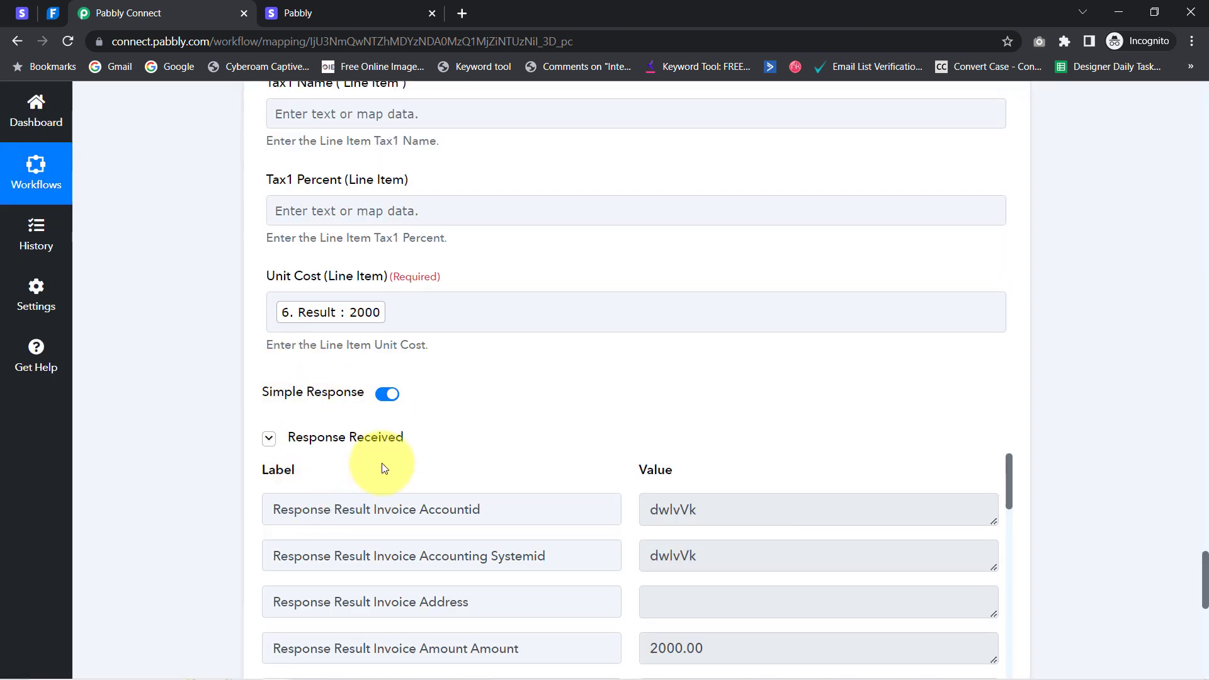
left_click(42, 13)
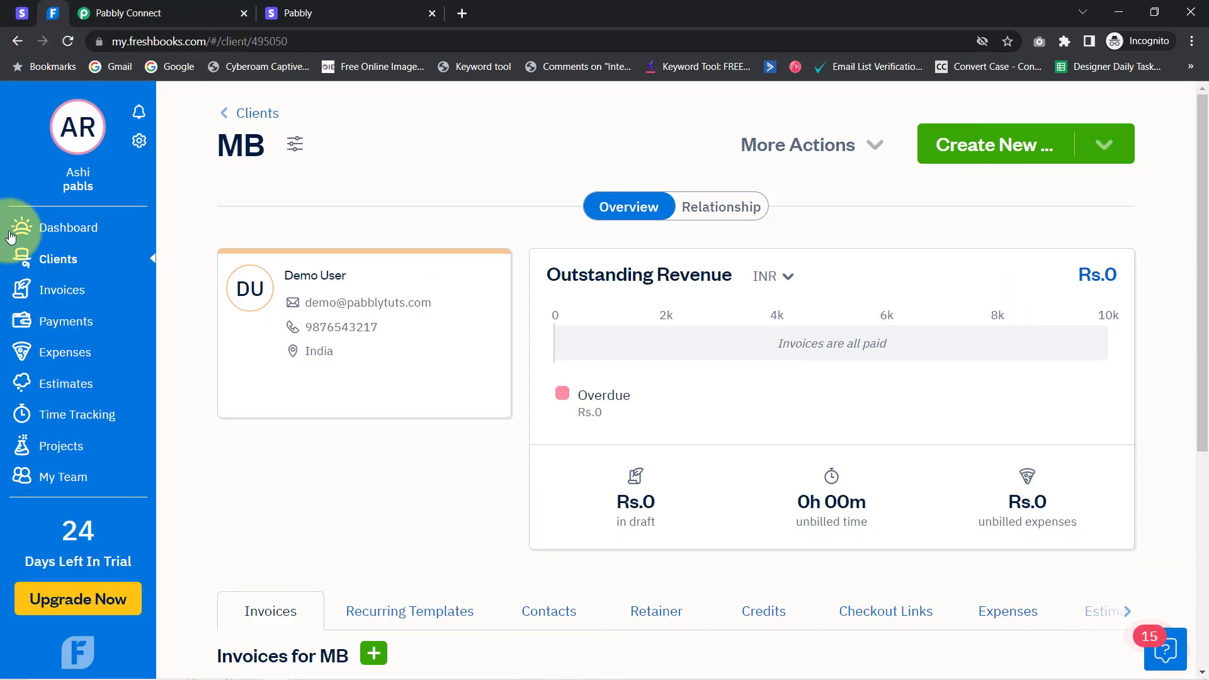
Open draft invoice 0000003 and check its billed-to details and Rs.2,000.00 Spoken English Notes total
left_click(57, 304)
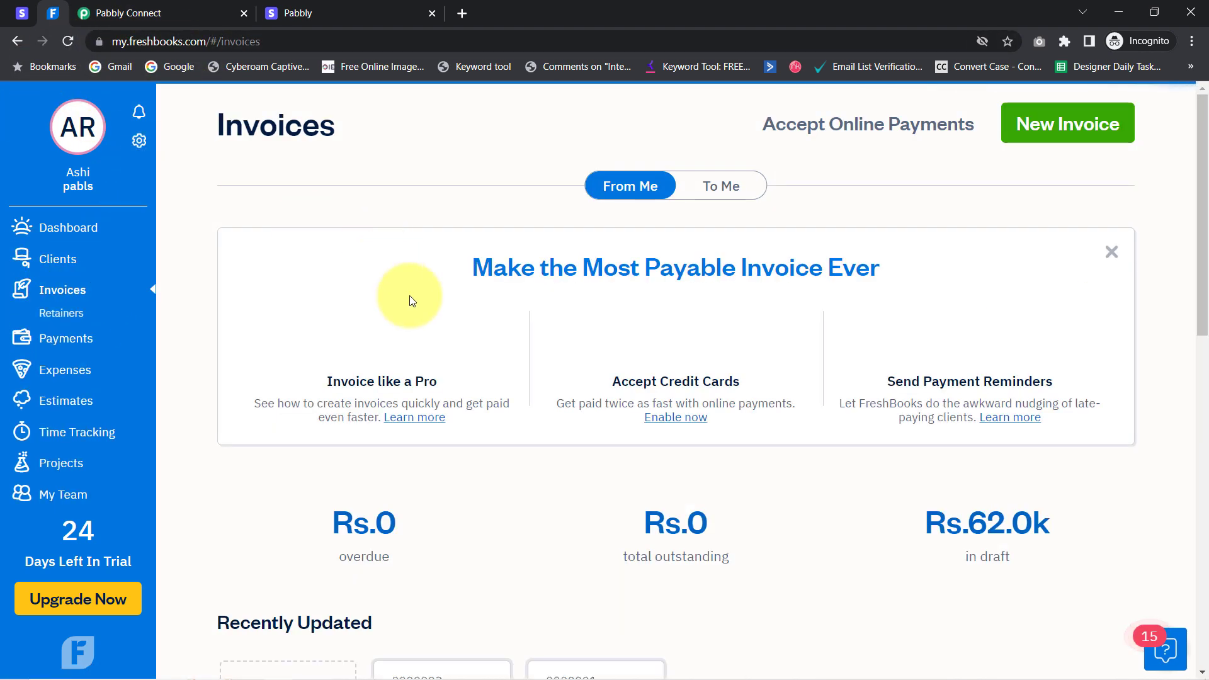
left_click_drag(1205, 238, 1192, 387)
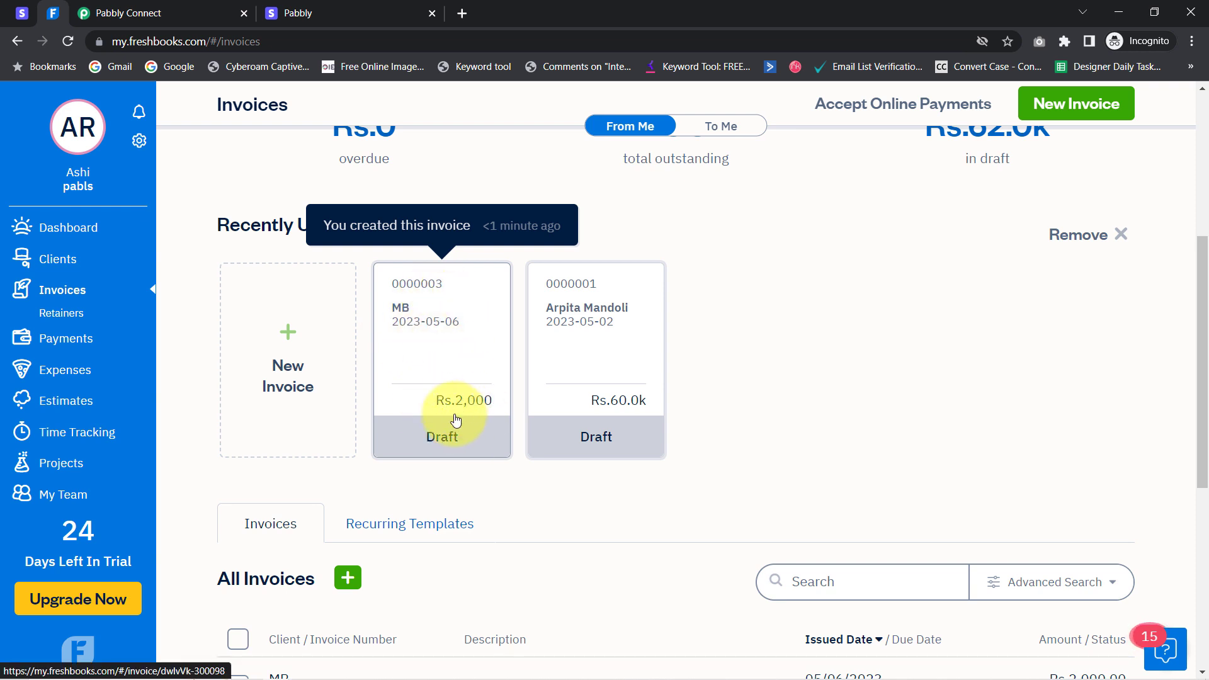
left_click(401, 320)
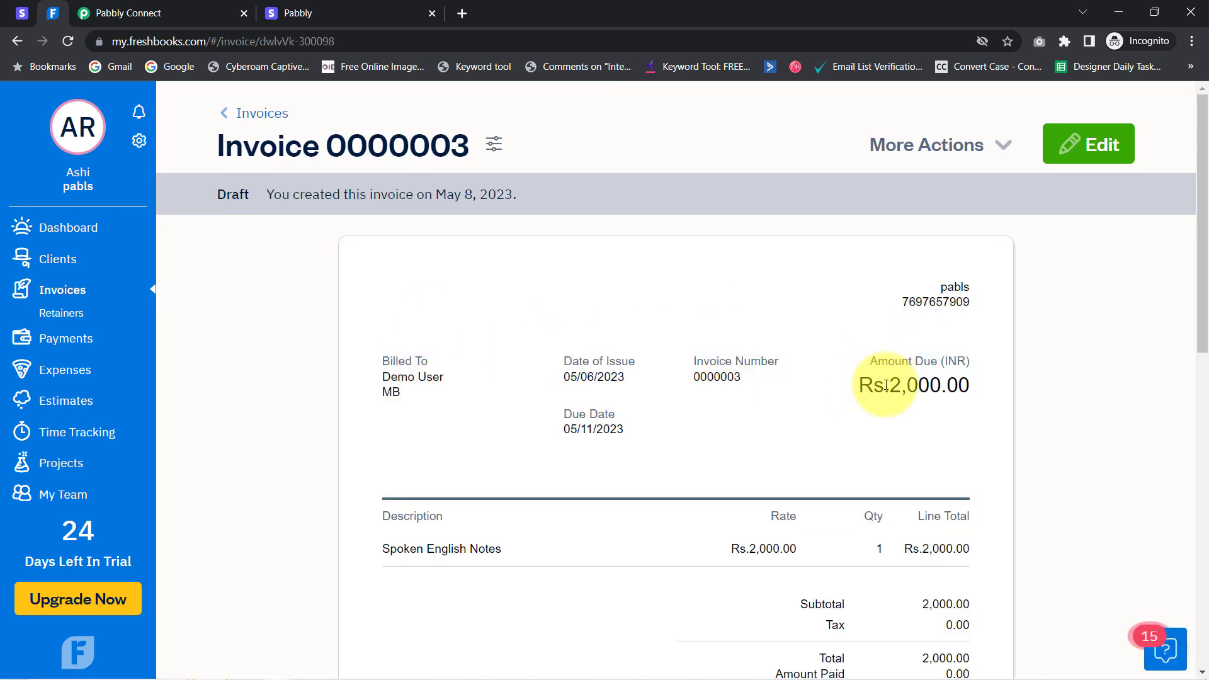
left_click_drag(868, 384, 958, 381)
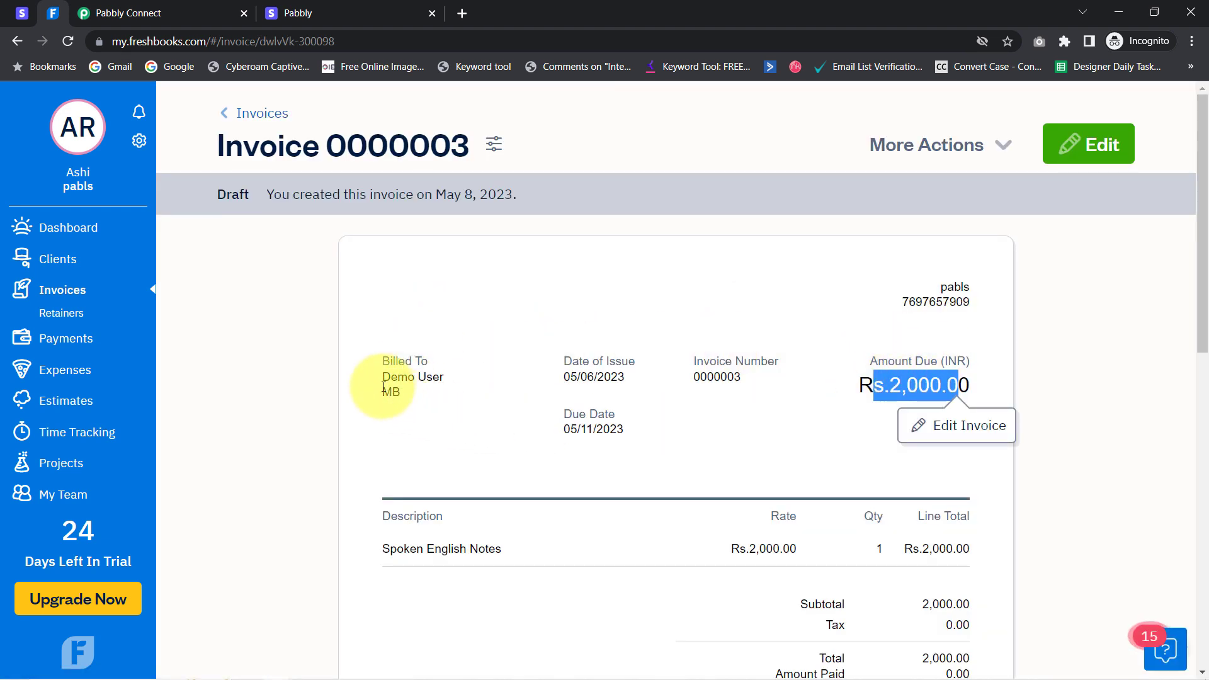
left_click_drag(389, 372, 594, 379)
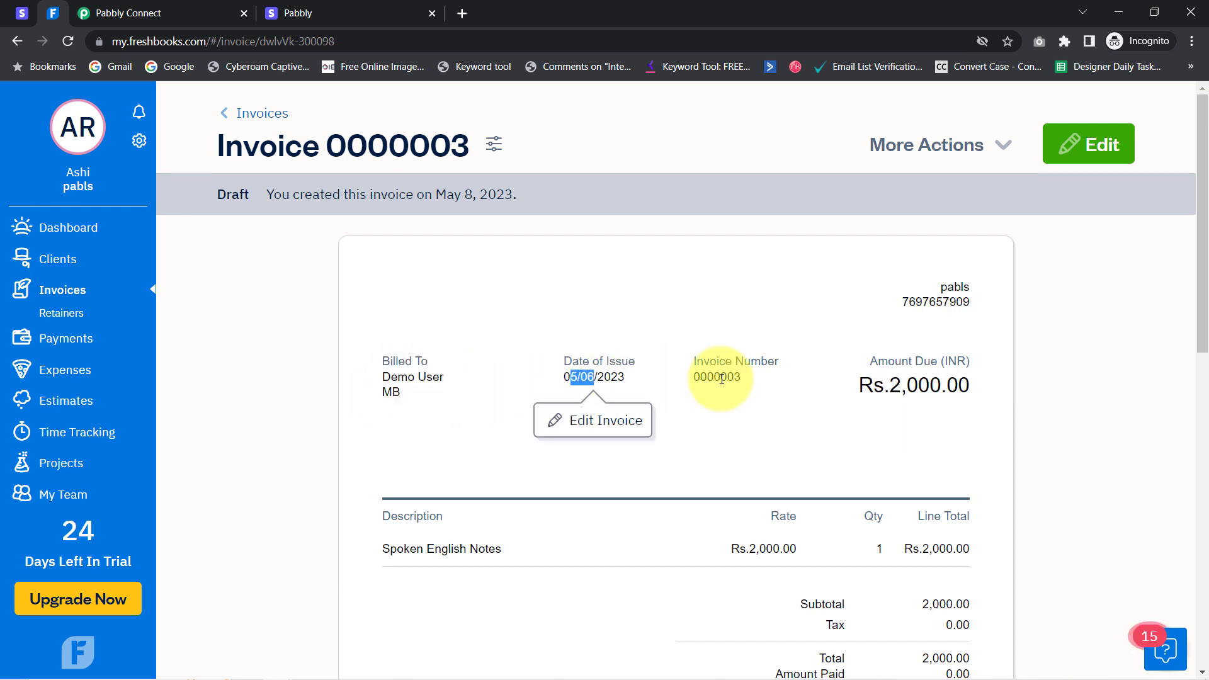
left_click_drag(1203, 337, 1204, 362)
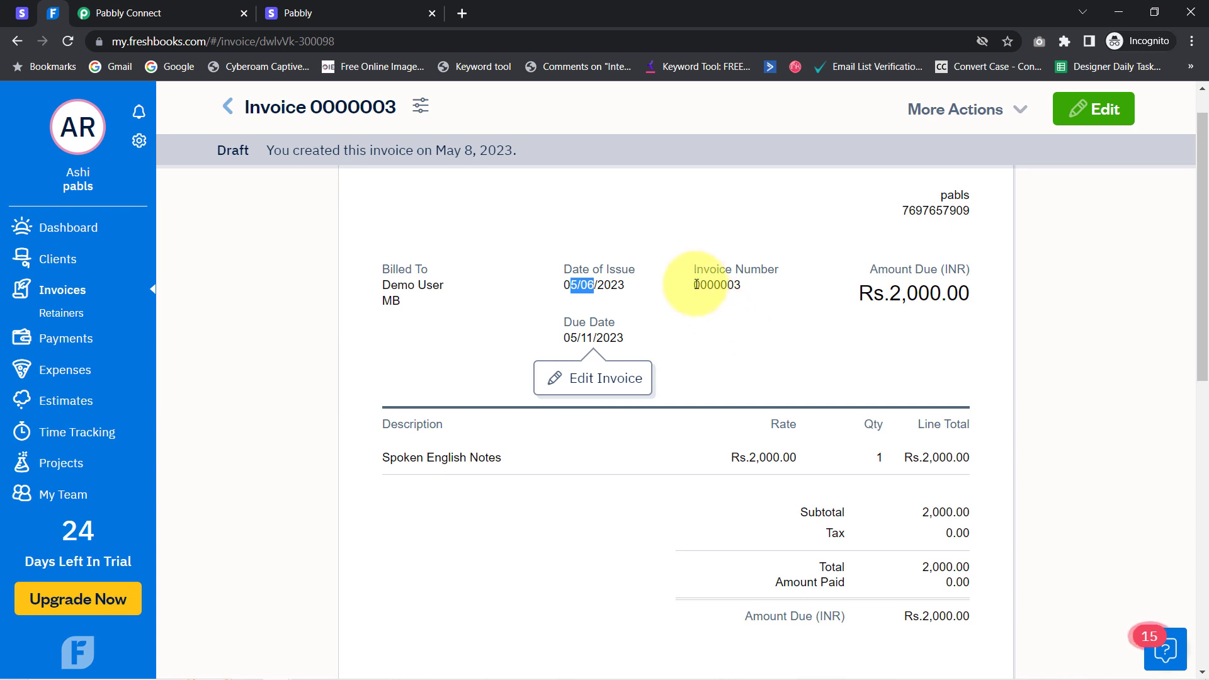
left_click_drag(694, 284, 734, 284)
left_click_drag(1204, 237, 1205, 278)
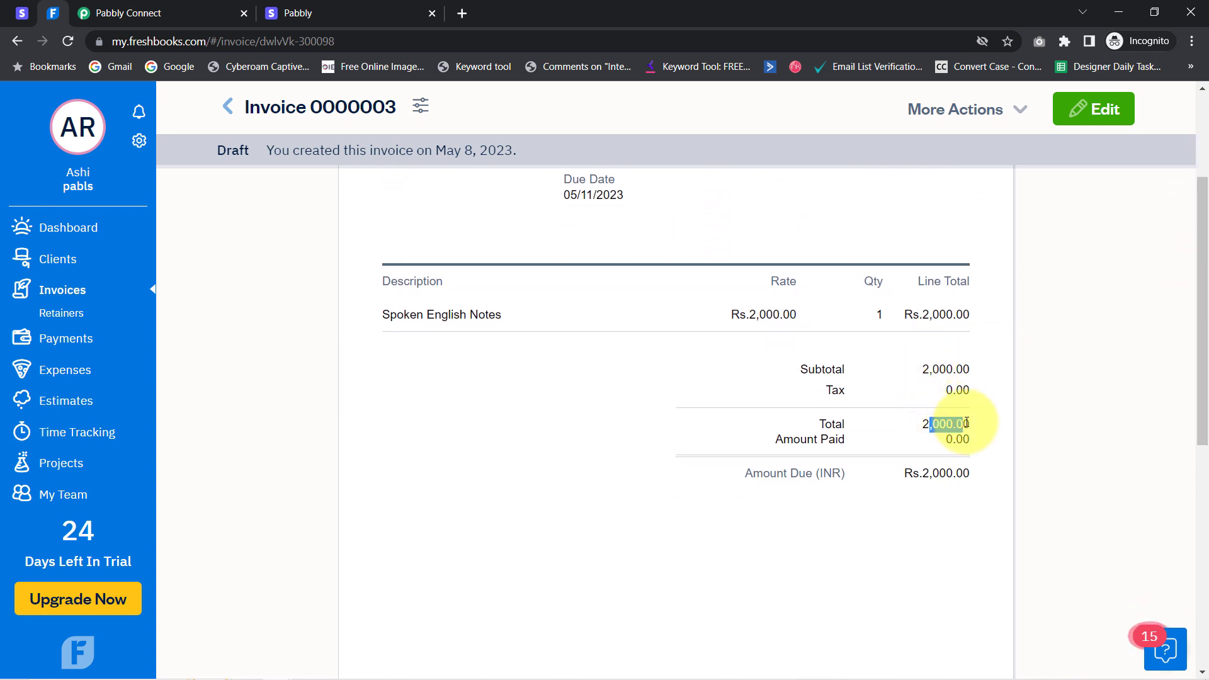
left_click_drag(395, 315, 493, 320)
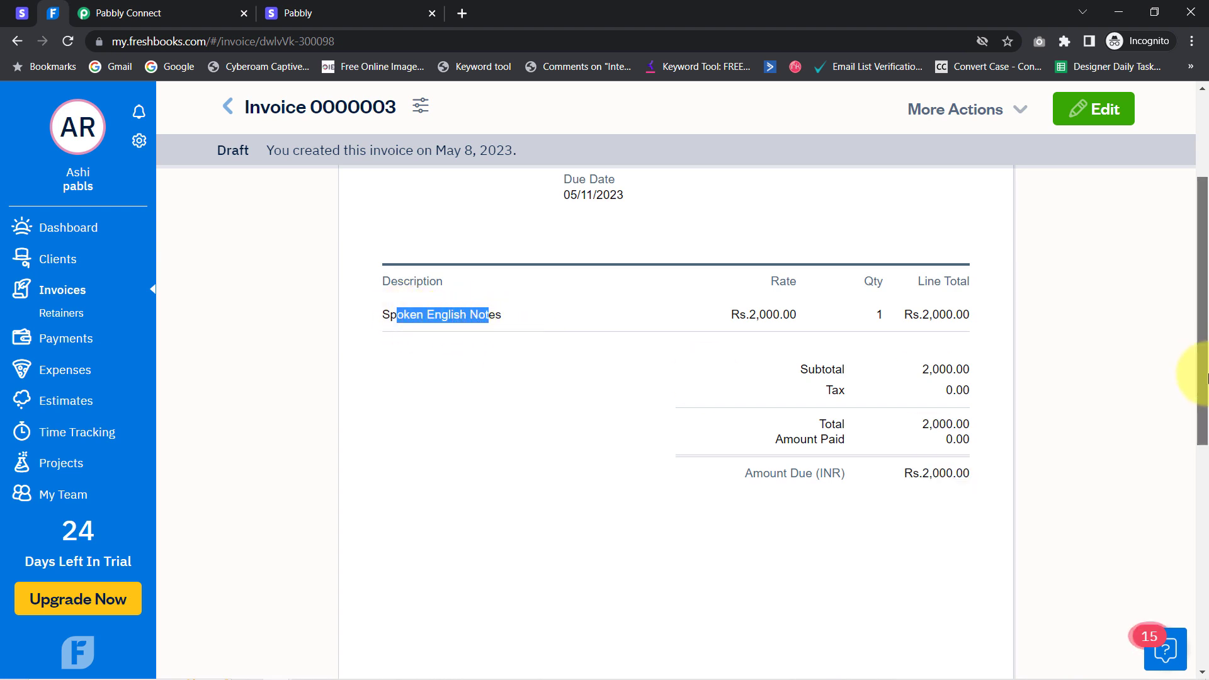
left_click_drag(1199, 372, 1197, 345)
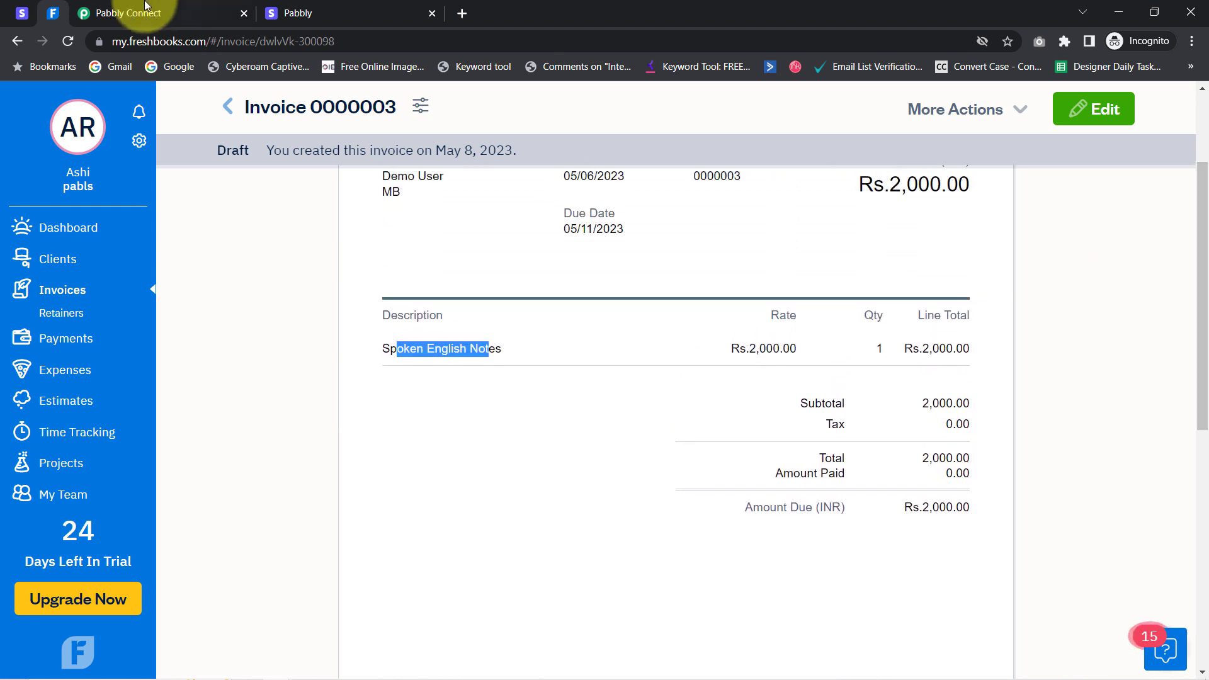
Cross-check the charge events in Stripe, review the invoice again, then return to Pabbly Connect
left_click(29, 14)
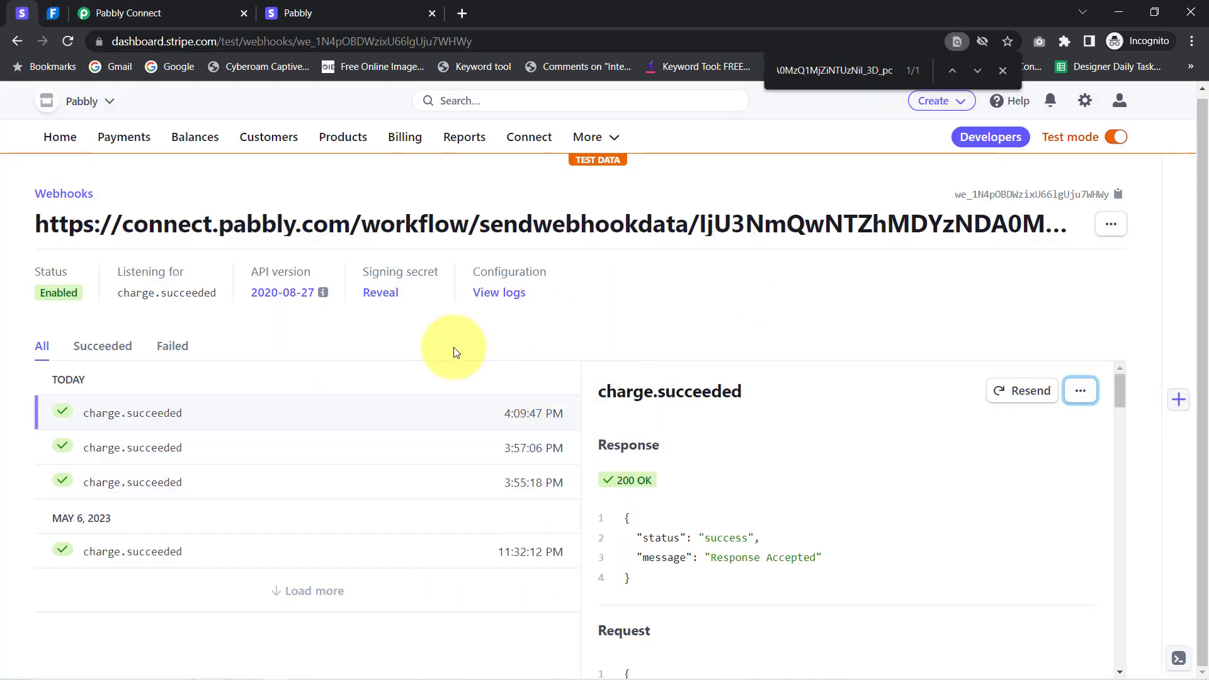
left_click(53, 13)
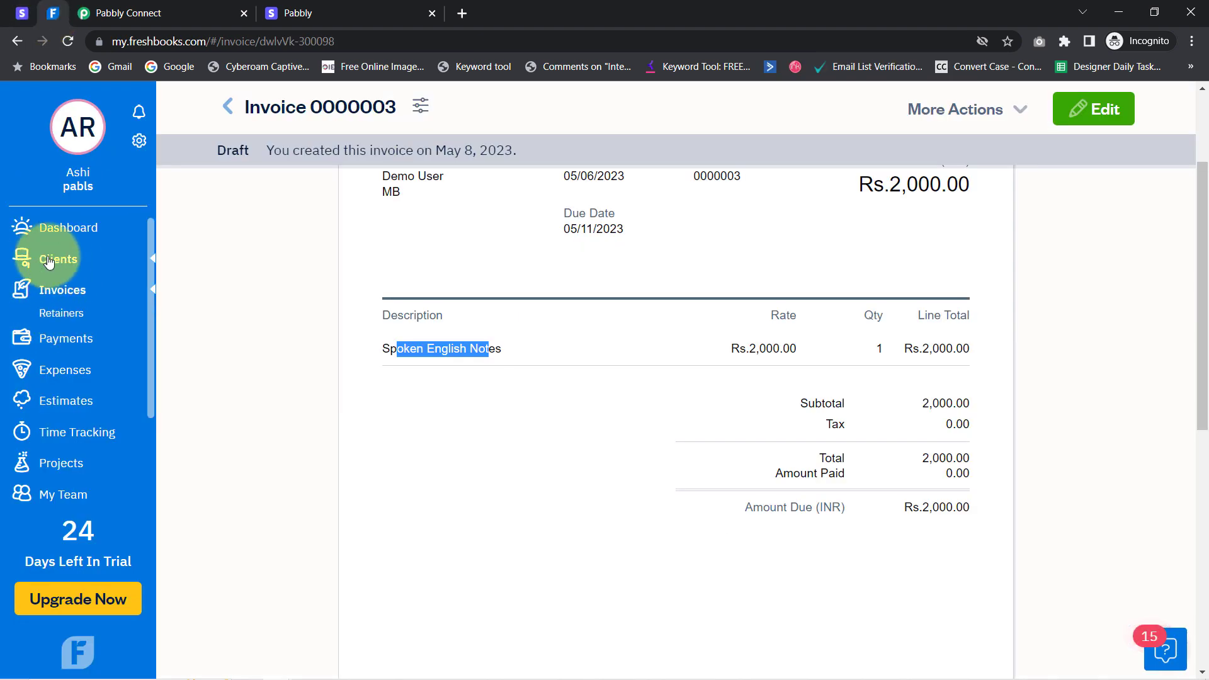
scroll(819, 284, "down", 5)
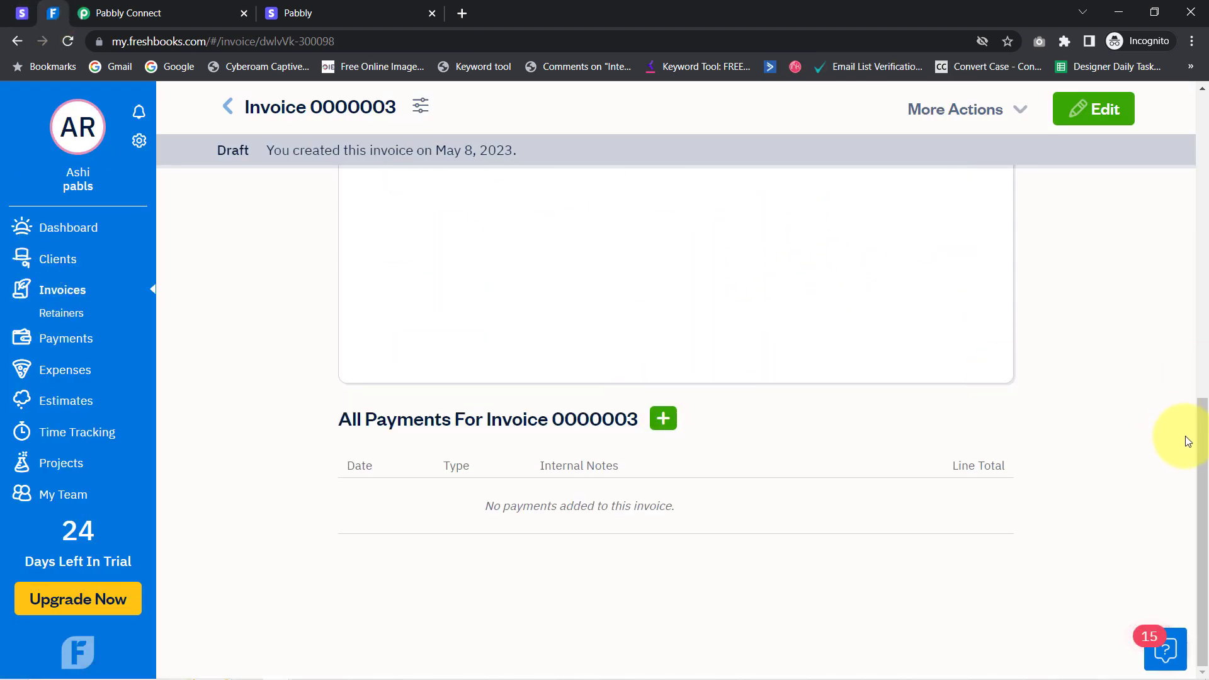
left_click_drag(1203, 452, 1080, 208)
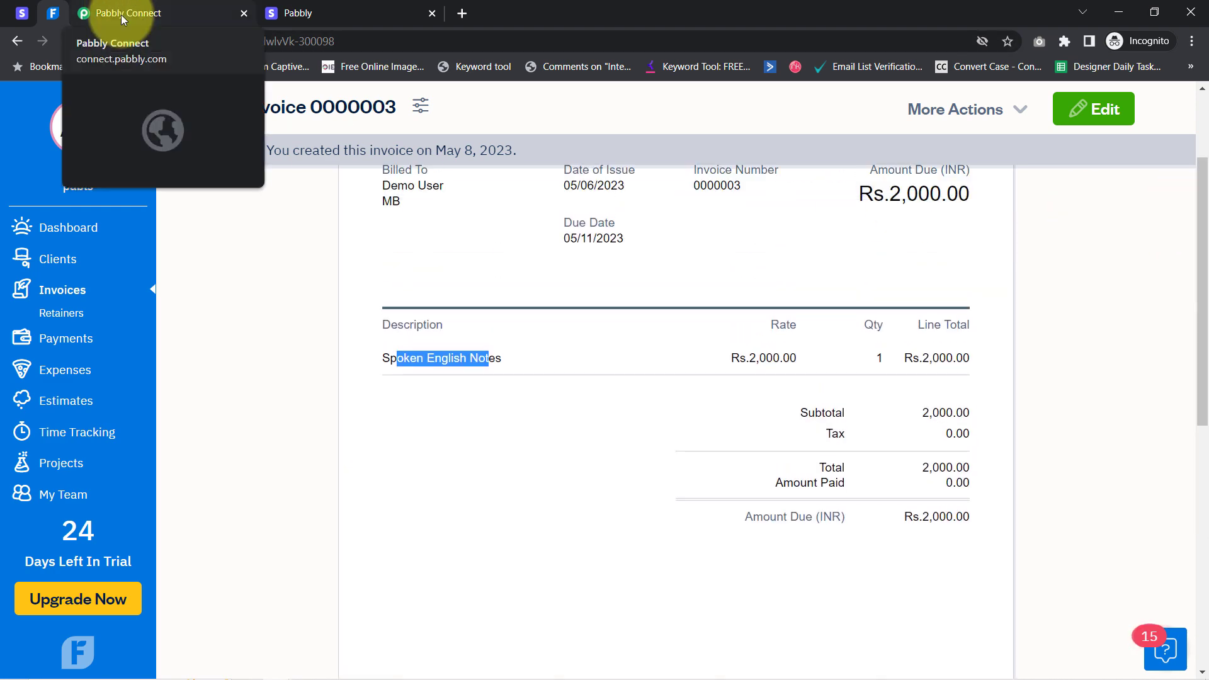
left_click(121, 14)
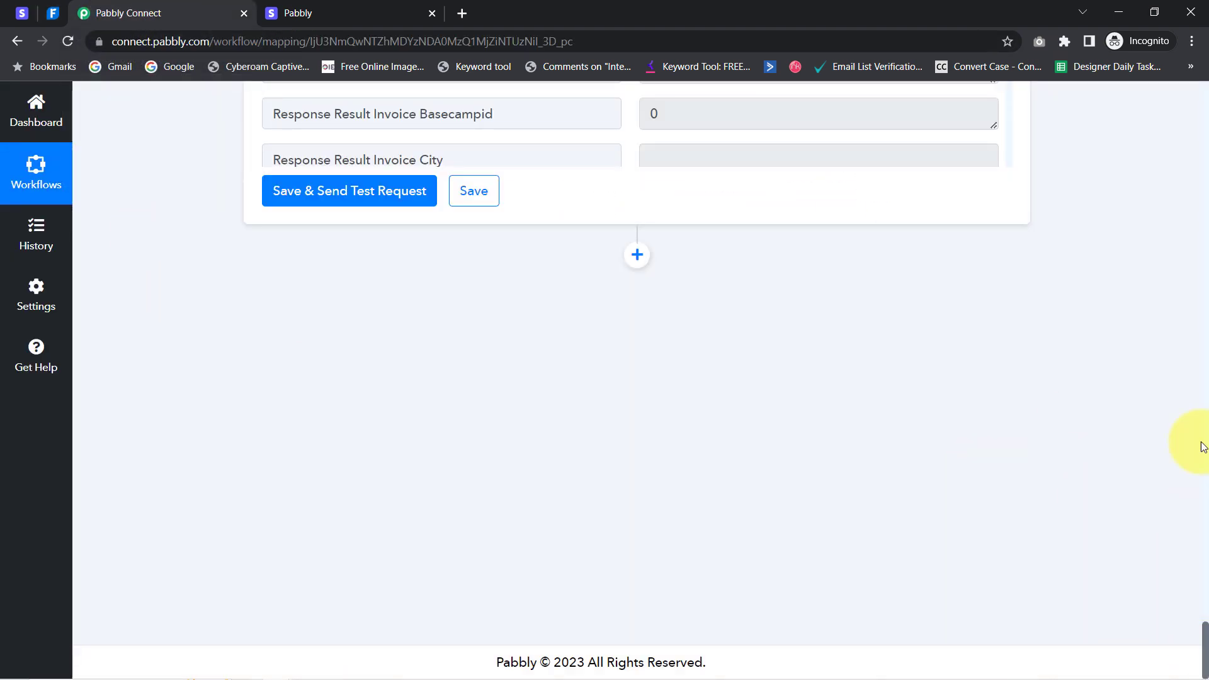
Collapse the Stripe trigger, Retrieve a Payment Intent, Perform Math Operation and Create Invoice steps
scroll(1203, 447, "up", 20)
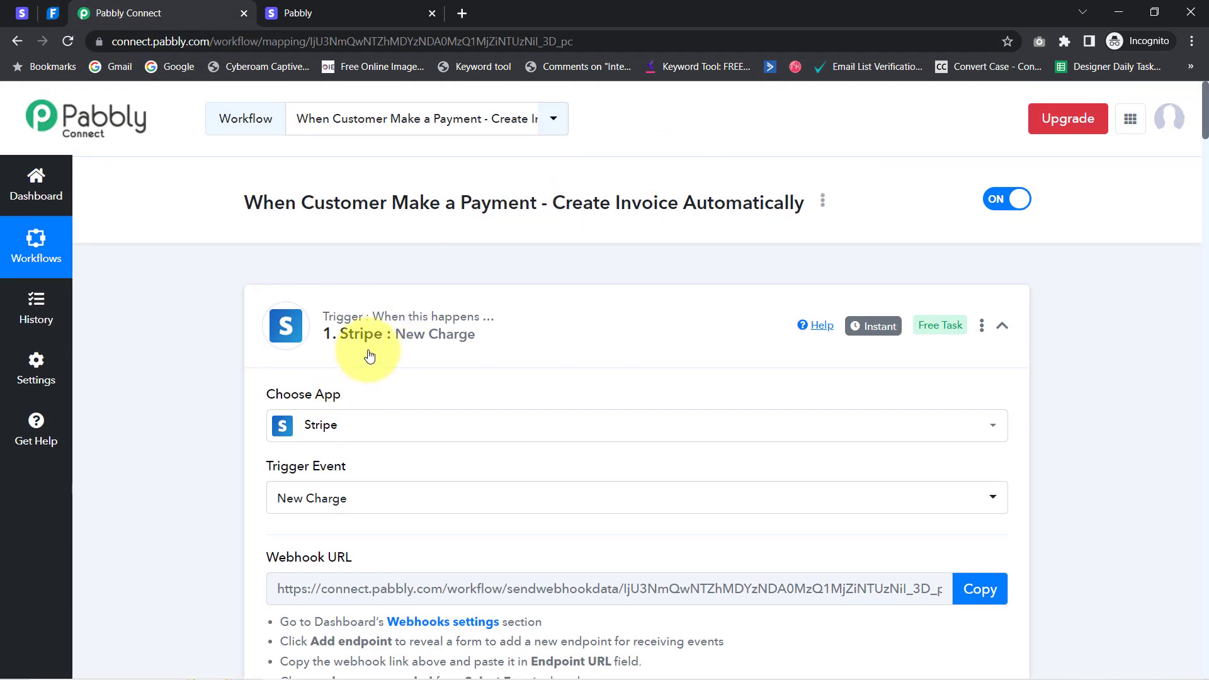
left_click(373, 343)
scroll(532, 391, "down", 1)
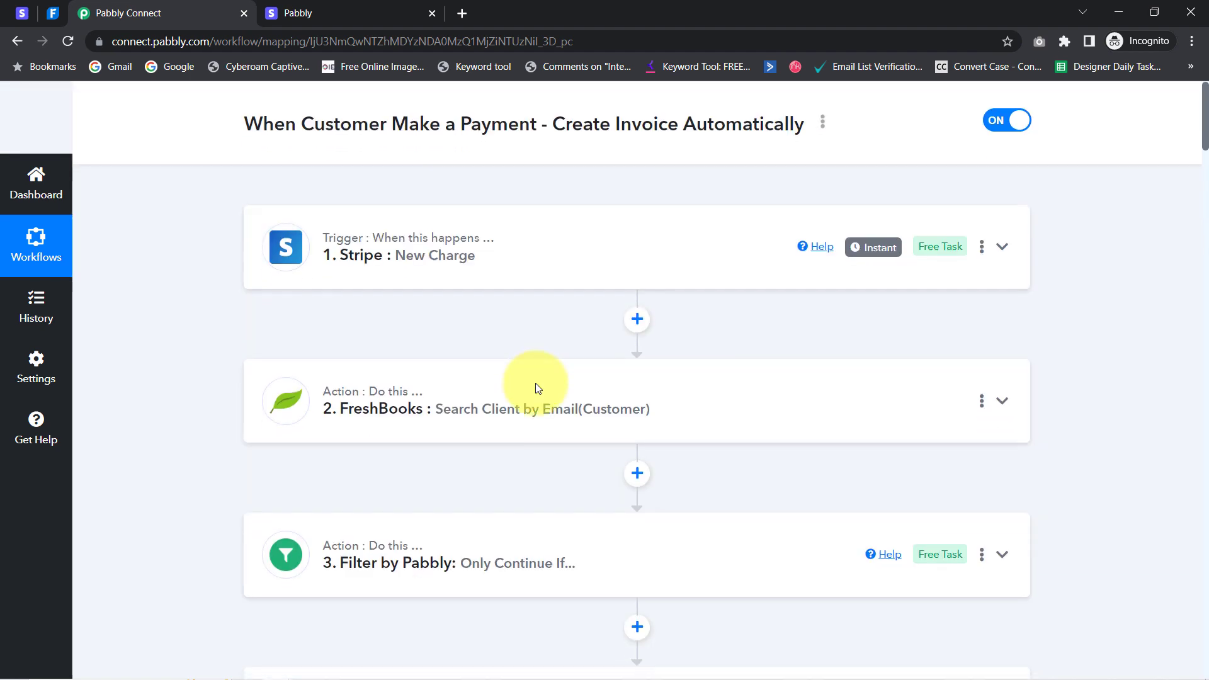
scroll(537, 388, "down", 3)
scroll(386, 494, "down", 2)
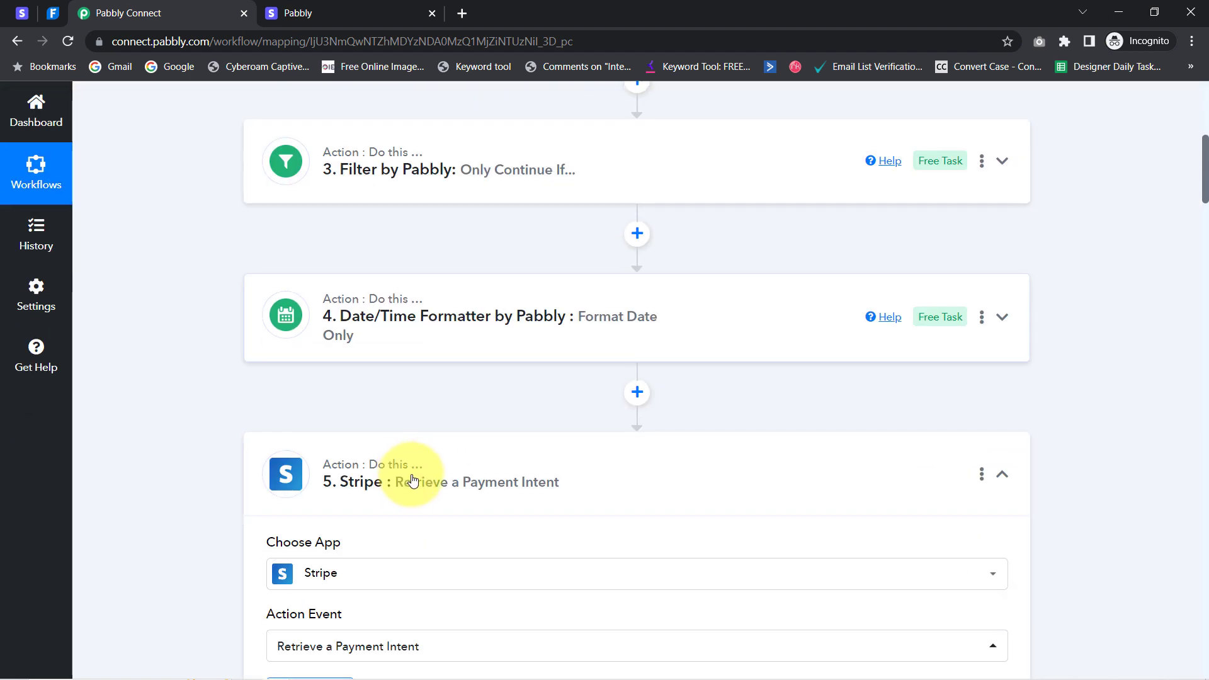
scroll(413, 480, "down", 10)
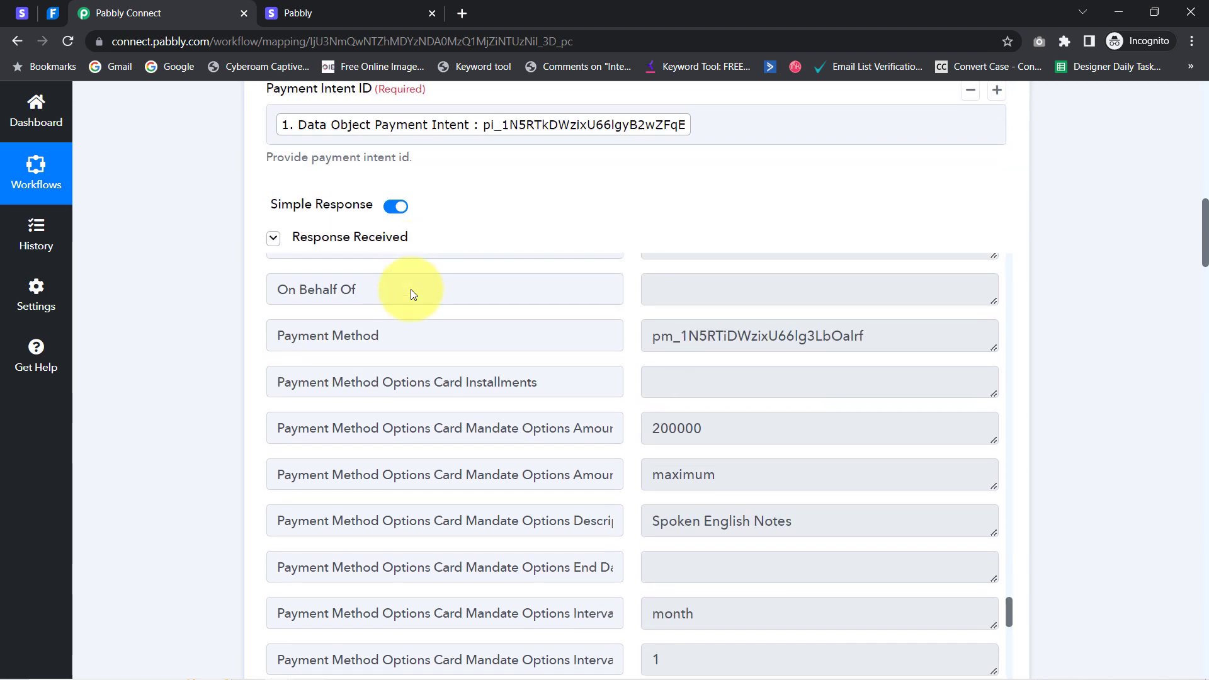
scroll(413, 294, "up", 3)
scroll(243, 153, "up", 1)
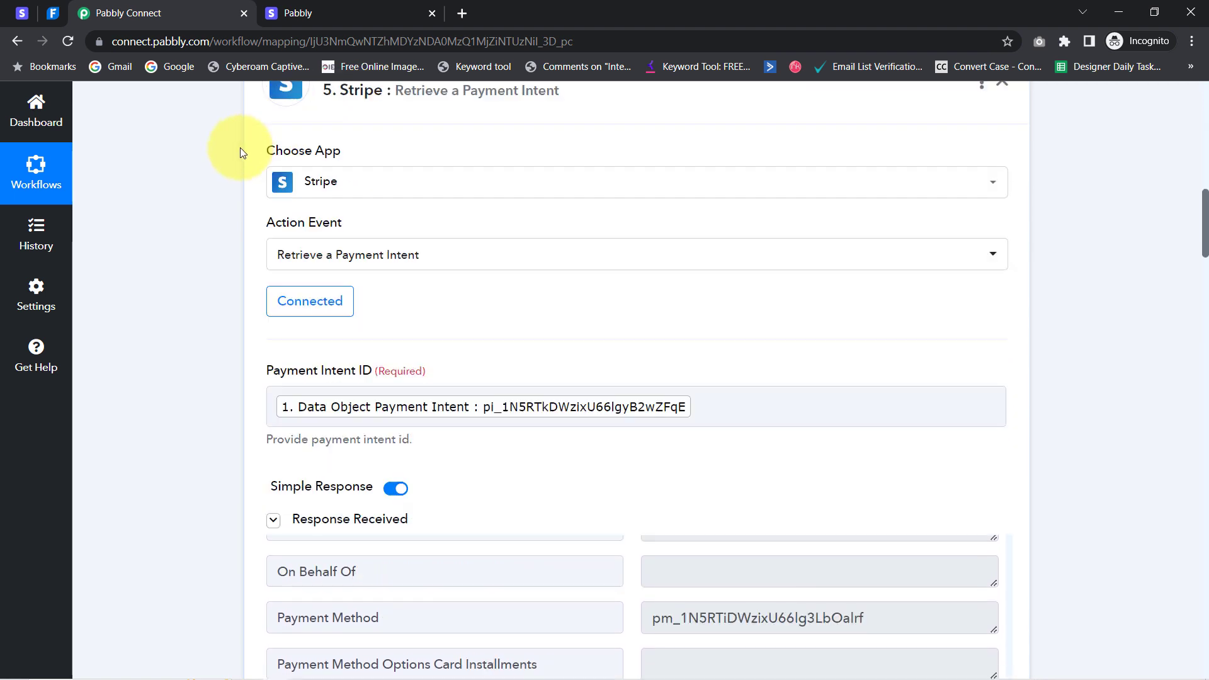
scroll(242, 152, "up", 2)
left_click(332, 243)
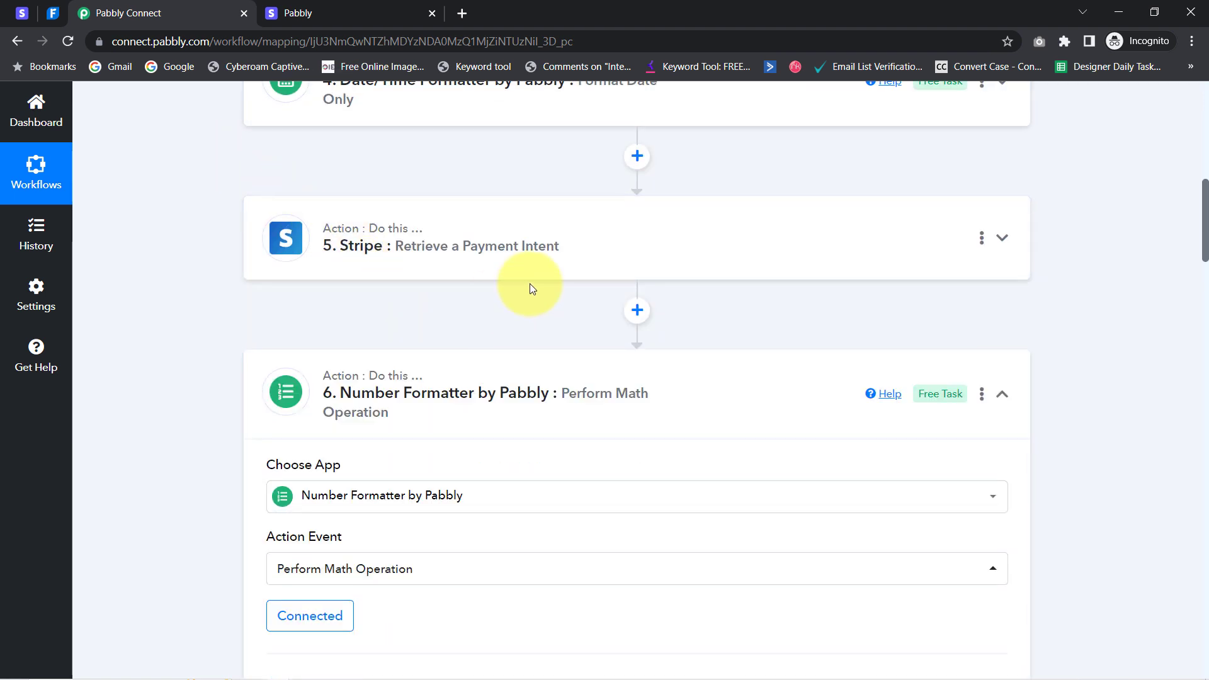
scroll(529, 289, "down", 2)
left_click(353, 243)
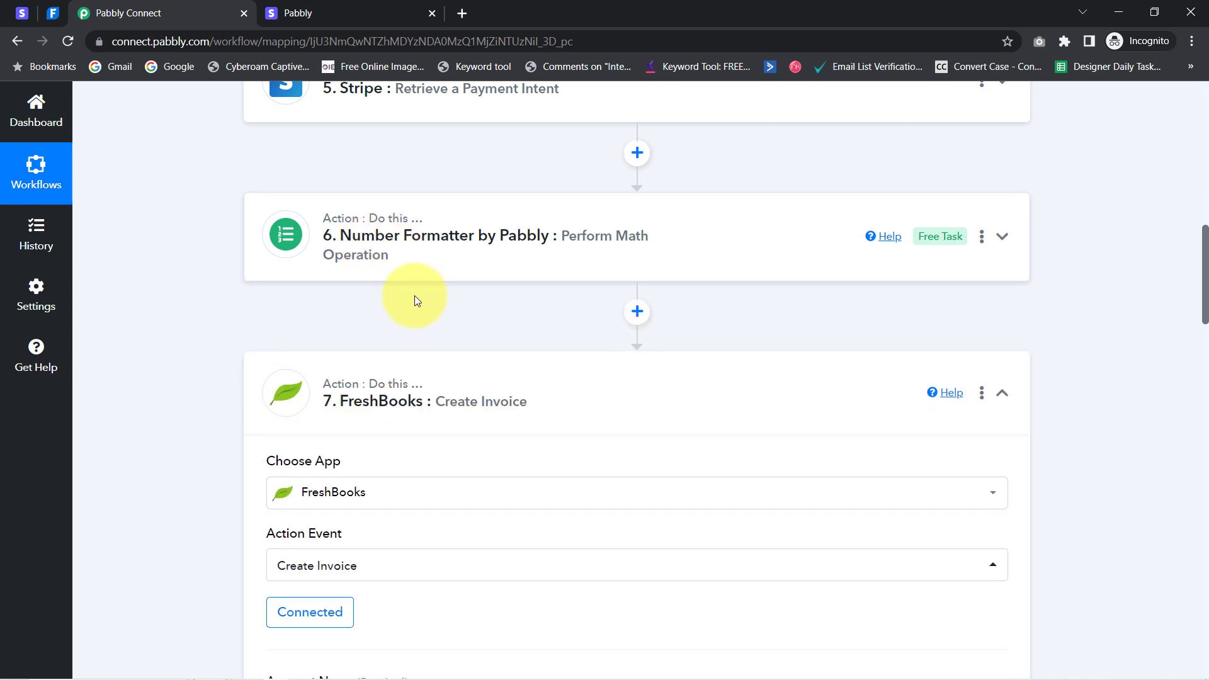
left_click(398, 402)
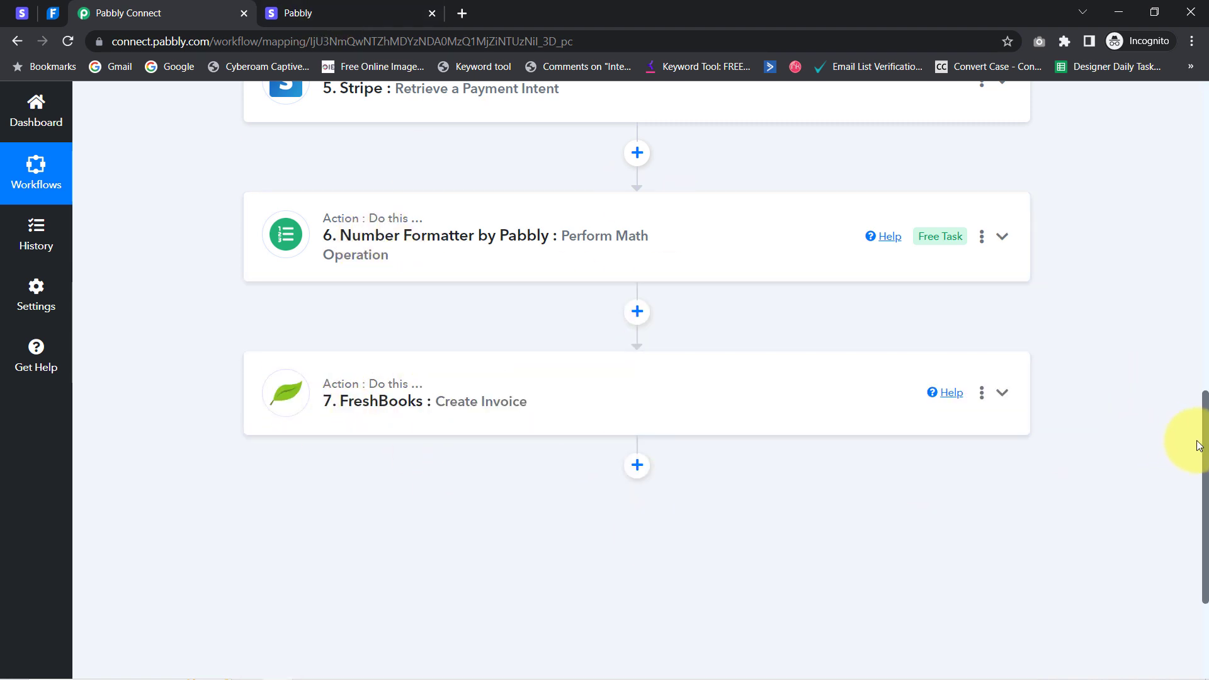
left_click_drag(1206, 459, 1206, 119)
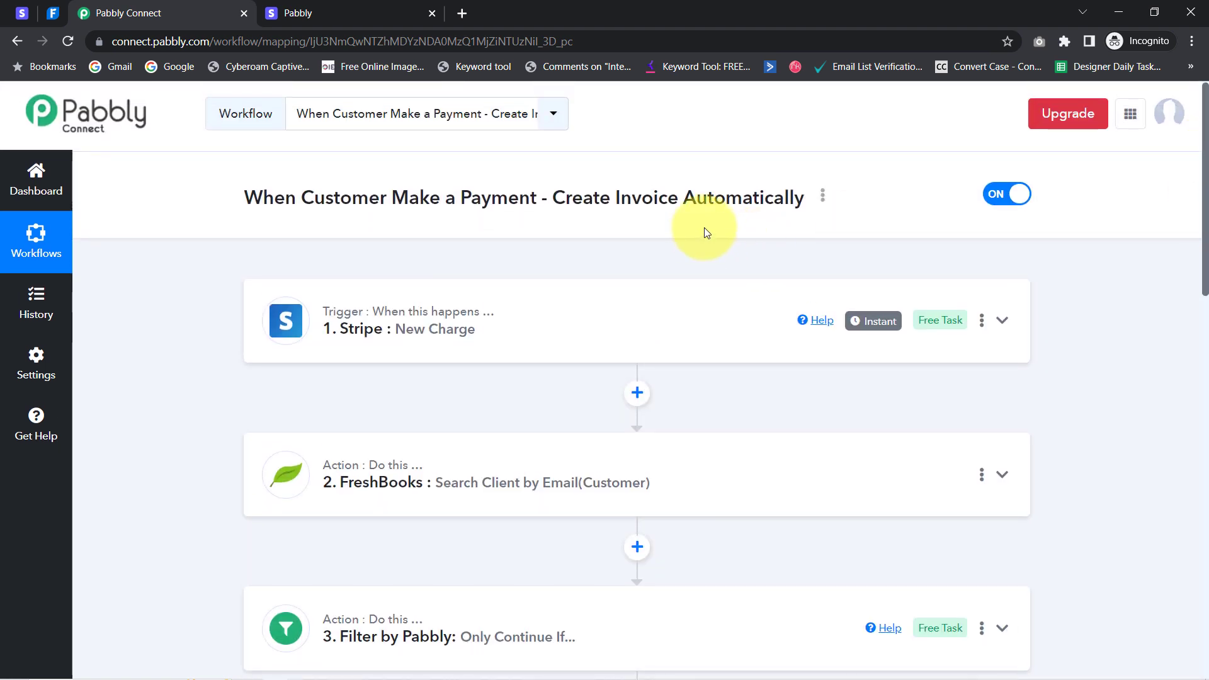
Copy the workflow's Share Link from the kebab menu's Share window, then close that window
left_click(824, 197)
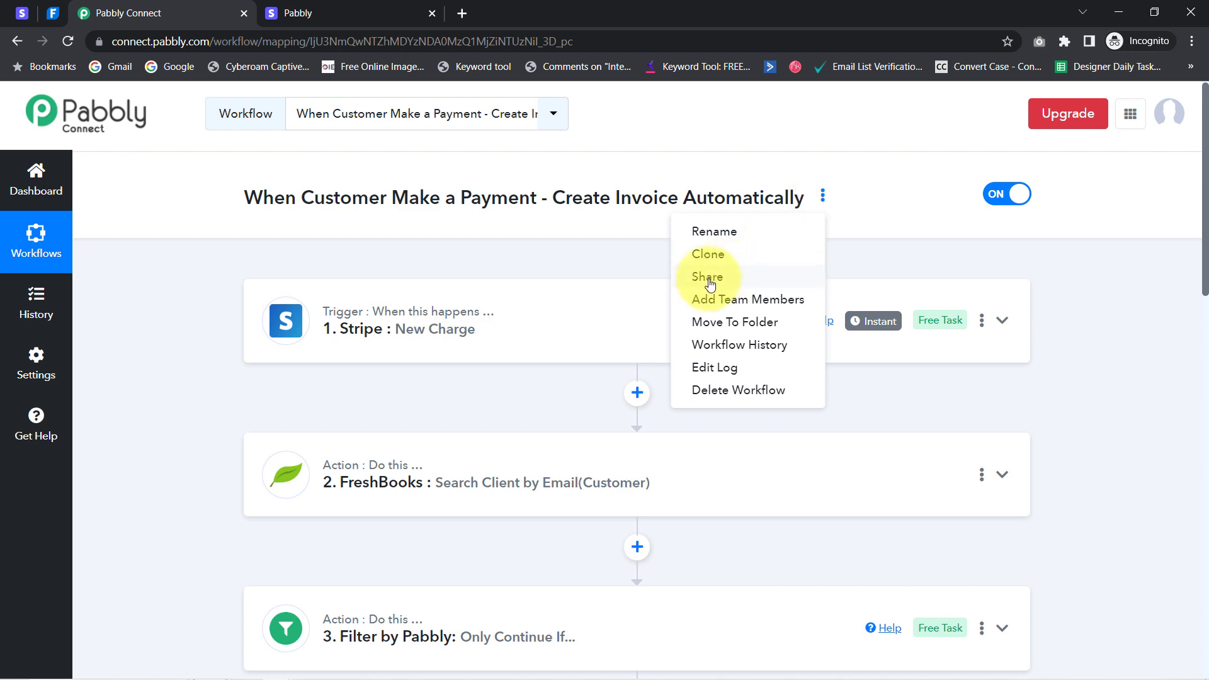
left_click(709, 275)
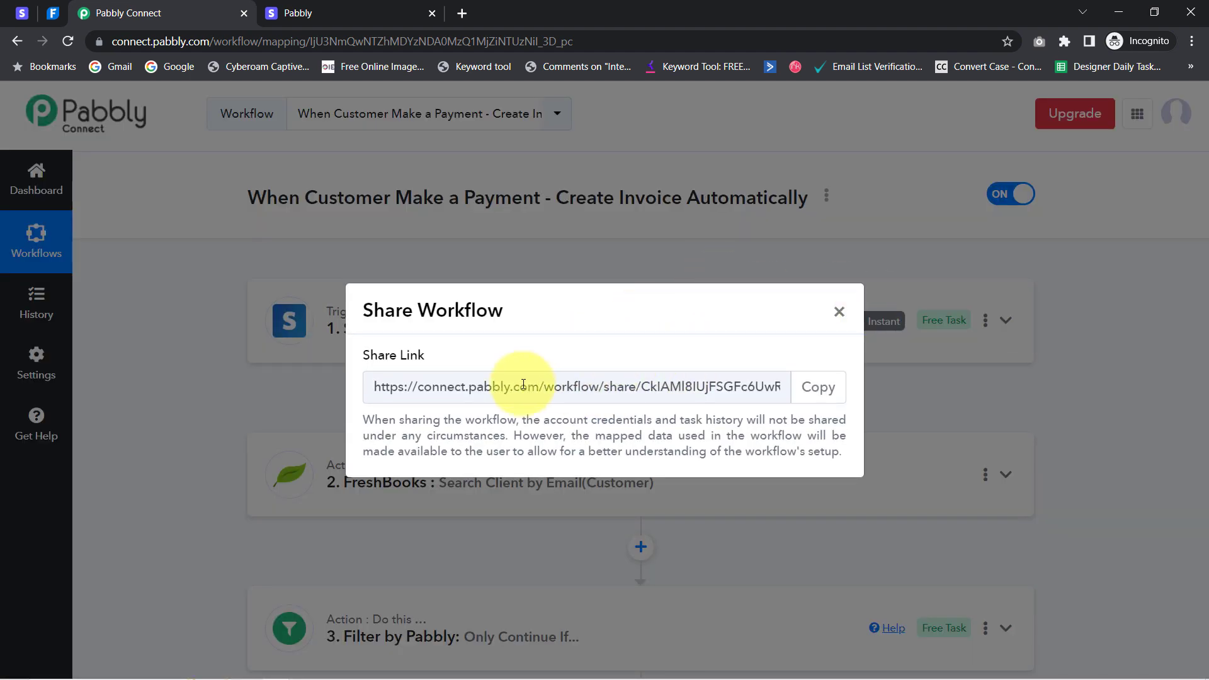
left_click_drag(407, 387, 686, 389)
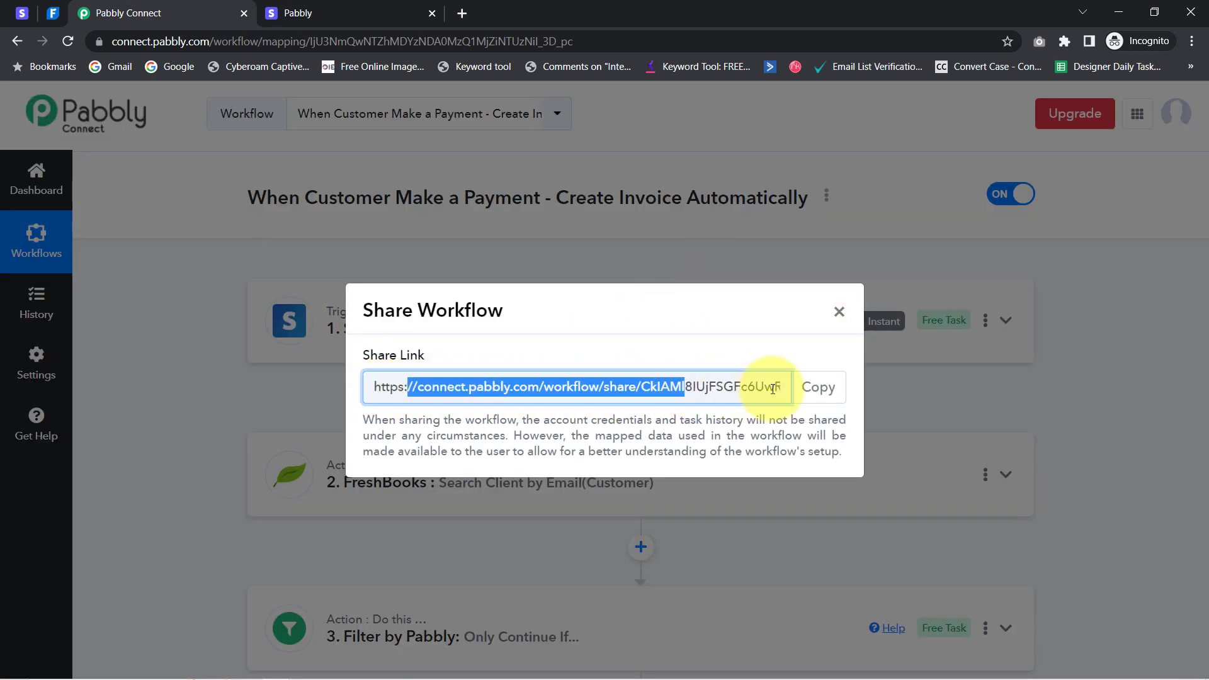
left_click(815, 395)
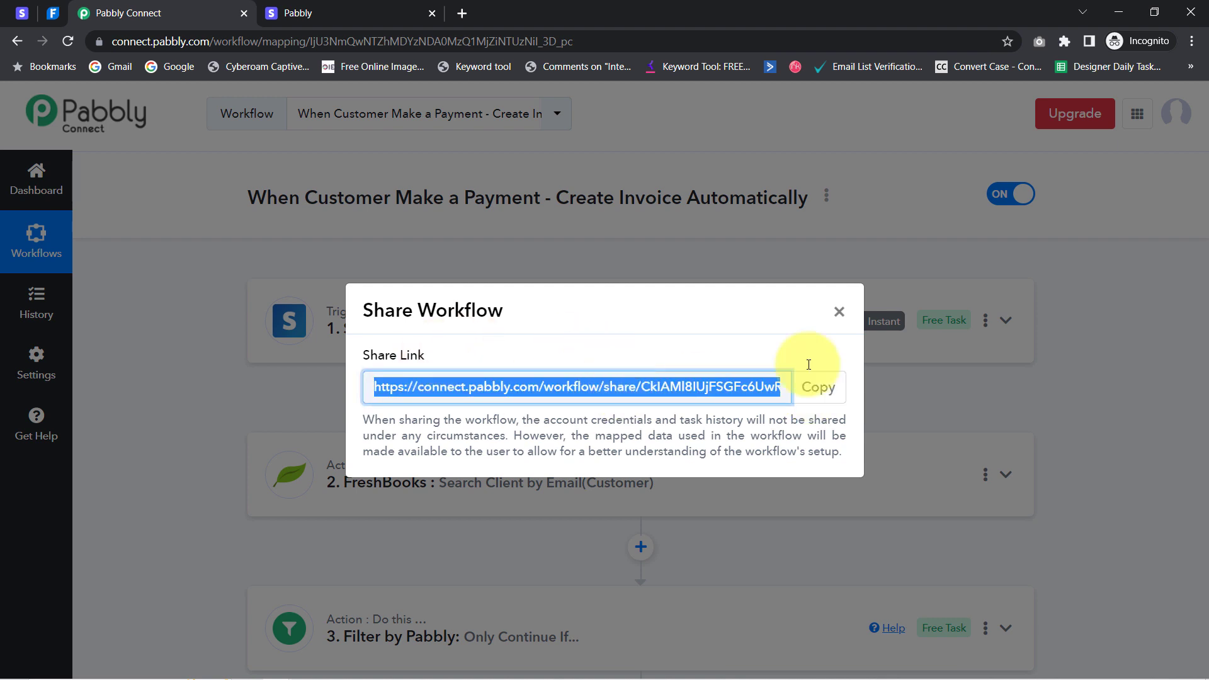
left_click(840, 312)
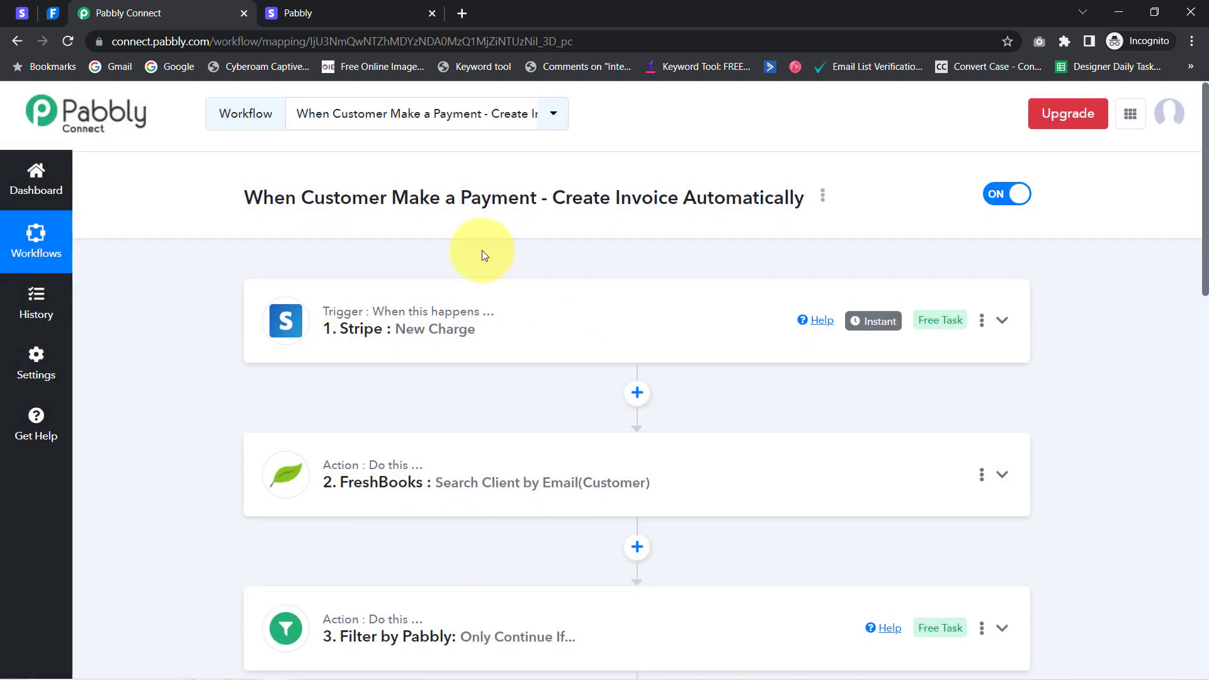